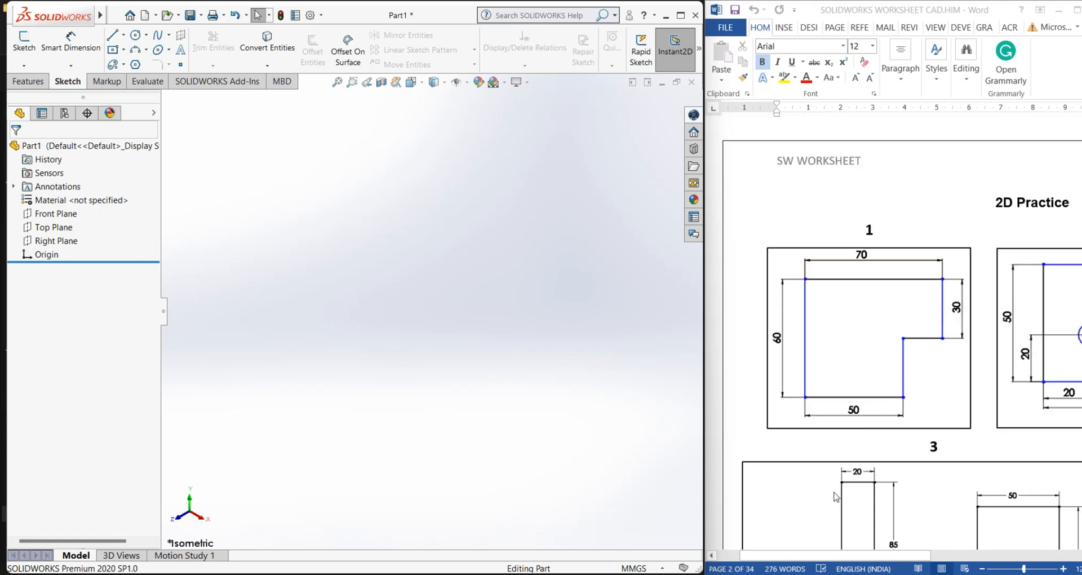
Scroll the worksheet document down to the exercise 5 drawing
mouse_move(816, 555)
mouse_down()
mouse_move(925, 557)
mouse_move(816, 555)
mouse_up()
scroll(813, 441, down, 5)
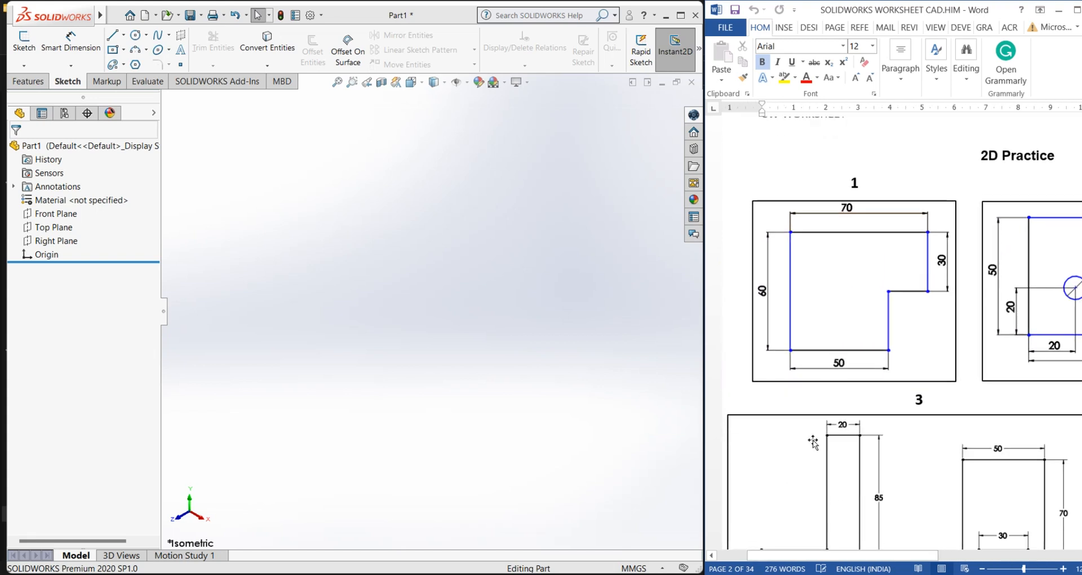
mouse_move(879, 556)
mouse_down()
mouse_move(1021, 560)
mouse_move(881, 558)
mouse_up()
scroll(883, 403, down, 5)
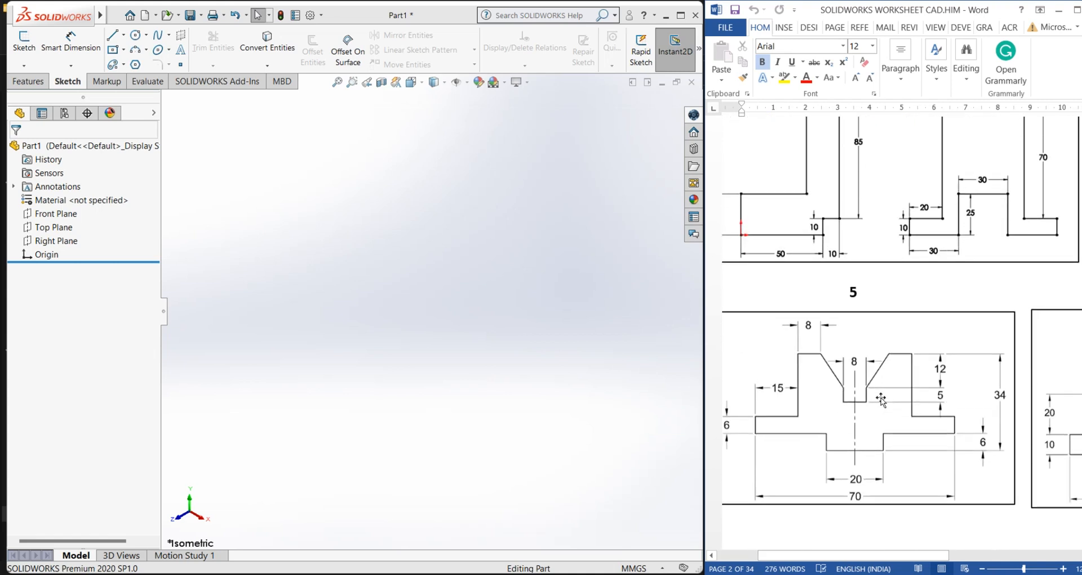
mouse_move(869, 560)
mouse_down()
mouse_move(848, 559)
mouse_move(1006, 555)
mouse_move(861, 558)
mouse_up()
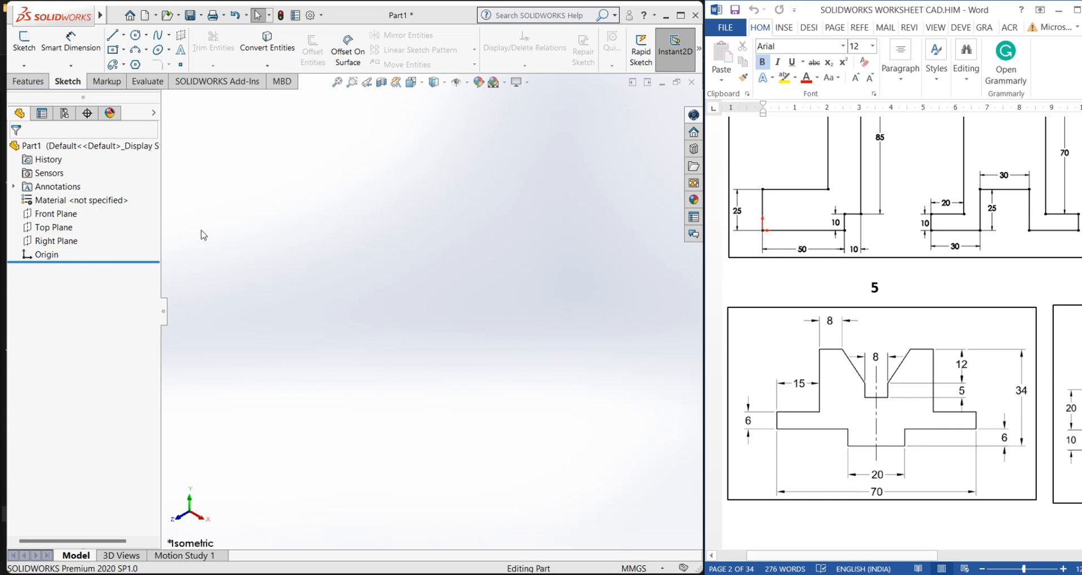
Start a new sketch on the Front Plane
click(58, 218)
click(32, 51)
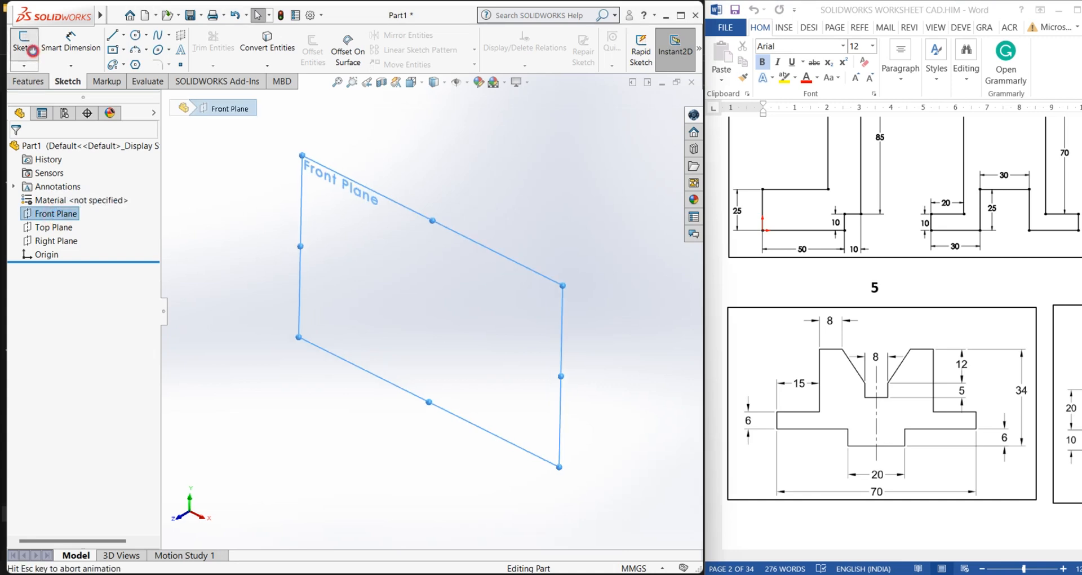
click(384, 274)
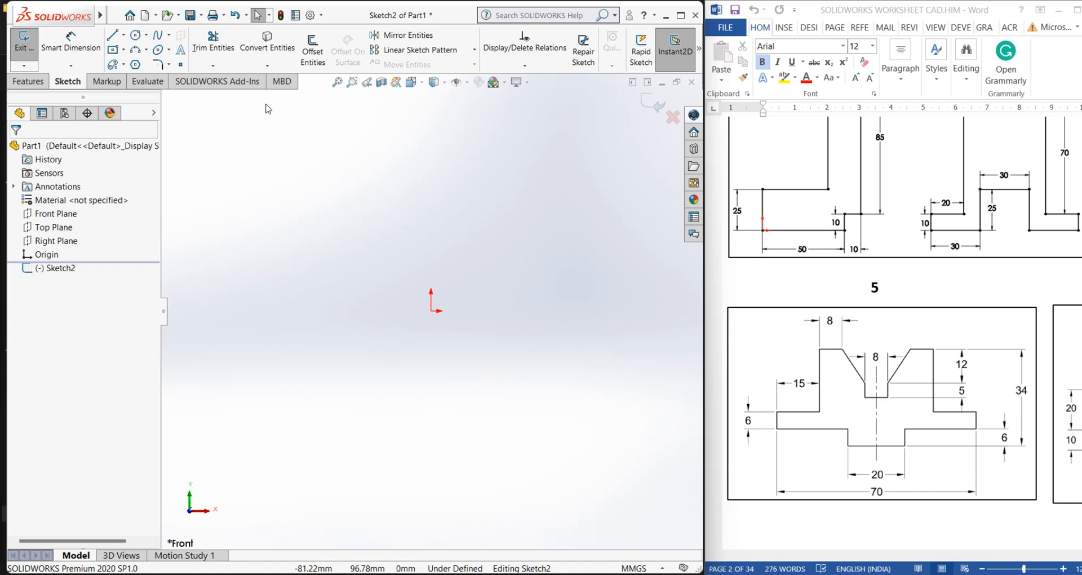
Enable auto-rotate view normal to sketch plane in the system sketch options
click(321, 15)
click(327, 30)
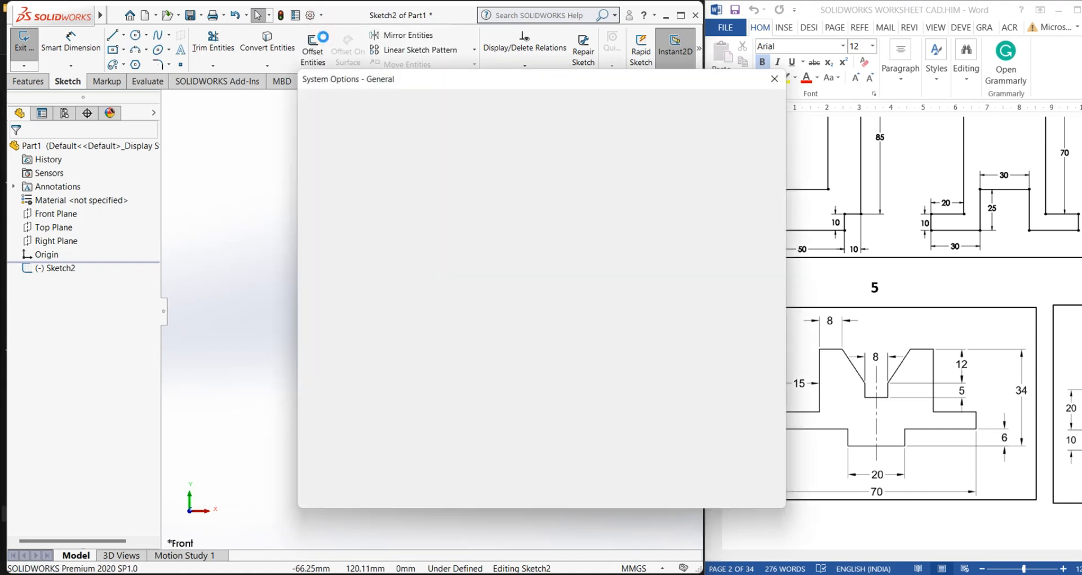
click(316, 196)
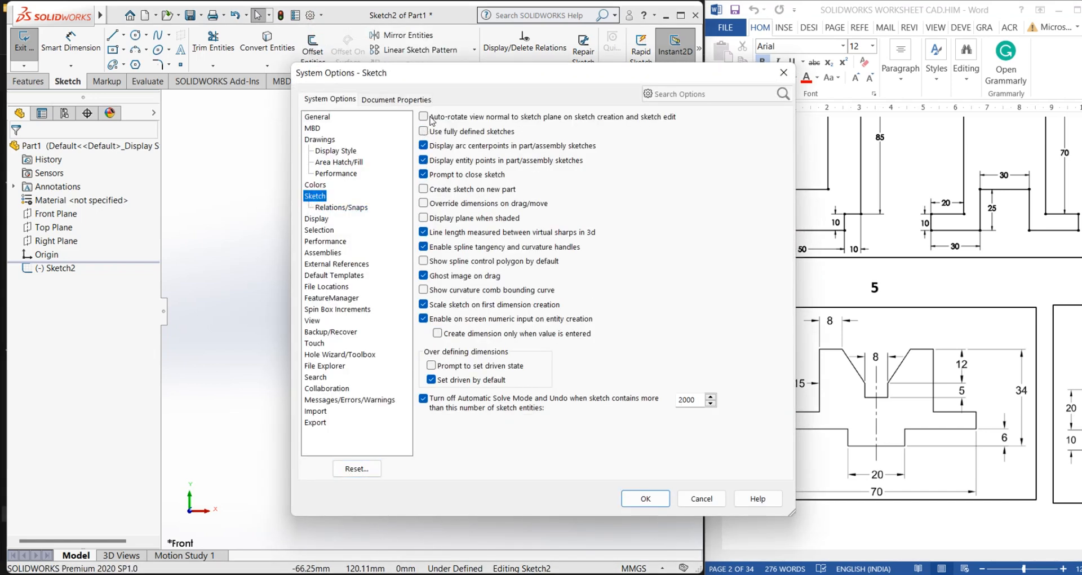
click(432, 119)
click(644, 498)
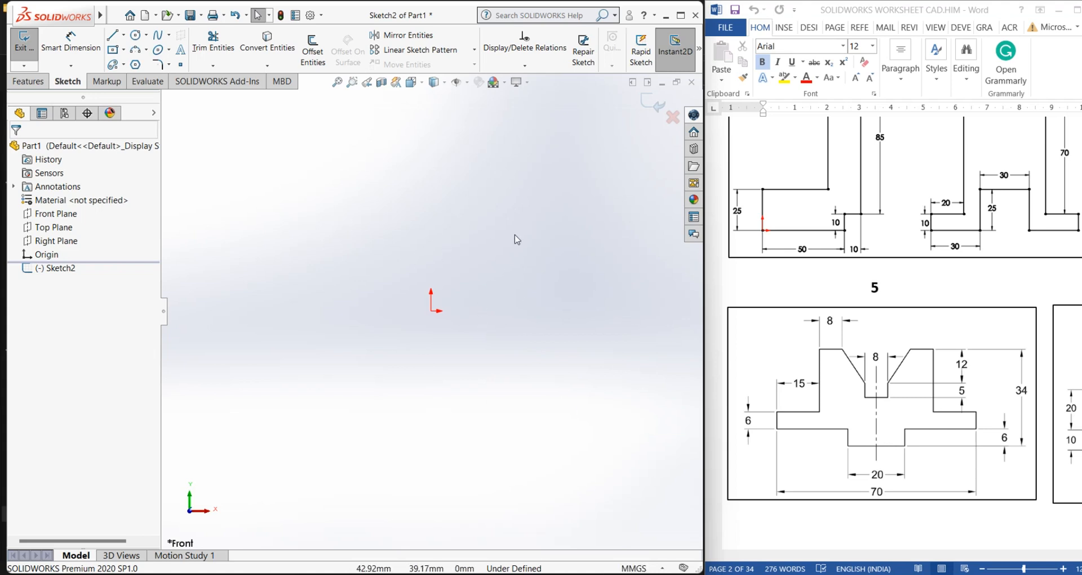
Draw a horizontal line about 45 mm long starting at the origin
click(112, 35)
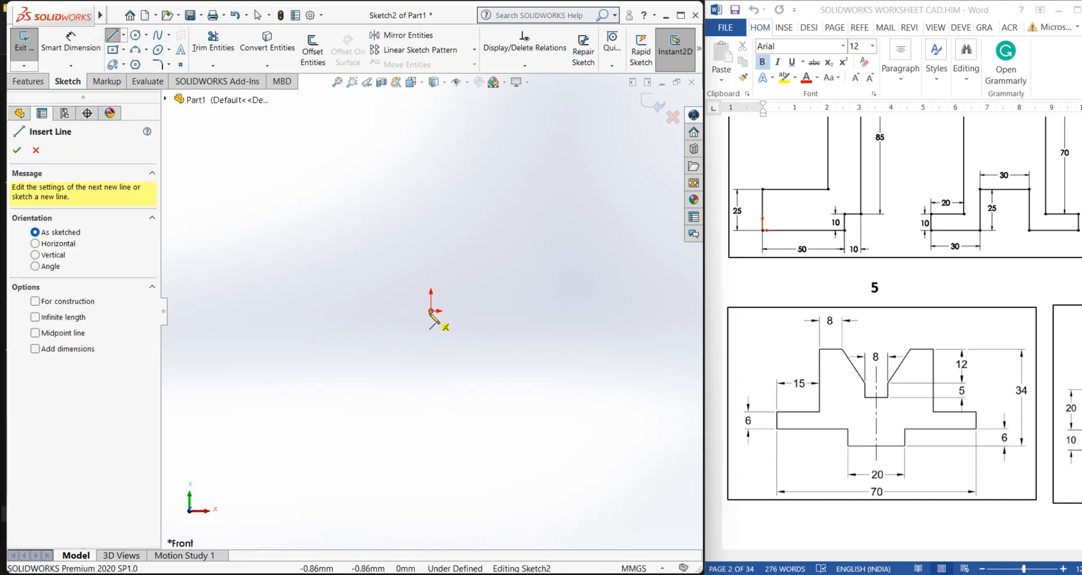
click(431, 310)
click(519, 310)
right_click(520, 313)
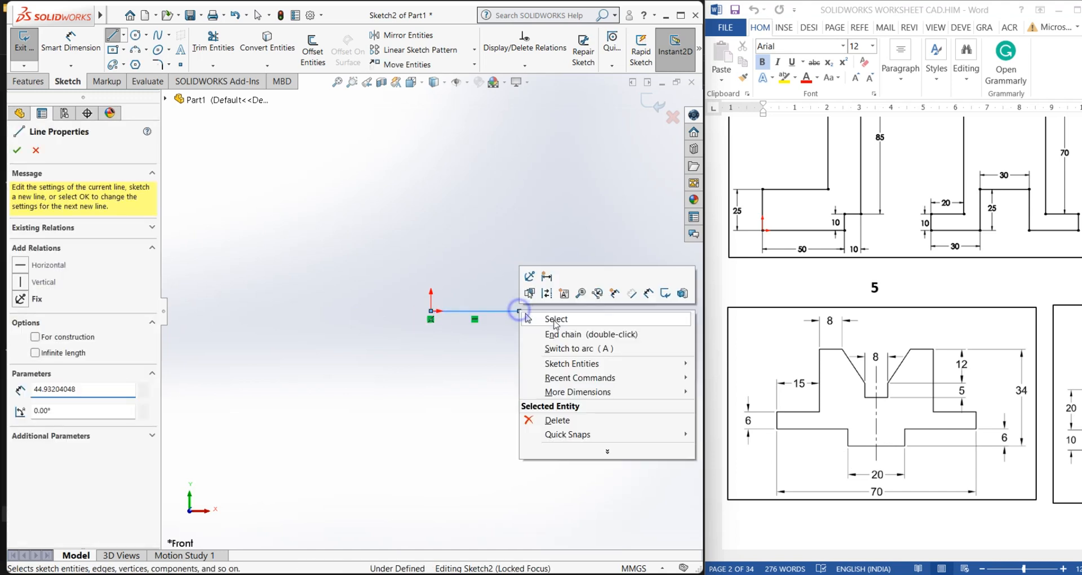
click(553, 316)
Dimension the horizontal line to 20 mm
click(70, 42)
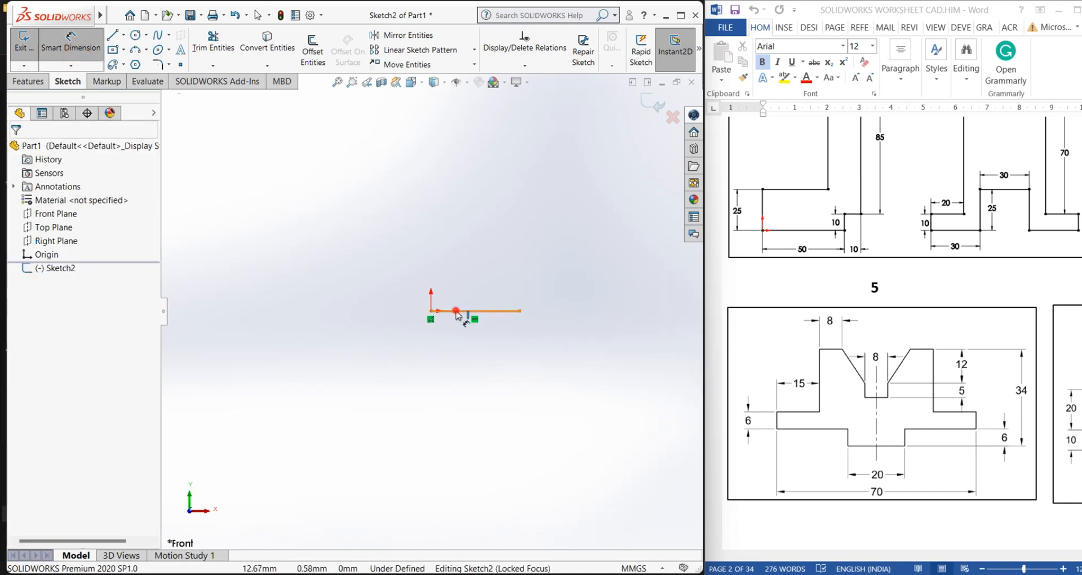
click(475, 311)
click(472, 336)
text(20)
key(Return)
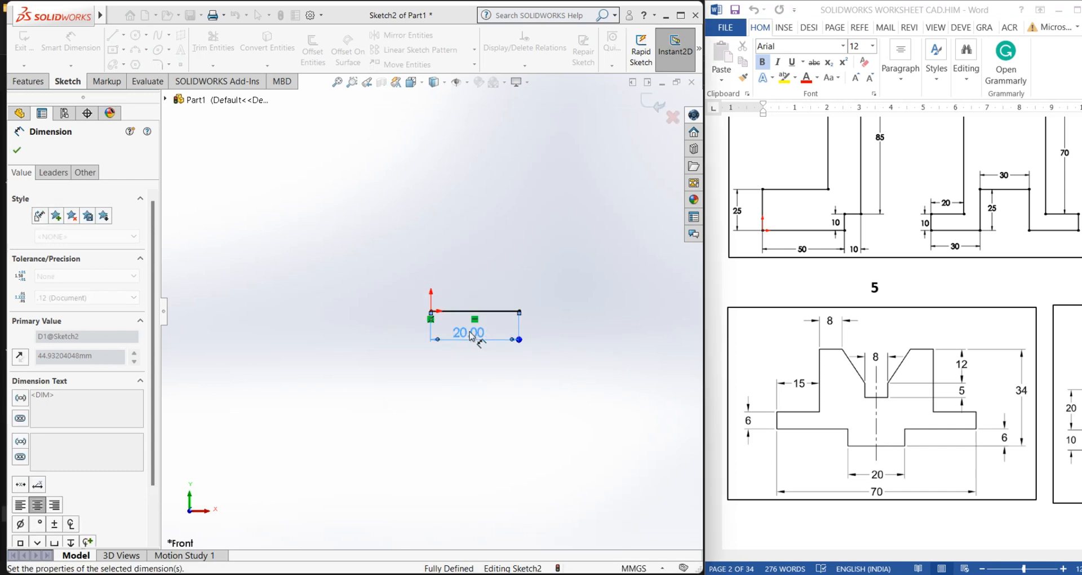
click(376, 298)
scroll(522, 302, down, 3)
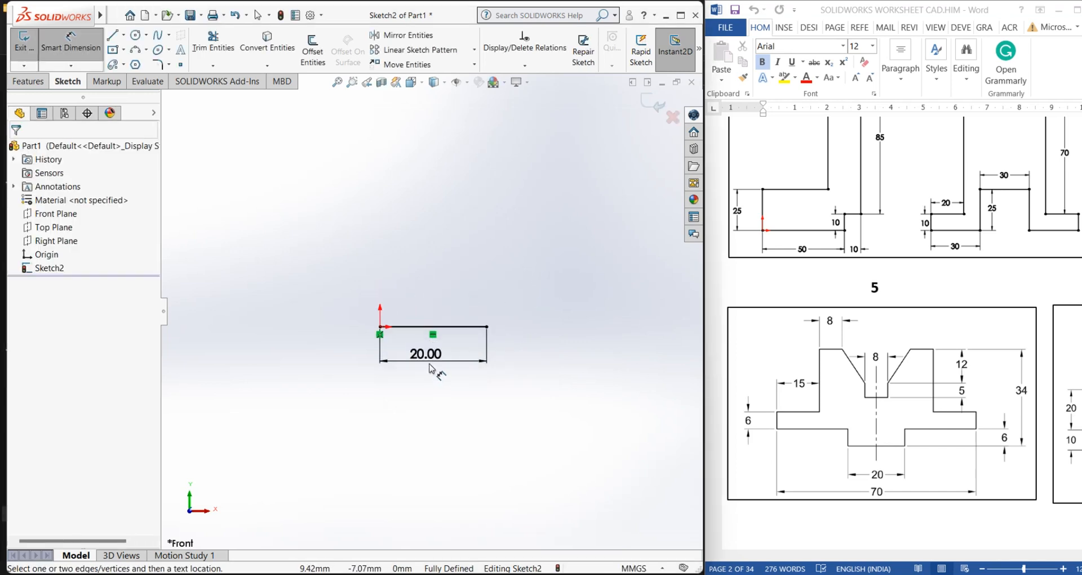
Draw a vertical line about 9 mm long upward from the horizontal line's right end
click(113, 36)
click(484, 327)
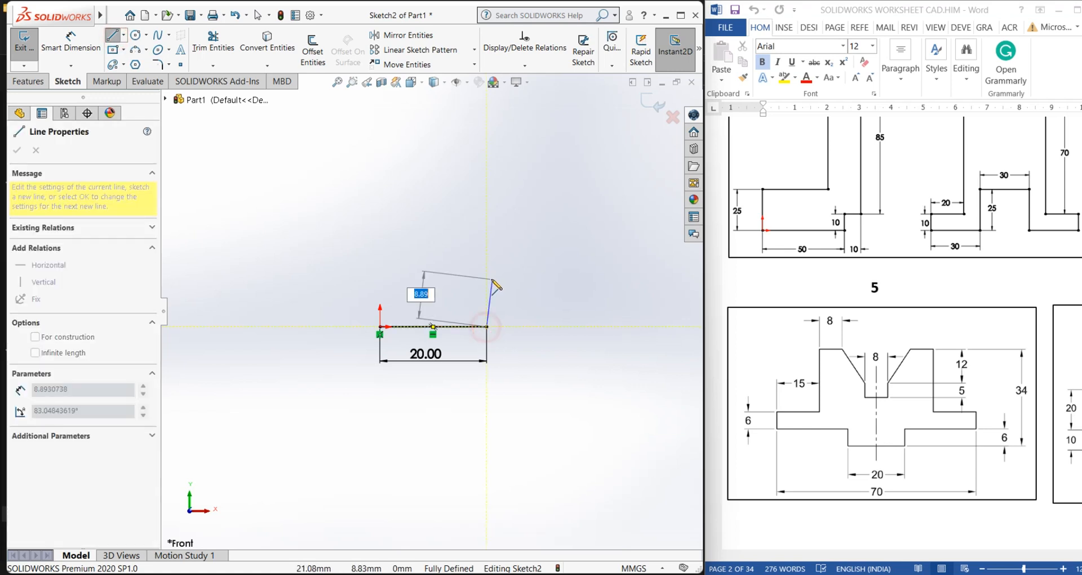
right_click(486, 279)
click(524, 290)
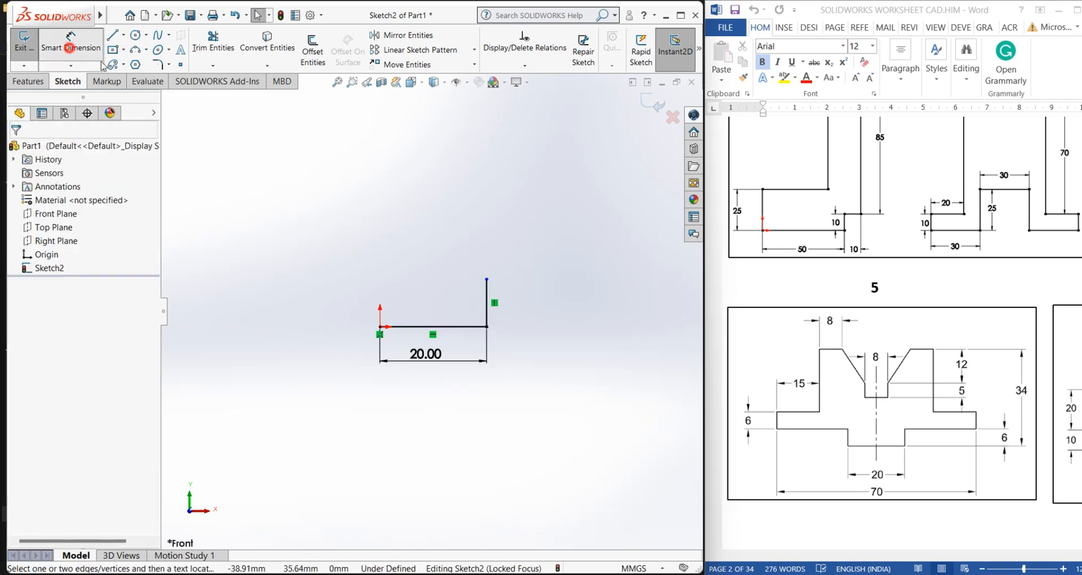
Dimension the vertical line to 6 mm
click(71, 42)
click(488, 298)
click(510, 310)
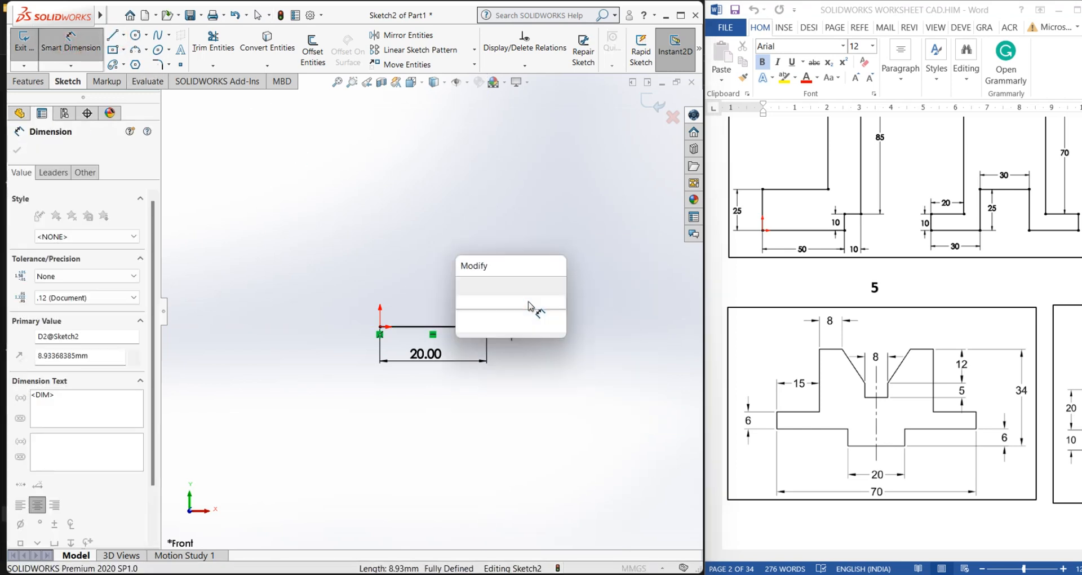
text(6)
key(Return)
click(437, 268)
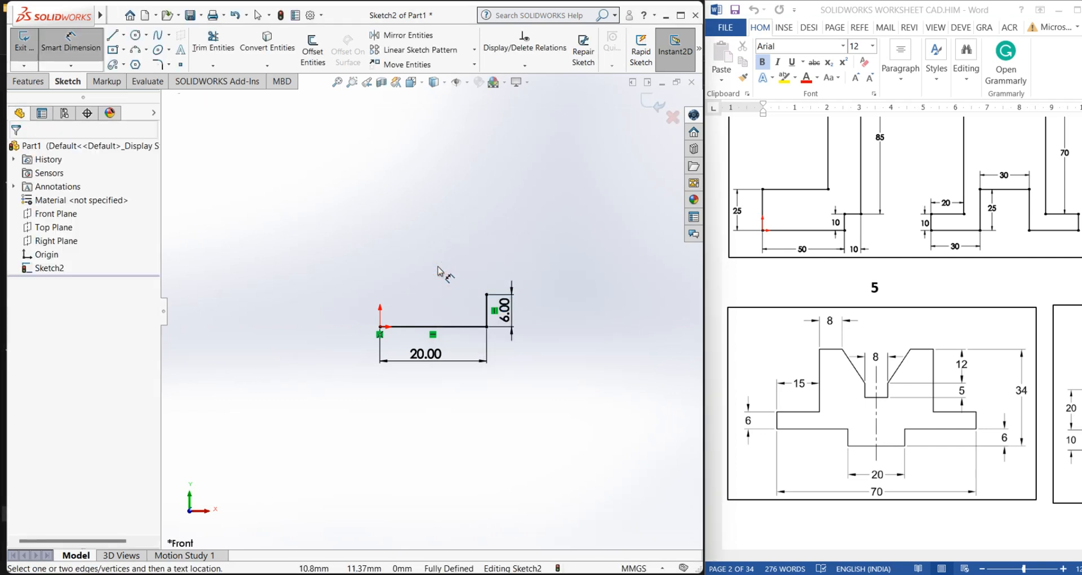
Draw a chain of lines: right about 20 mm, up about 7 mm, left about 13 mm, and up about 18 mm
click(112, 35)
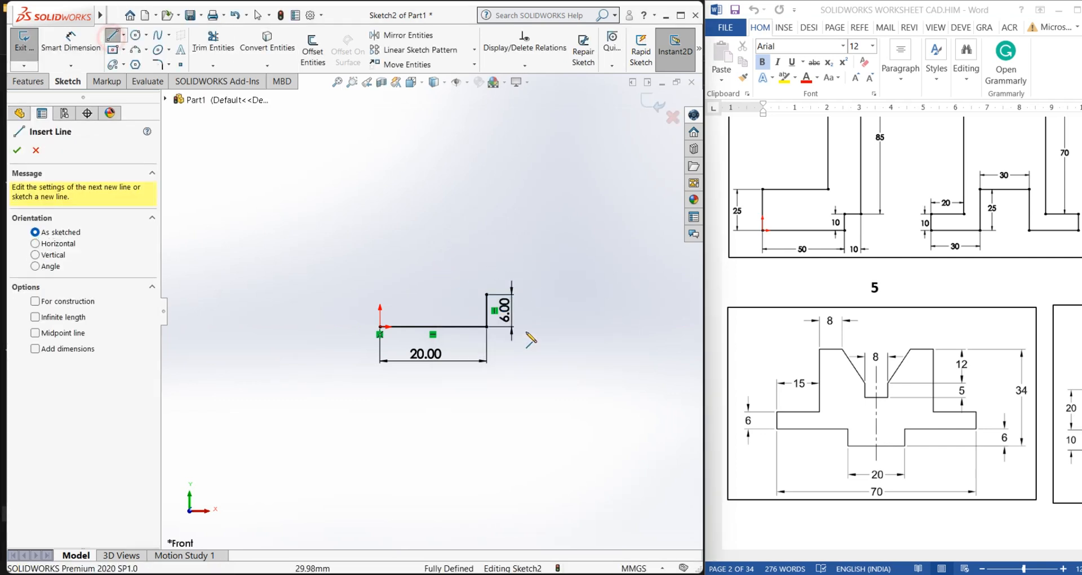
click(487, 294)
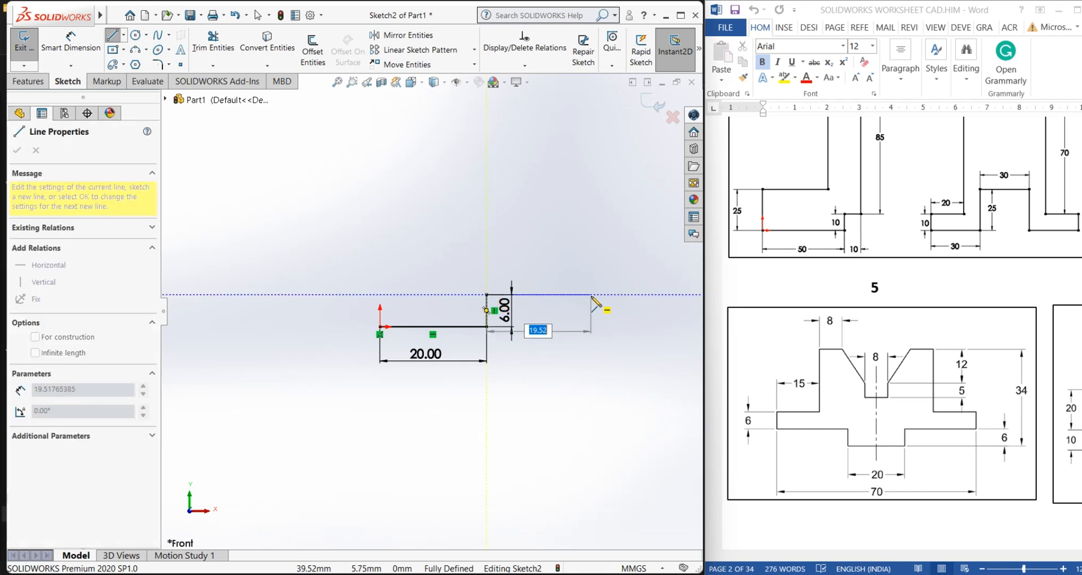
click(614, 294)
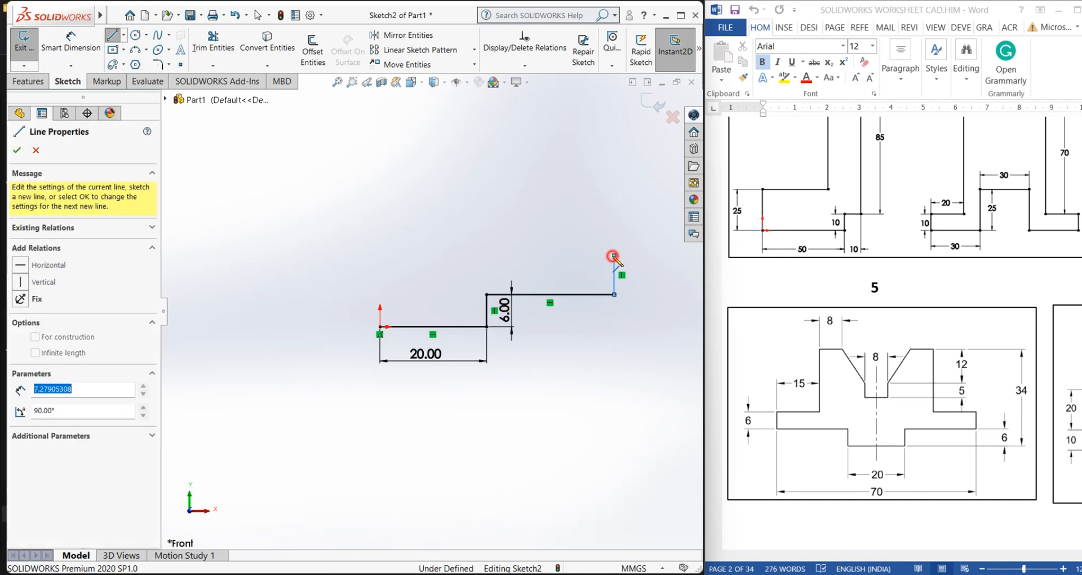
click(615, 256)
click(542, 255)
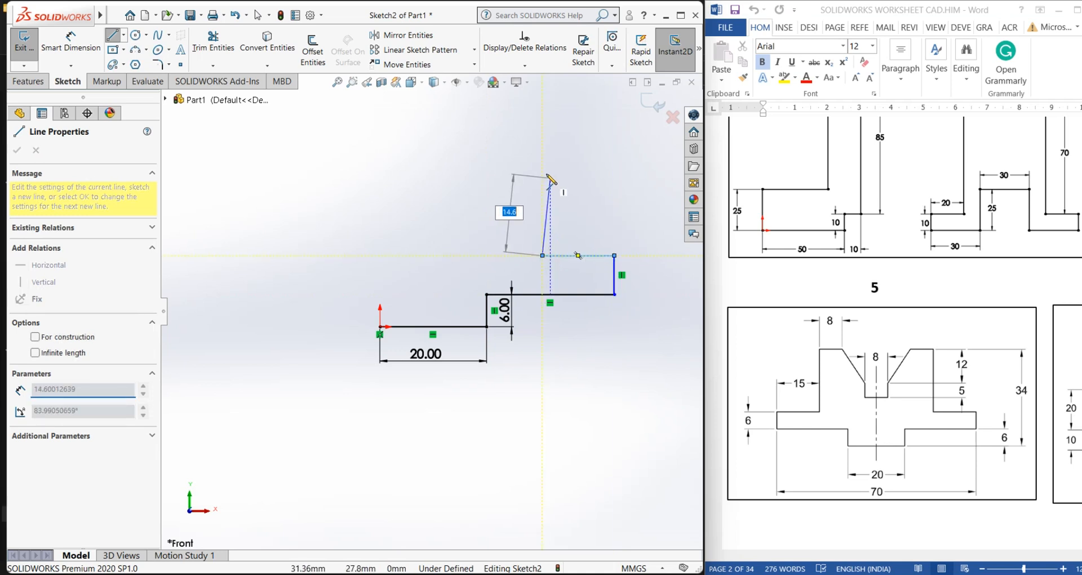
click(542, 160)
key(Escape)
click(561, 169)
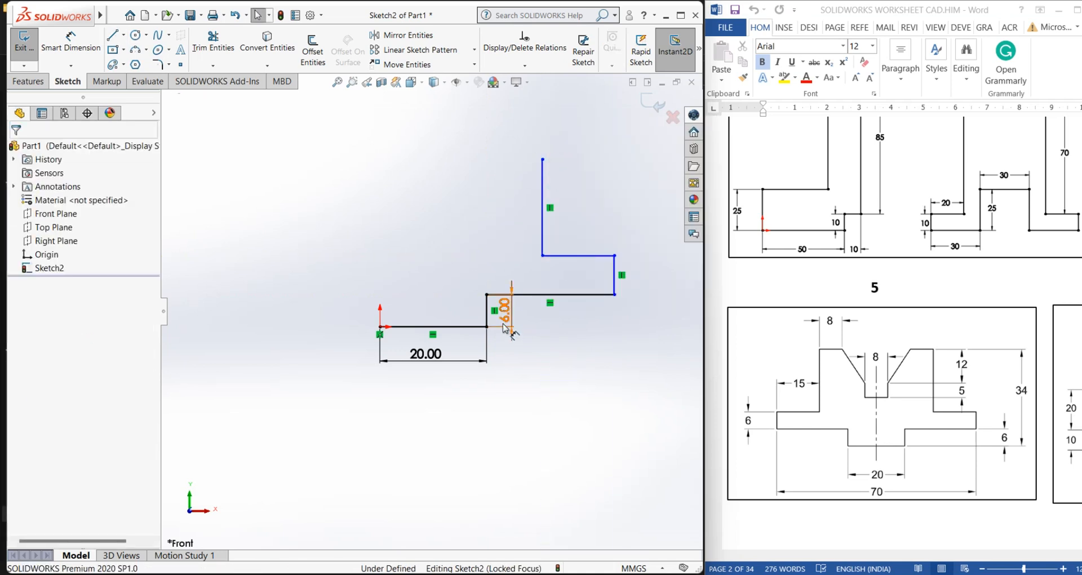
Move the 6 mm dimension text lower and dimension the upper horizontal line to 25 mm
drag(506, 324, 506, 365)
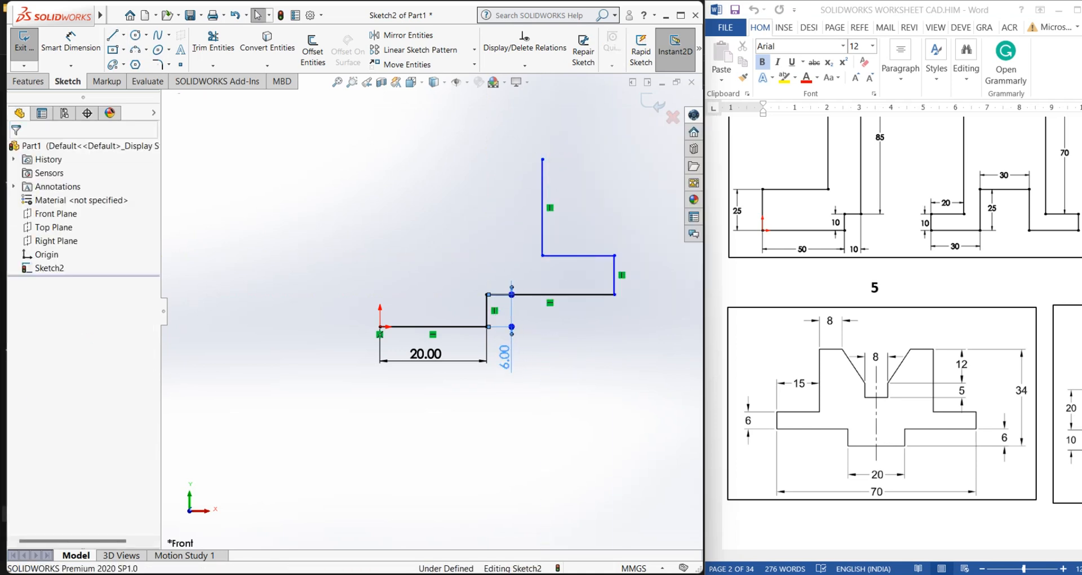
click(585, 373)
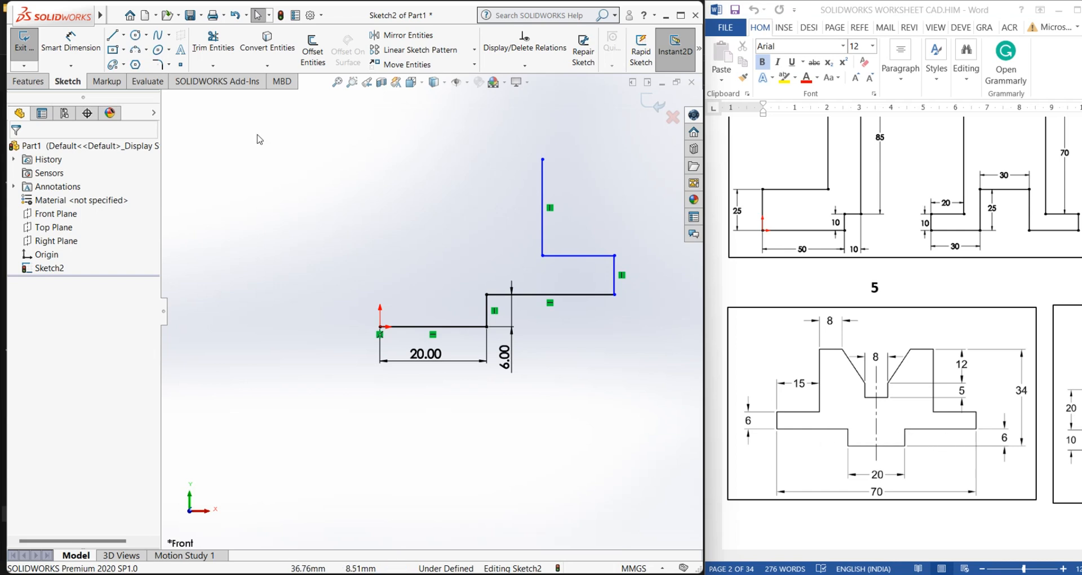
click(71, 42)
click(547, 294)
click(547, 325)
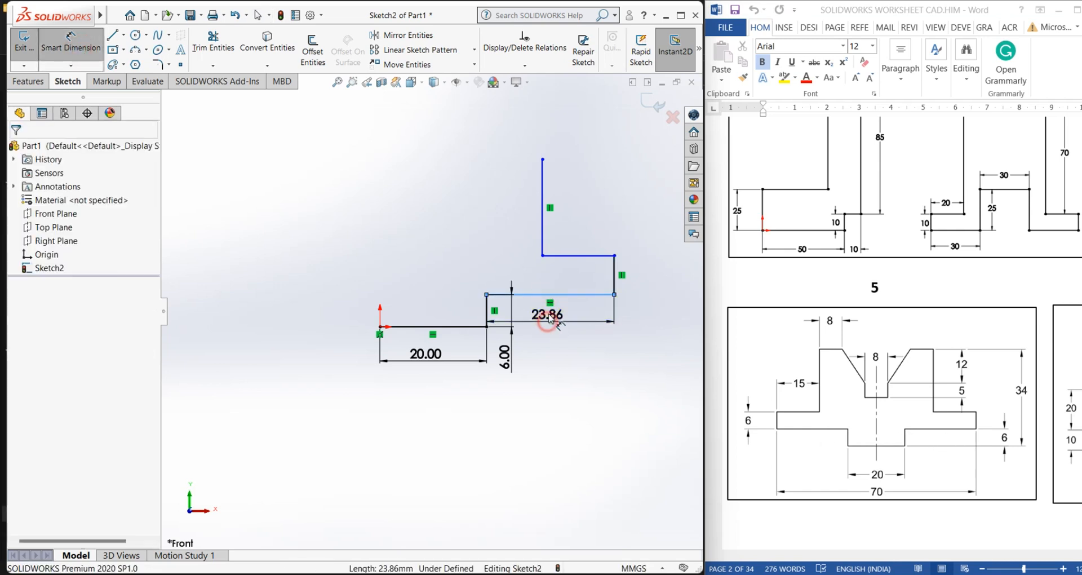
text(25)
key(Return)
click(547, 393)
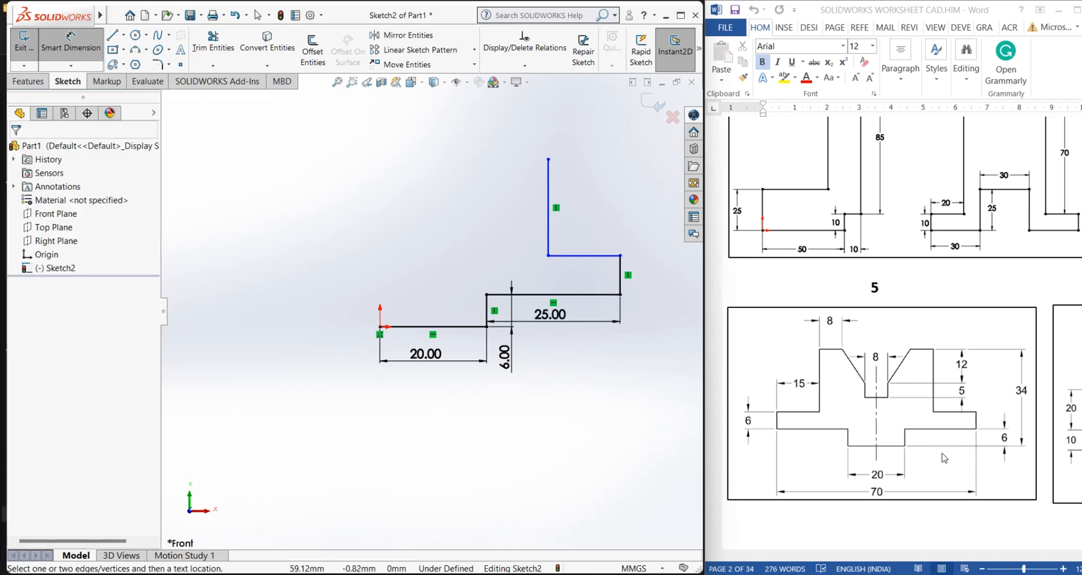
Dimension the short right vertical line to 6 mm
click(621, 274)
click(648, 273)
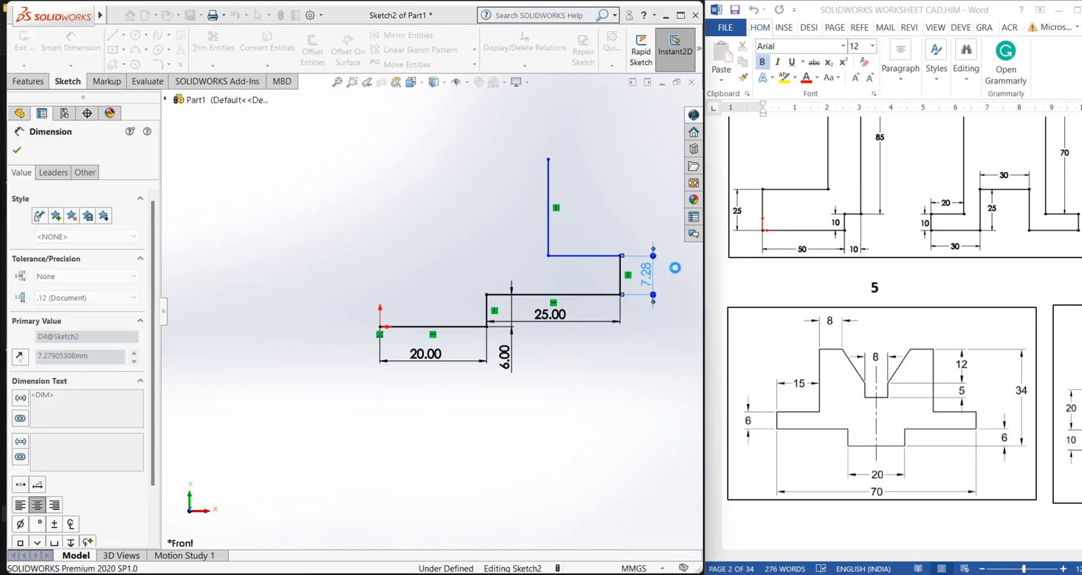
text(6)
key(Return)
click(610, 410)
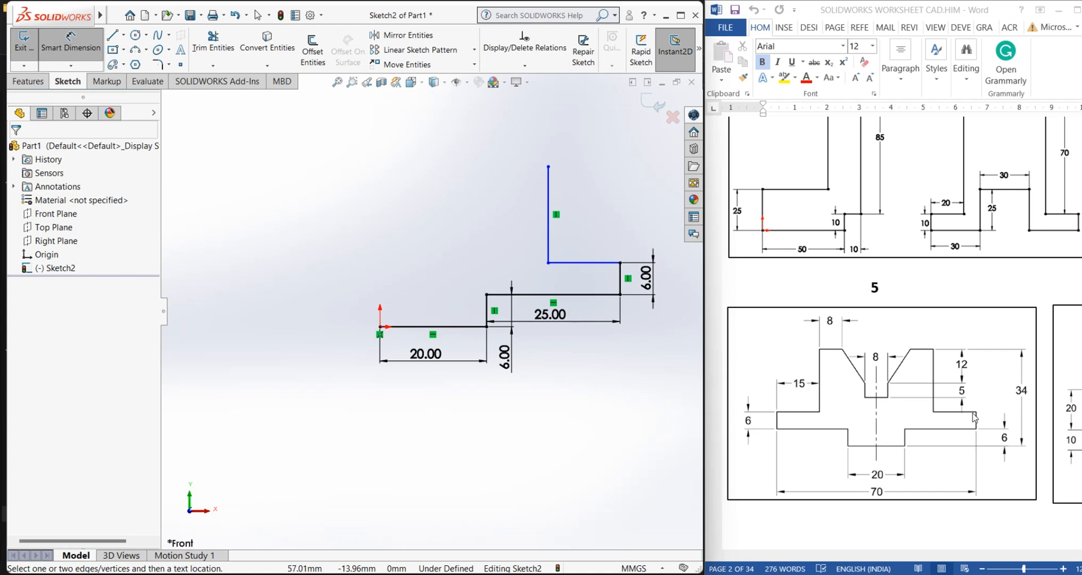
Dimension the short top horizontal line to 15 mm
click(571, 264)
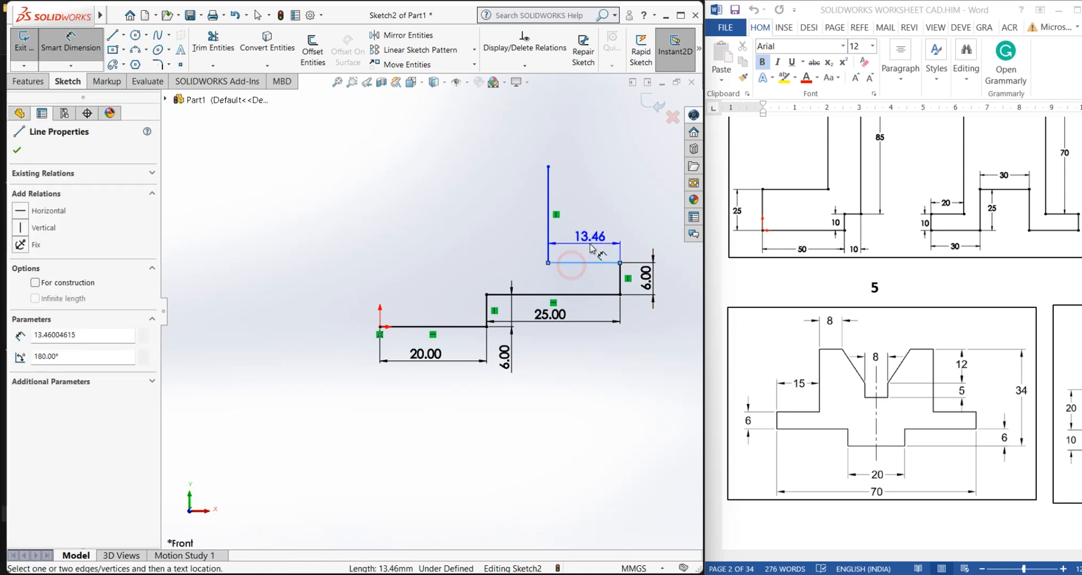
click(590, 248)
text(15)
key(Return)
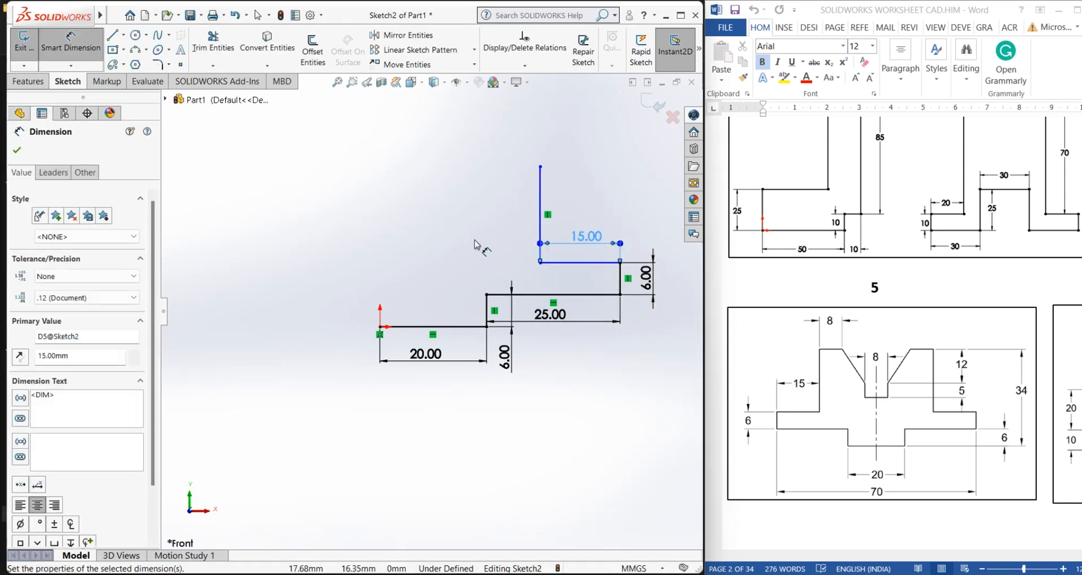
click(477, 245)
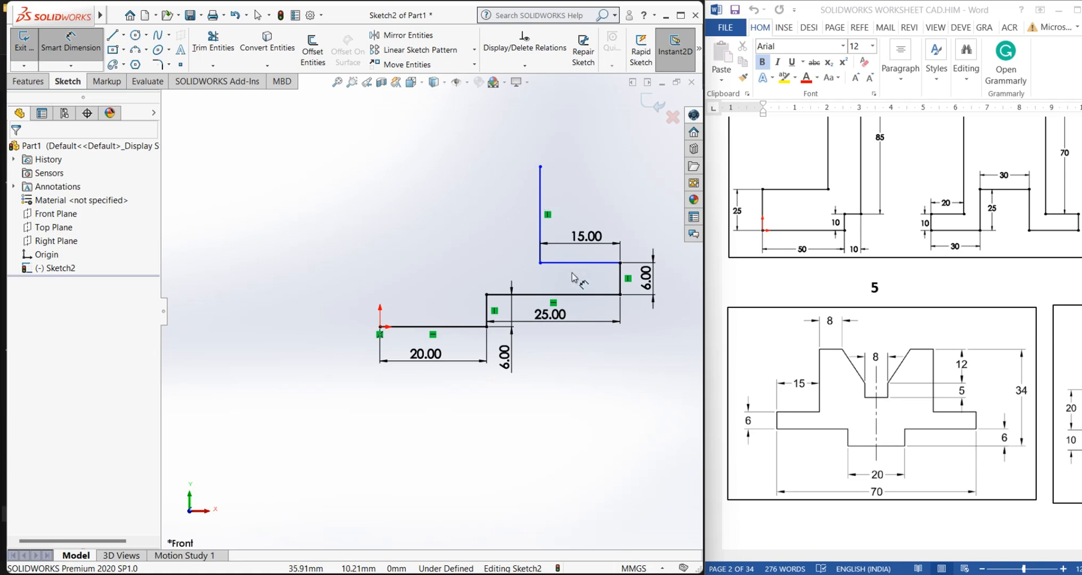
Dimension the tall left vertical line using the expression 34-12
click(541, 212)
click(577, 208)
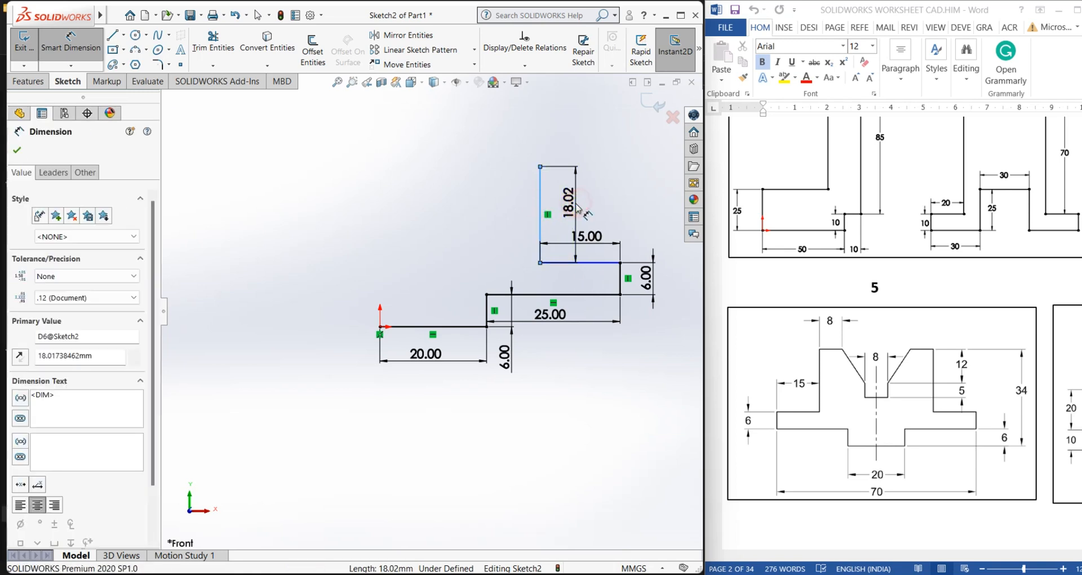
text(34)
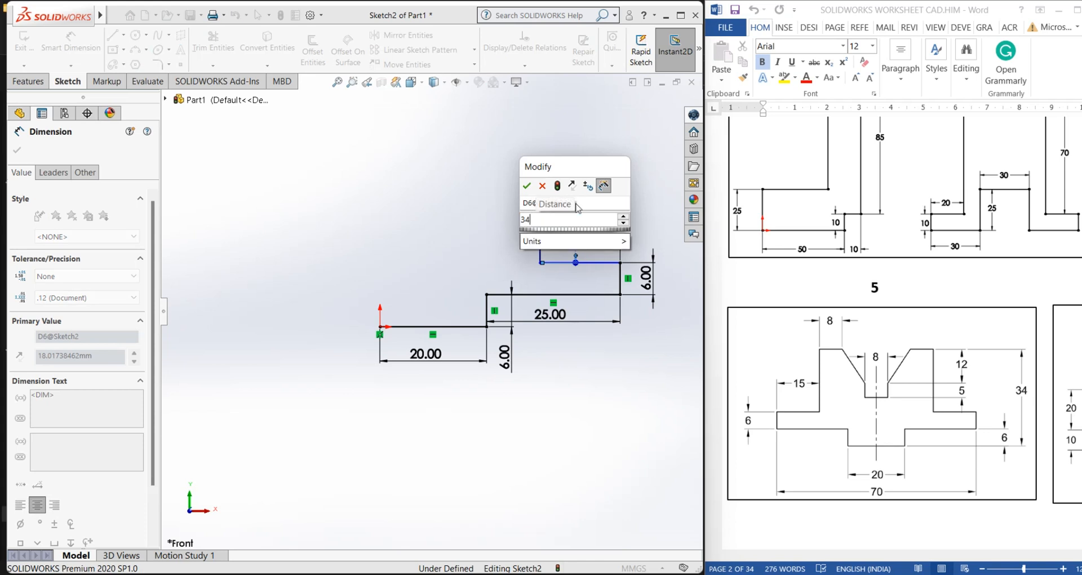
text(-12)
key(Return)
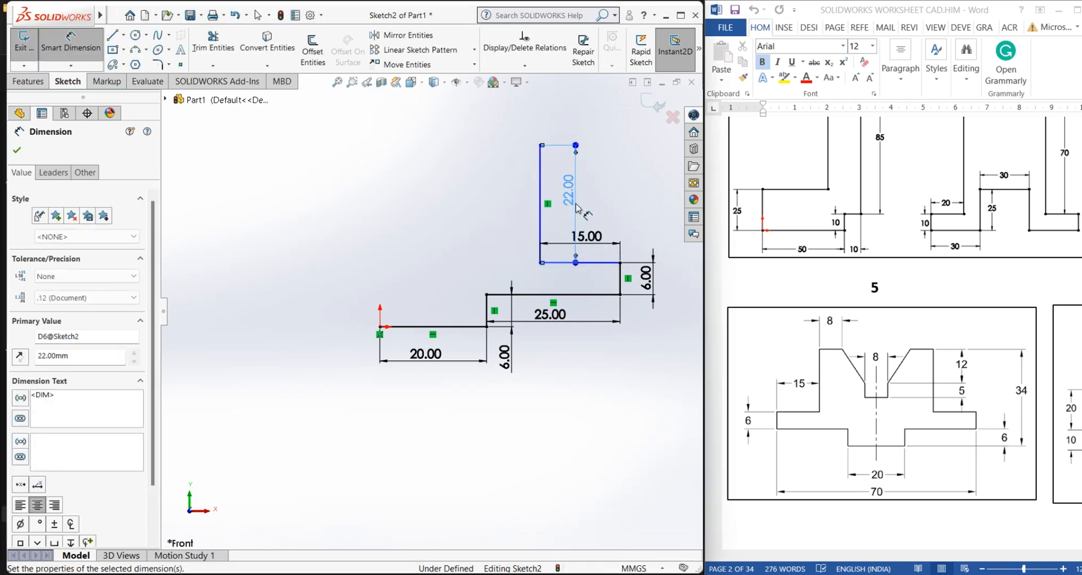
click(414, 278)
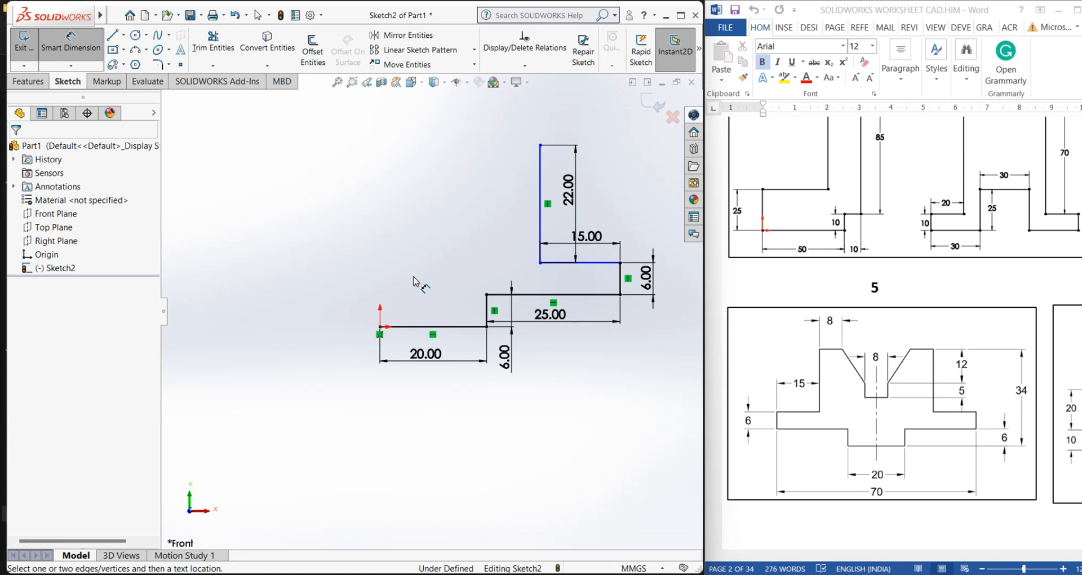
Add a Horizontal relation to the short top line beside the 15 mm dimension
right_click(398, 236)
click(434, 264)
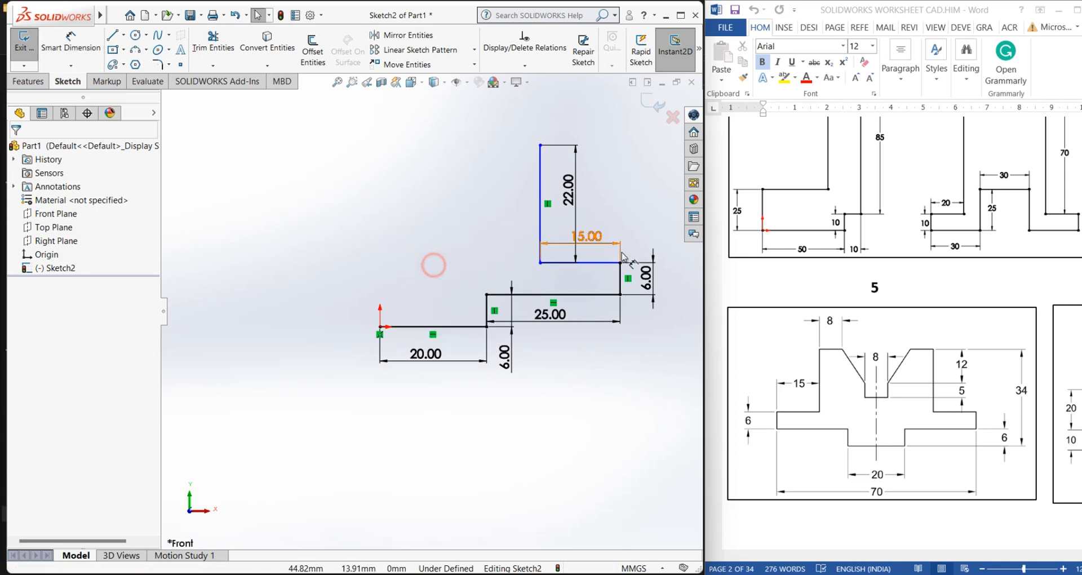
scroll(623, 257, down, 3)
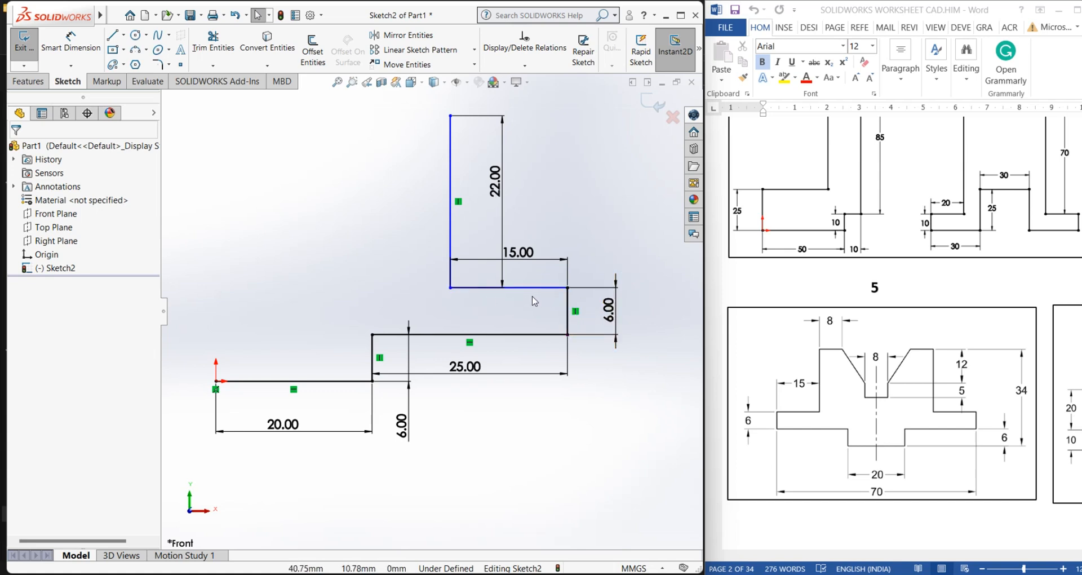
scroll(430, 312, up, 1)
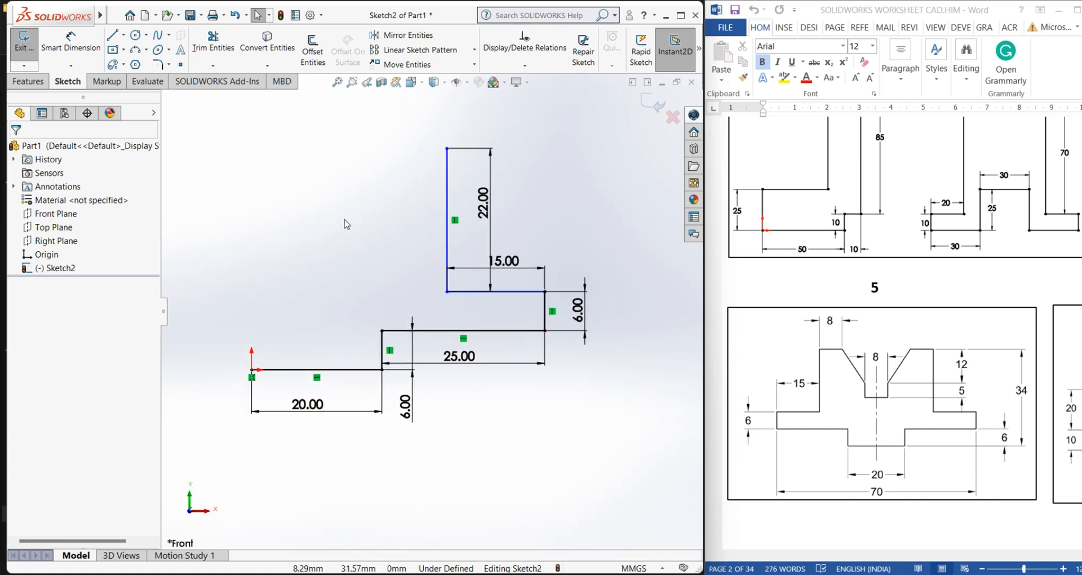
scroll(384, 286, up, 1)
scroll(385, 286, down, 1)
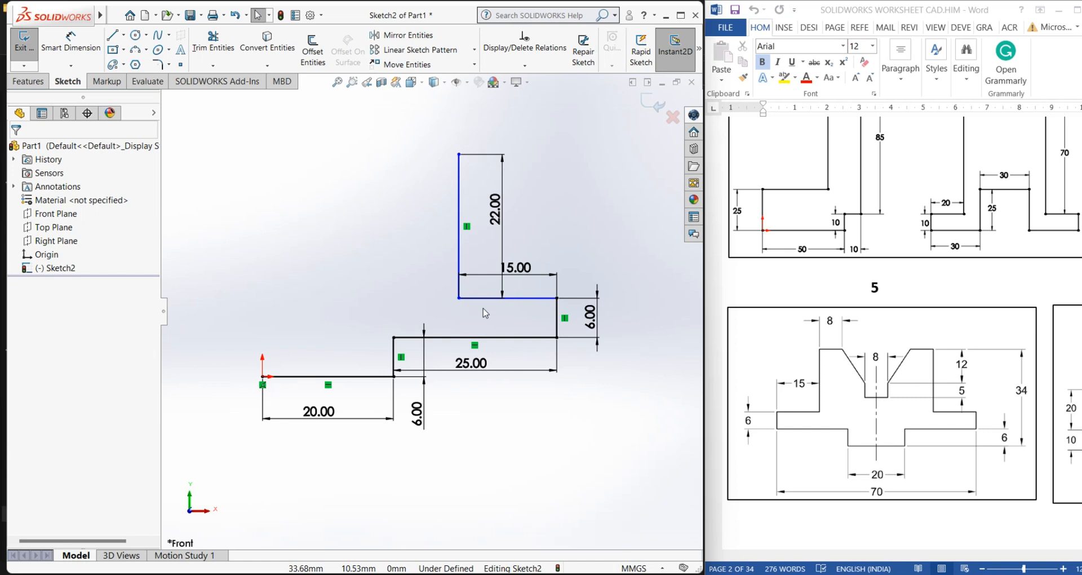
click(536, 65)
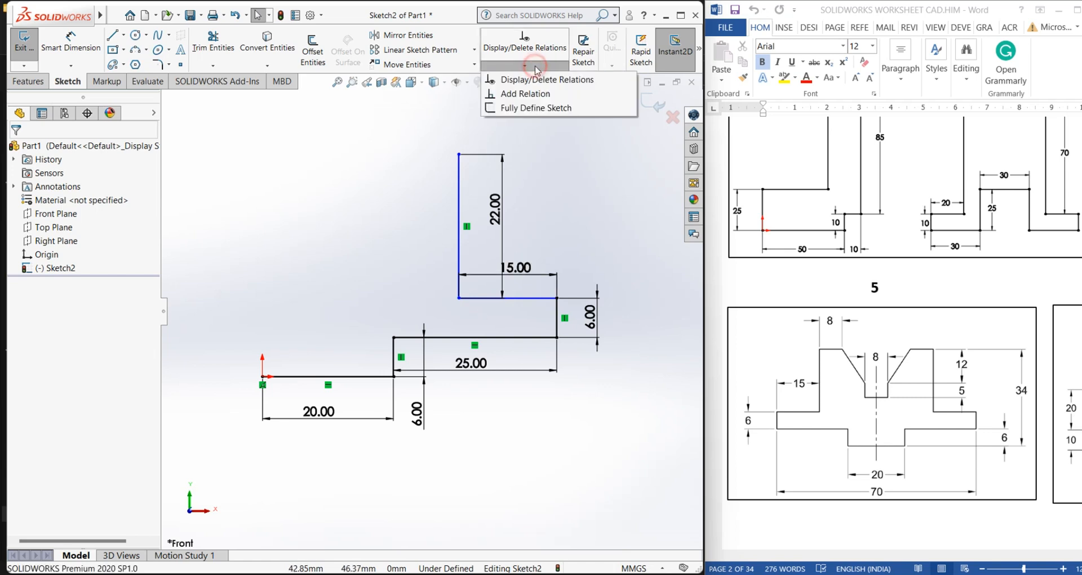
click(530, 98)
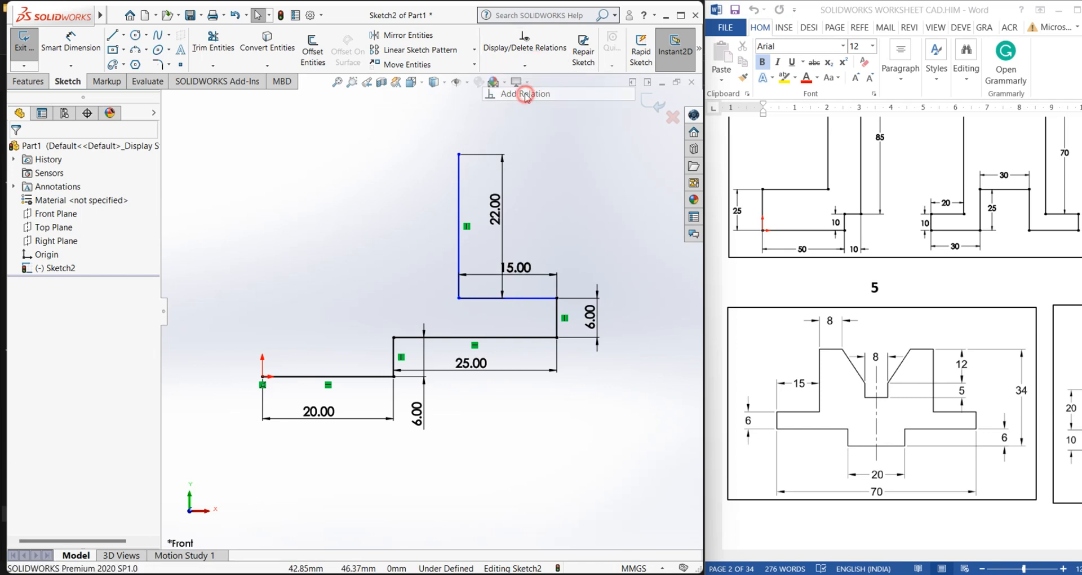
click(540, 304)
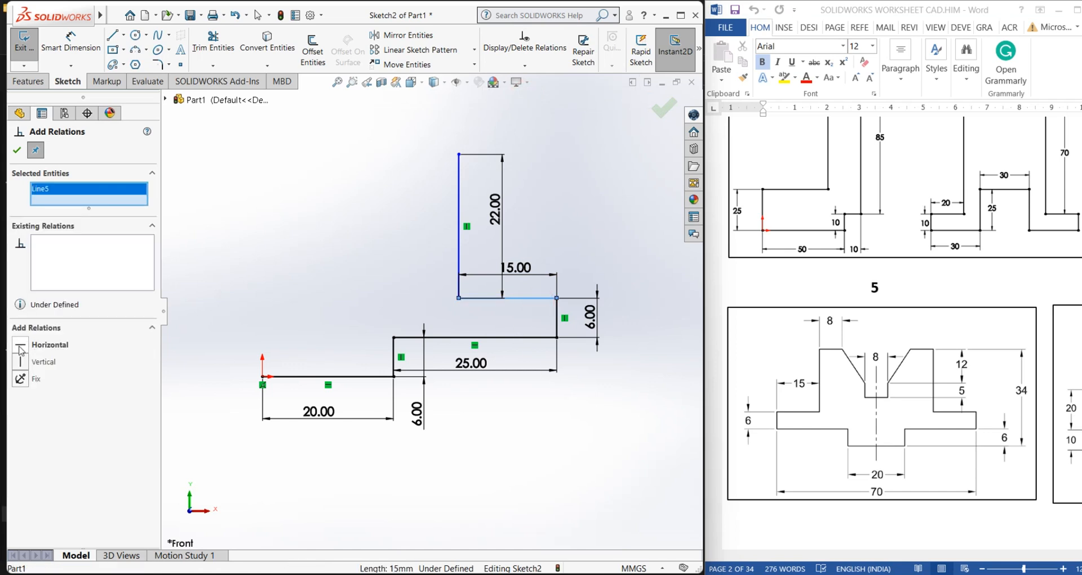
click(17, 149)
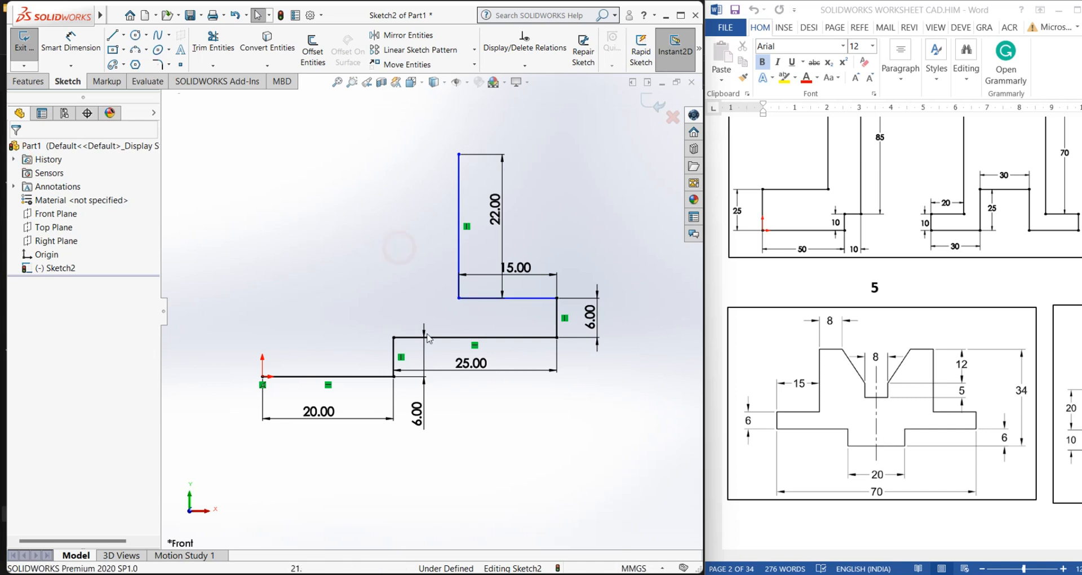
click(535, 304)
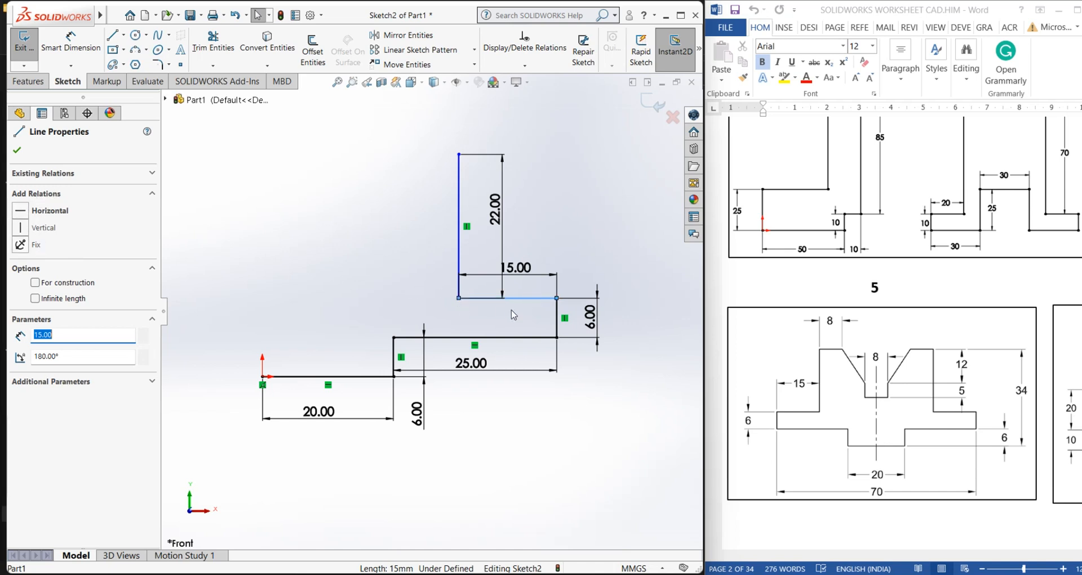
click(20, 213)
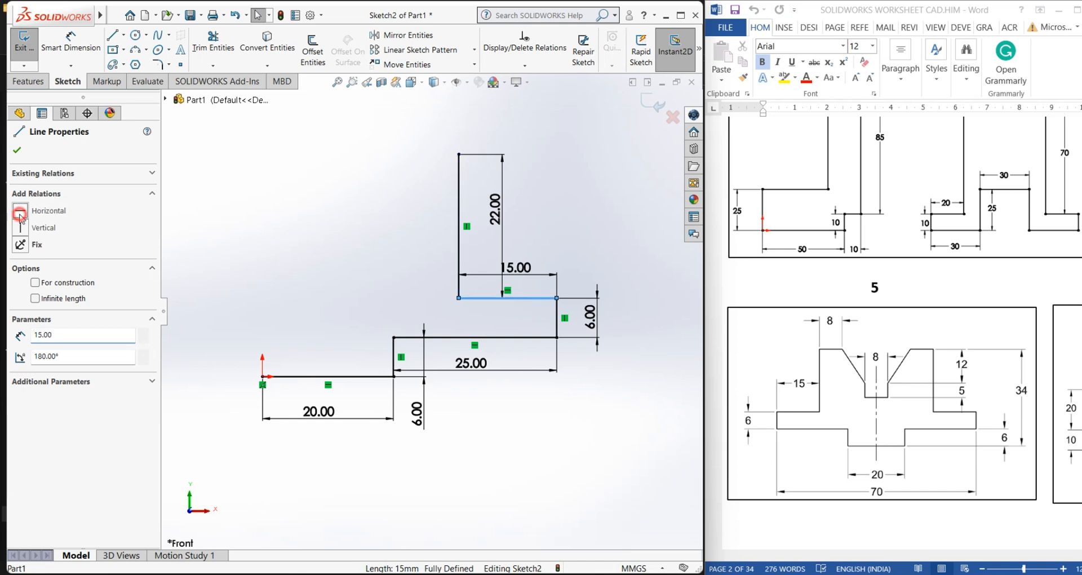
click(17, 149)
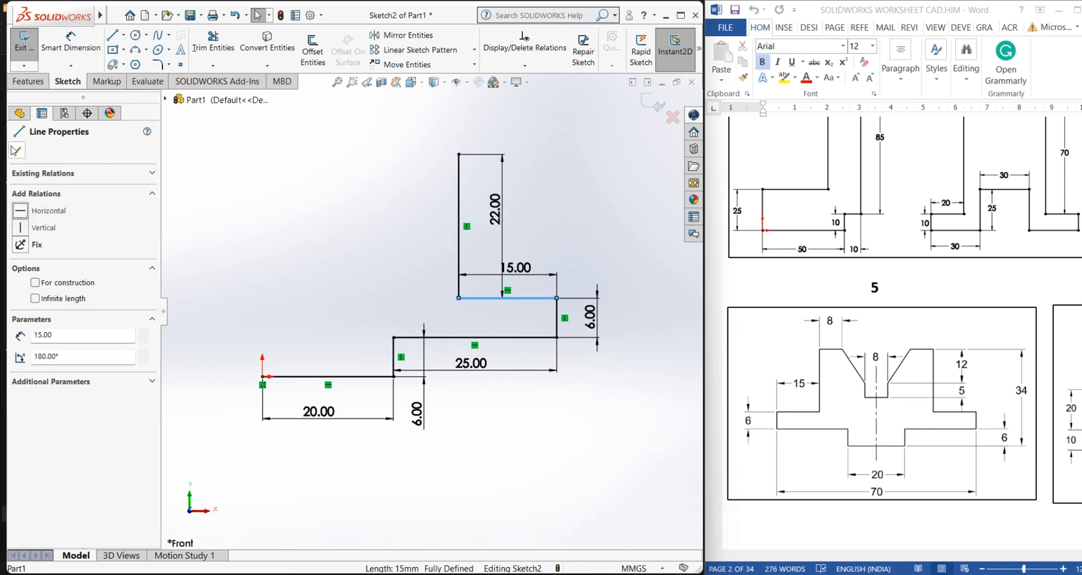
click(530, 319)
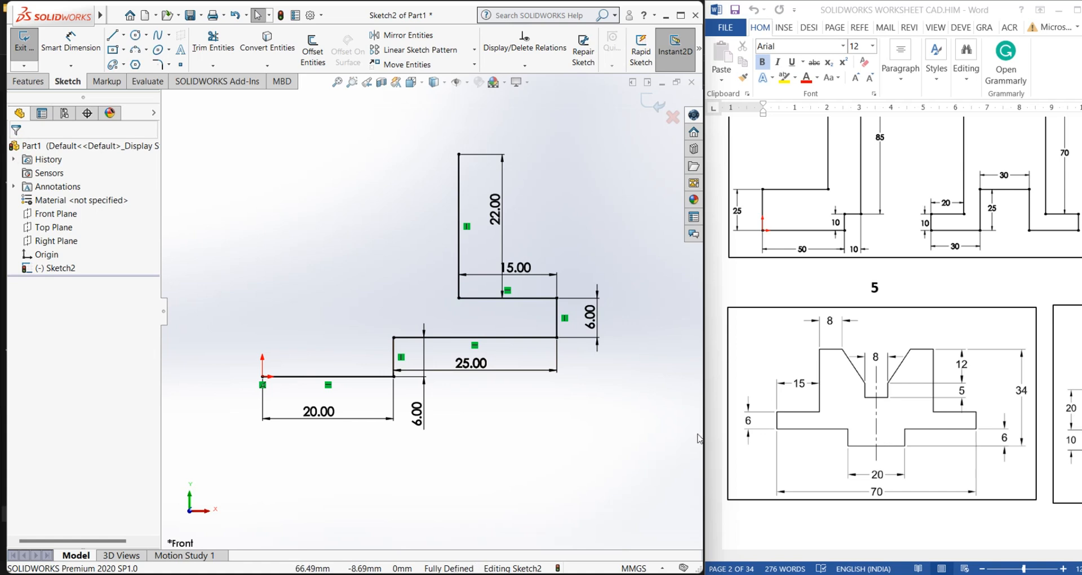
Draw a short horizontal line leftward from the top end of the 22 mm vertical line
scroll(530, 419, up, 2)
scroll(307, 213, down, 1)
click(112, 35)
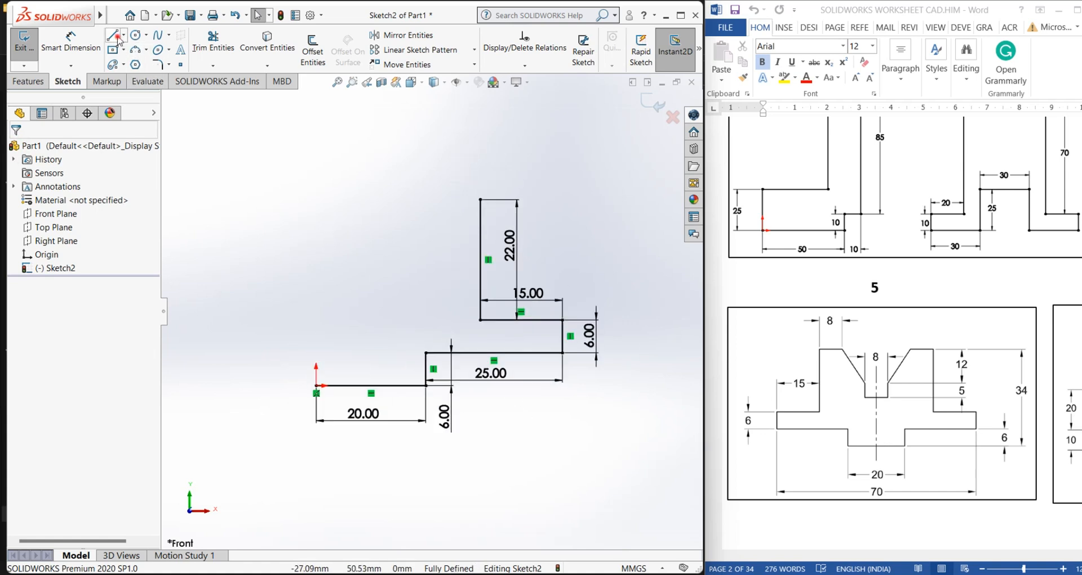
click(480, 200)
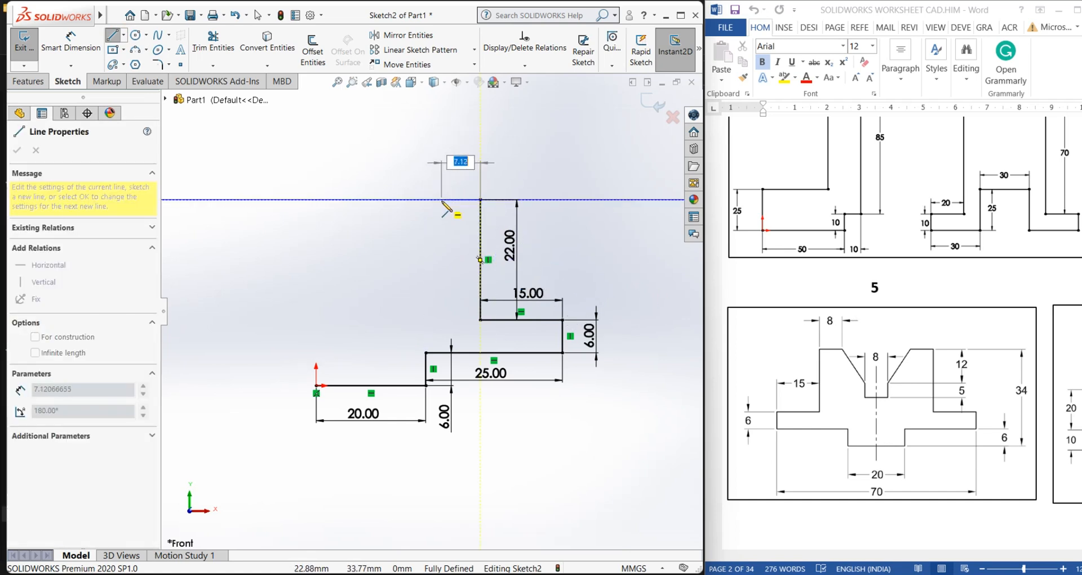
click(435, 199)
right_click(434, 200)
click(460, 212)
Dimension the new short top horizontal line to 8 mm
click(78, 51)
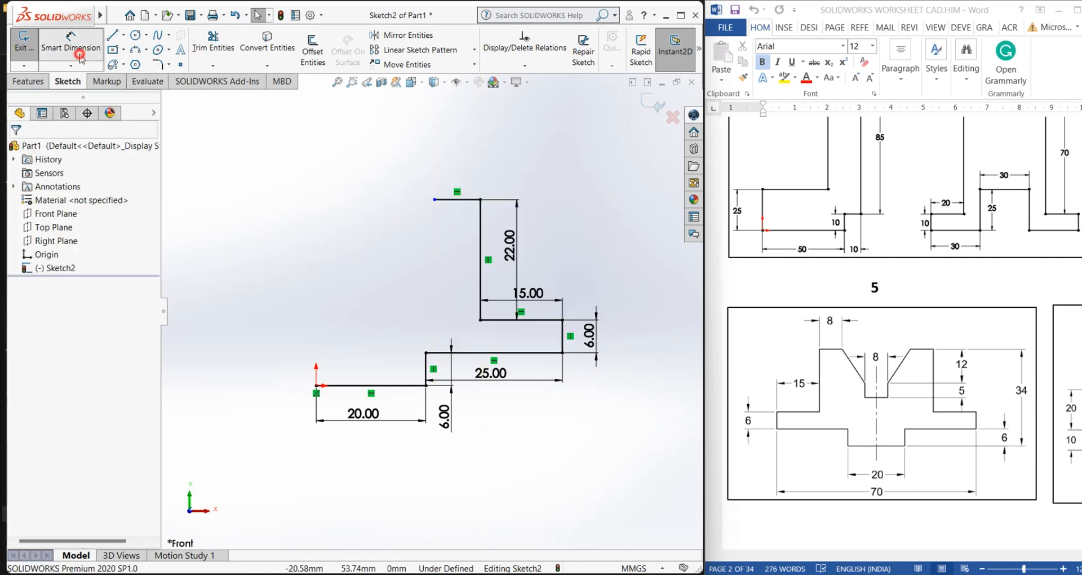
click(445, 200)
click(454, 174)
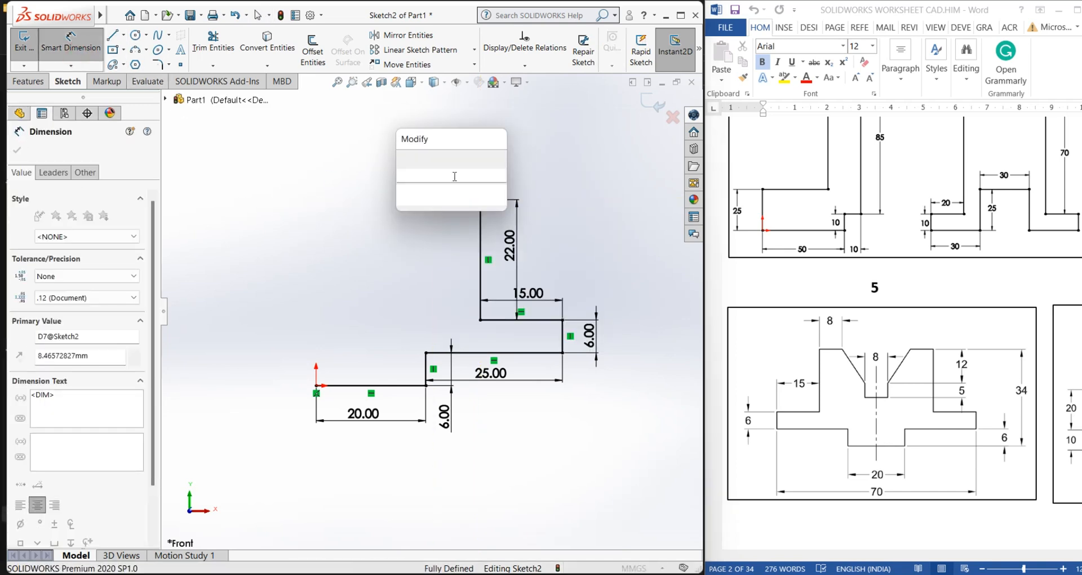
key(Return)
click(338, 211)
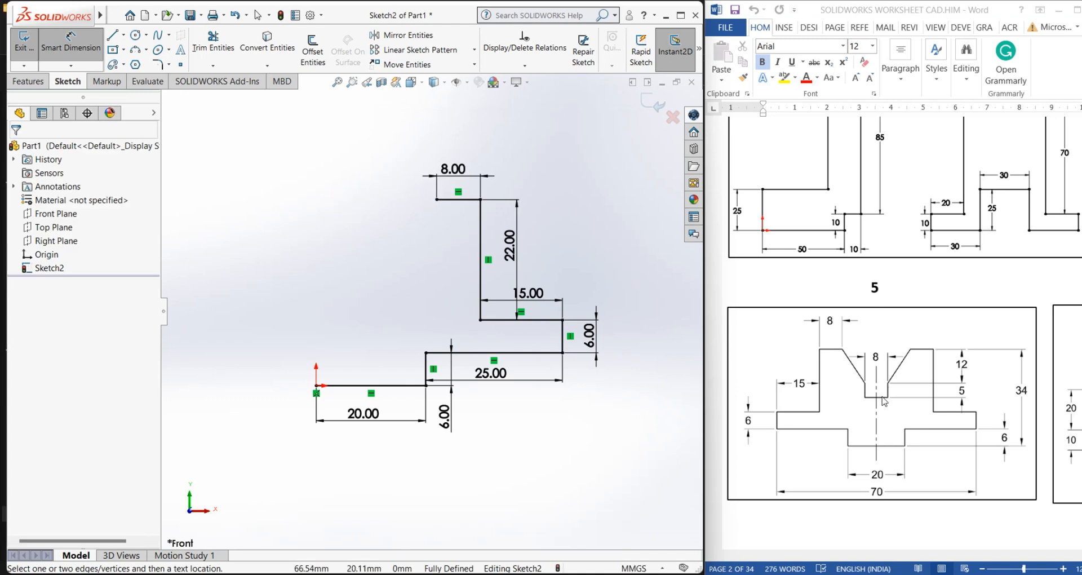
Sketch a connected chain: a slanted line down-left, a short vertical down, a horizontal leftward, and a short vertical up
key(l)
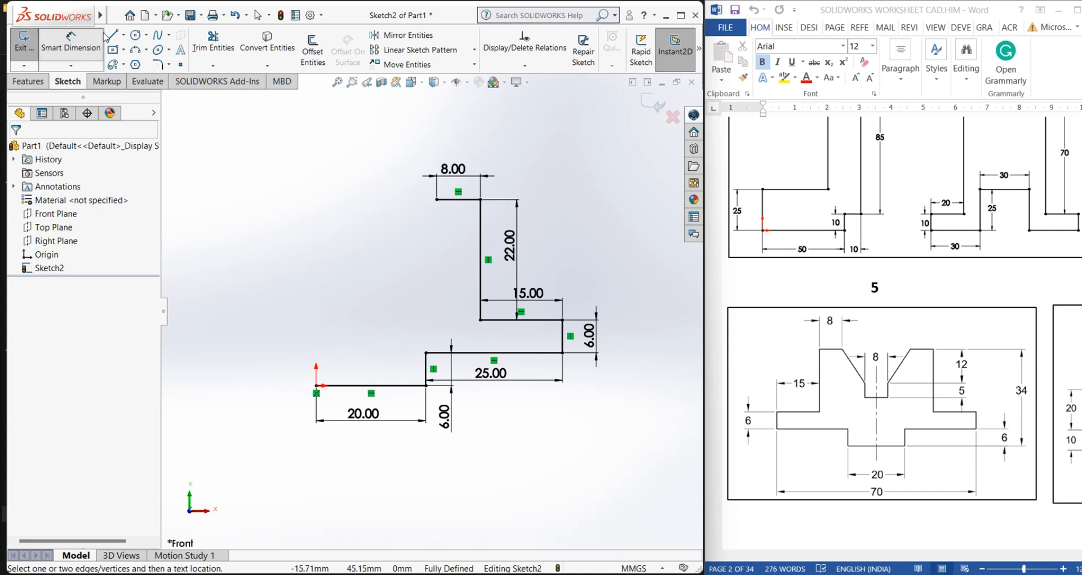
click(437, 200)
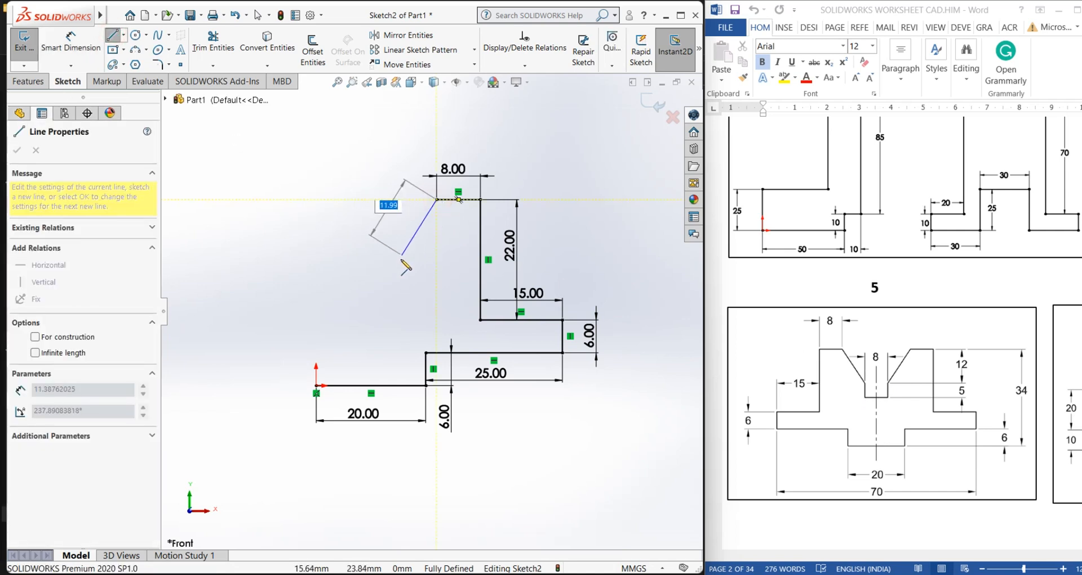
click(400, 257)
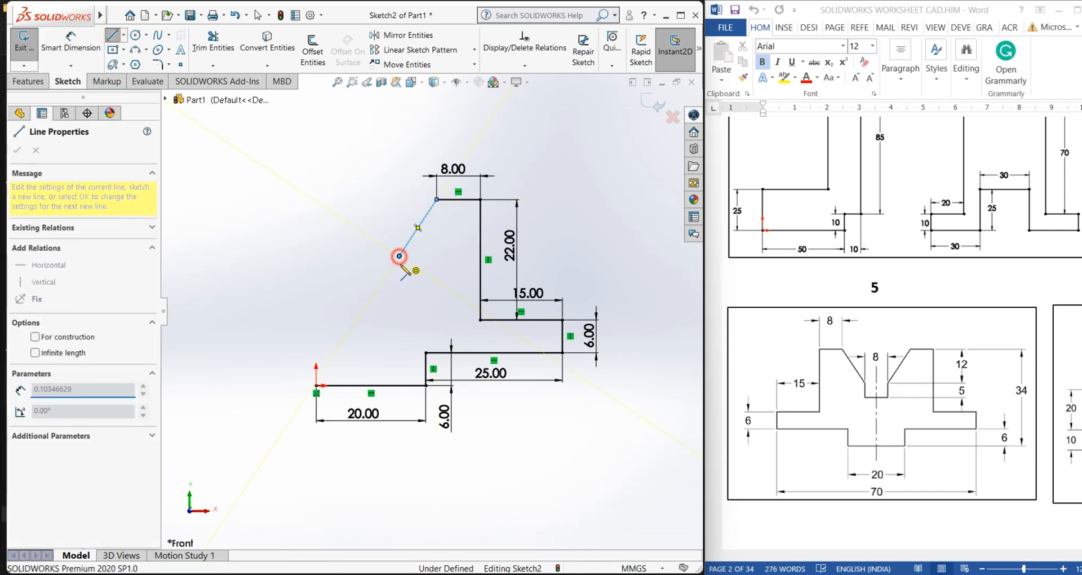
click(399, 281)
click(339, 281)
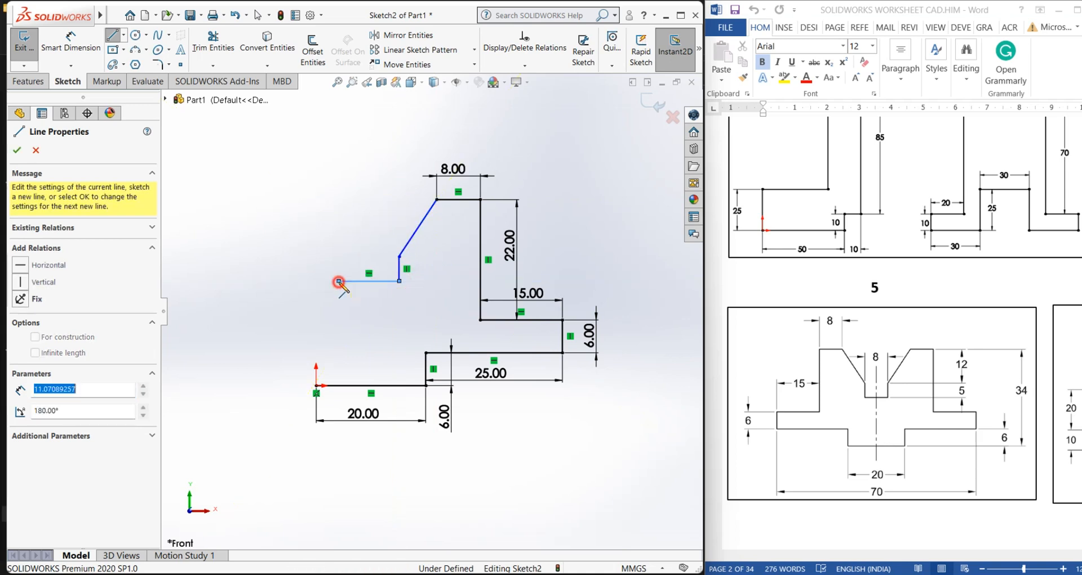
click(339, 257)
right_click(338, 257)
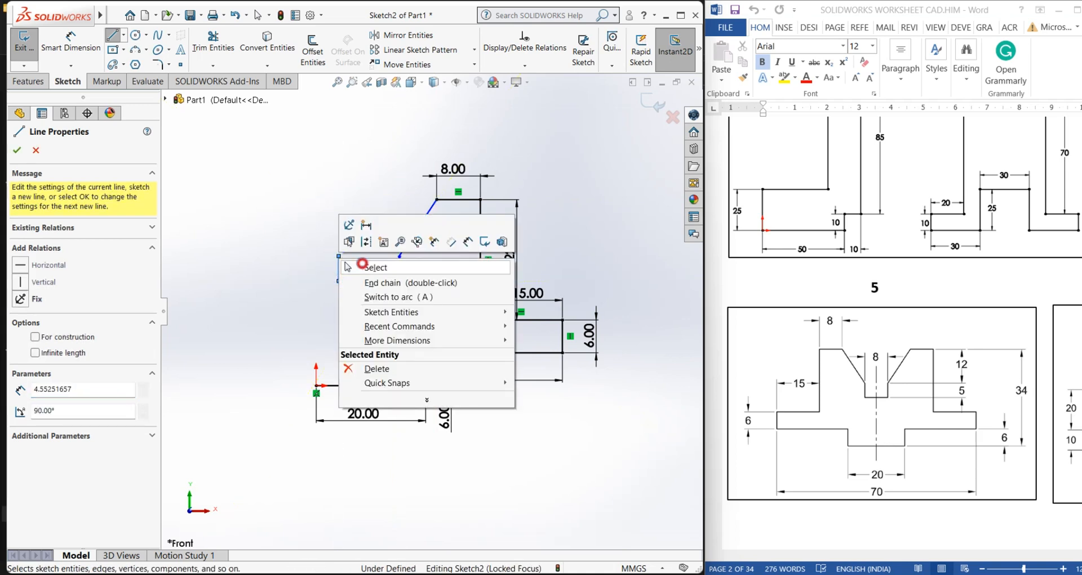
click(374, 234)
Dimension the new lower horizontal line to 8 mm
click(71, 43)
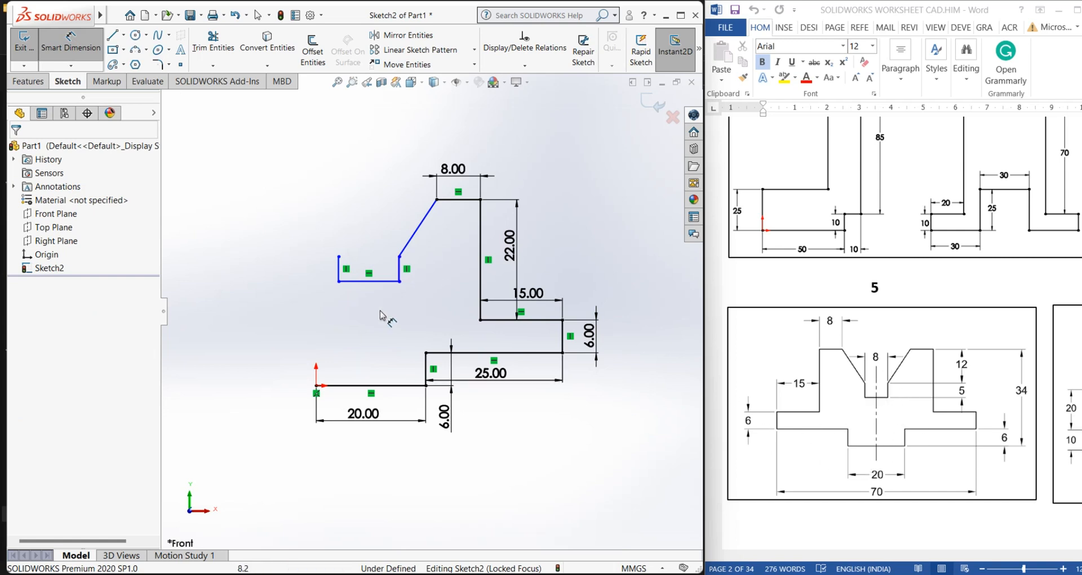
click(363, 281)
click(373, 310)
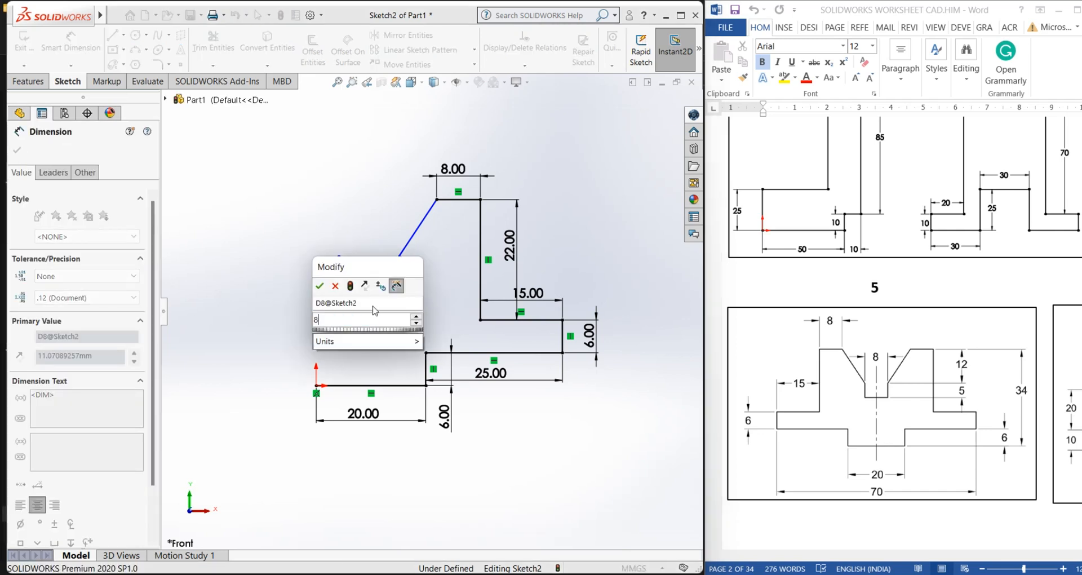
text(8)
key(Return)
click(285, 305)
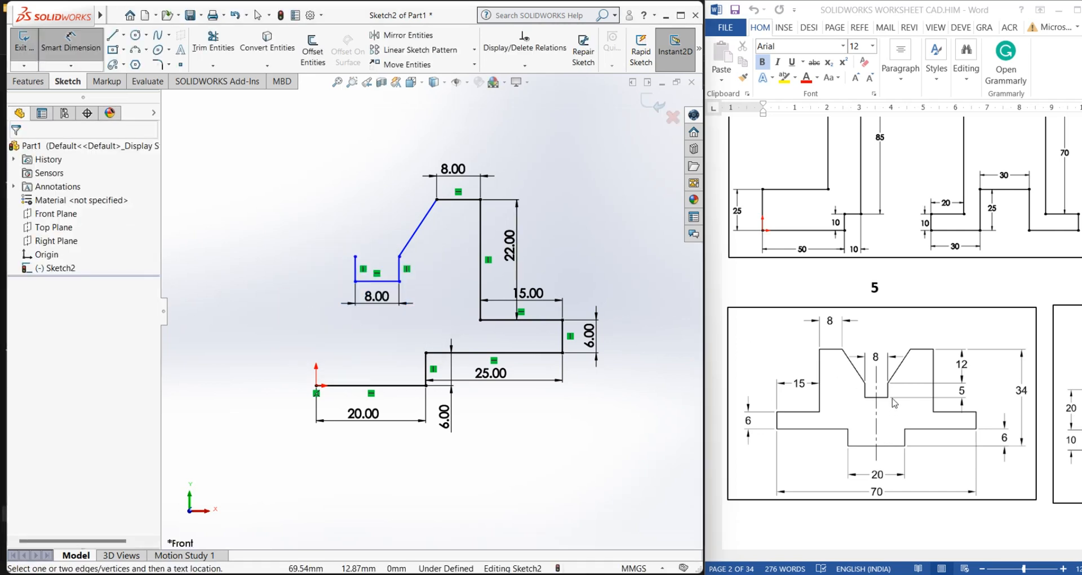
Dimension the short vertical line below the slanted line to 5 mm
click(400, 270)
click(431, 276)
text(15)
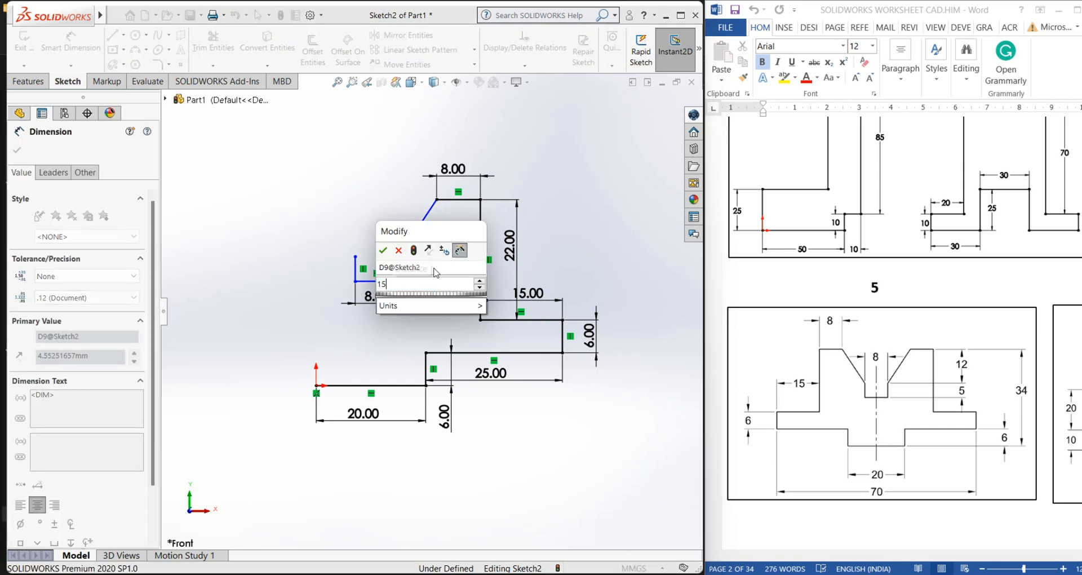
key(Return)
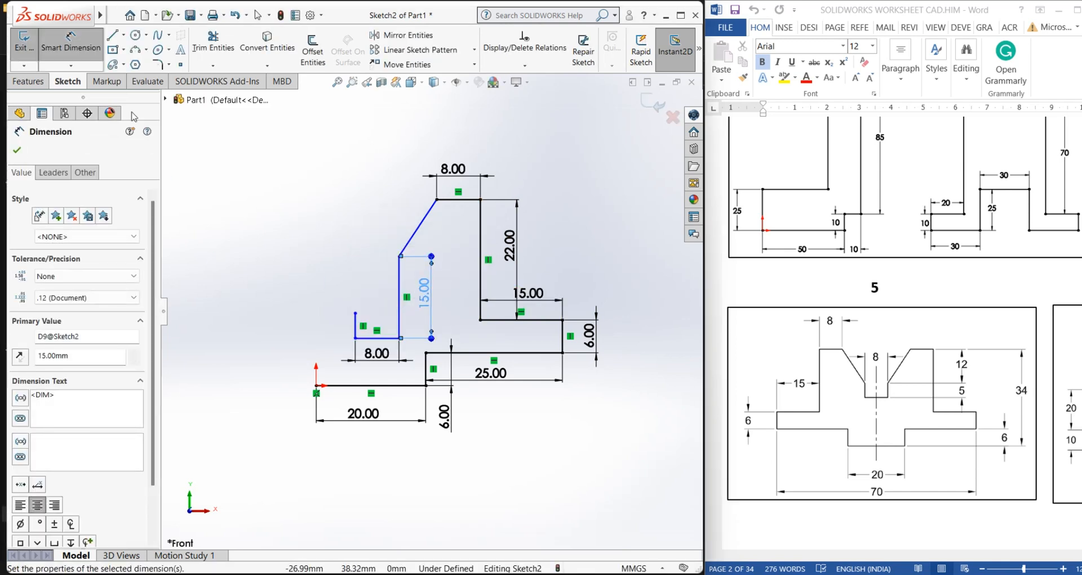
double_click(423, 292)
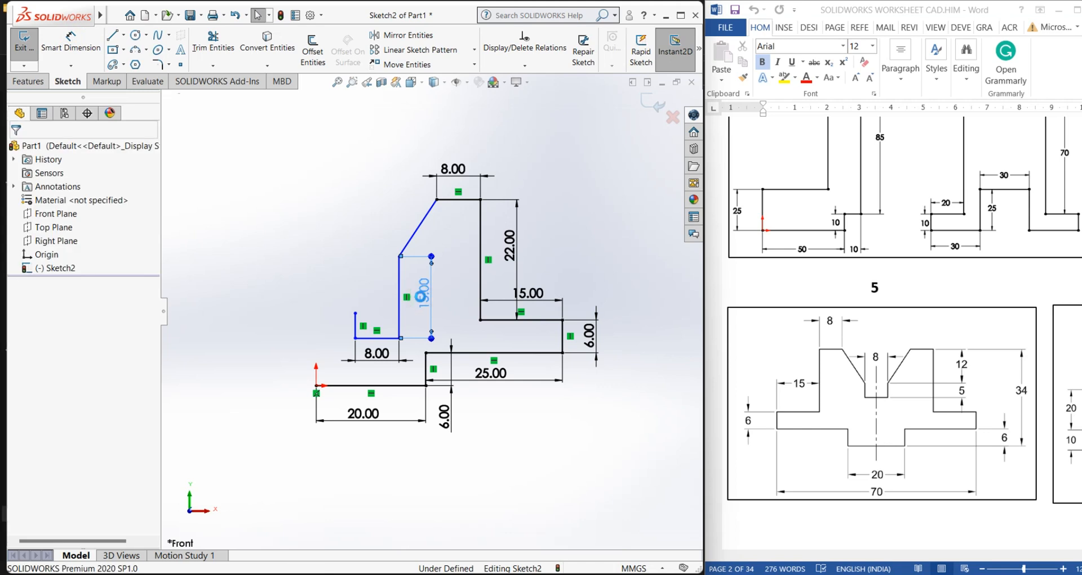
text(5.00mm)
key(Return)
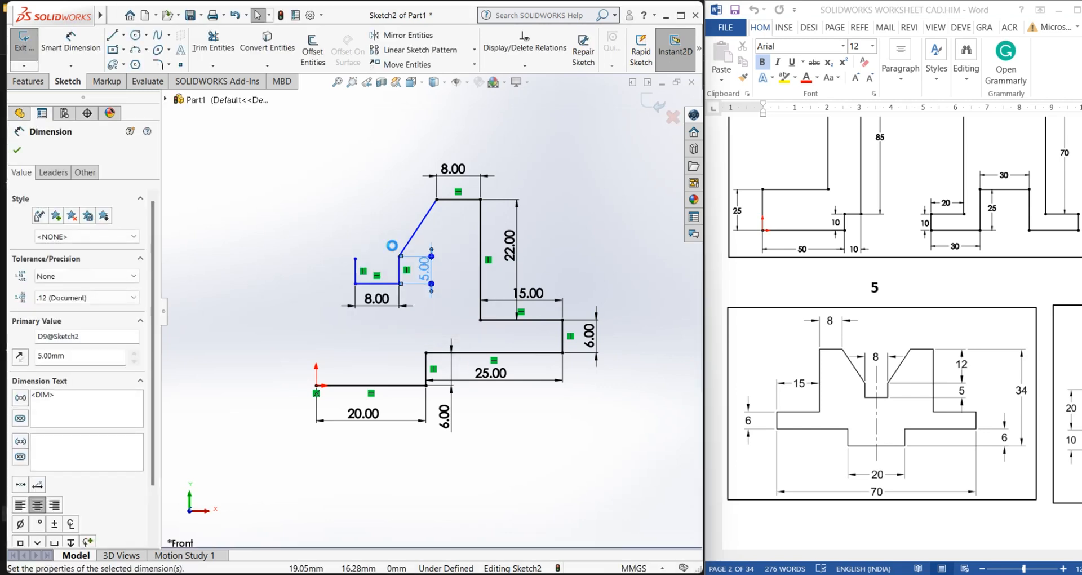
click(345, 230)
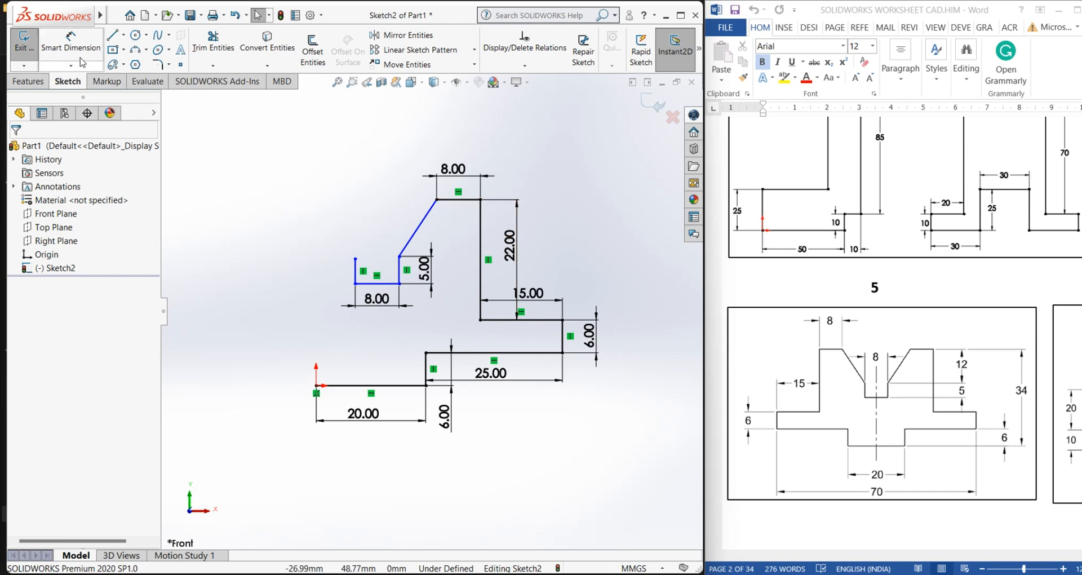
Dimension the vertical distance between the slanted line's two endpoints to 12 mm
click(70, 38)
click(436, 201)
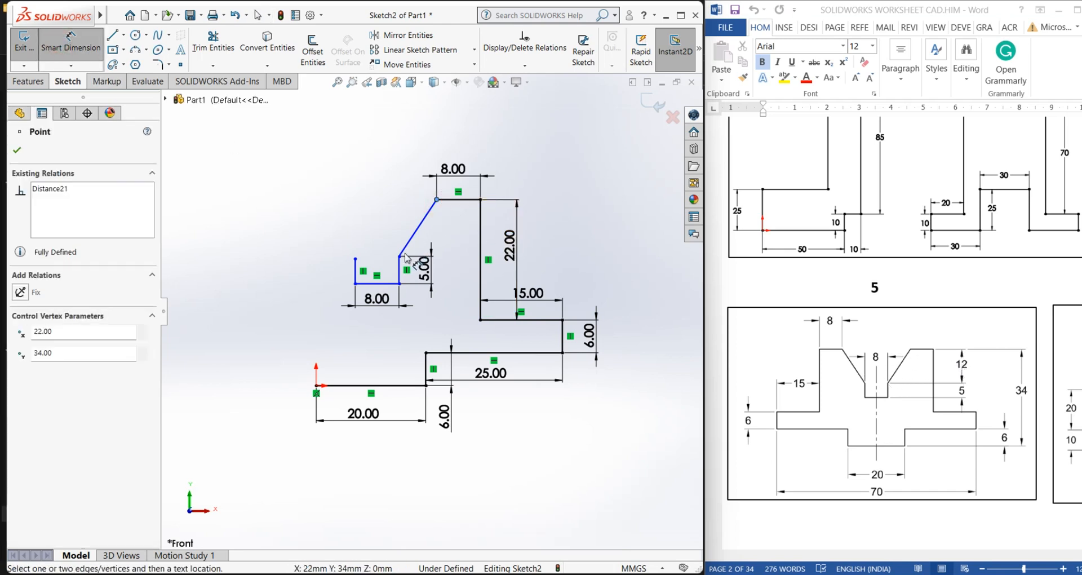
click(399, 257)
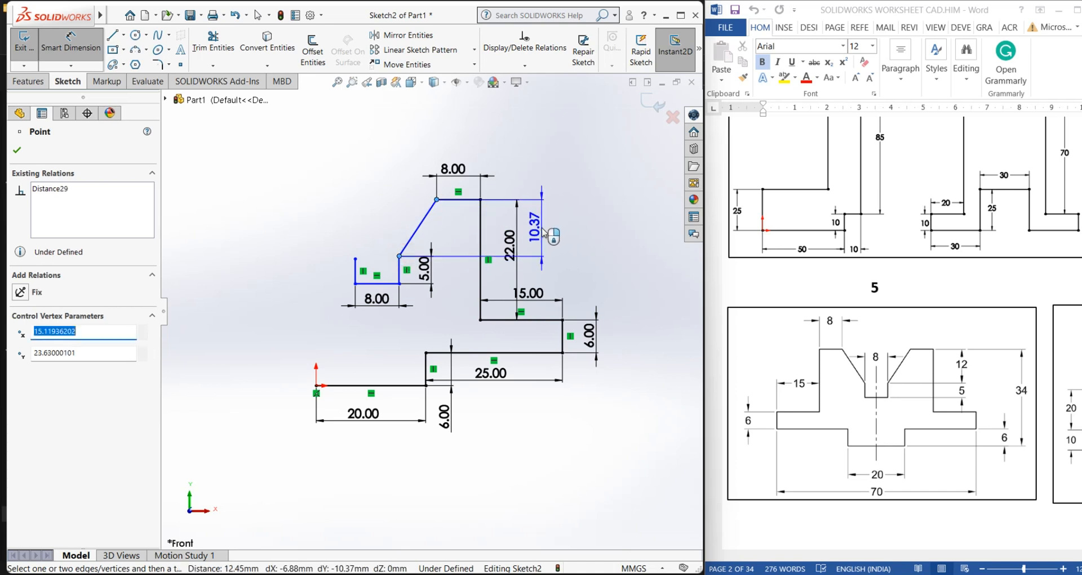
click(543, 228)
text(12)
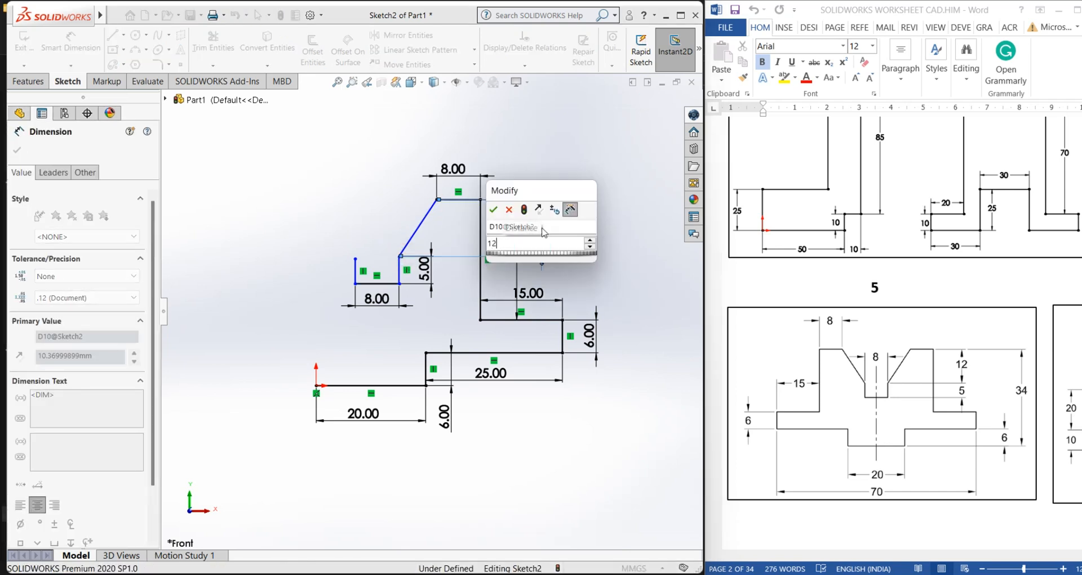
key(Return)
Move the 22 mm dimension further to the right
drag(530, 265, 610, 265)
click(632, 323)
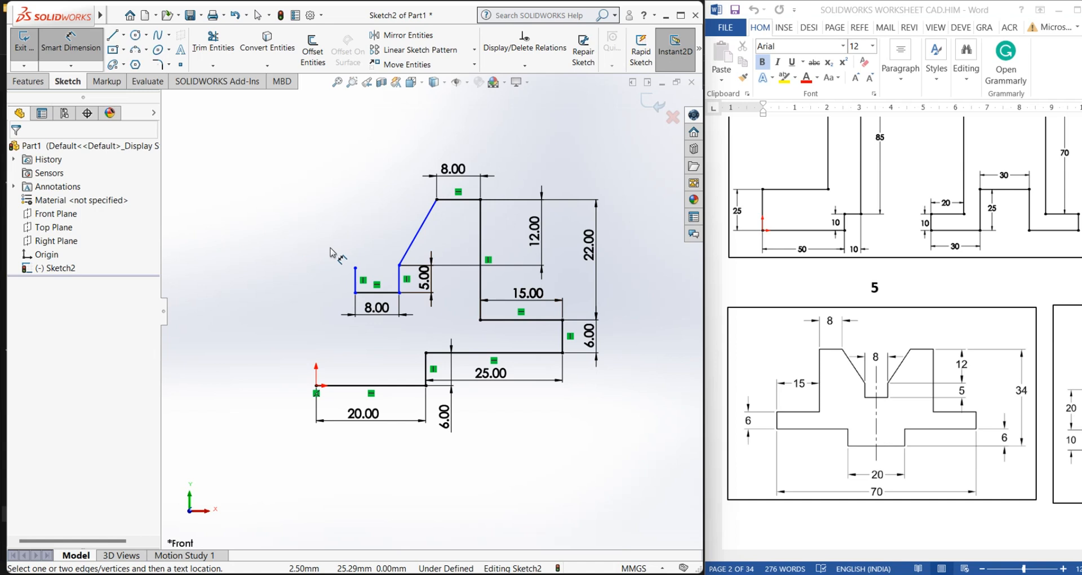
scroll(601, 419, up, 2)
scroll(258, 323, down, 2)
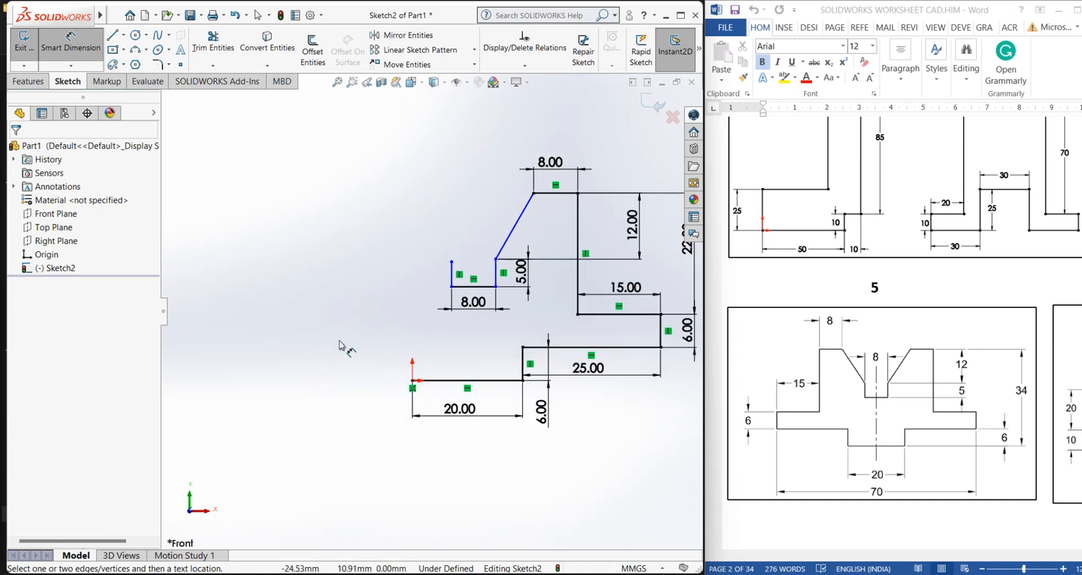
Draw the left side of the profile from the origin: a short rise, a leftward line, a rise, a rightward line, and a 22 mm vertical line
click(110, 38)
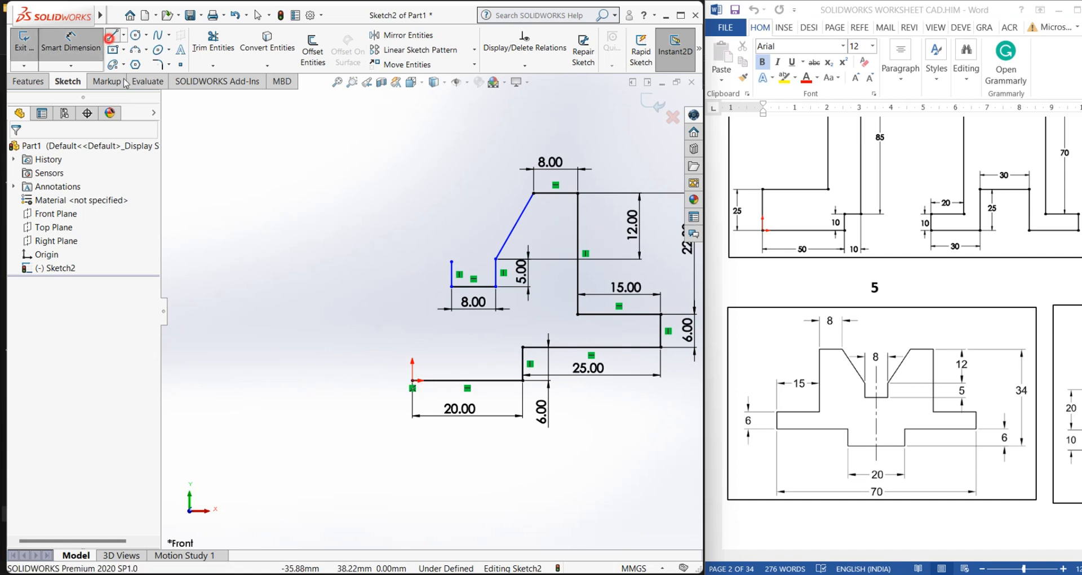
click(413, 381)
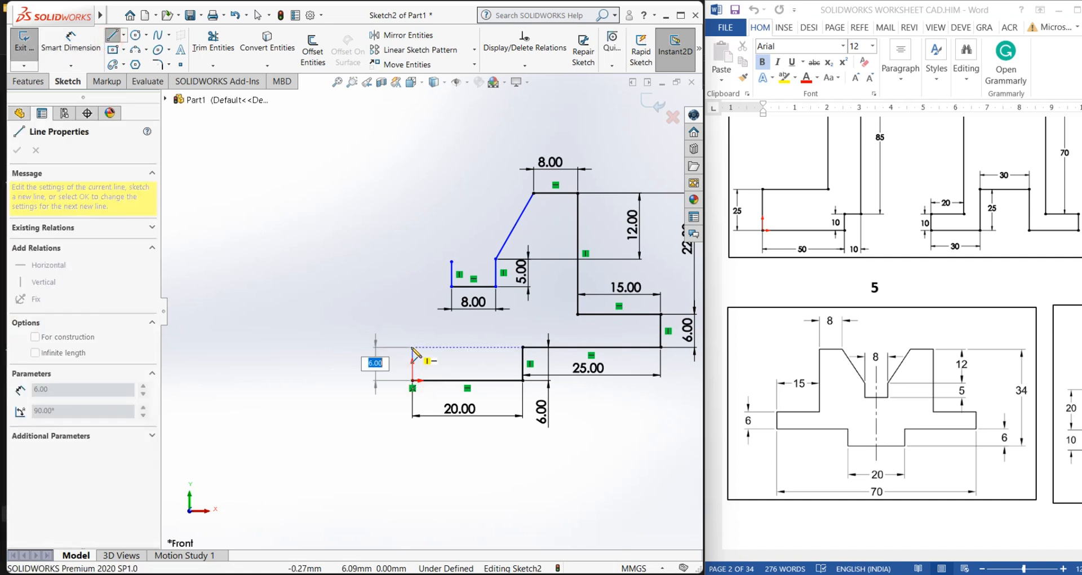
click(413, 347)
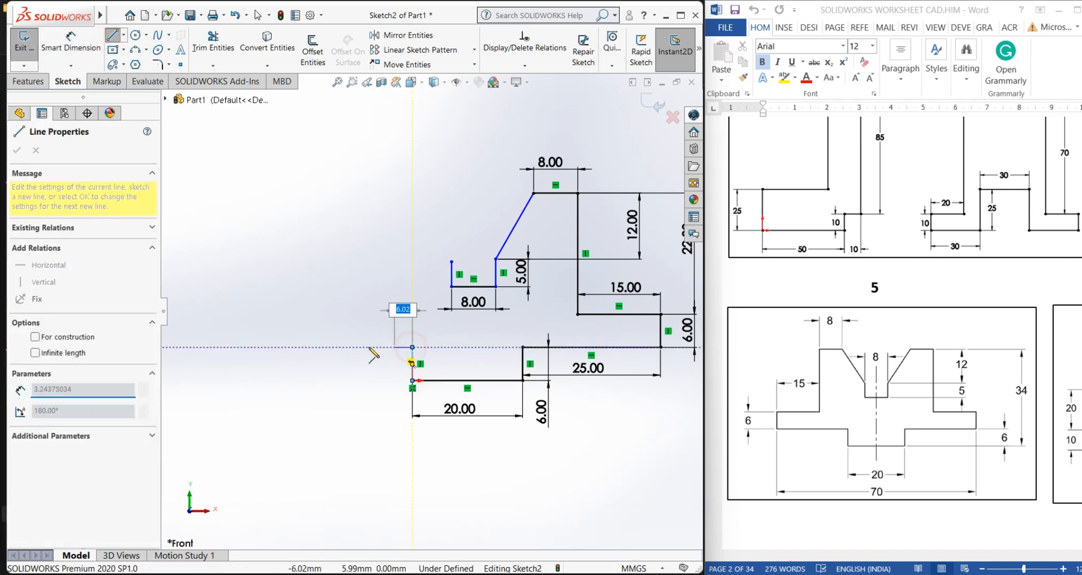
click(283, 347)
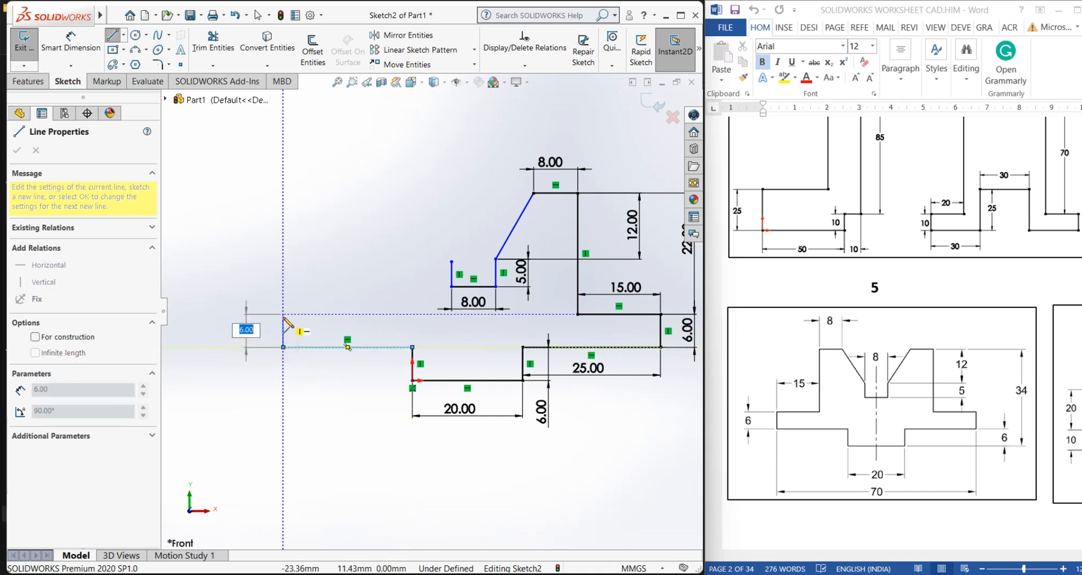
click(366, 314)
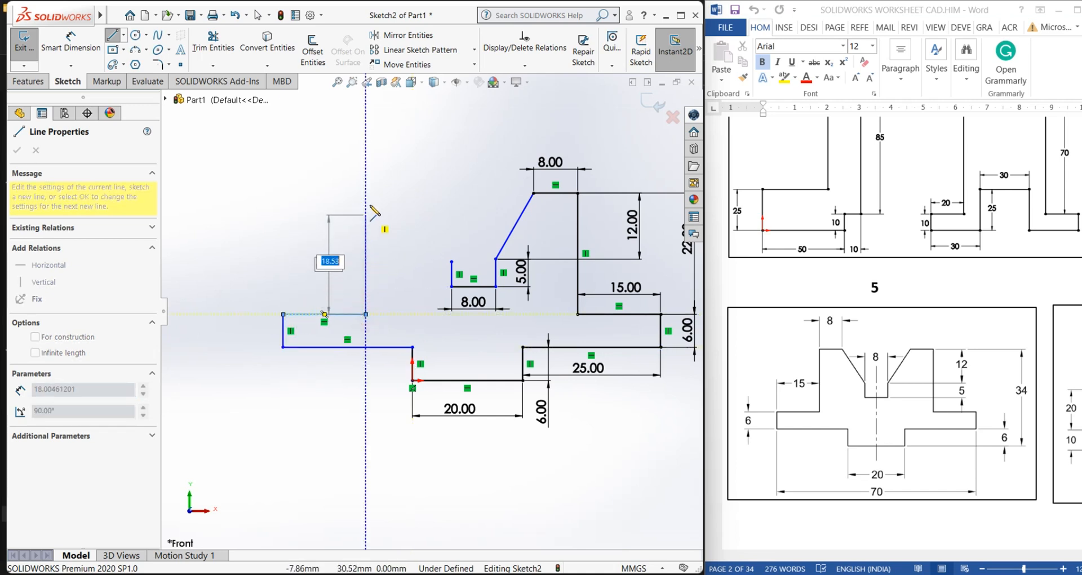
text(22)
key(Return)
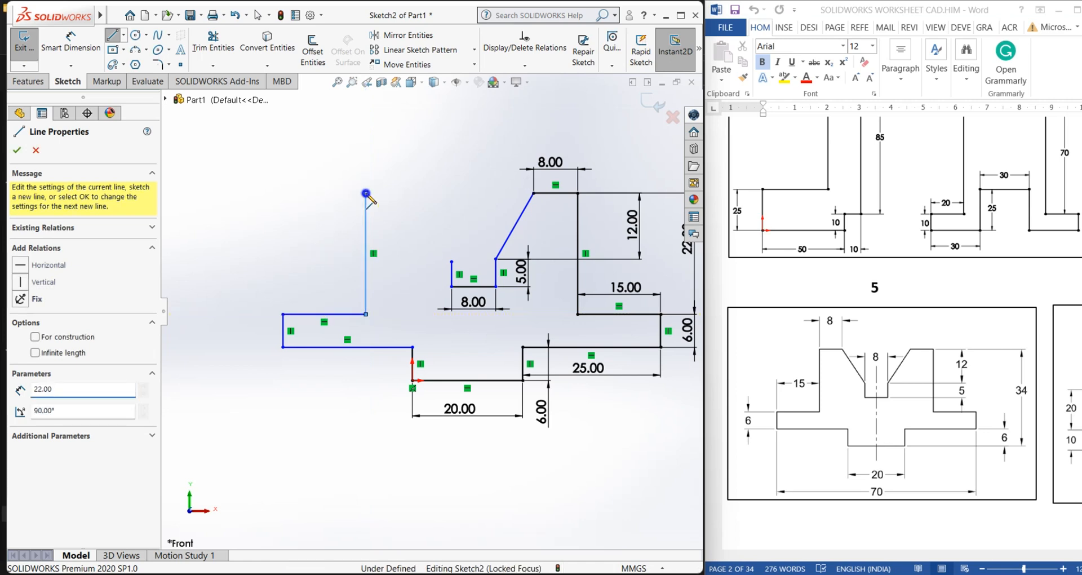
right_click(366, 193)
click(387, 198)
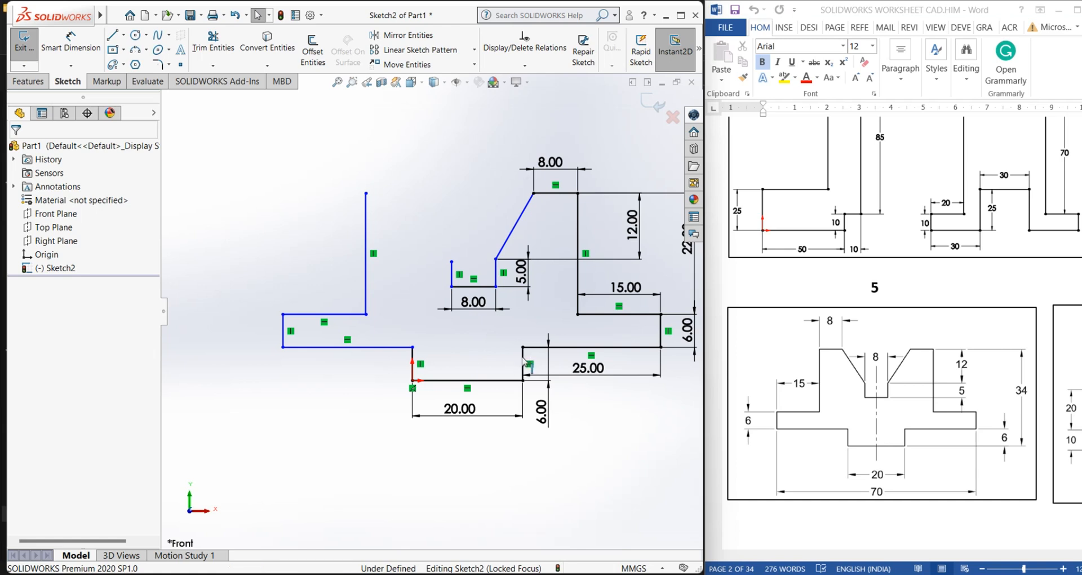
Add an Equal relation between the two short vertical lines at either end of the 20 mm base line
click(540, 66)
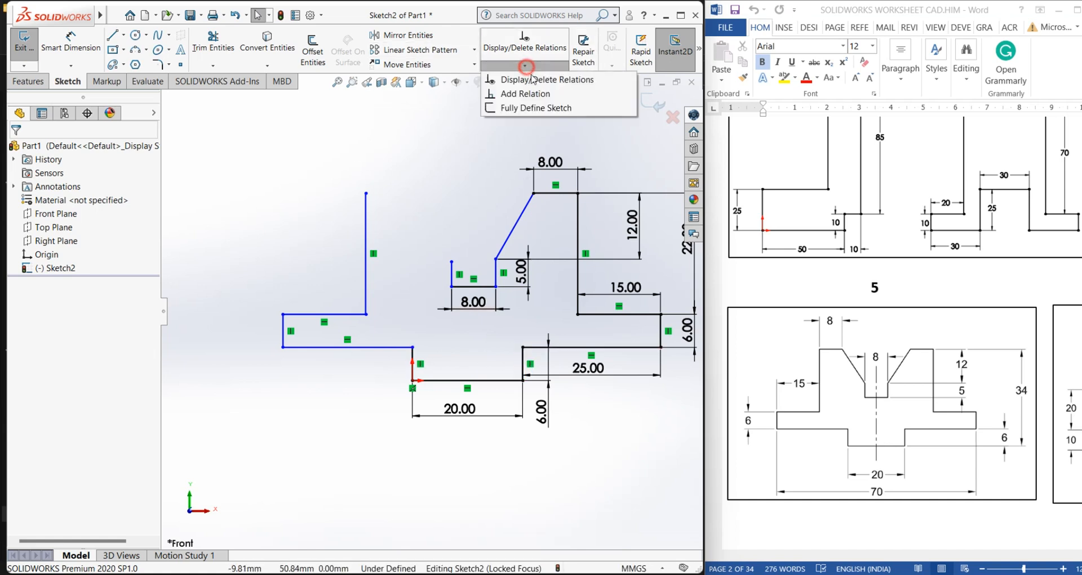
click(521, 96)
click(413, 361)
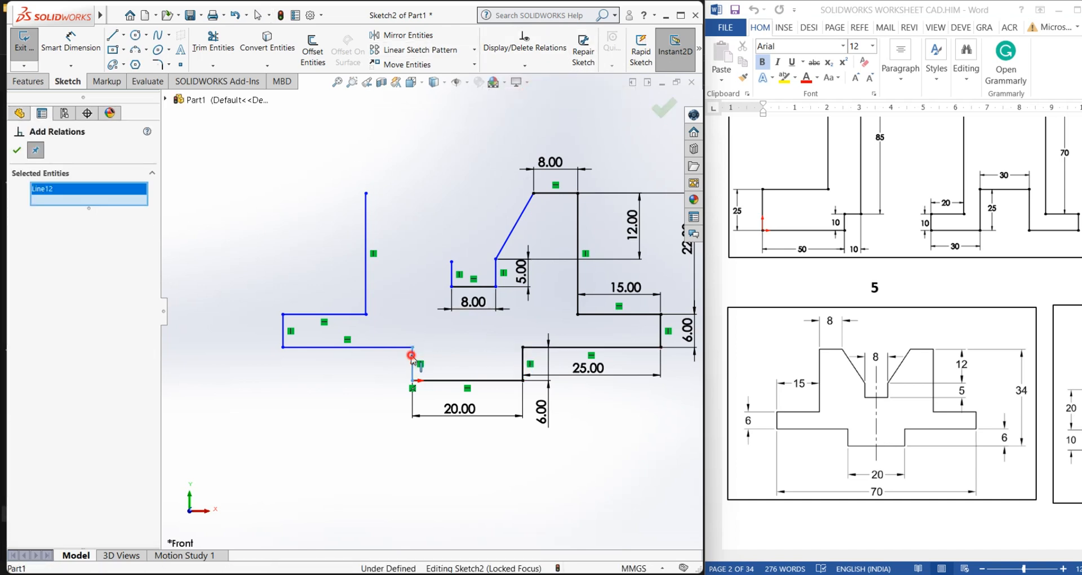
click(525, 362)
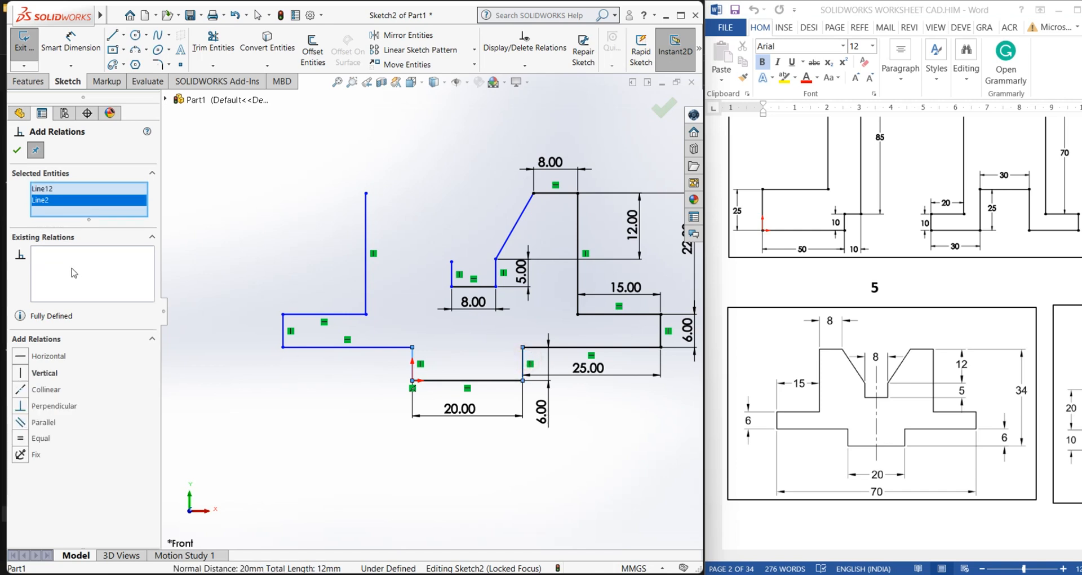
click(21, 439)
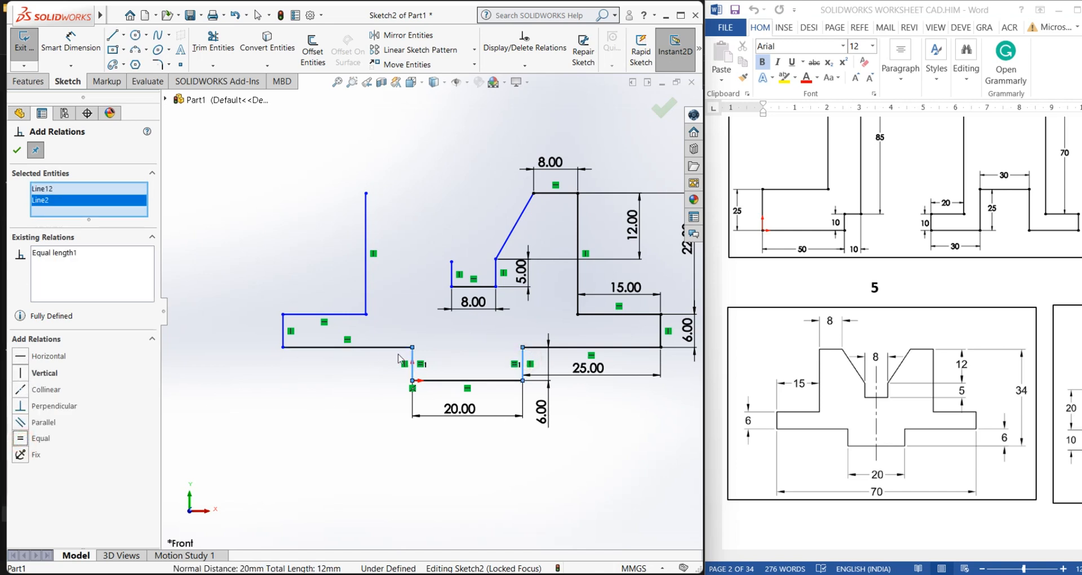
click(16, 150)
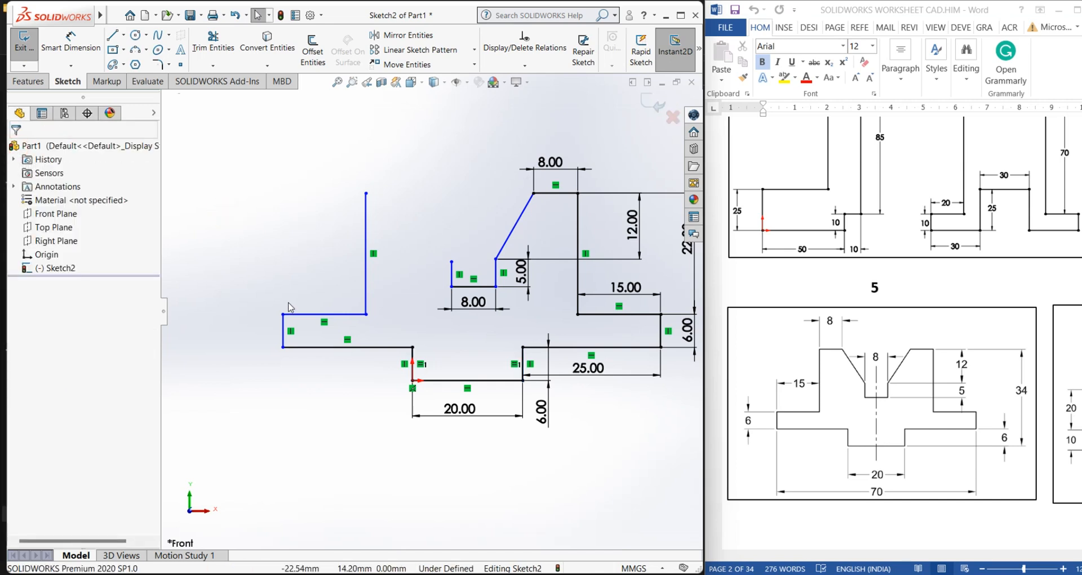
Add an Equal relation between the new lower-left horizontal line and the 25 mm horizontal line
scroll(422, 372, down, 5)
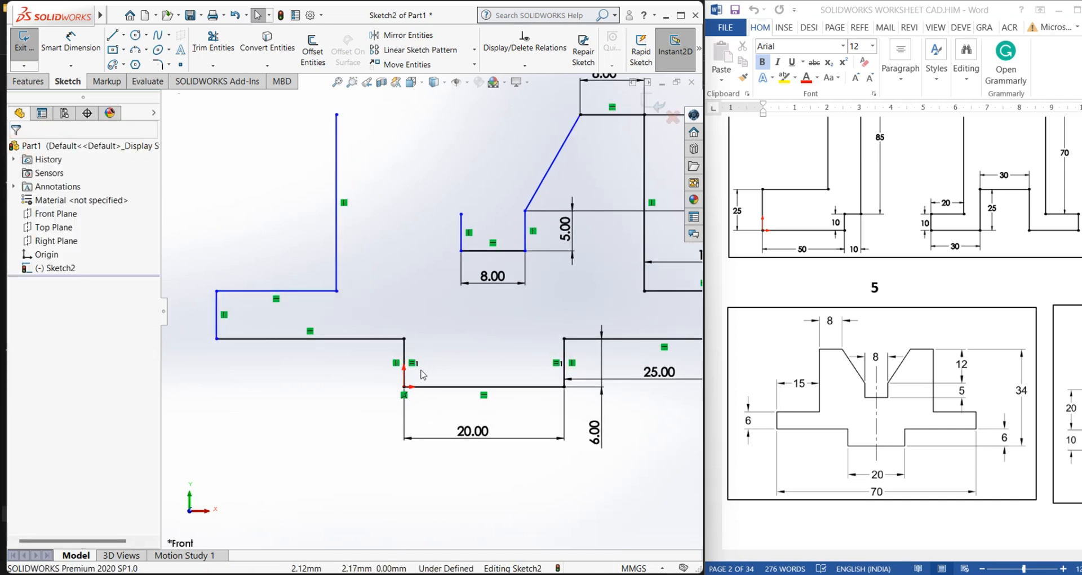
scroll(404, 366, up, 5)
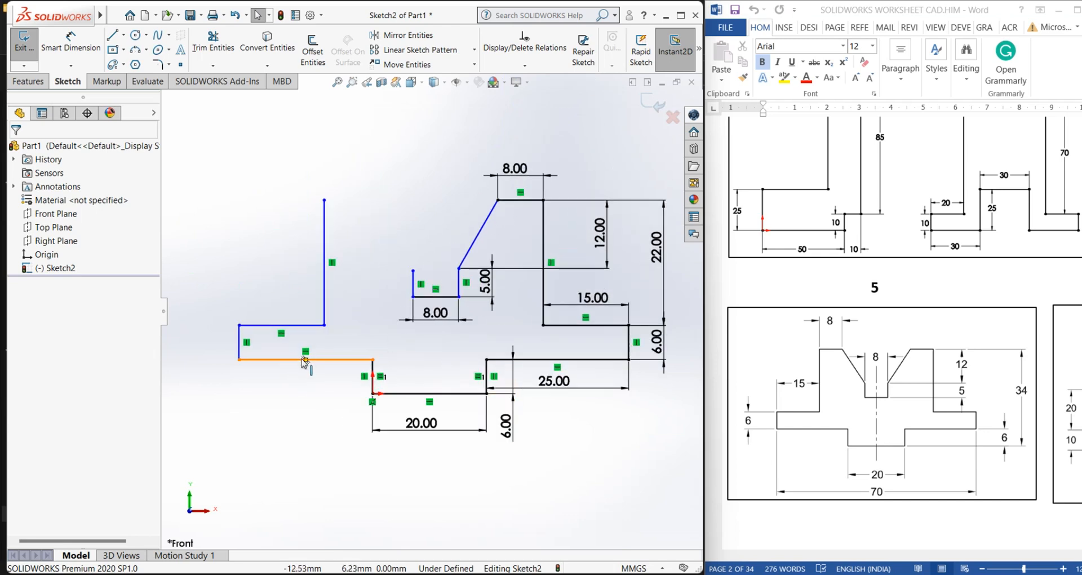
click(525, 66)
click(364, 181)
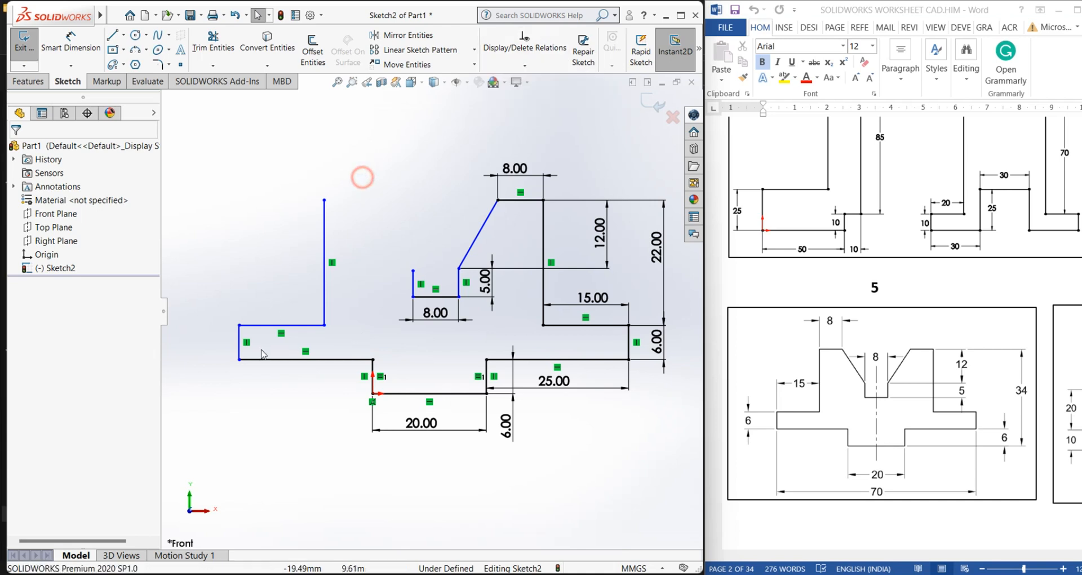
click(314, 359)
ctrl+click(536, 360)
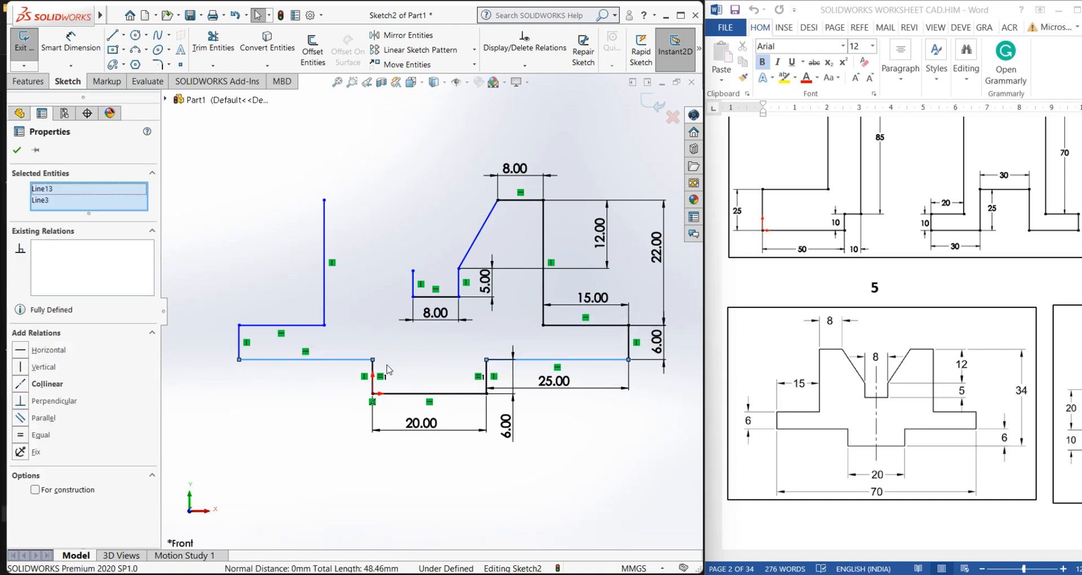
click(313, 381)
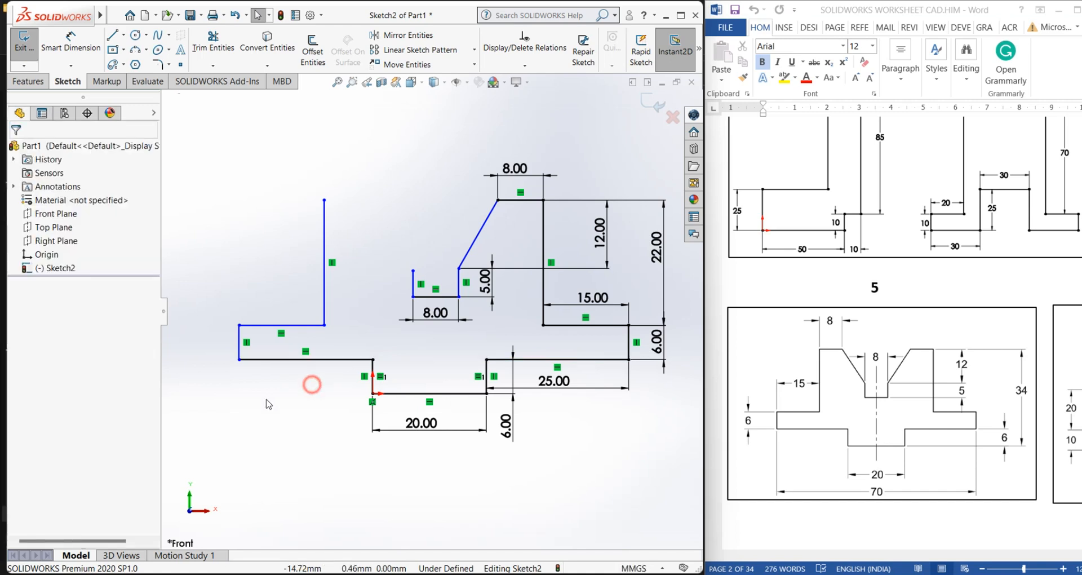
click(314, 359)
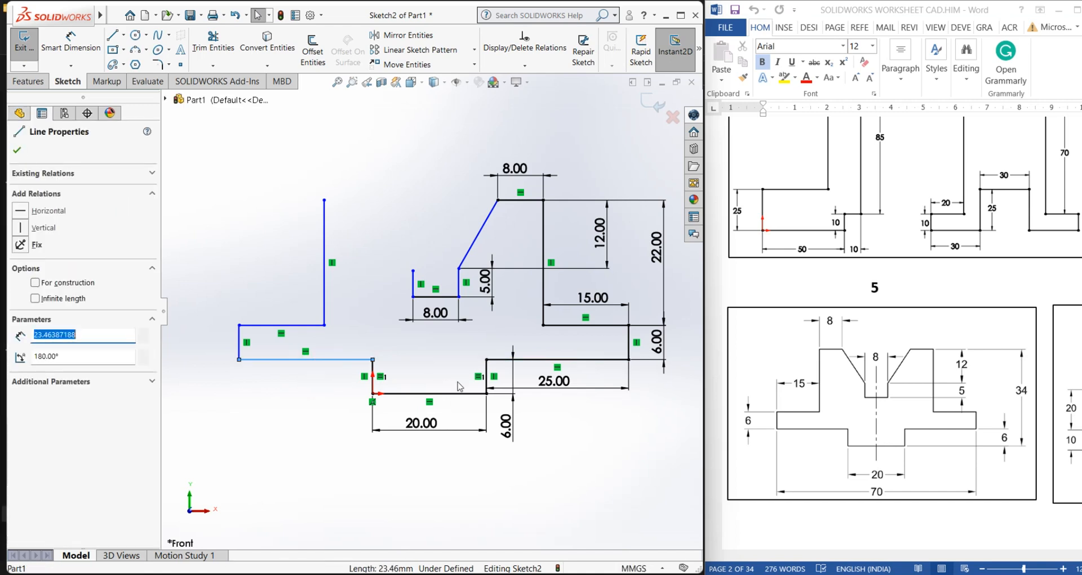
ctrl+click(529, 360)
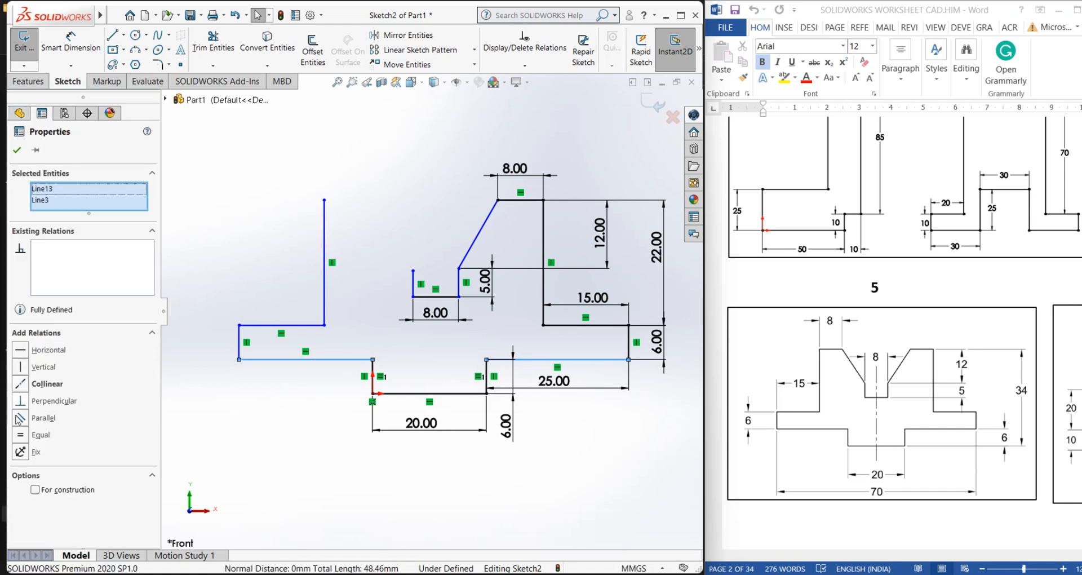
click(20, 434)
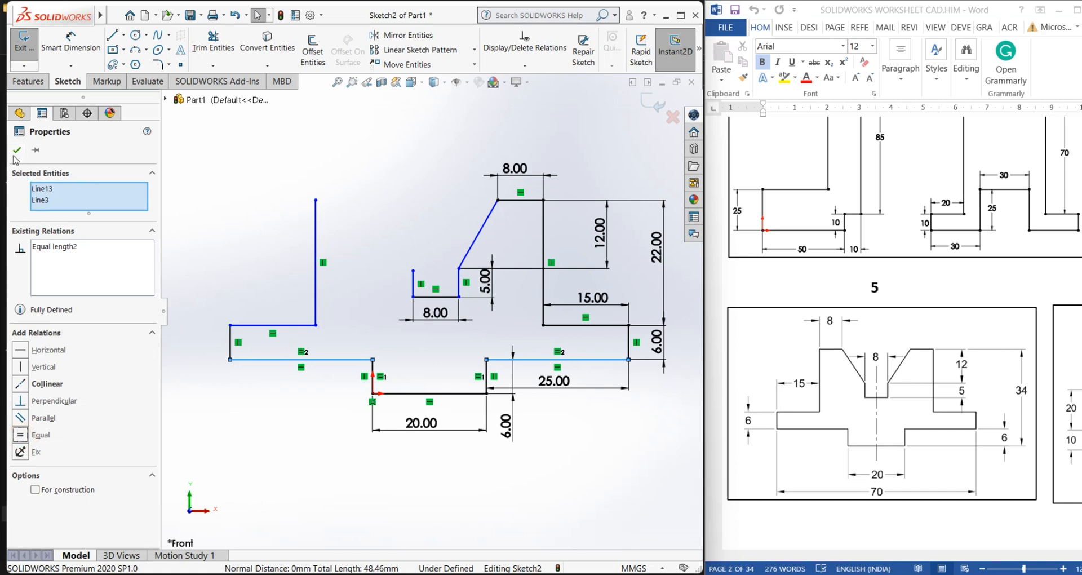
click(17, 150)
Add an Equal relation between the left end vertical line and the 6 mm right end vertical line
click(230, 335)
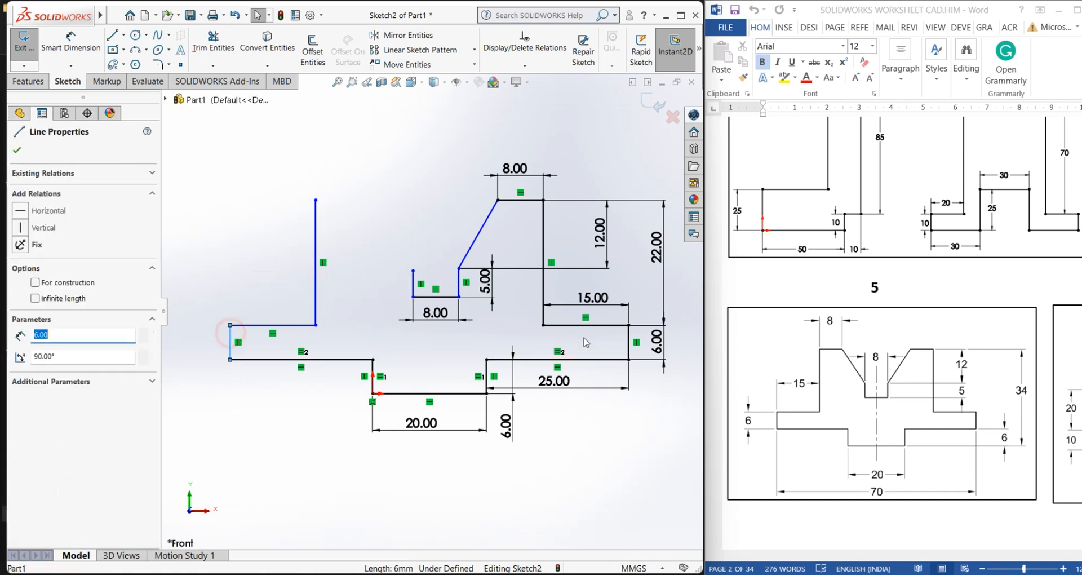
ctrl+click(629, 342)
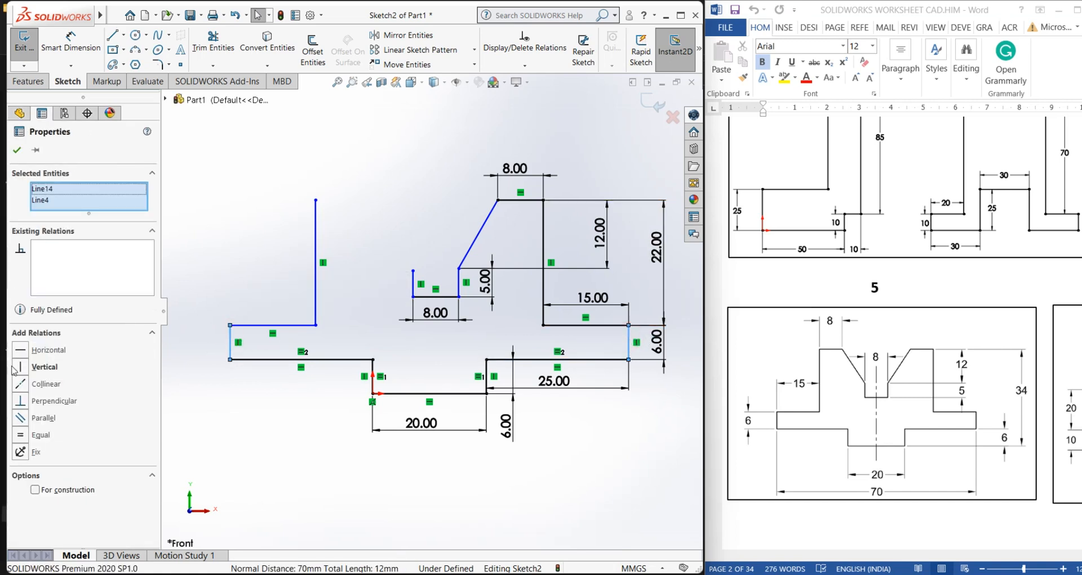
click(20, 435)
click(17, 152)
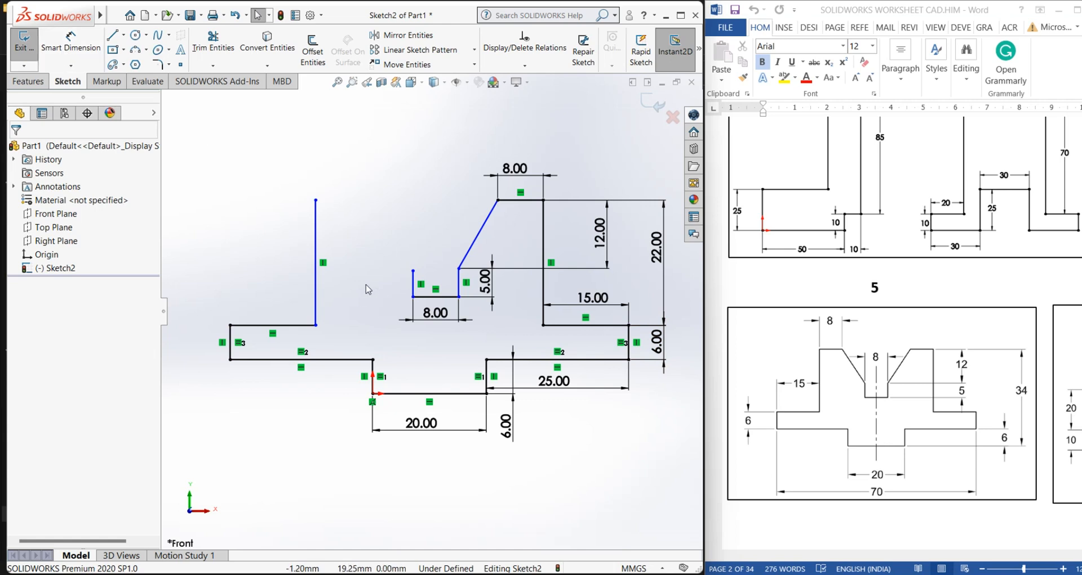
Add an Equal relation between the new left tall vertical line and the right tall vertical line
click(544, 225)
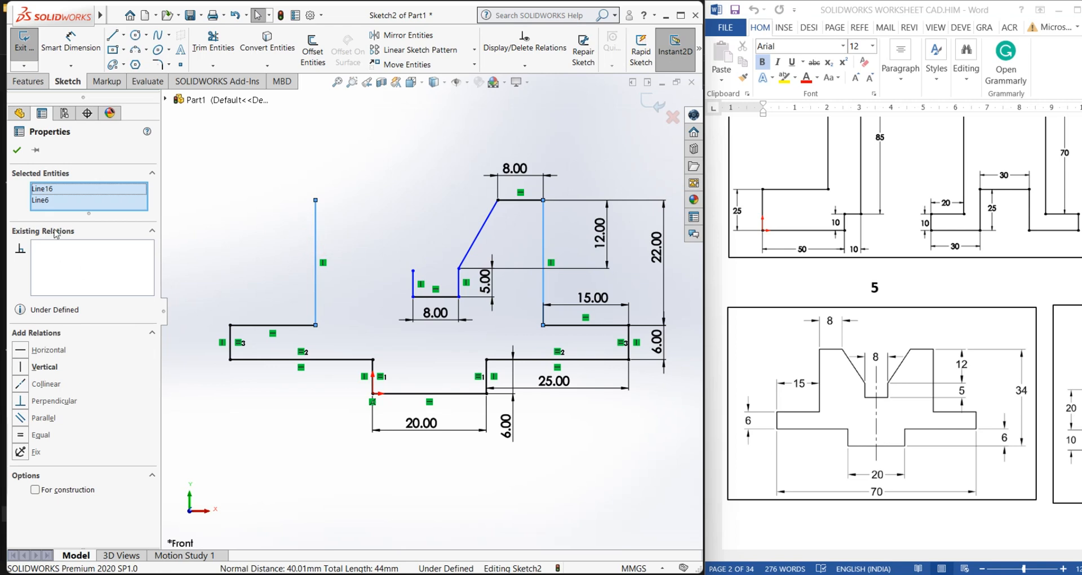
click(20, 434)
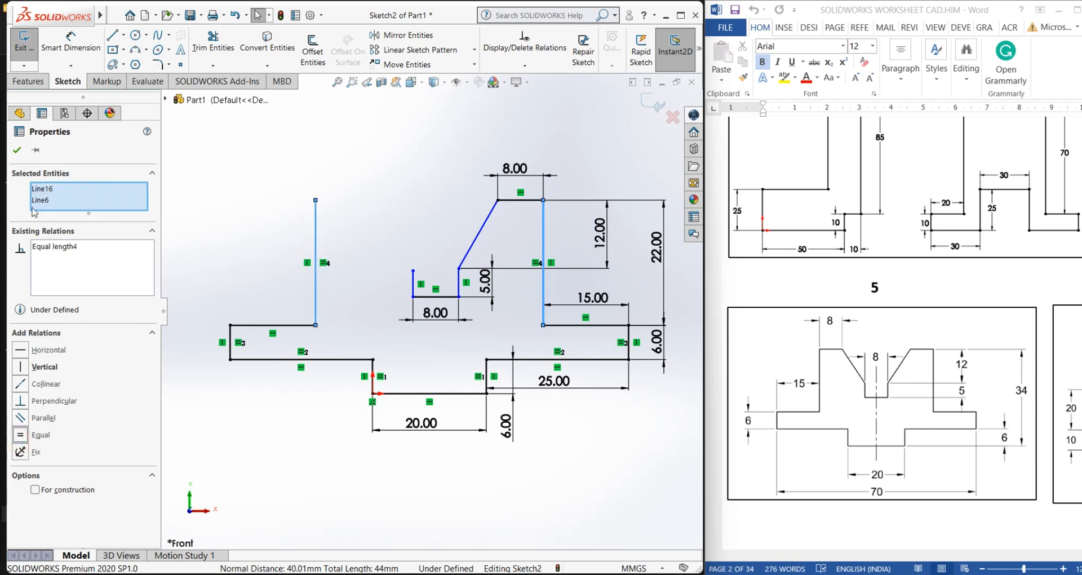
click(19, 149)
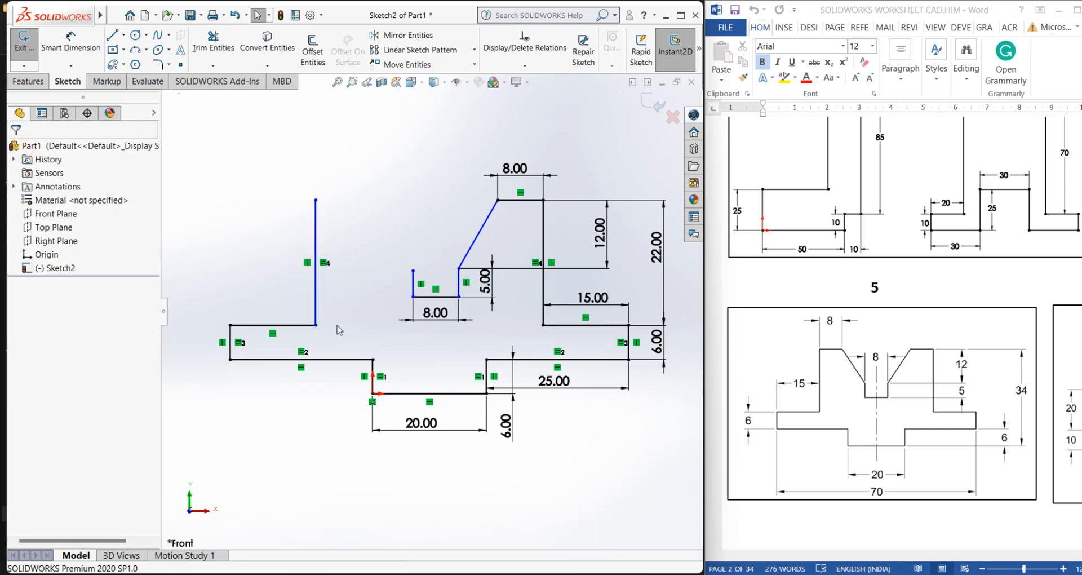
Draw a short top horizontal line from the left tall line, then a slanted line down to the inner notch's top-left point
click(112, 35)
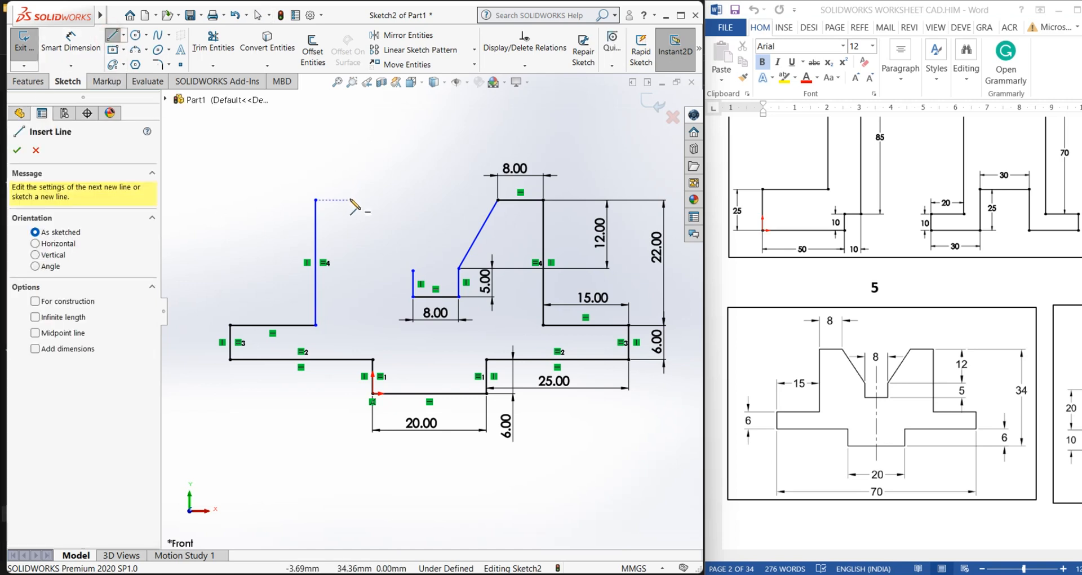
click(315, 199)
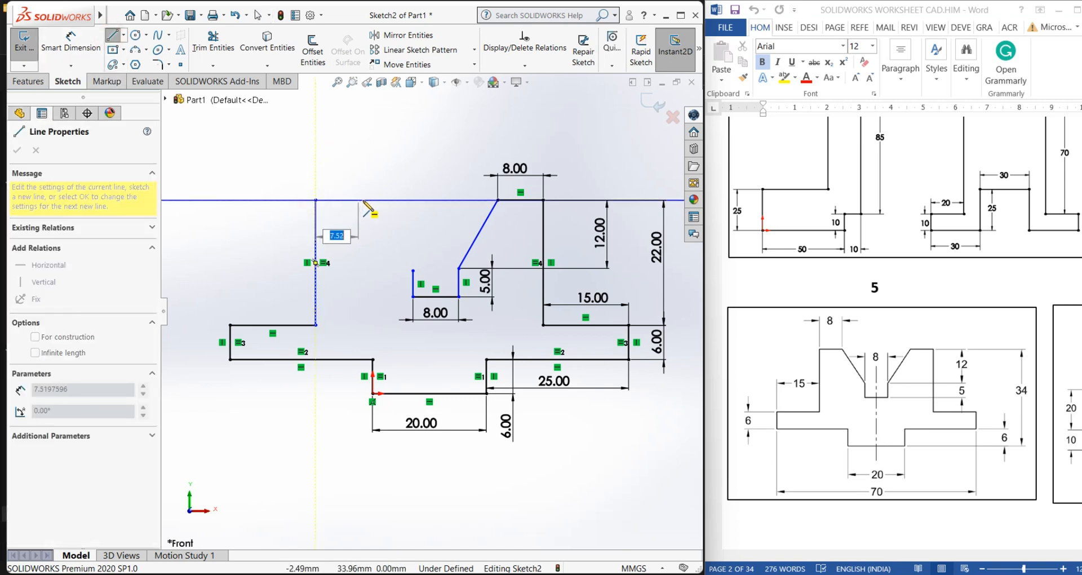
click(366, 201)
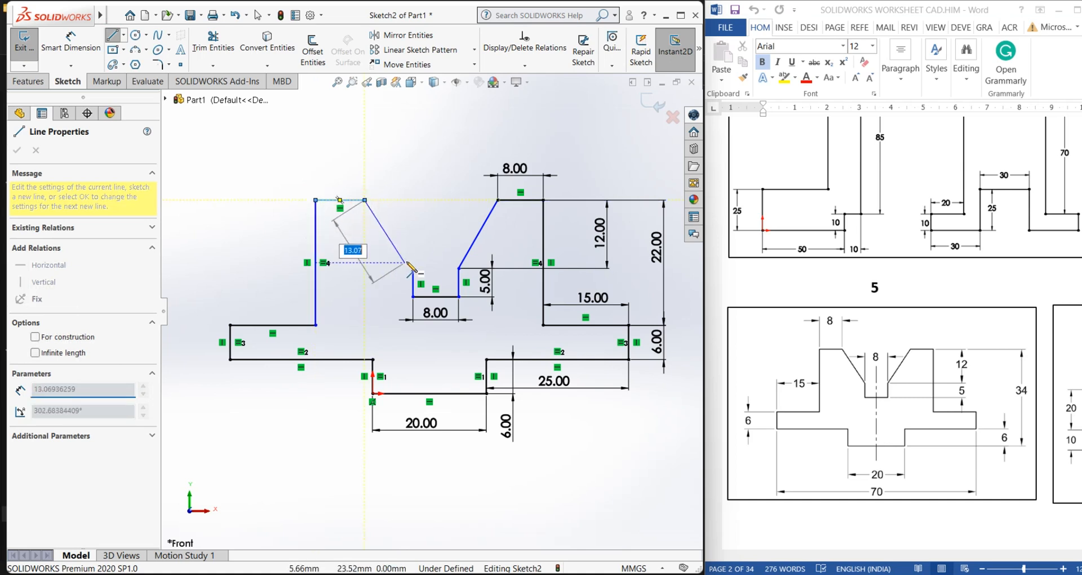
click(413, 271)
right_click(413, 271)
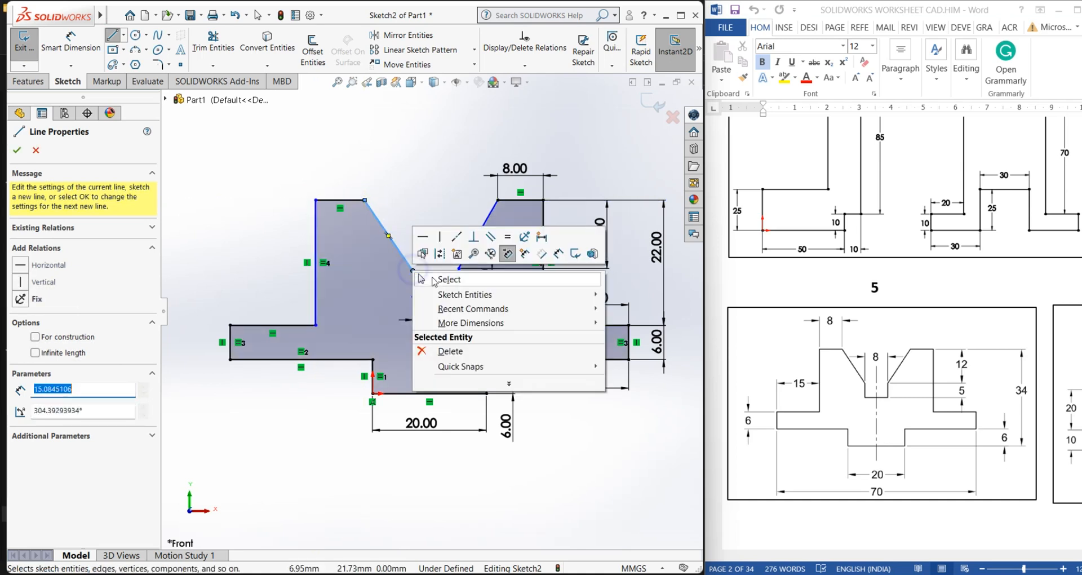
click(434, 276)
Dimension the new top-left horizontal line to 8 mm and exit the dimension tool
click(44, 62)
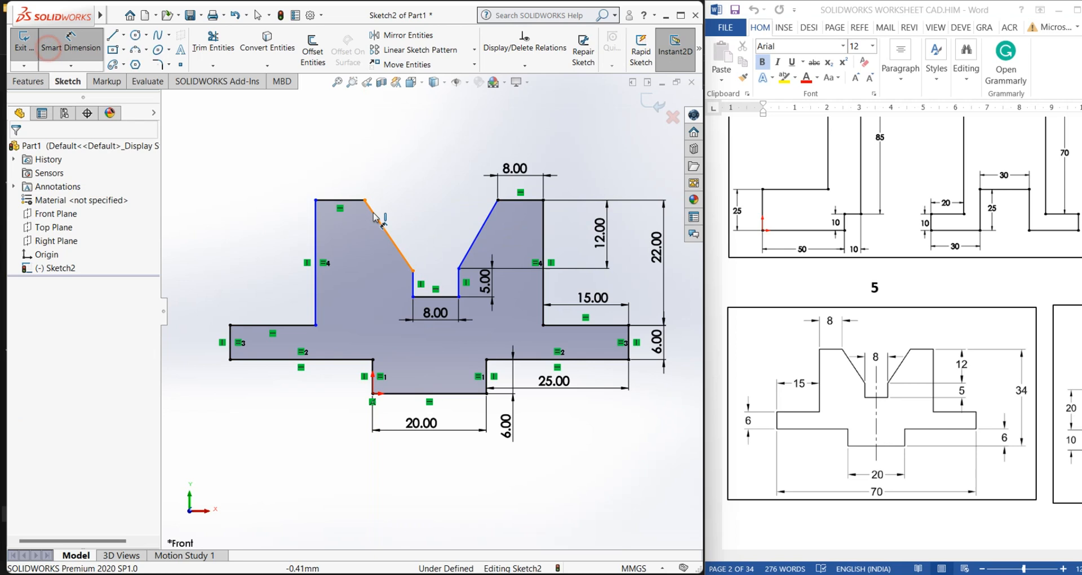
click(344, 200)
click(348, 178)
text(8)
key(Return)
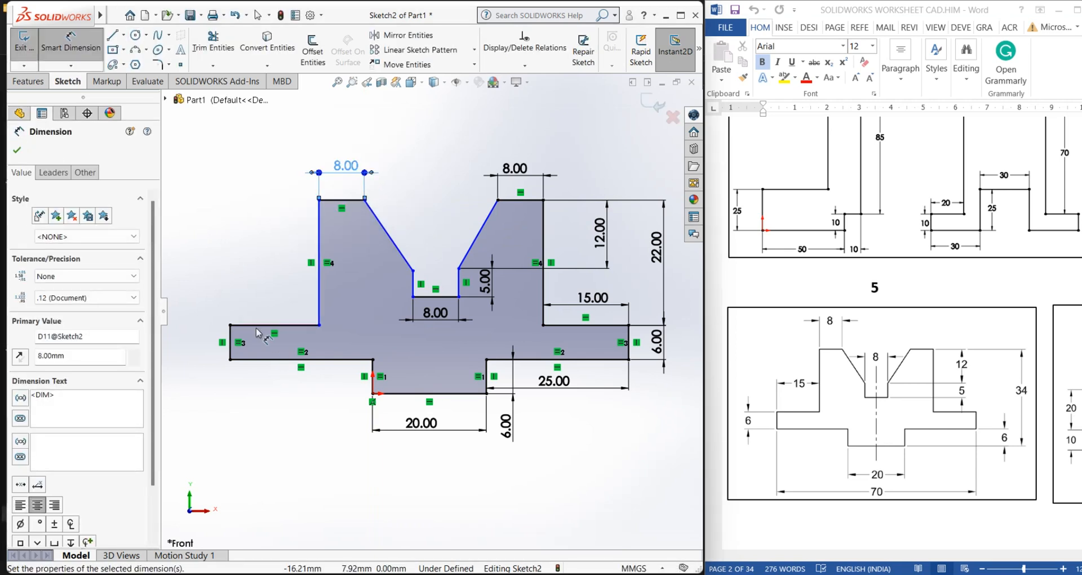
click(209, 285)
right_click(241, 231)
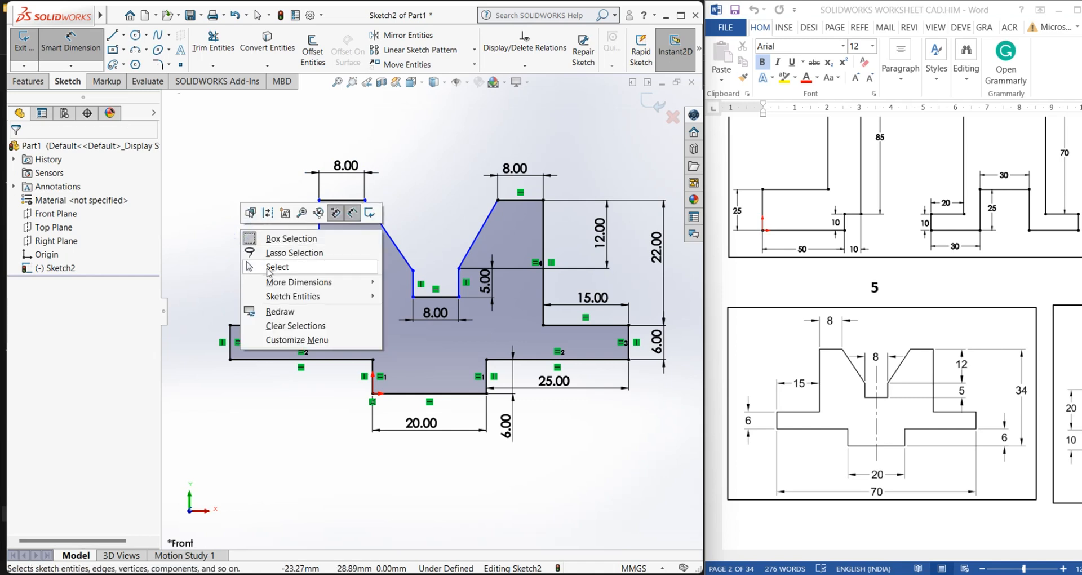
click(267, 267)
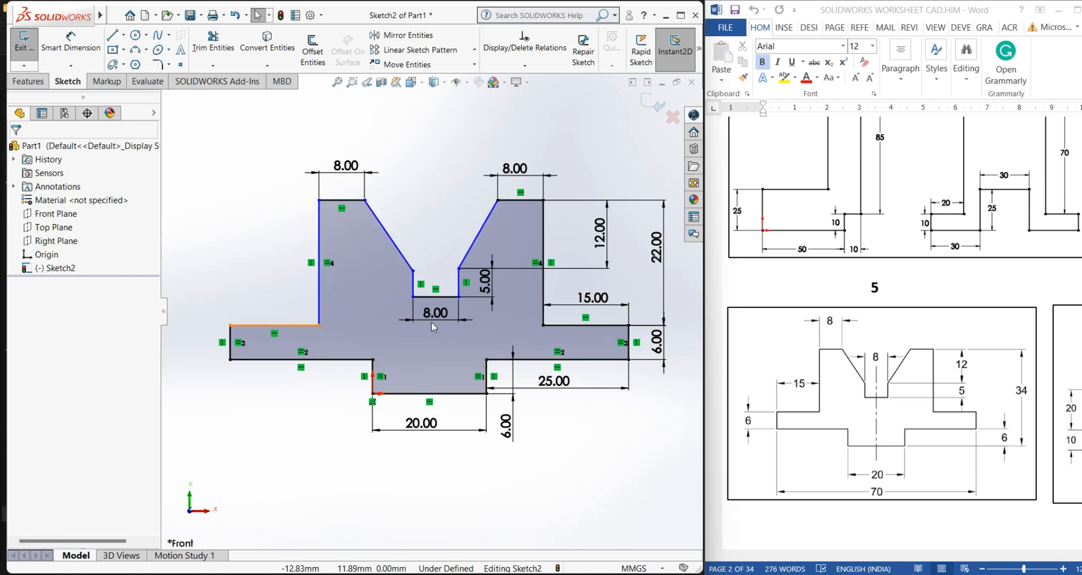
Add an Equal relation between the left shoulder horizontal line and the 15 mm right shoulder line
click(570, 324)
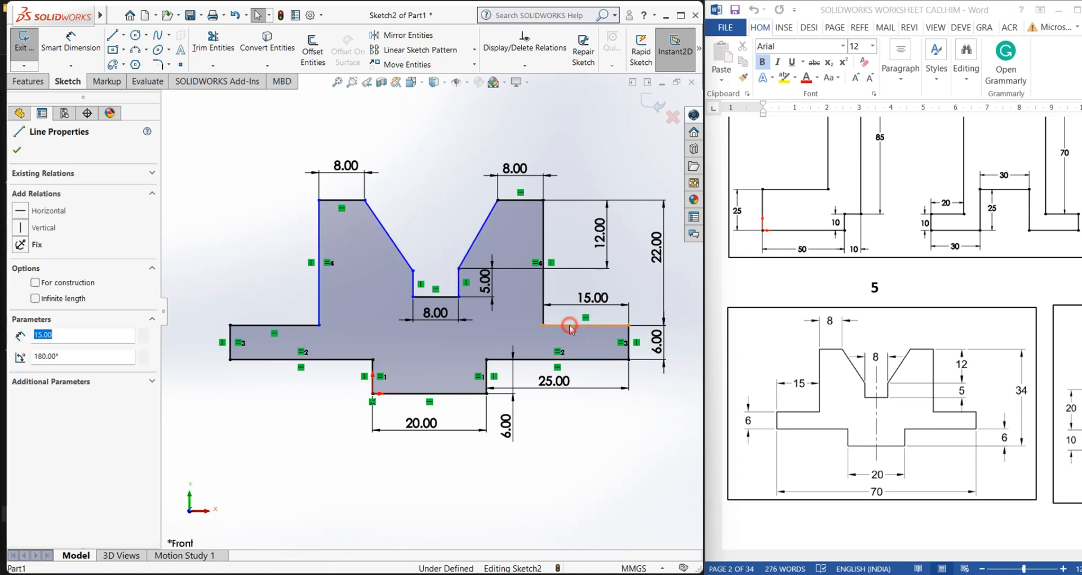
ctrl+click(307, 326)
click(23, 441)
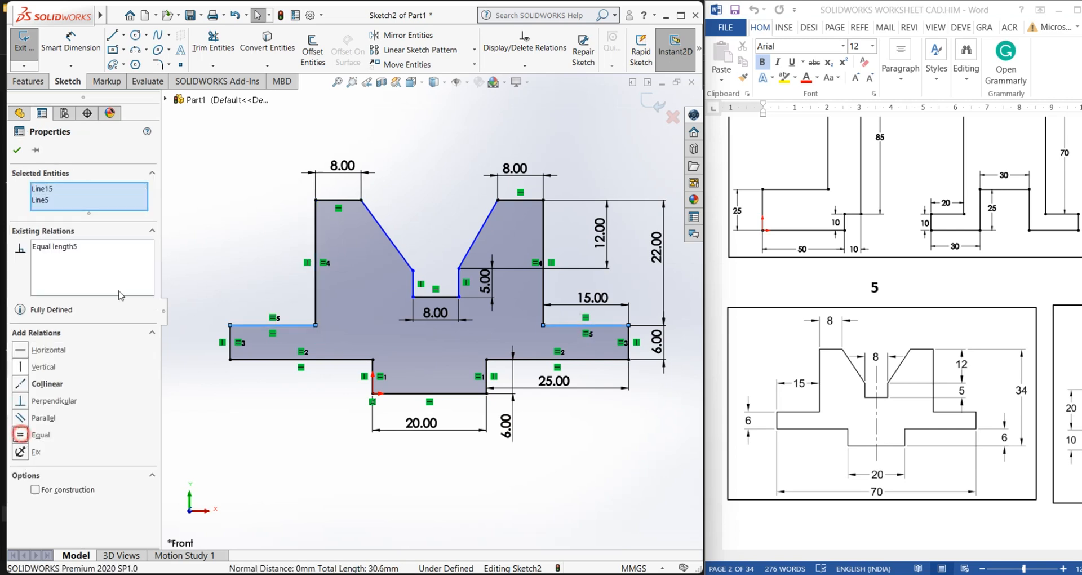
click(200, 229)
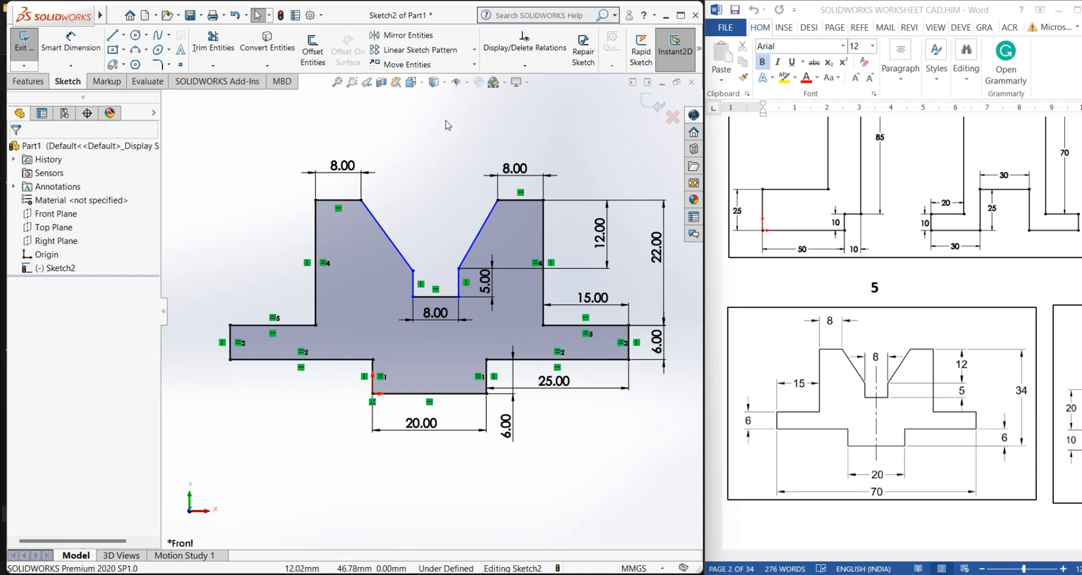
Toggle the display of sketch relations and dimensions off and back on to inspect the profile
click(467, 82)
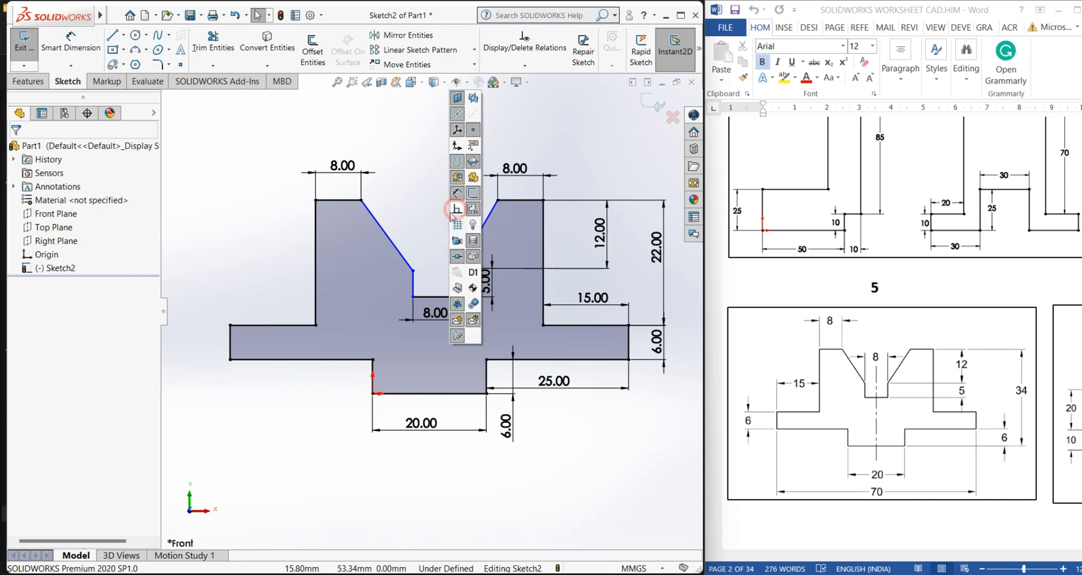
click(457, 212)
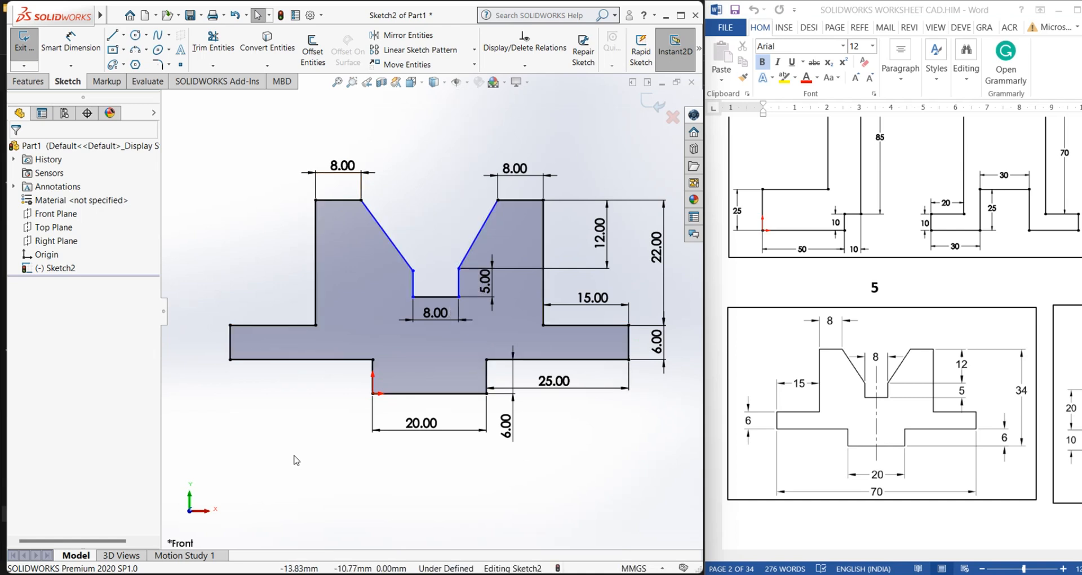
click(467, 83)
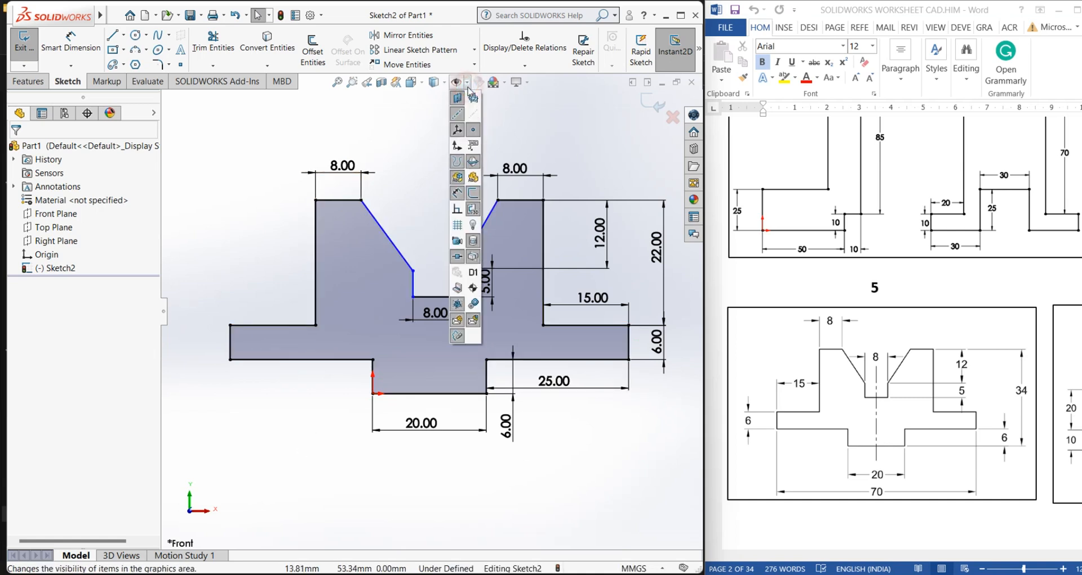
click(457, 212)
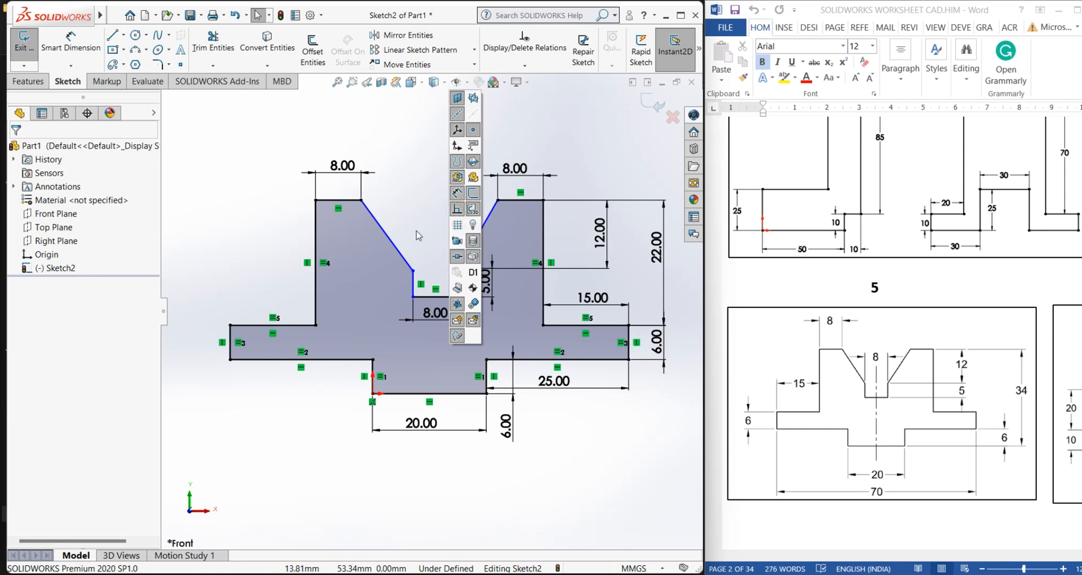
click(458, 195)
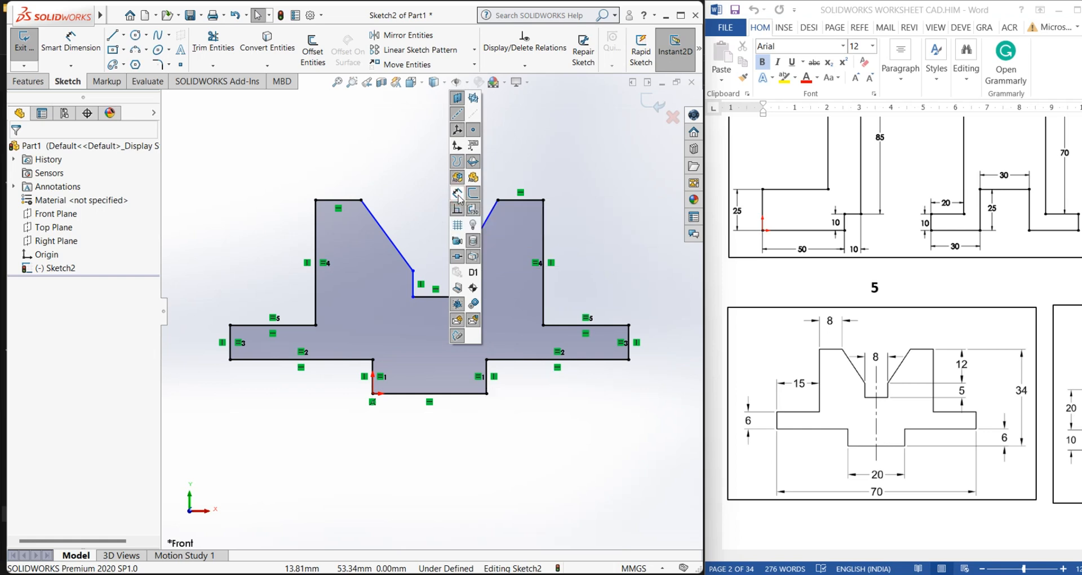
click(457, 195)
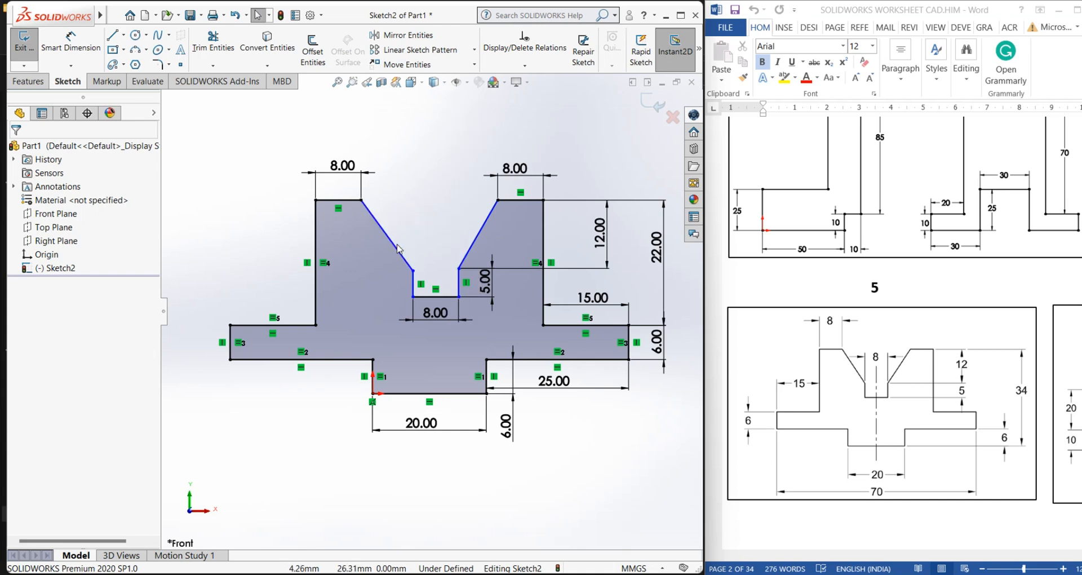
Add an Equal relation between the two slanted lines of the V-notch
click(395, 244)
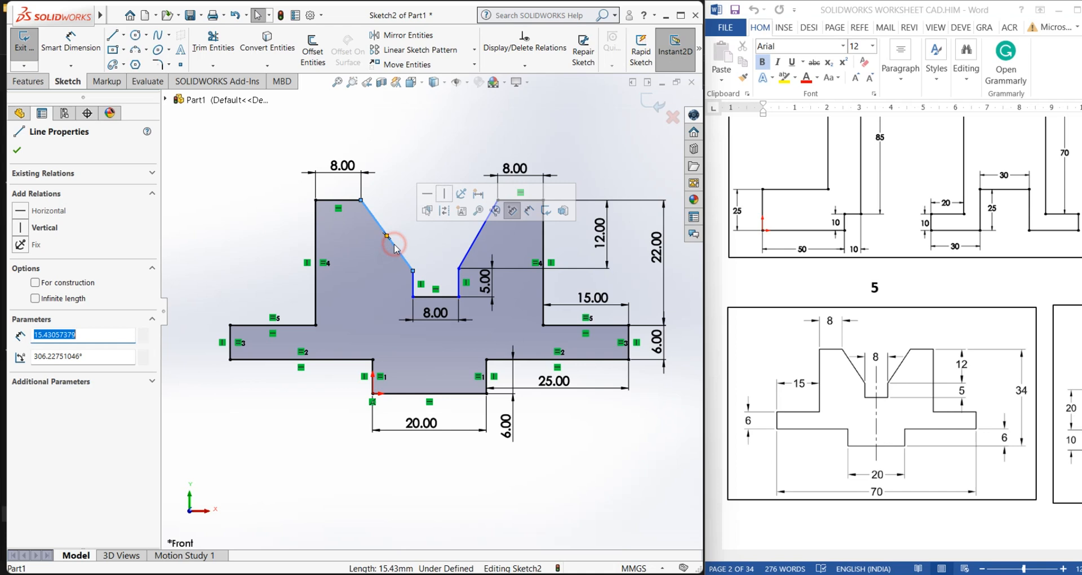
ctrl+click(465, 260)
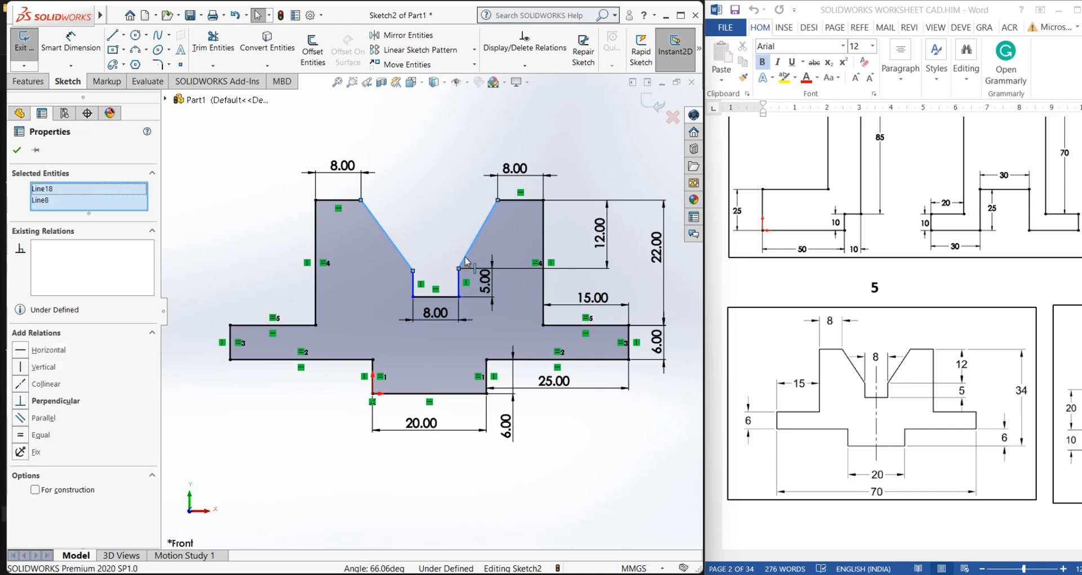
click(21, 434)
click(424, 187)
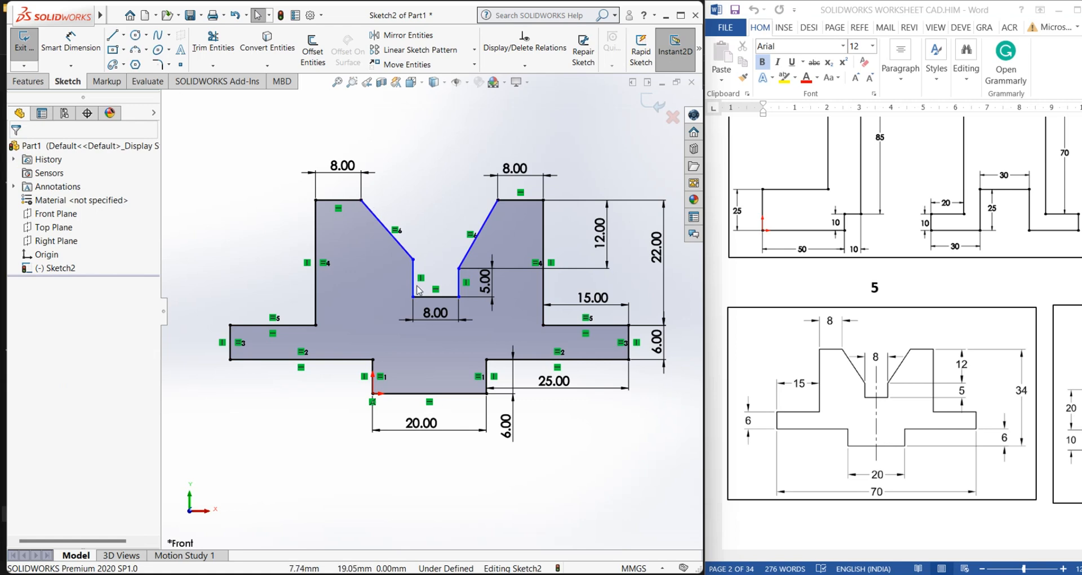
Add an Equal relation between the two short vertical lines at the notch bottom and confirm
click(459, 288)
ctrl+click(413, 279)
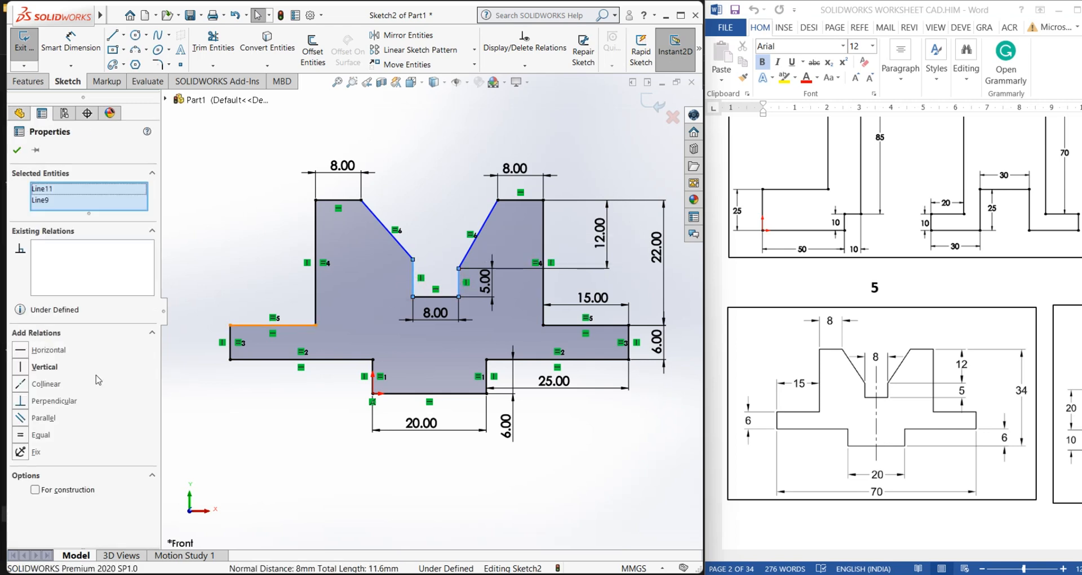
click(21, 434)
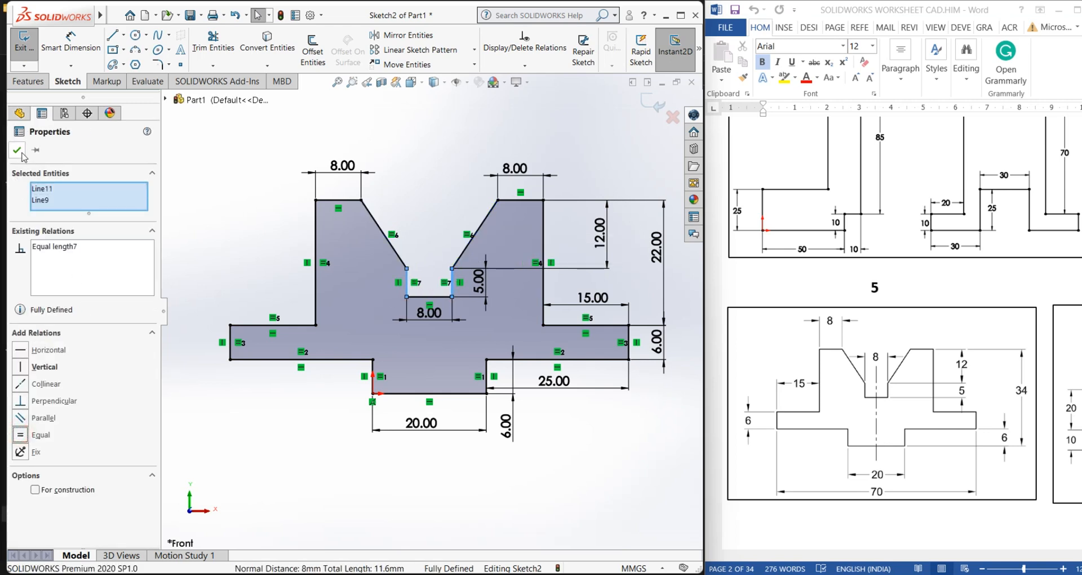
click(17, 149)
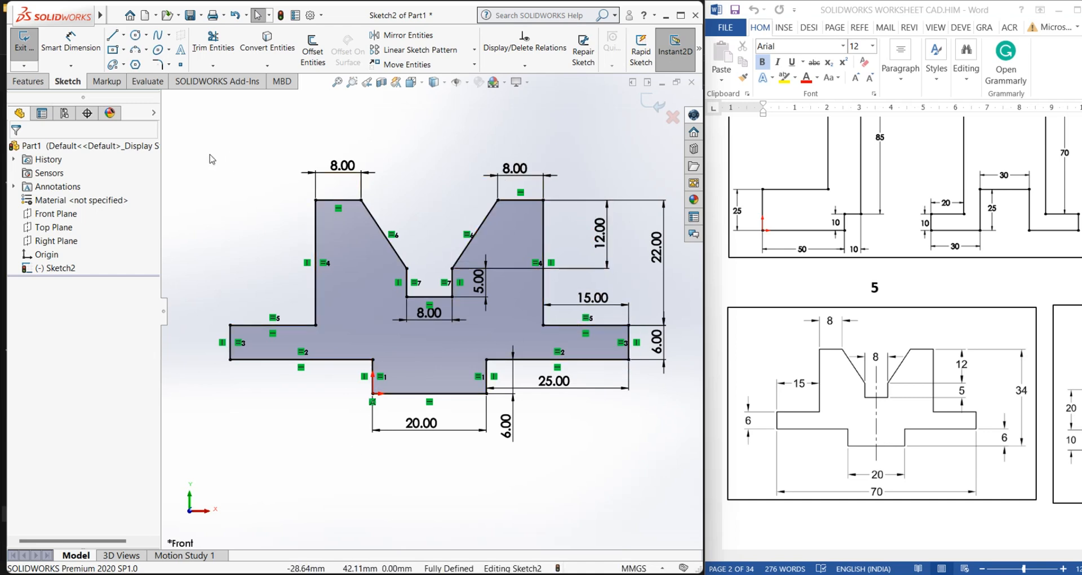
Select all sketch entities and delete them to clear the sketch
key(ctrl+a)
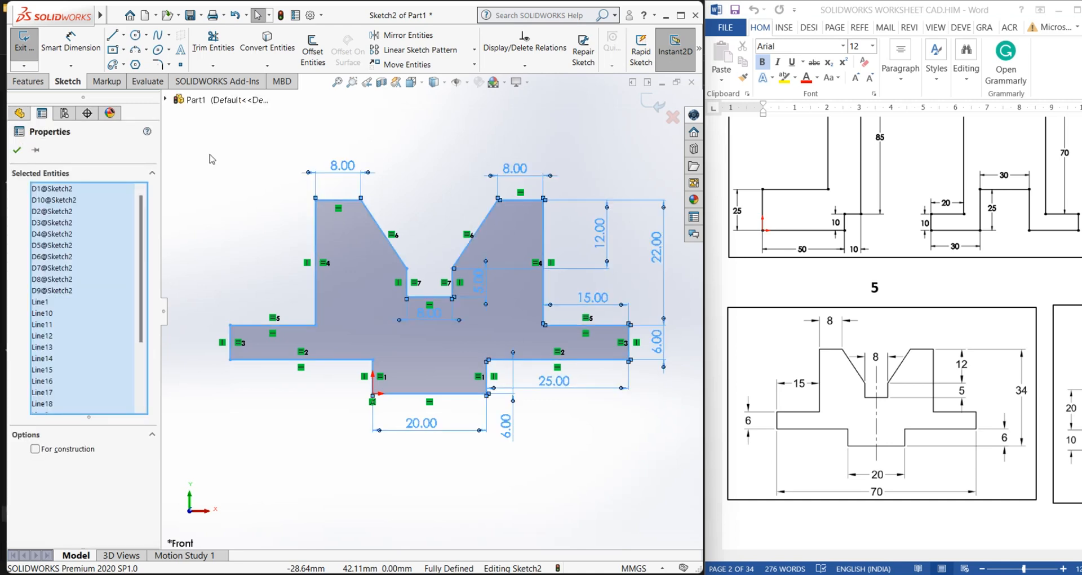
key(Delete)
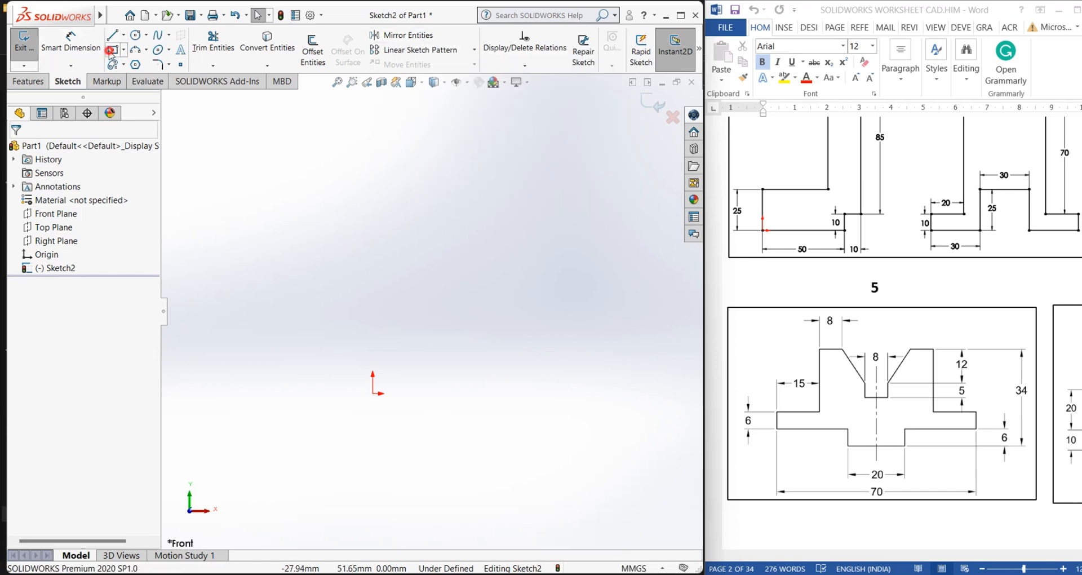
Draw a circle about 20 mm in diameter above and left of the origin
click(112, 51)
click(124, 49)
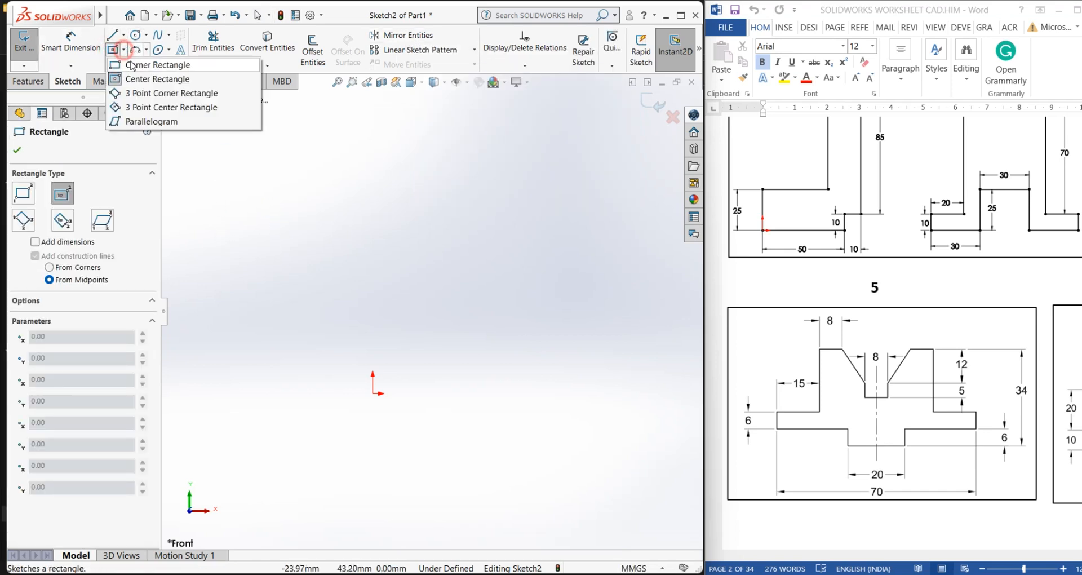
click(136, 35)
click(281, 276)
click(315, 323)
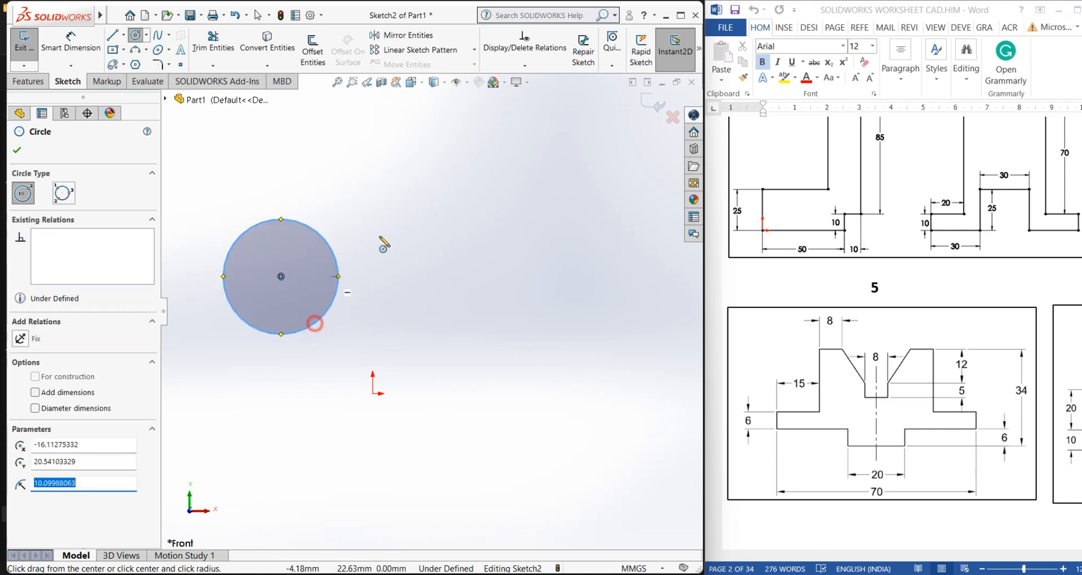
right_click(384, 244)
click(404, 243)
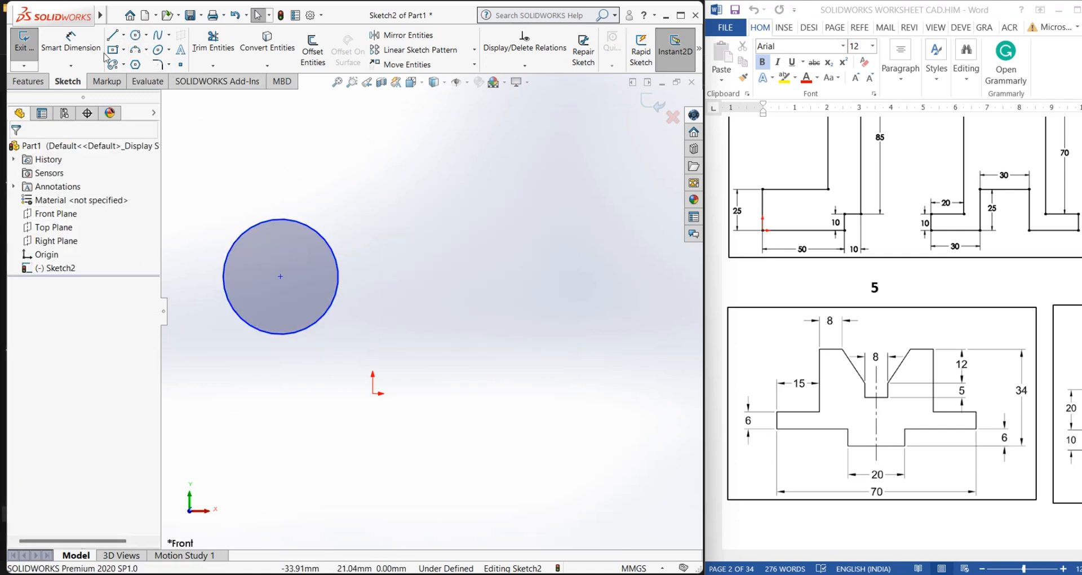
Draw a vertical centerline about 39 mm long to the right of the circle
click(123, 35)
click(143, 68)
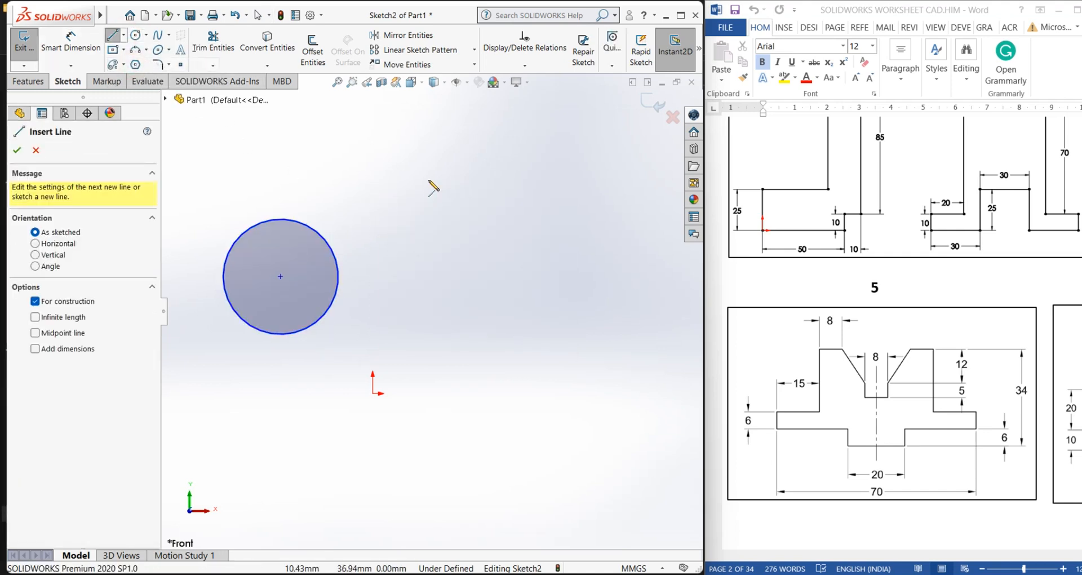
click(423, 161)
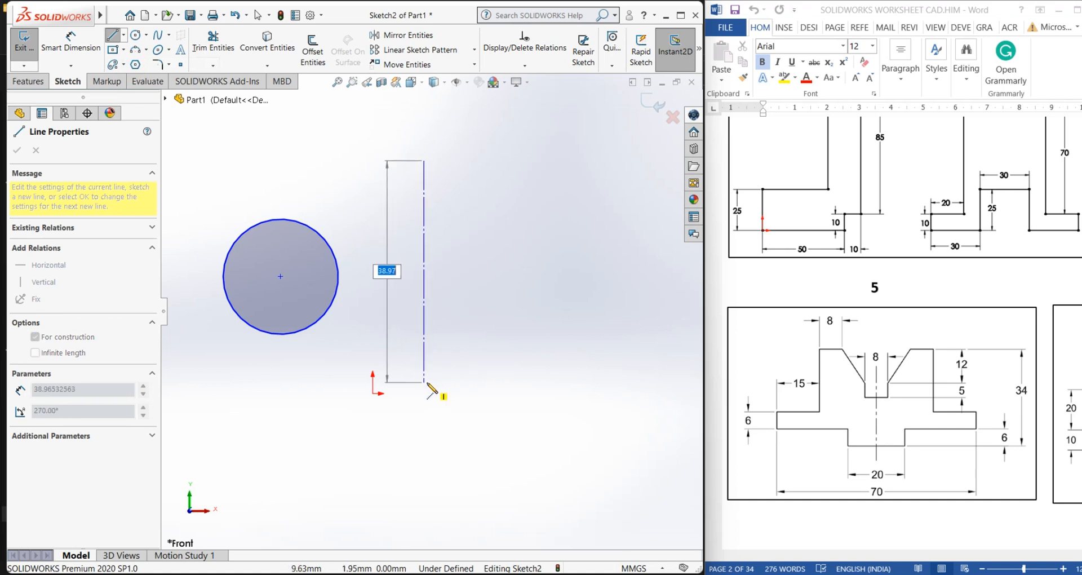
click(427, 382)
right_click(427, 382)
click(444, 390)
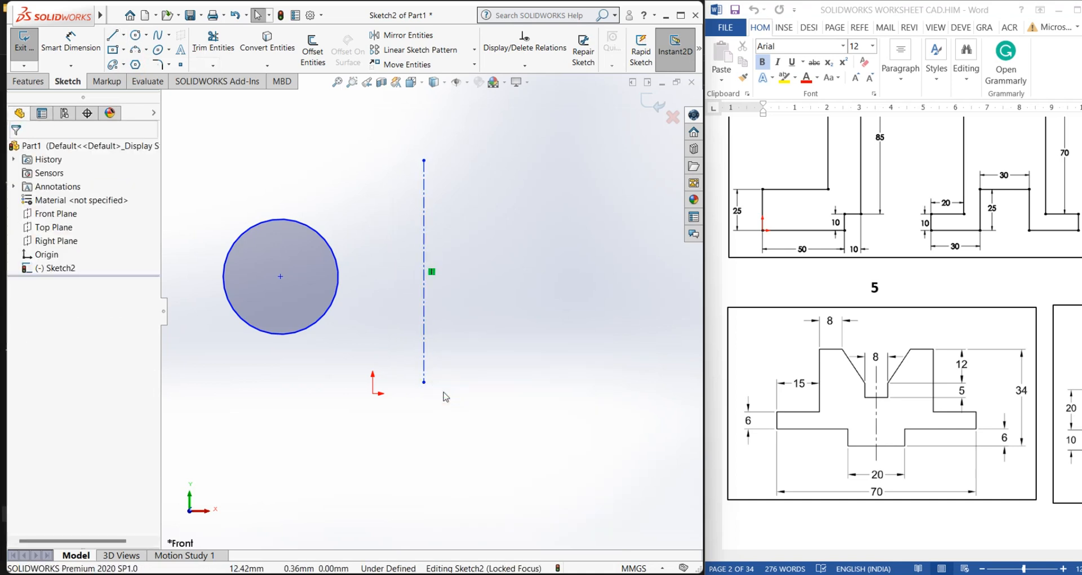
Dimension the distance from the circle's center to the centerline as 25 mm
click(71, 42)
click(281, 276)
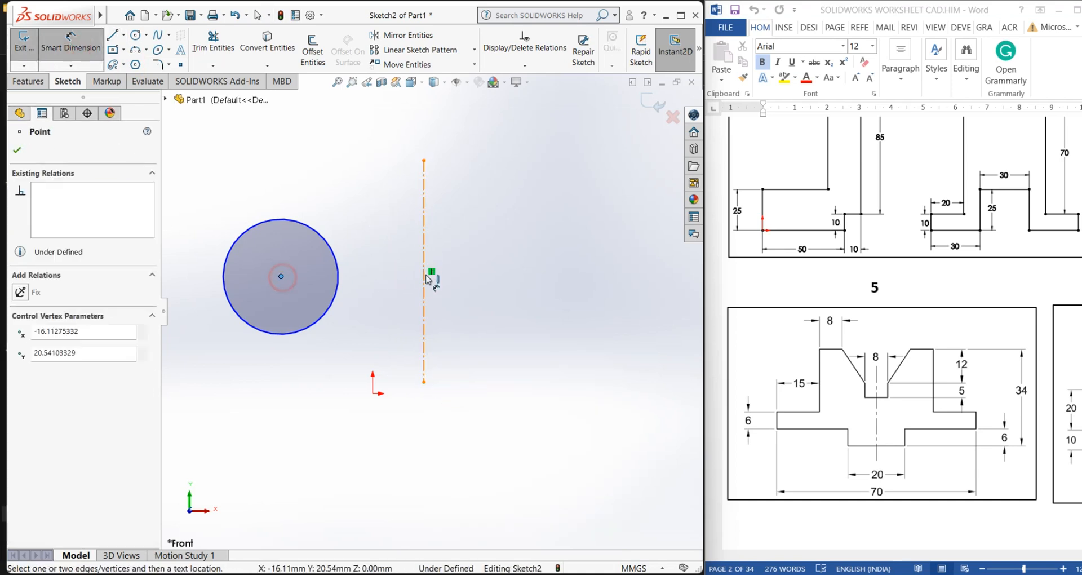
click(425, 278)
click(360, 361)
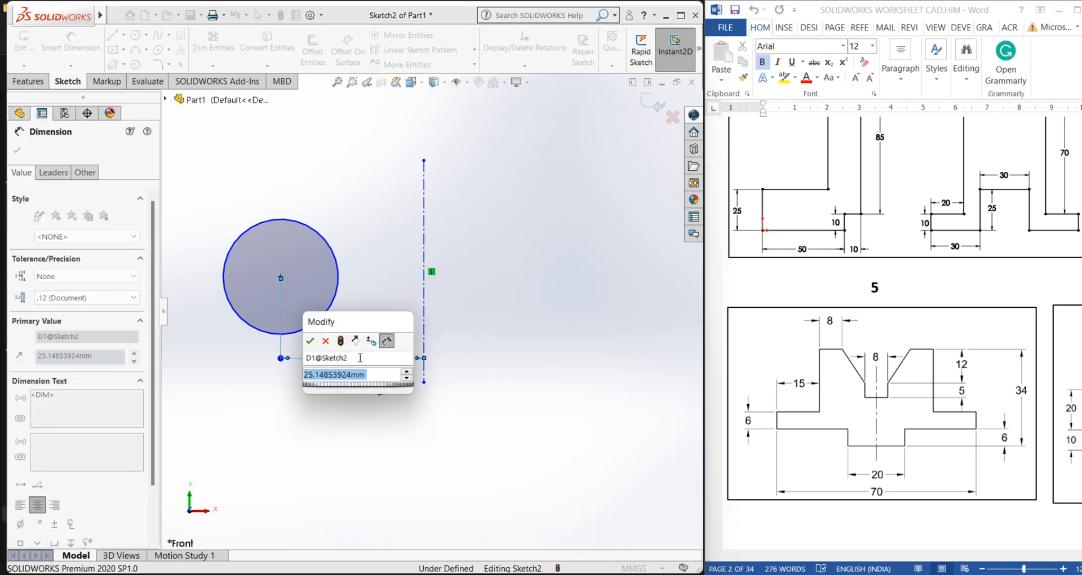
text(25)
key(Return)
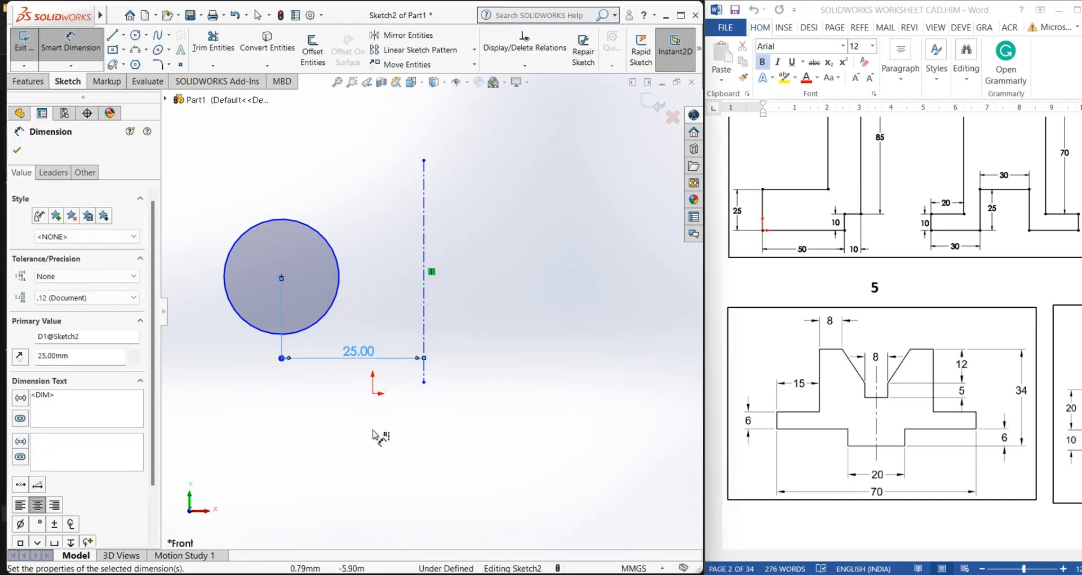
click(374, 436)
right_click(374, 430)
click(411, 459)
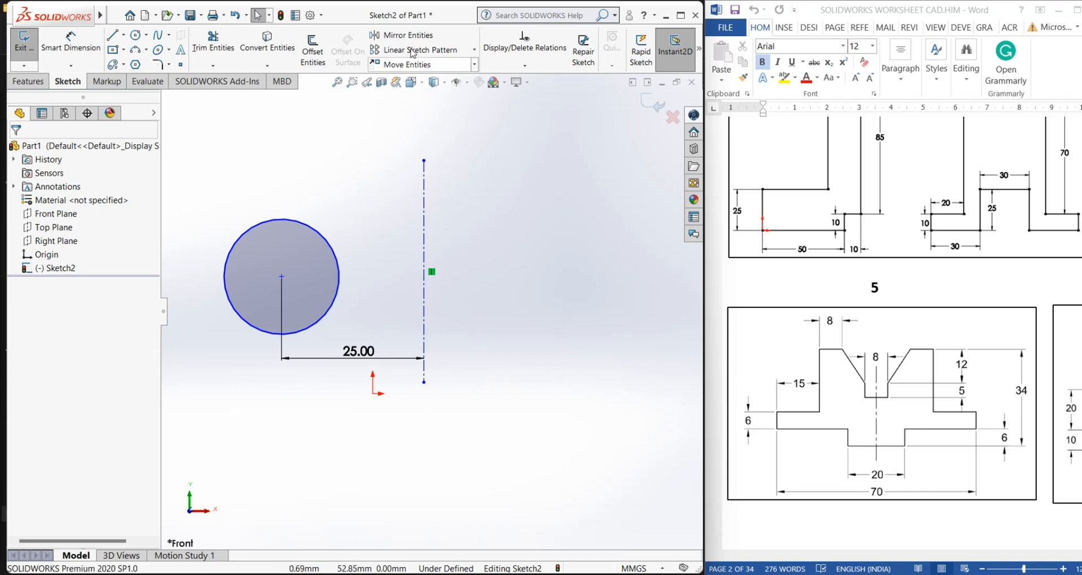
Mirror the circle about the vertical centerline with Mirror Entities
click(401, 35)
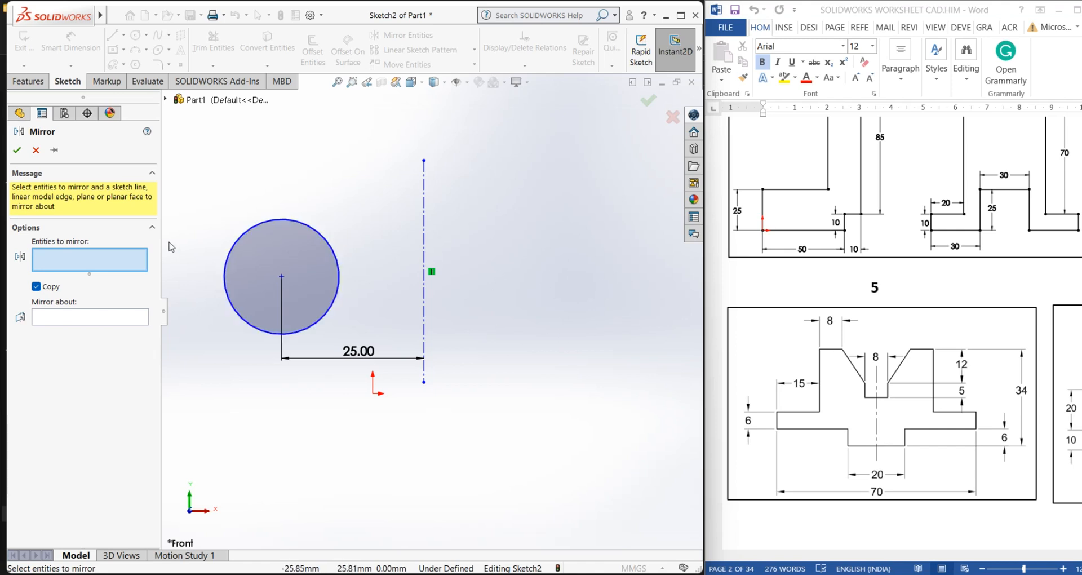
click(249, 227)
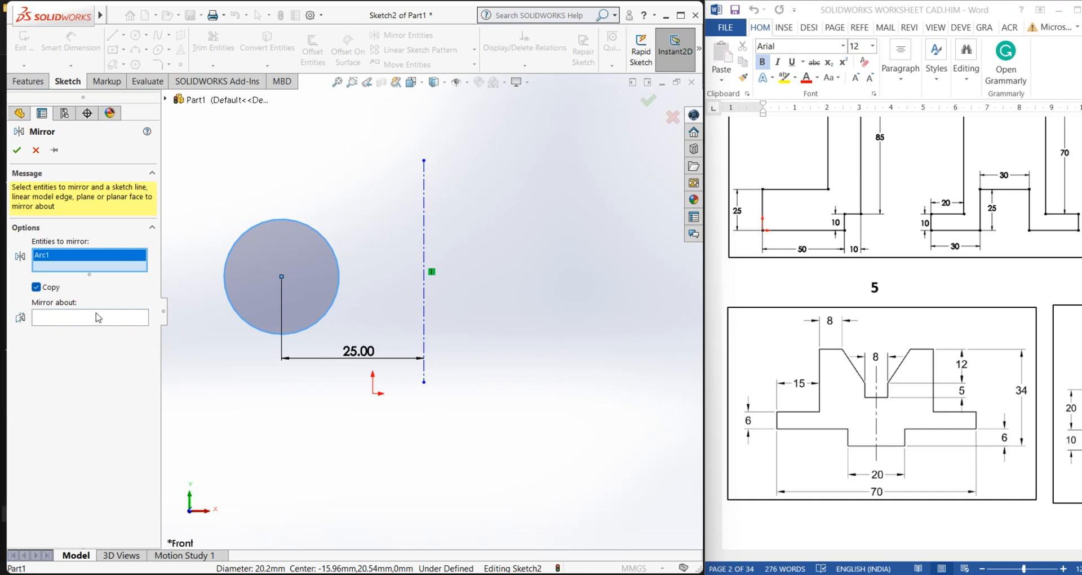
click(67, 323)
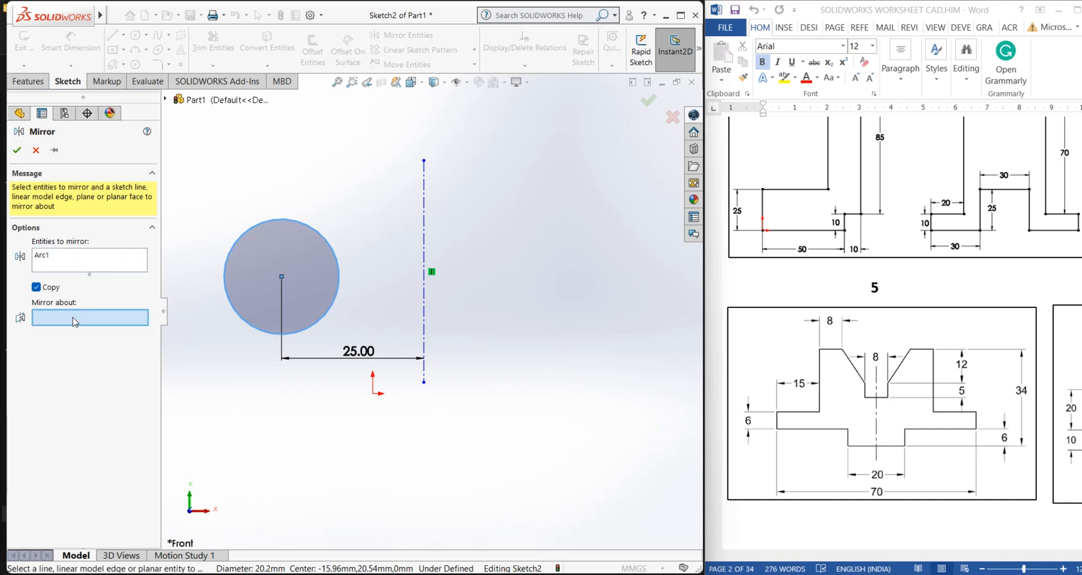
click(425, 300)
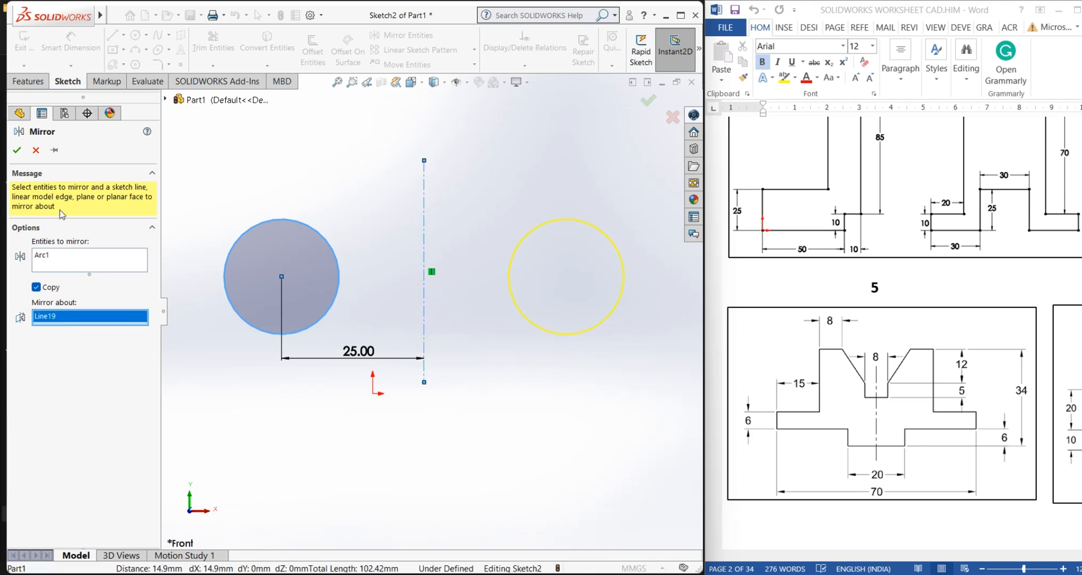
click(16, 151)
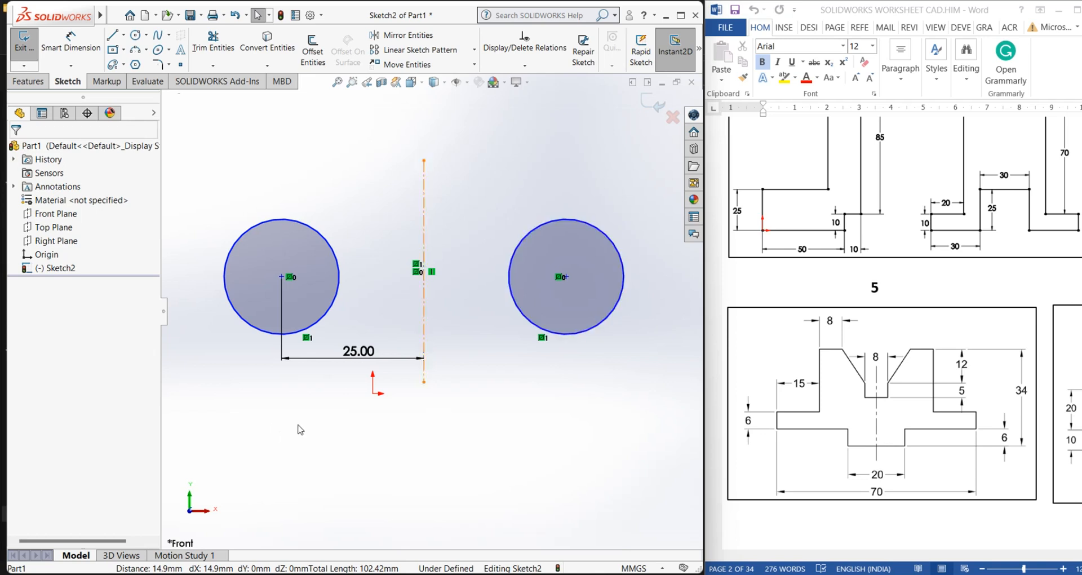
Dimension the distance from the centerline to the mirrored circle's center
click(70, 41)
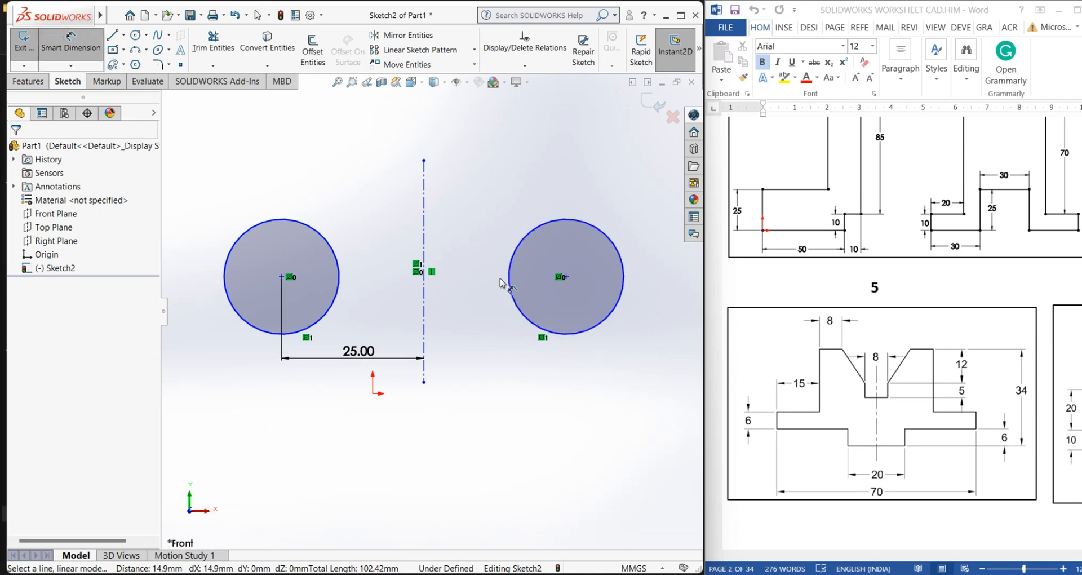
click(424, 294)
click(566, 277)
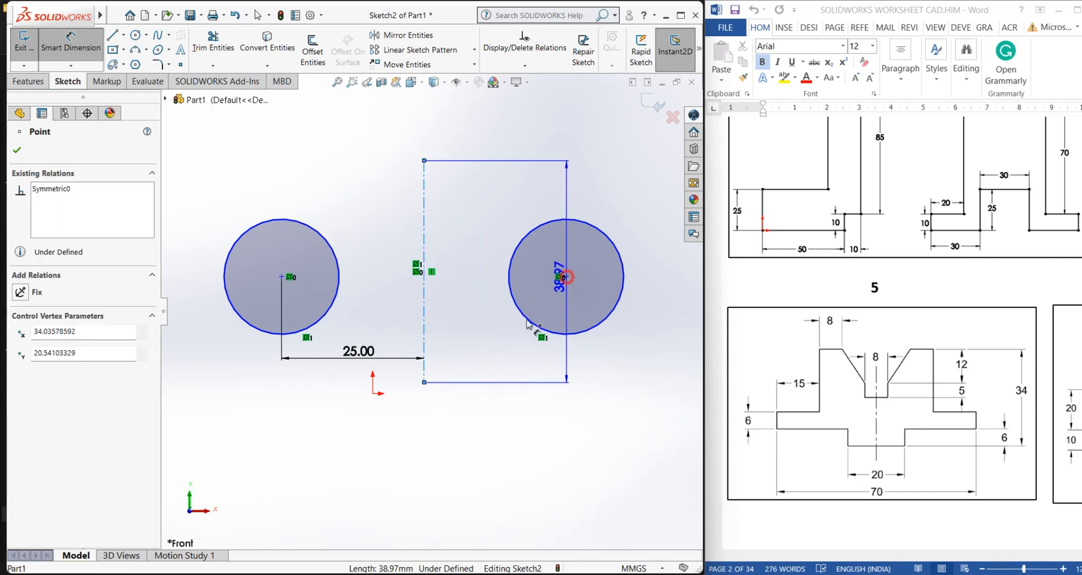
click(480, 380)
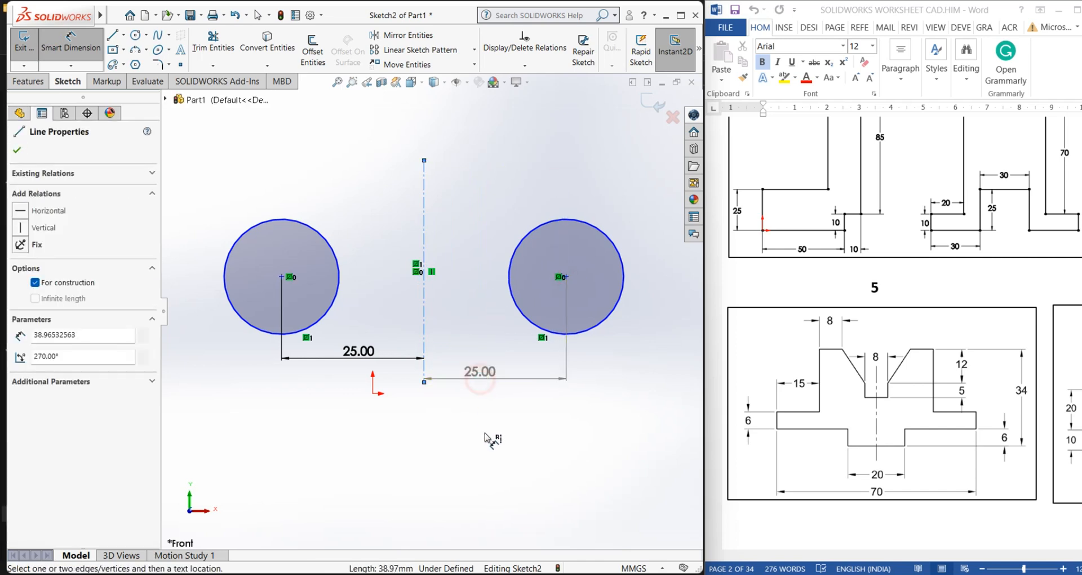
click(14, 153)
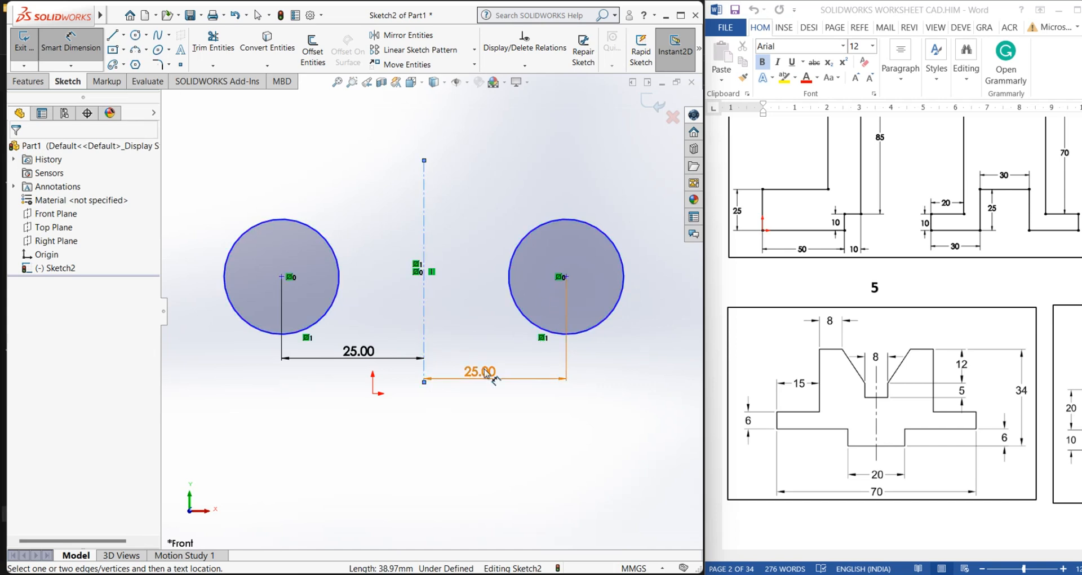
right_click(458, 266)
click(476, 302)
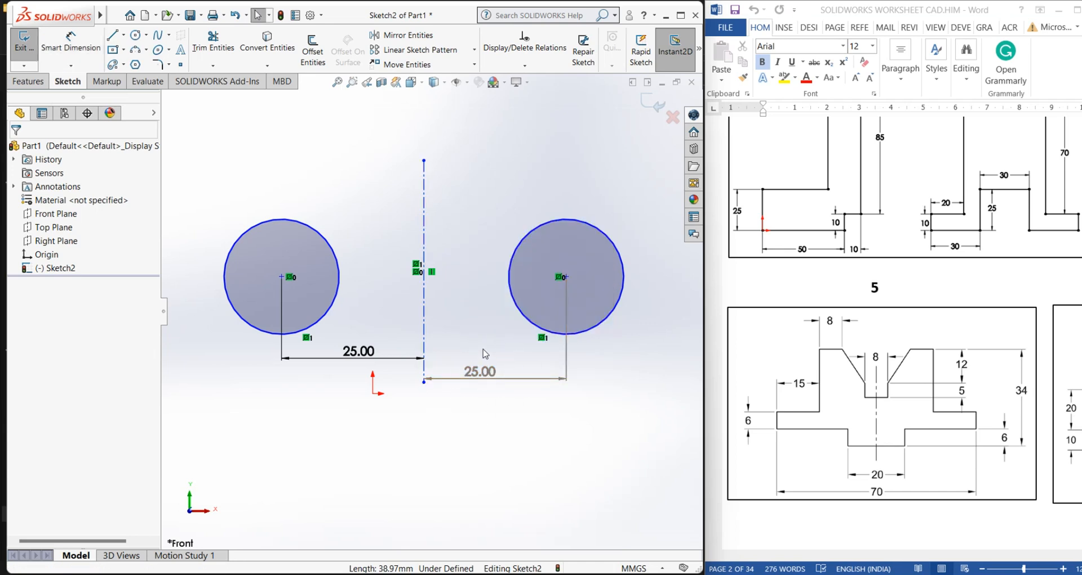
Dimension the diameters of both the original and the mirrored circle with Smart Dimension
click(71, 43)
click(236, 244)
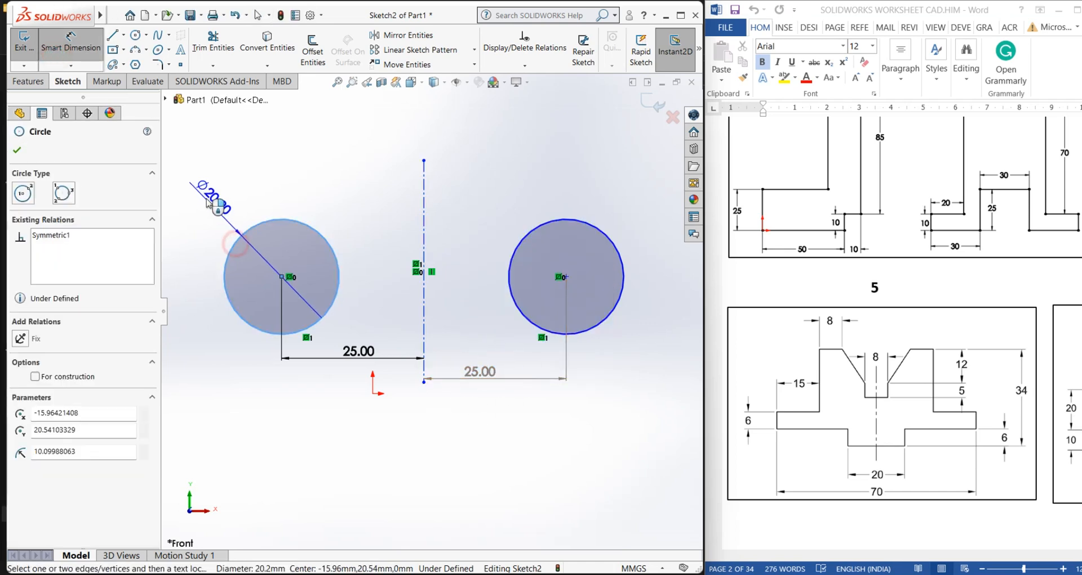
click(162, 187)
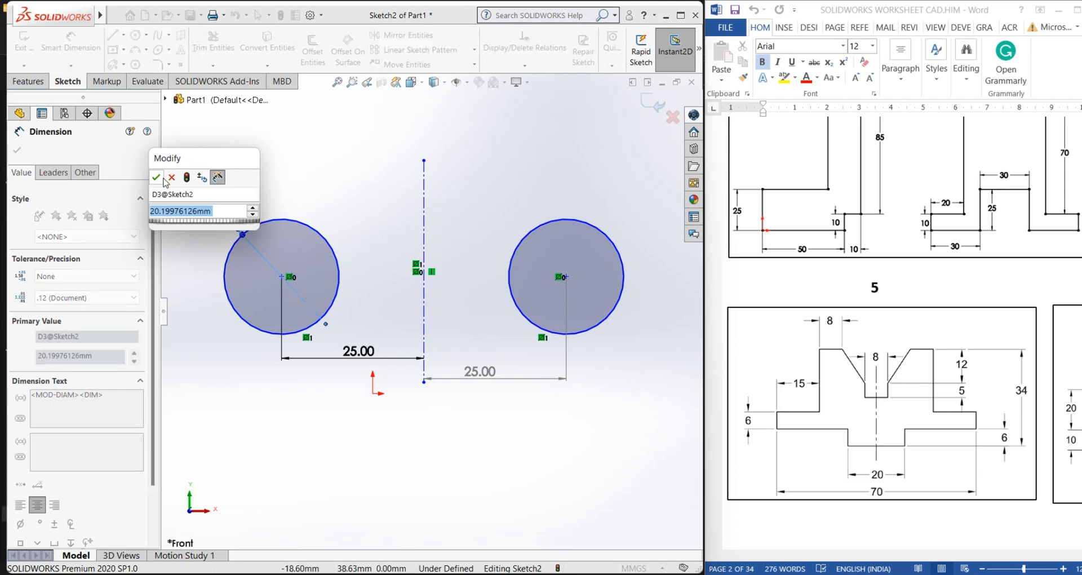
click(156, 177)
click(580, 222)
click(634, 171)
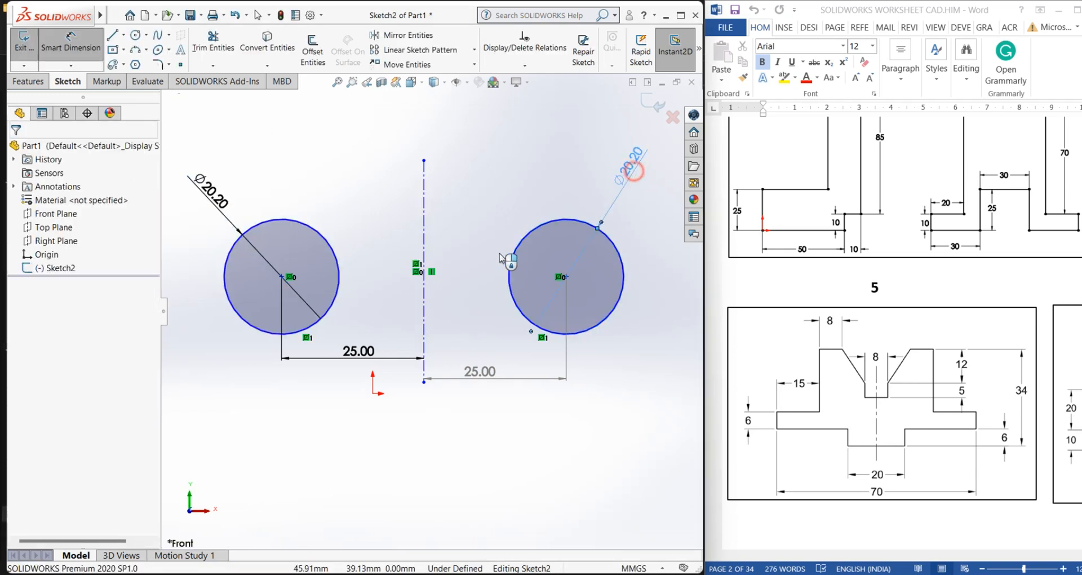
key(Escape)
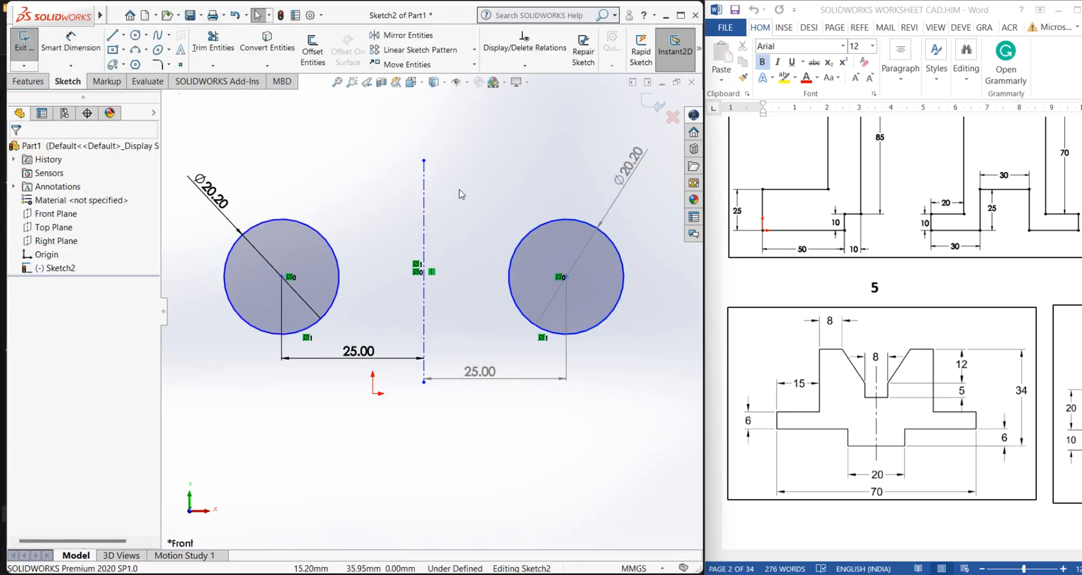
Delete all the circles, centerline and dimensions in the sketch
scroll(457, 237, up, 2)
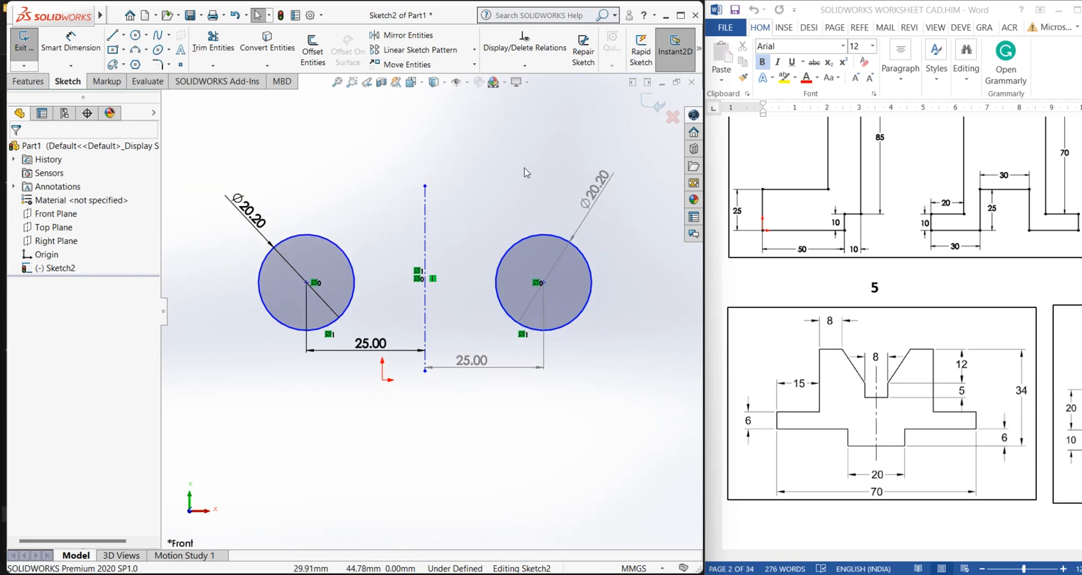
drag(632, 145, 186, 411)
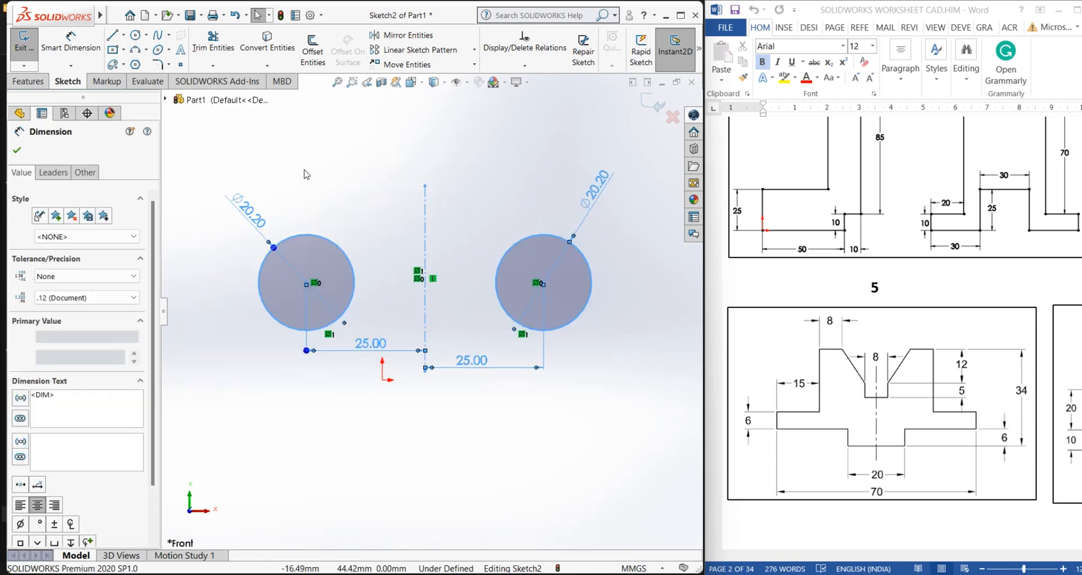
right_click(303, 168)
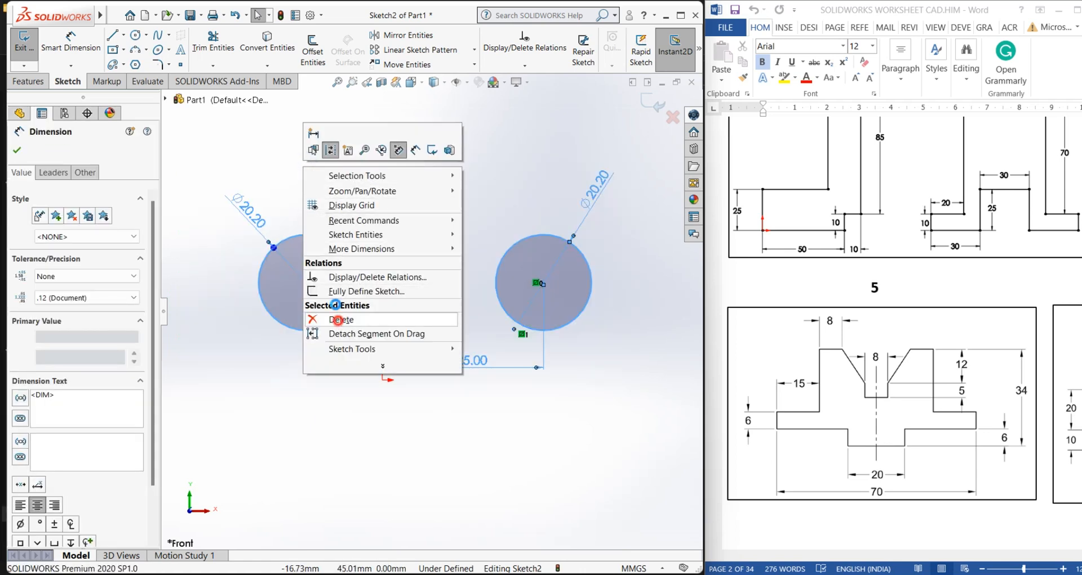
click(341, 320)
Draw a closed triangle with a vertical left side about 22 mm long and its apex pointing right
click(113, 35)
click(246, 265)
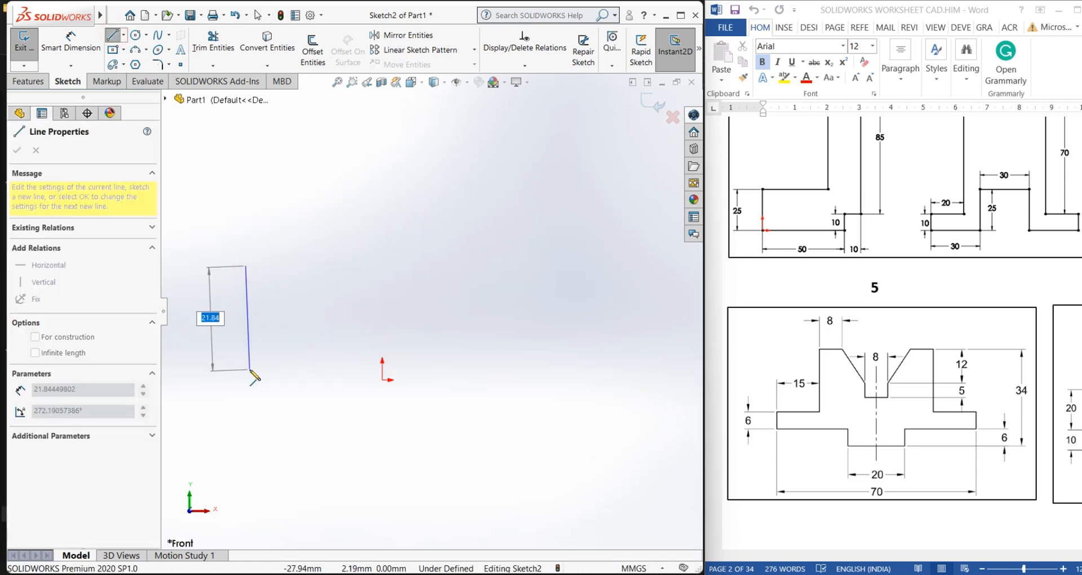
click(246, 369)
click(346, 318)
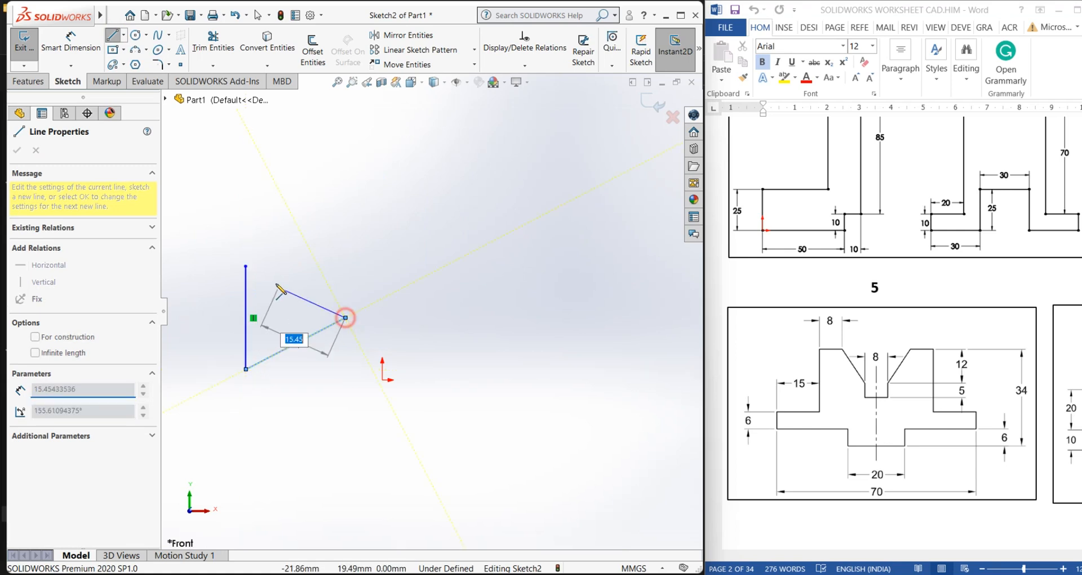
click(246, 265)
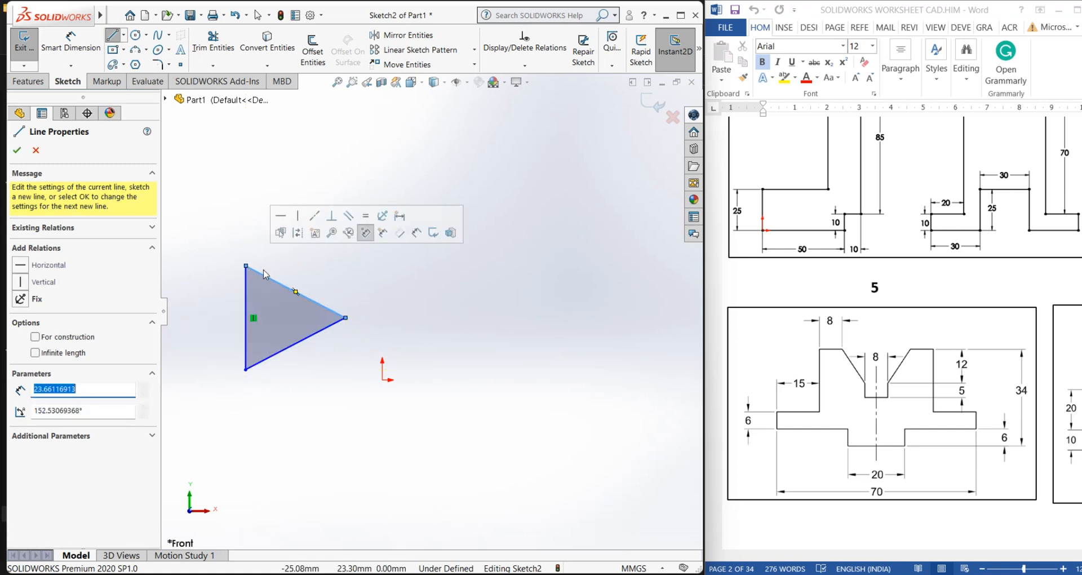
right_click(308, 258)
click(338, 271)
Draw a vertical centerline about 36 mm long to the right of the triangle
click(124, 35)
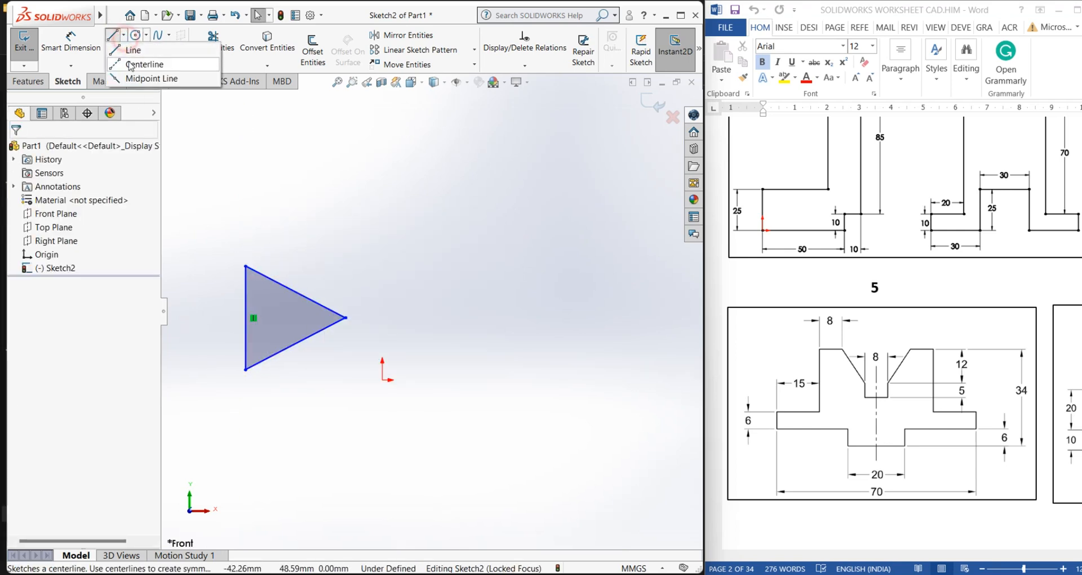
click(135, 46)
click(419, 232)
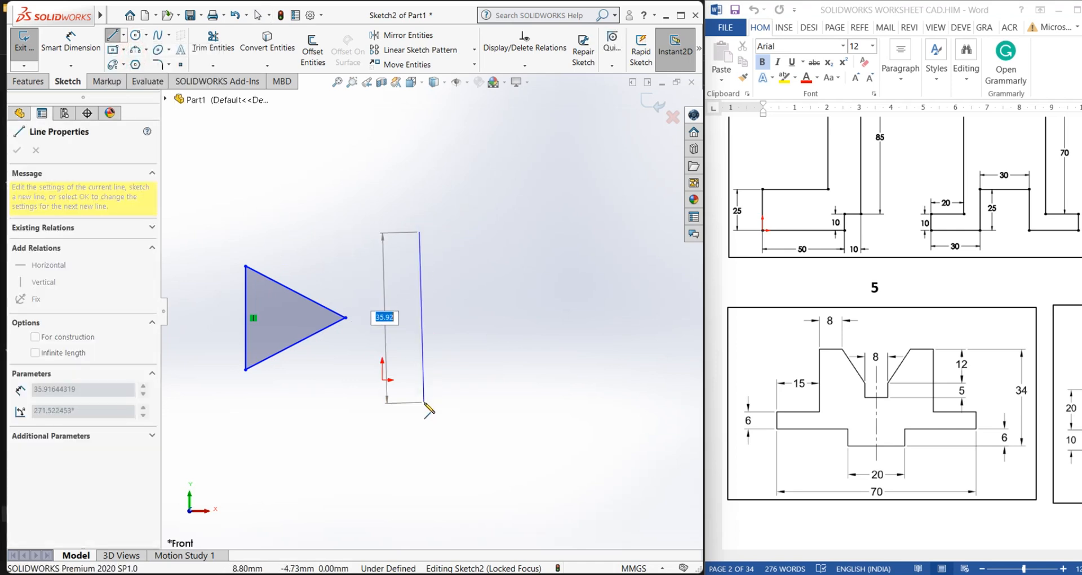
click(419, 402)
right_click(423, 403)
click(459, 410)
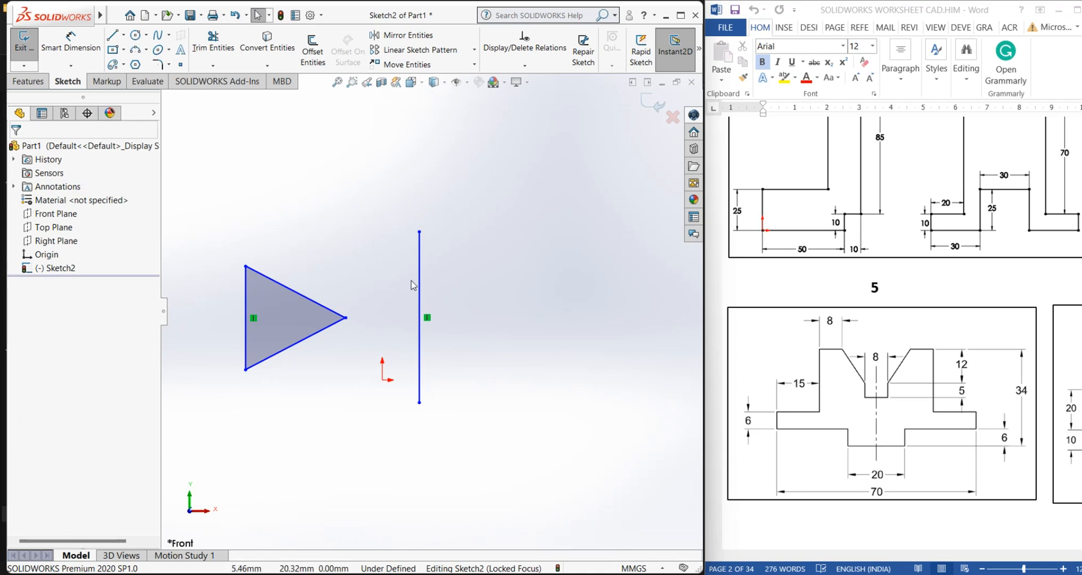
Mirror the triangle's three lines about the vertical centerline with Mirror Entities
click(403, 35)
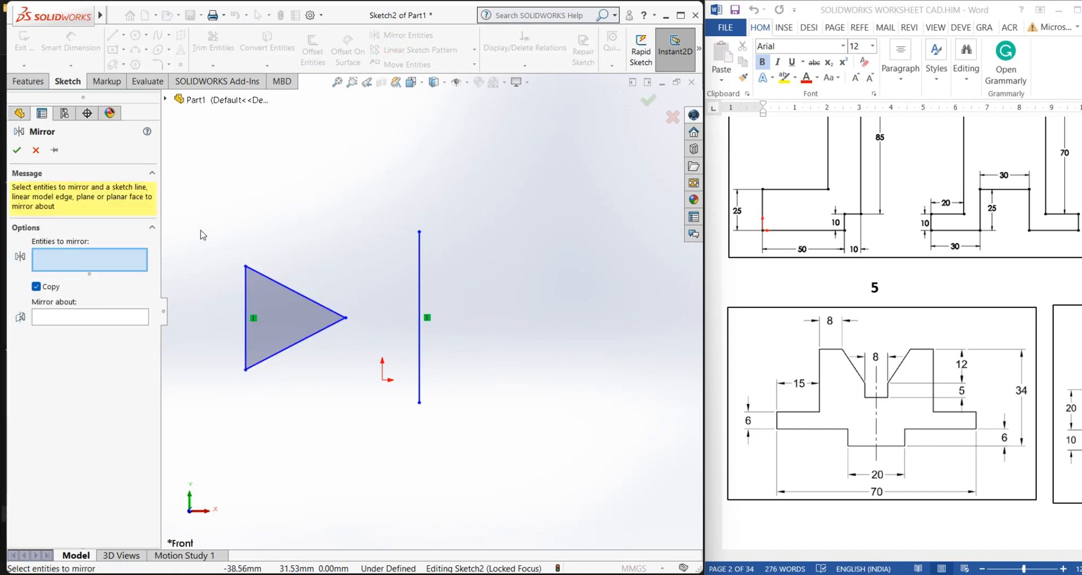
drag(197, 225, 361, 451)
click(244, 296)
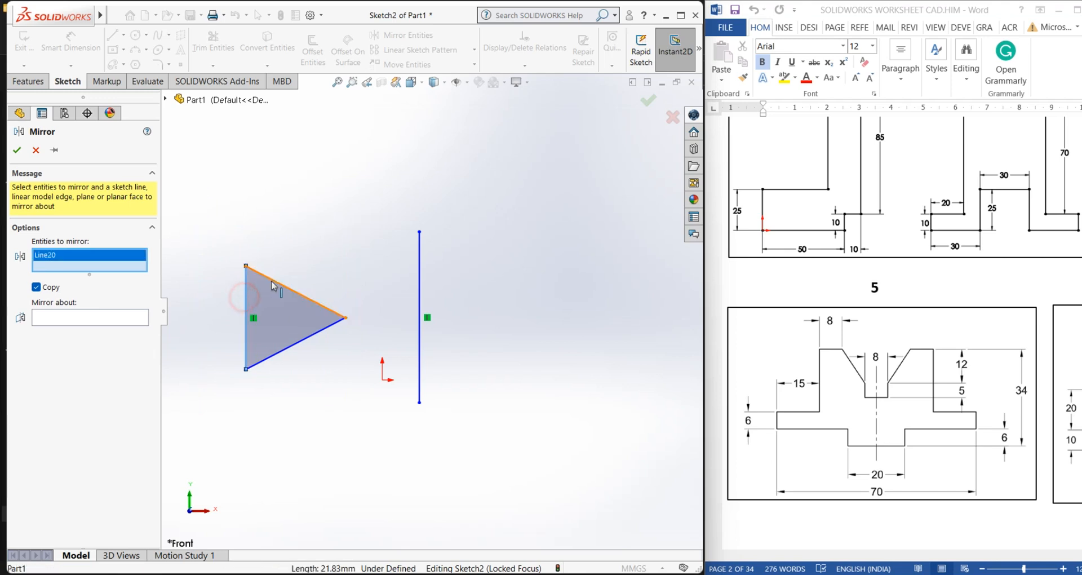
click(273, 286)
click(283, 350)
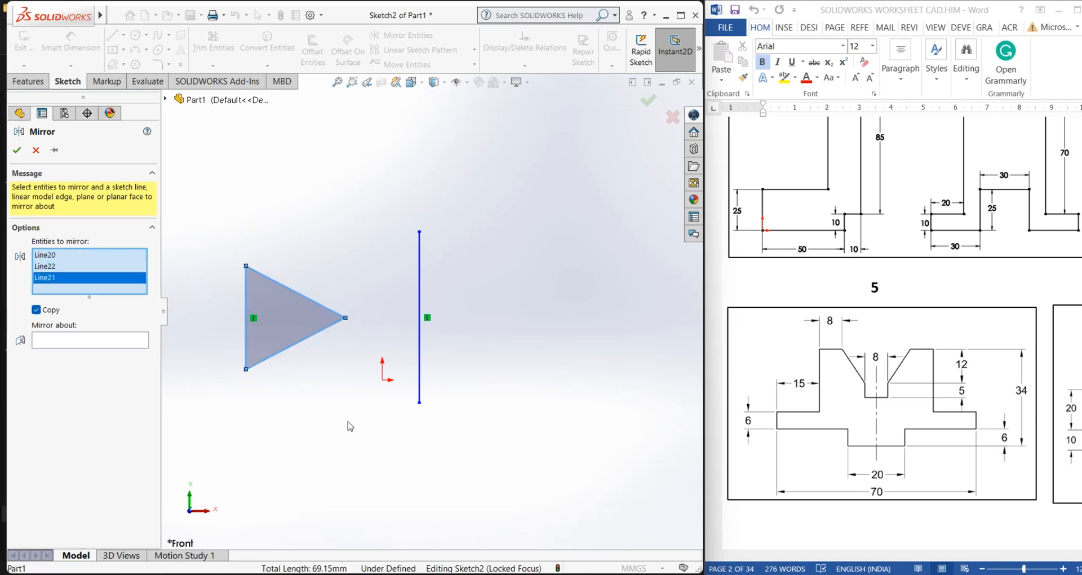
click(60, 342)
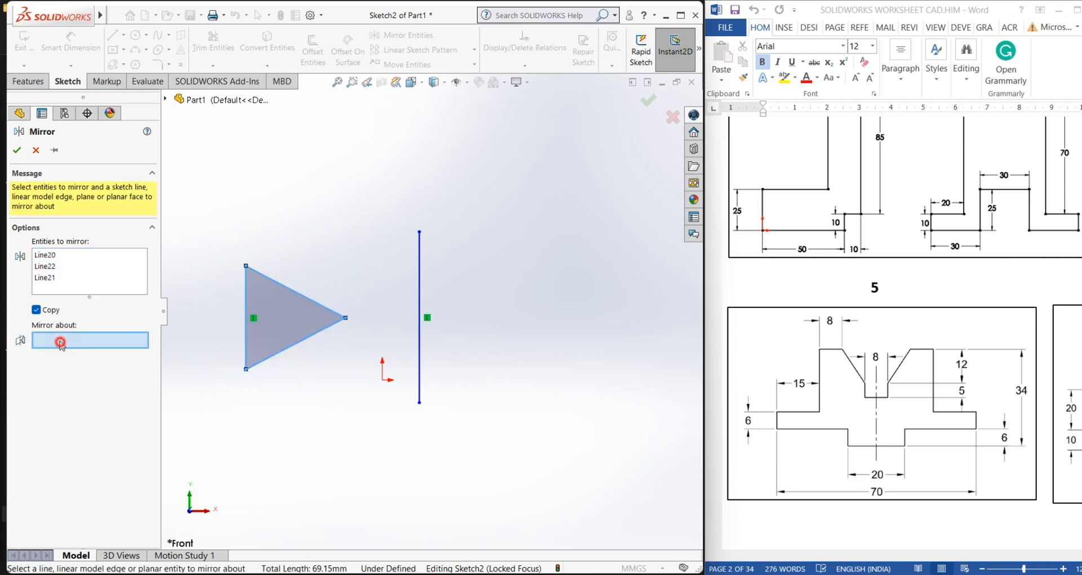
click(419, 282)
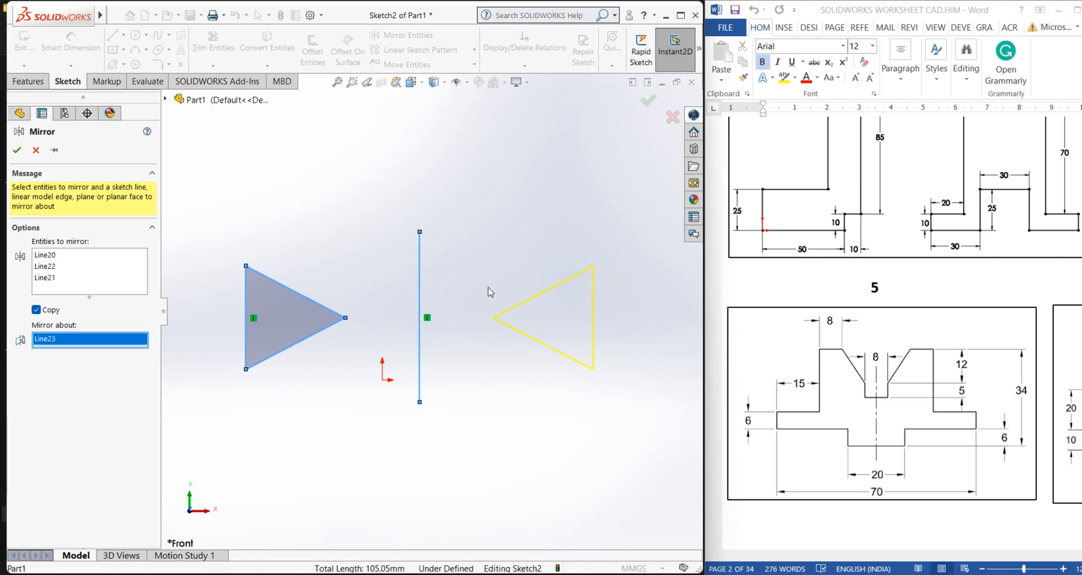
click(17, 151)
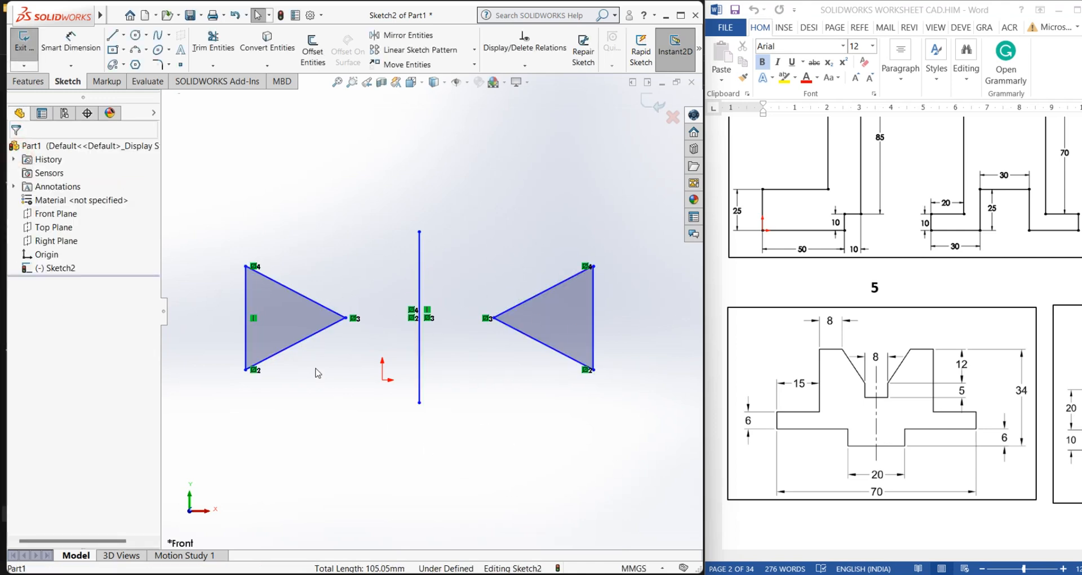
Drag the original triangle's side and apex to reshape it, showing the mirrored copy follow symmetrically
mouse_move(301, 349)
mouse_down()
mouse_move(322, 377)
mouse_move(361, 395)
mouse_move(268, 293)
mouse_move(350, 430)
mouse_move(294, 339)
mouse_up()
drag(247, 293, 236, 350)
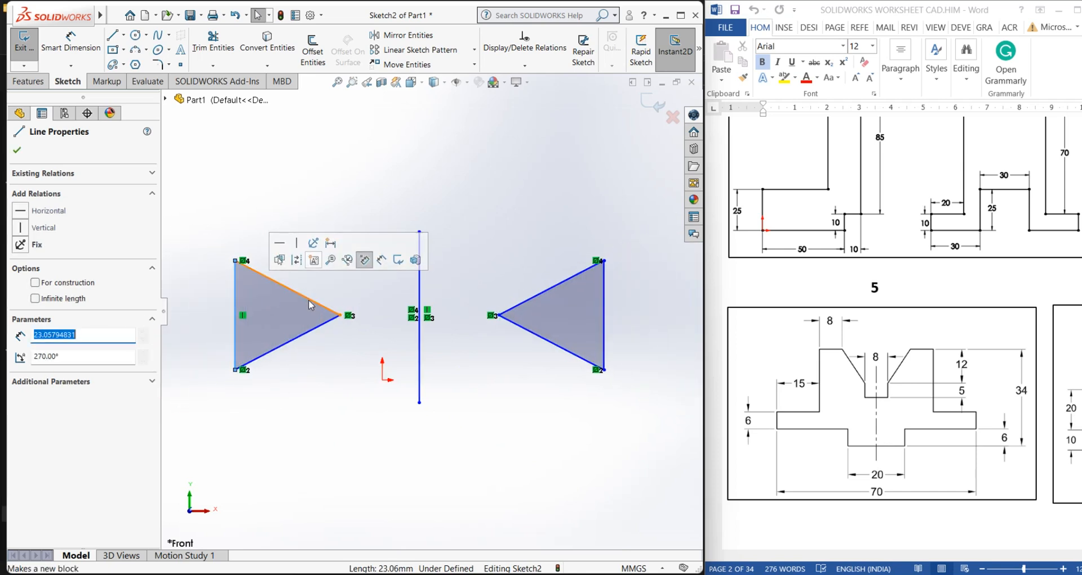
drag(339, 317, 360, 274)
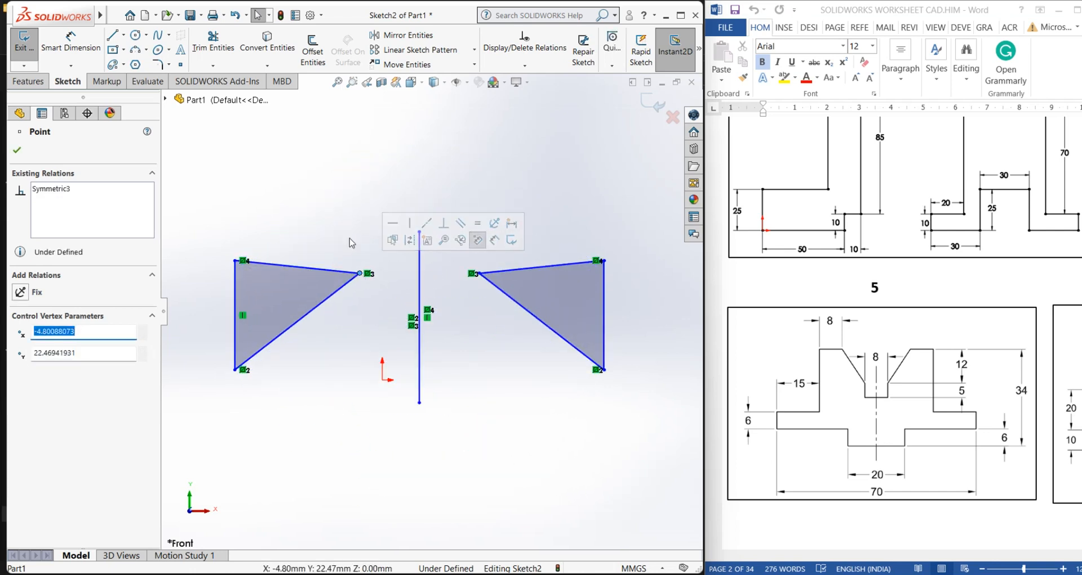
right_click(380, 197)
click(320, 356)
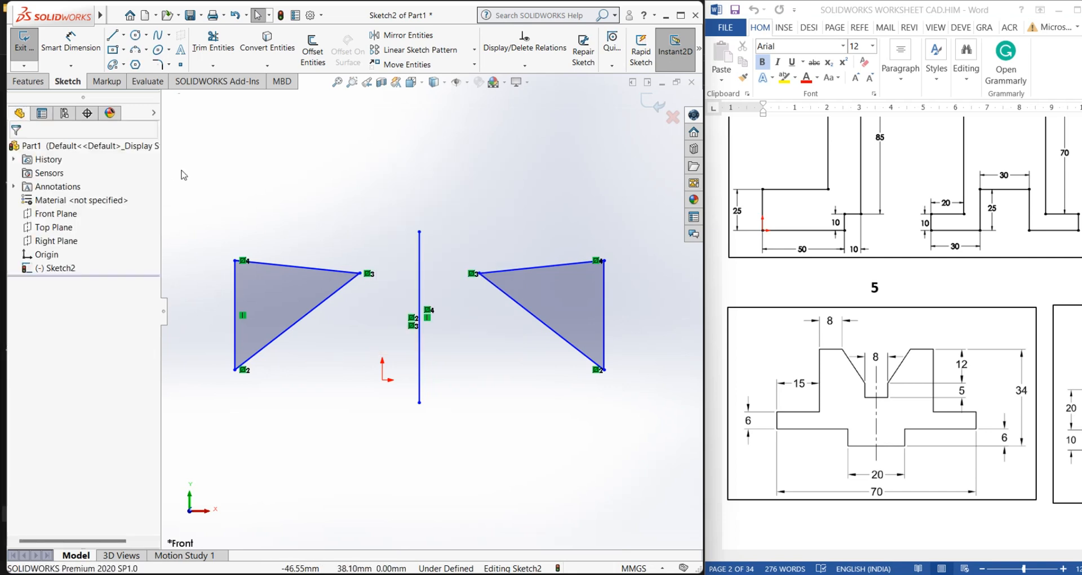
Select everything in the sketch and delete both triangles and the centerline
drag(190, 164, 634, 454)
right_click(444, 193)
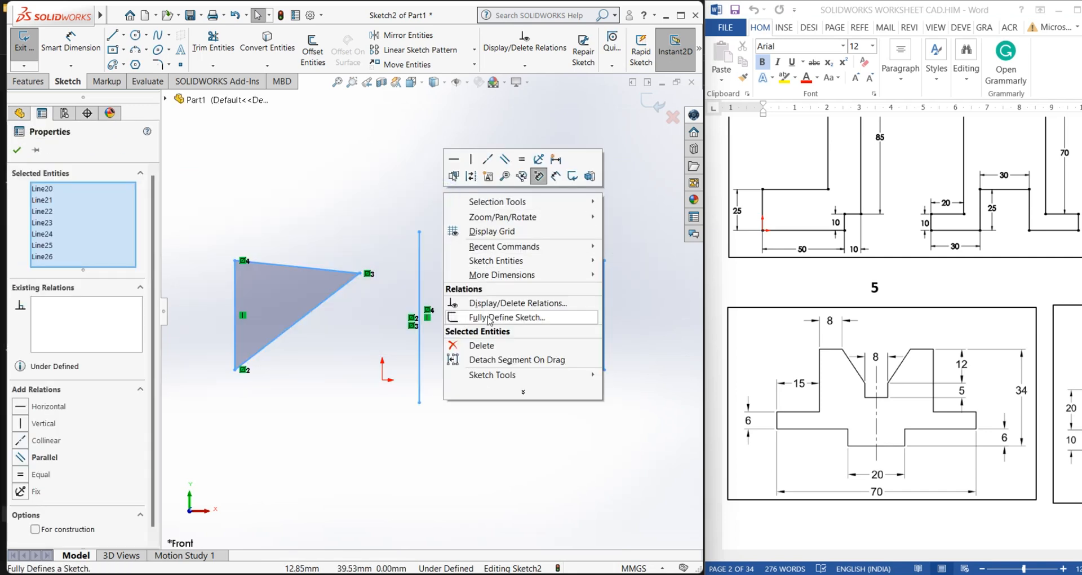
click(481, 345)
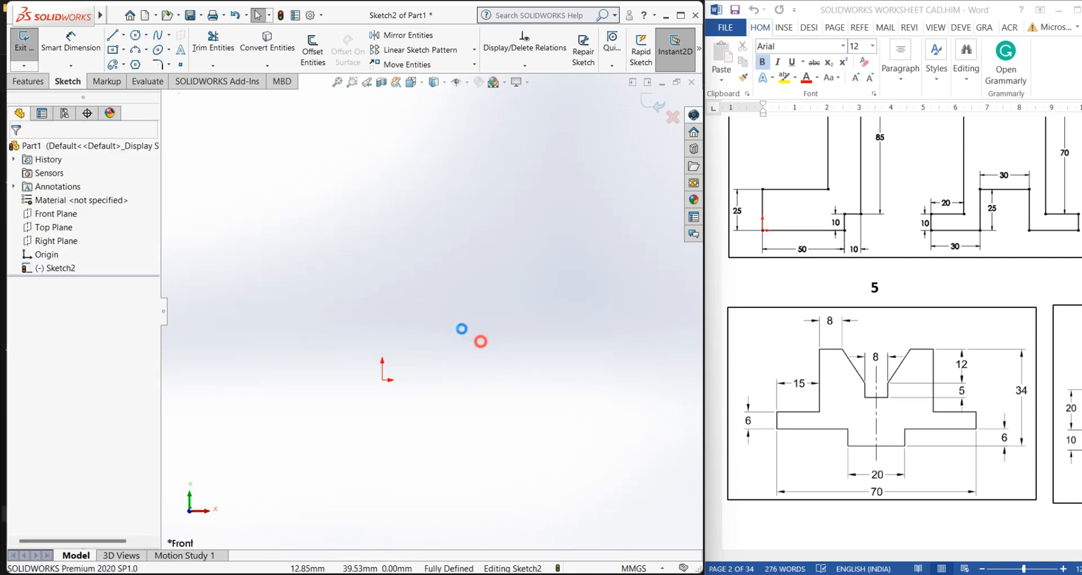
Draw two circles, one above the other, with radii of about 9 mm and 11 mm
click(135, 35)
click(297, 222)
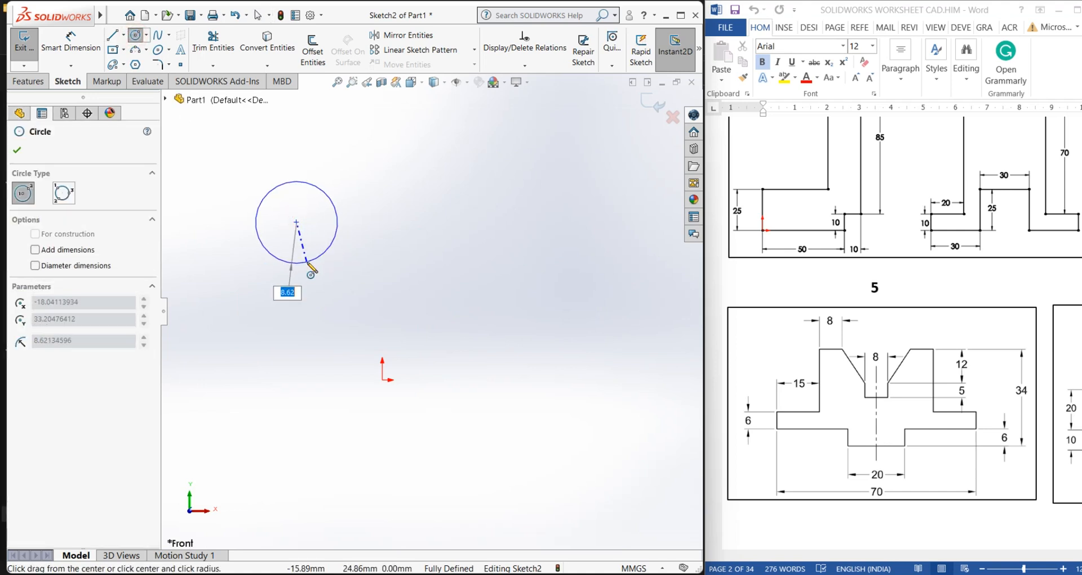
click(307, 263)
click(314, 354)
click(333, 404)
right_click(415, 220)
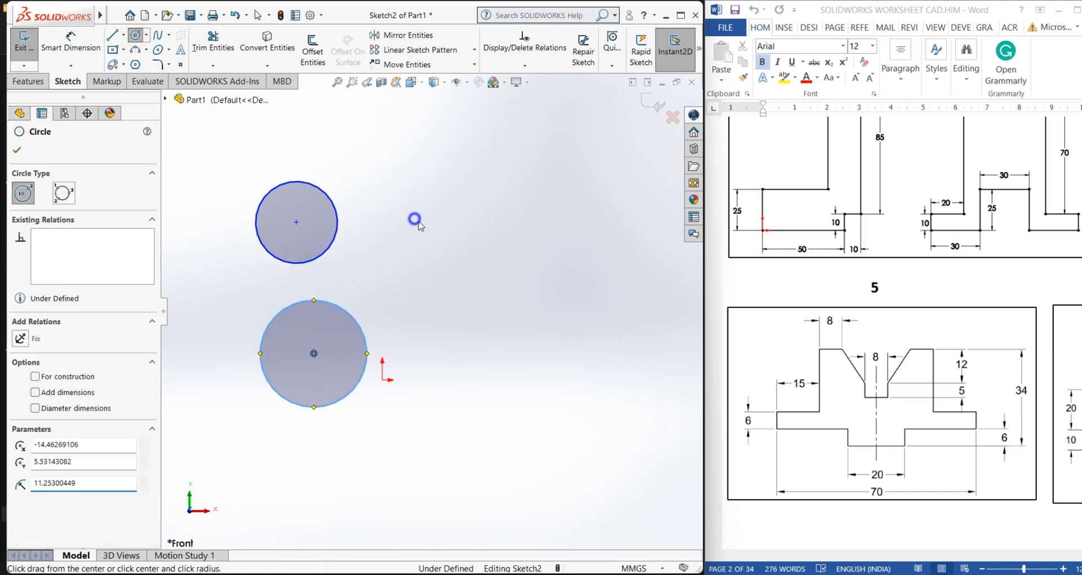
click(451, 232)
Draw a vertical centerline about 57 mm long to the right of the two circles
click(124, 36)
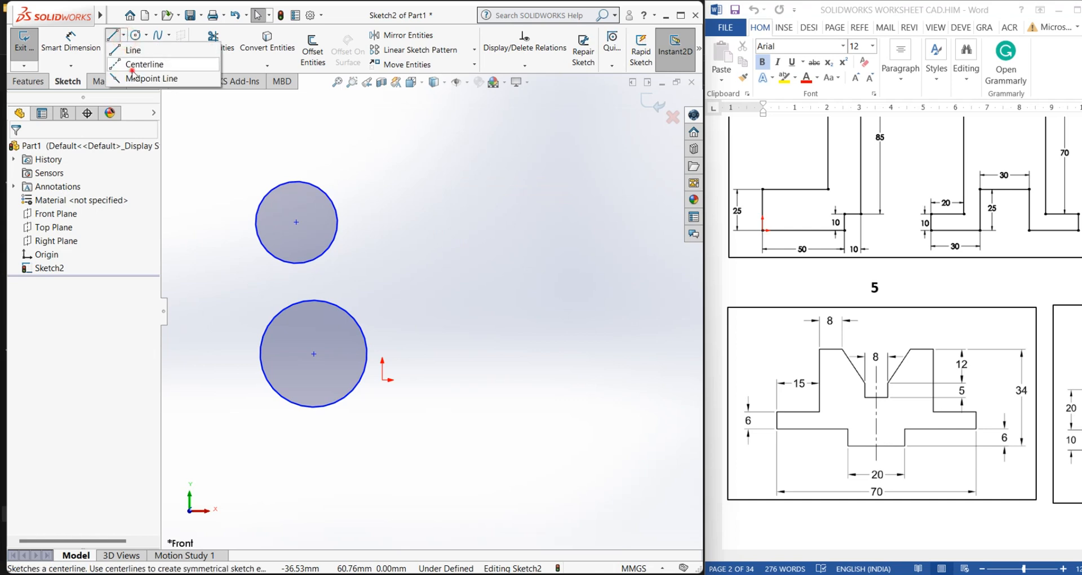
click(141, 63)
click(439, 146)
click(440, 418)
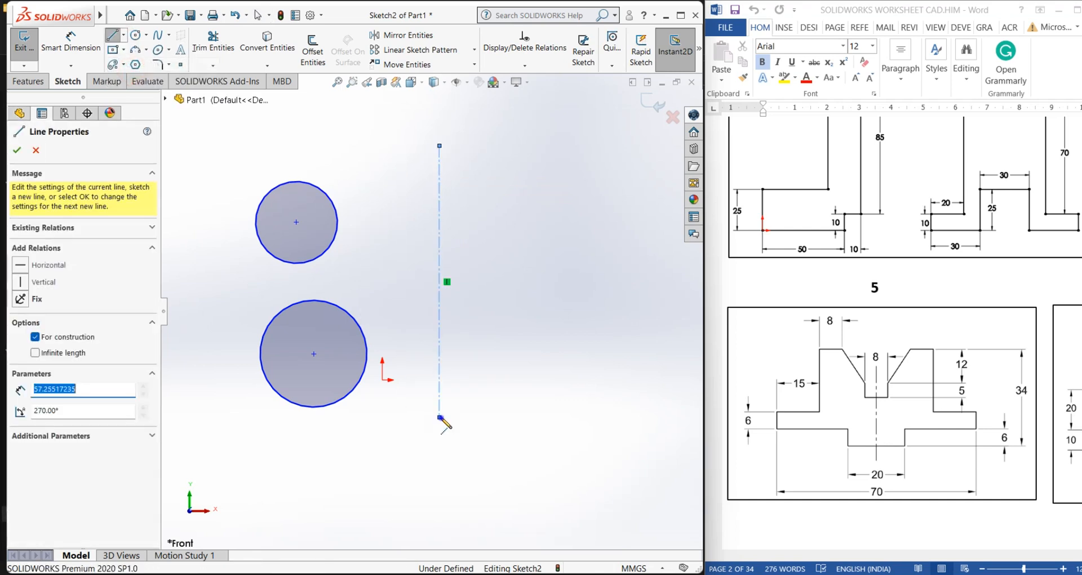
right_click(442, 418)
click(471, 425)
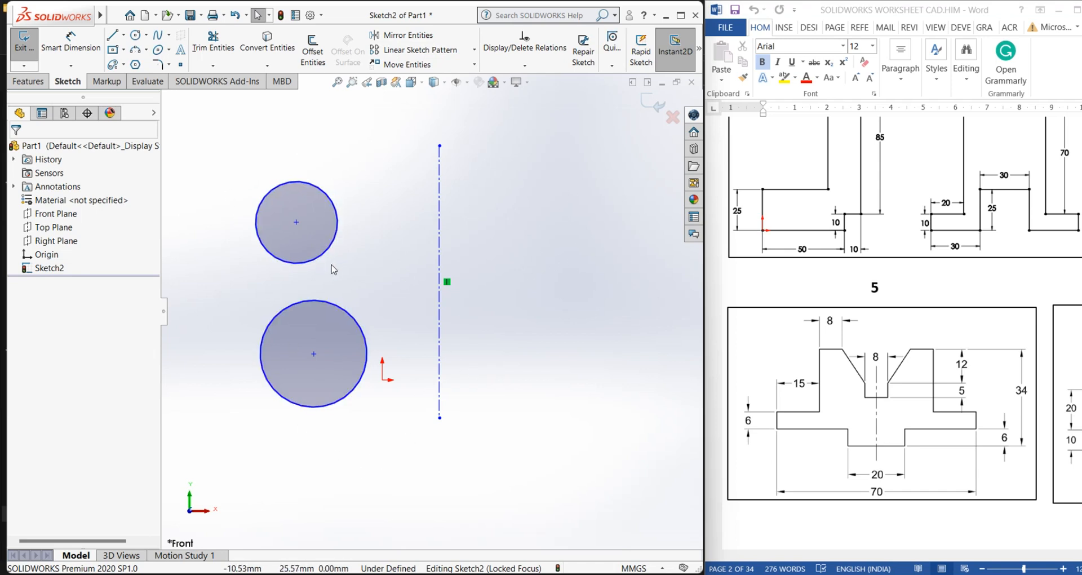
Mirror both circles about the centerline with Mirror Entities, turning off Copy so they move across
click(386, 39)
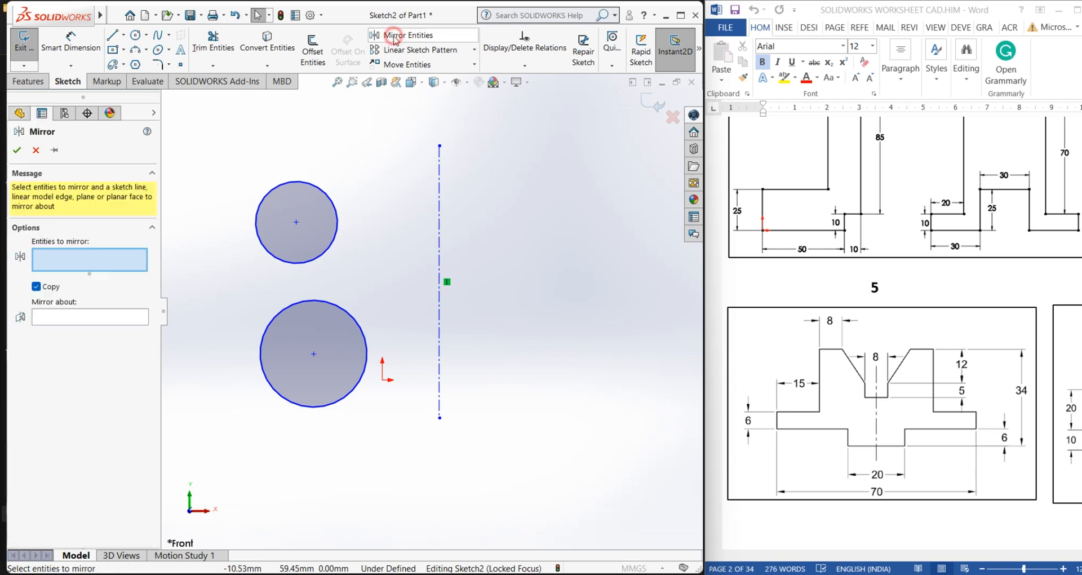
click(273, 188)
click(290, 307)
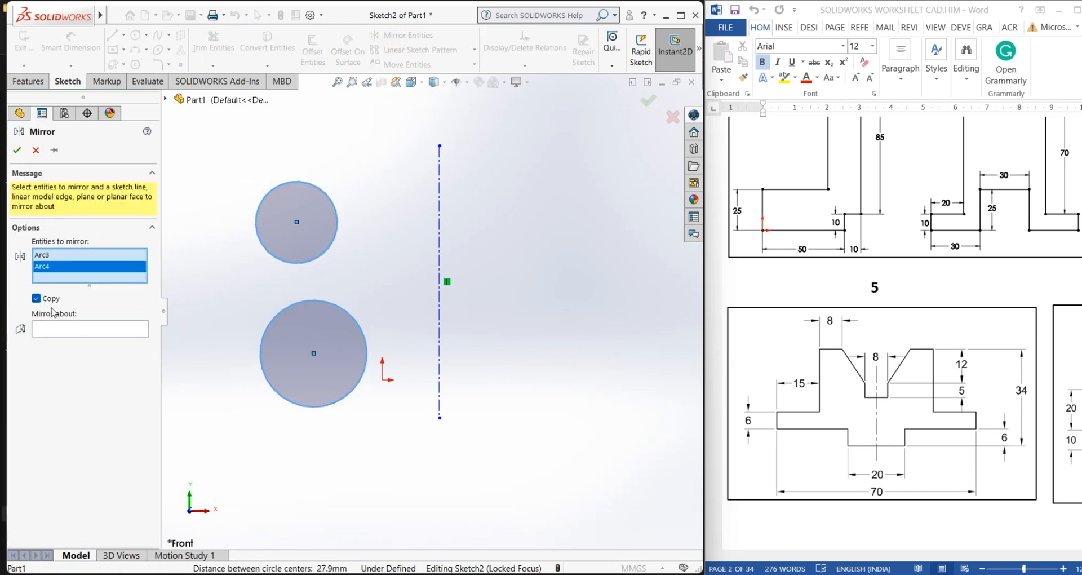
click(36, 299)
click(78, 333)
click(440, 253)
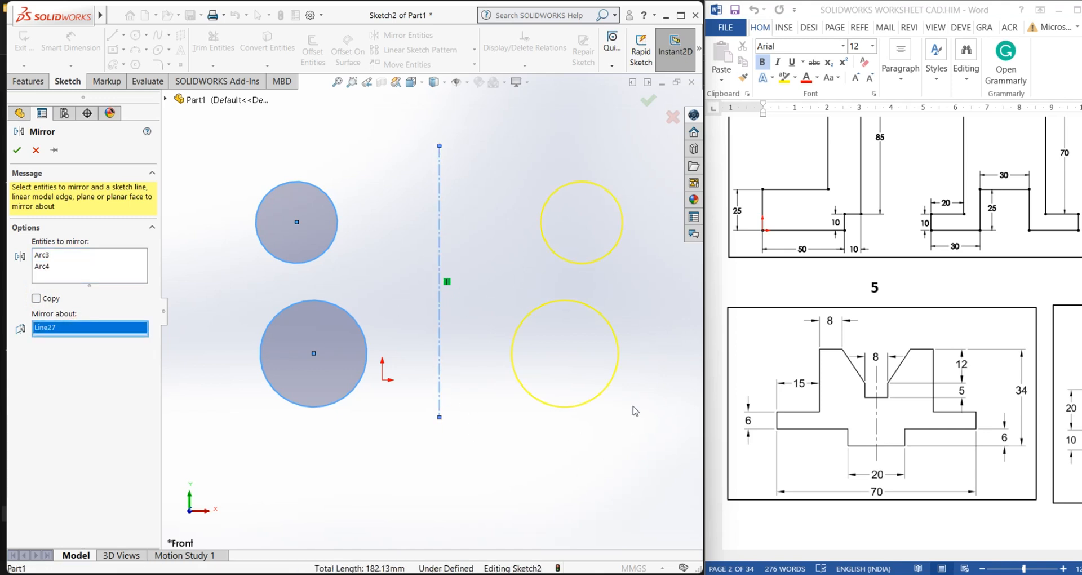
click(17, 149)
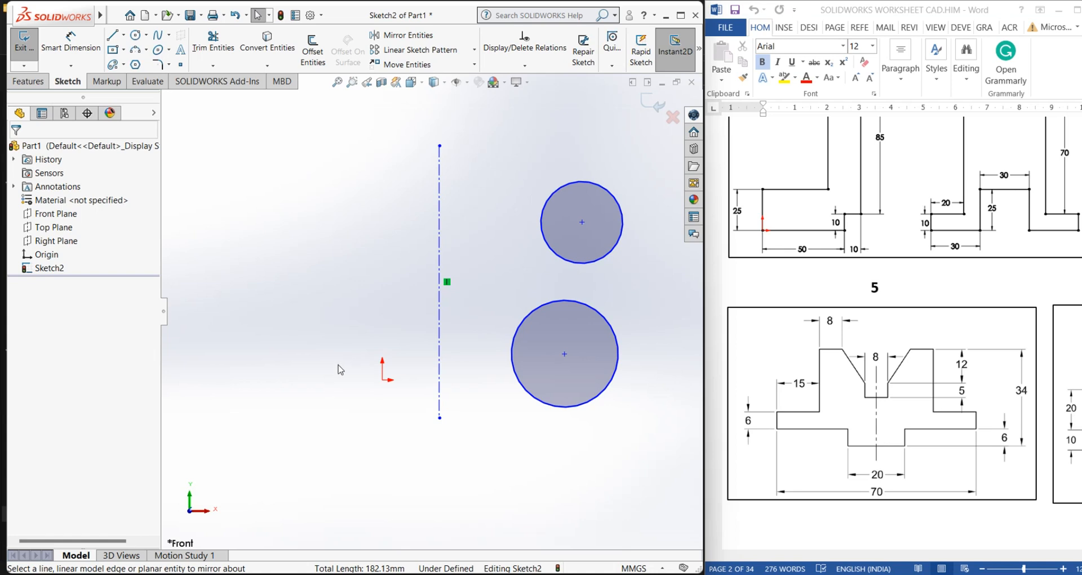
Select all the circles and the centerline and delete them
scroll(385, 366, up, 1)
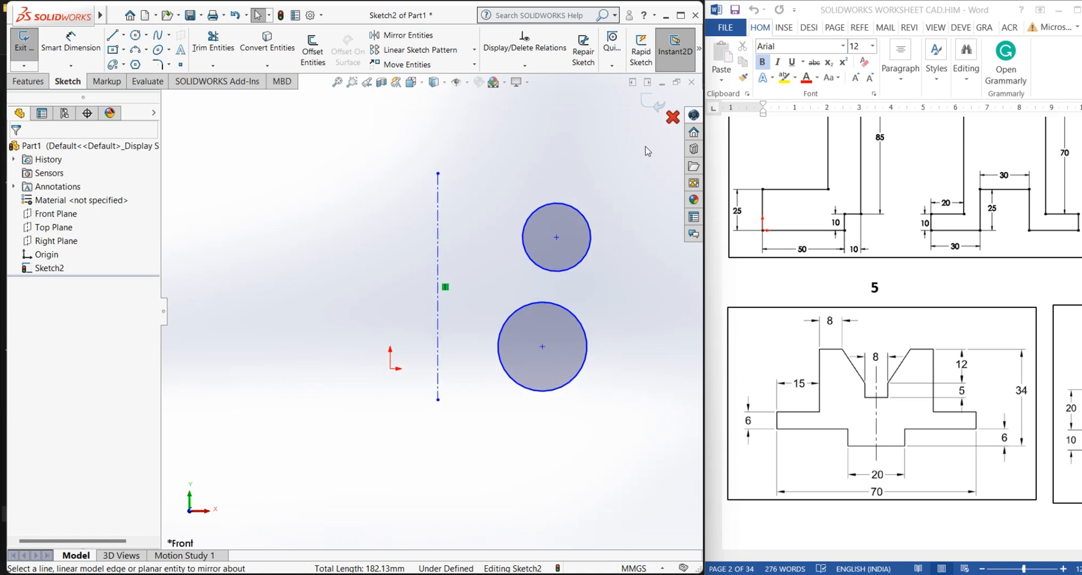
drag(648, 151, 394, 473)
right_click(298, 297)
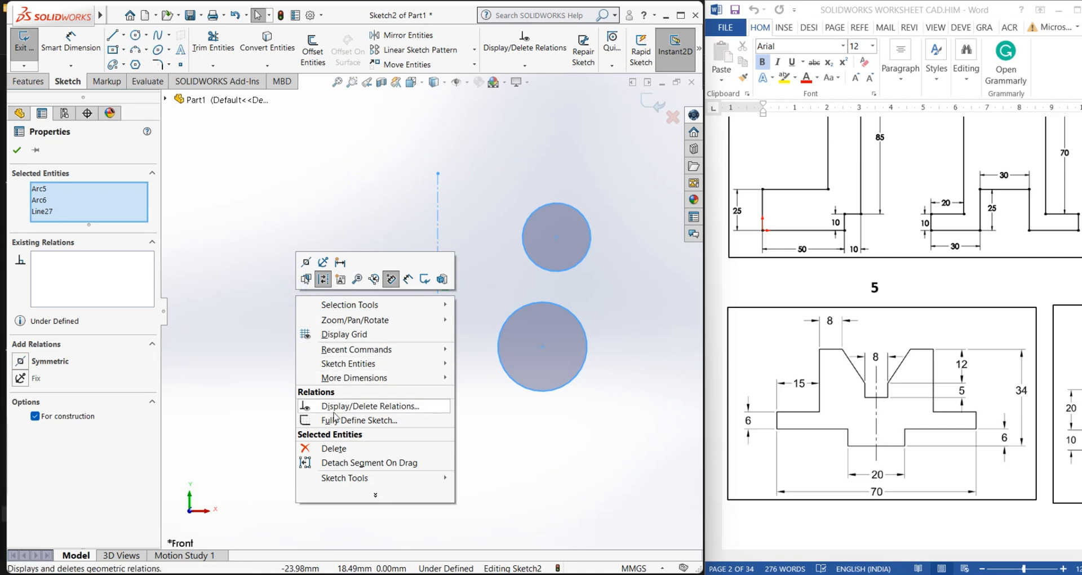
click(332, 448)
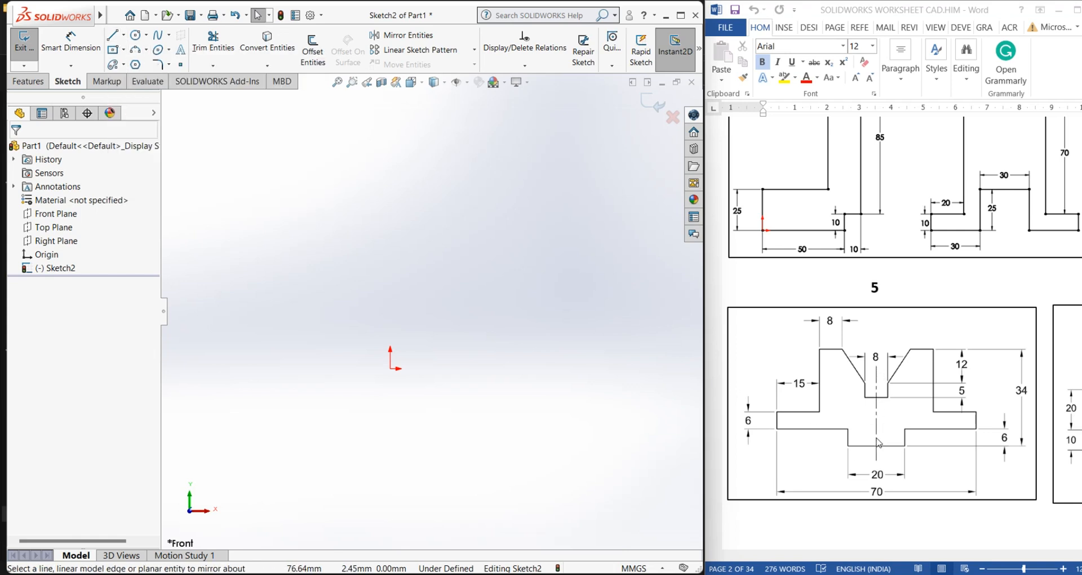
Draw a vertical centerline about 44 mm long upward from the origin
click(123, 35)
click(152, 125)
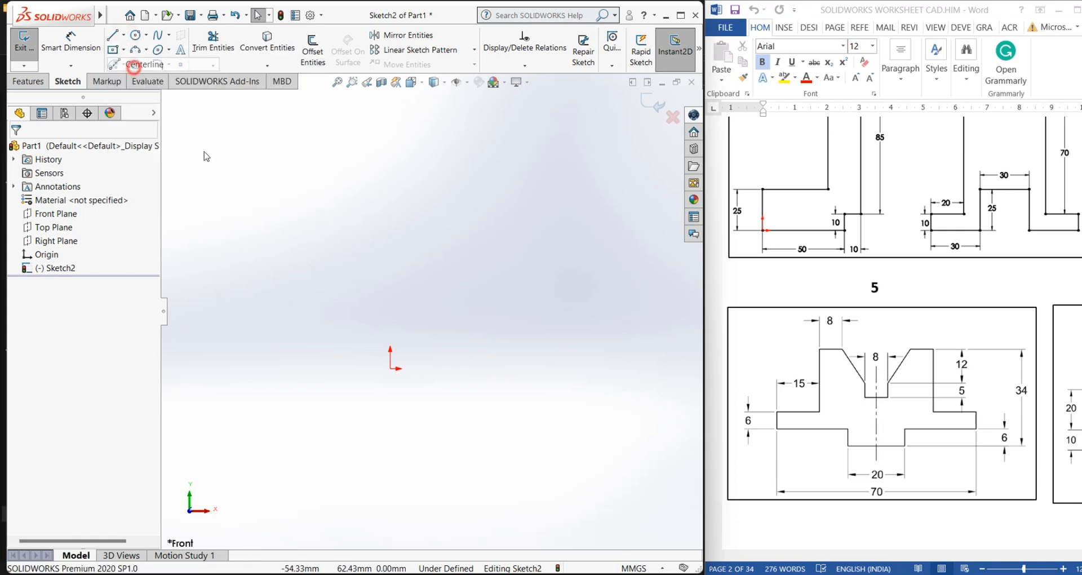
click(390, 368)
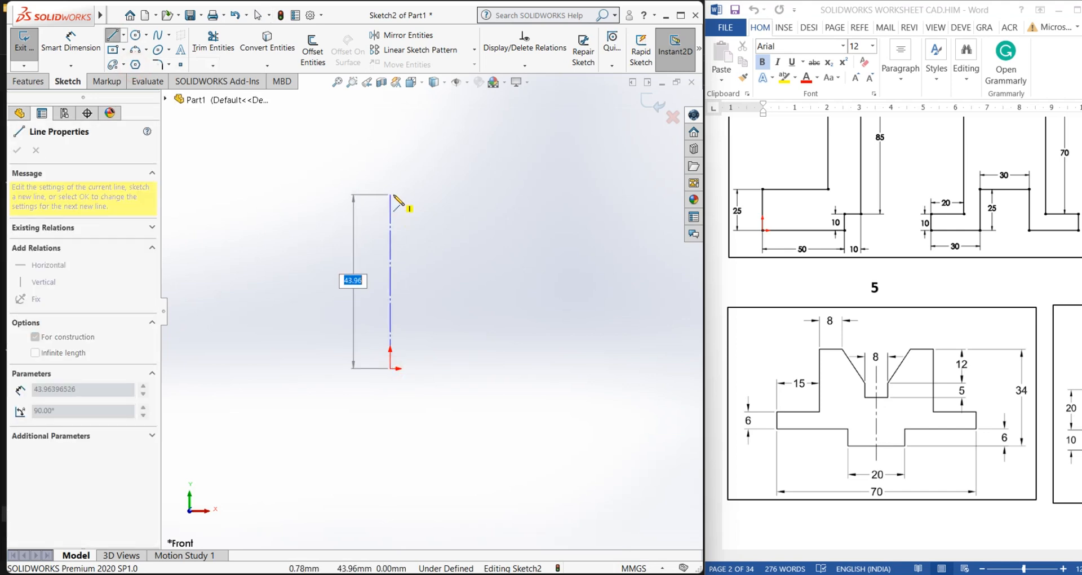
click(390, 194)
right_click(394, 196)
click(435, 206)
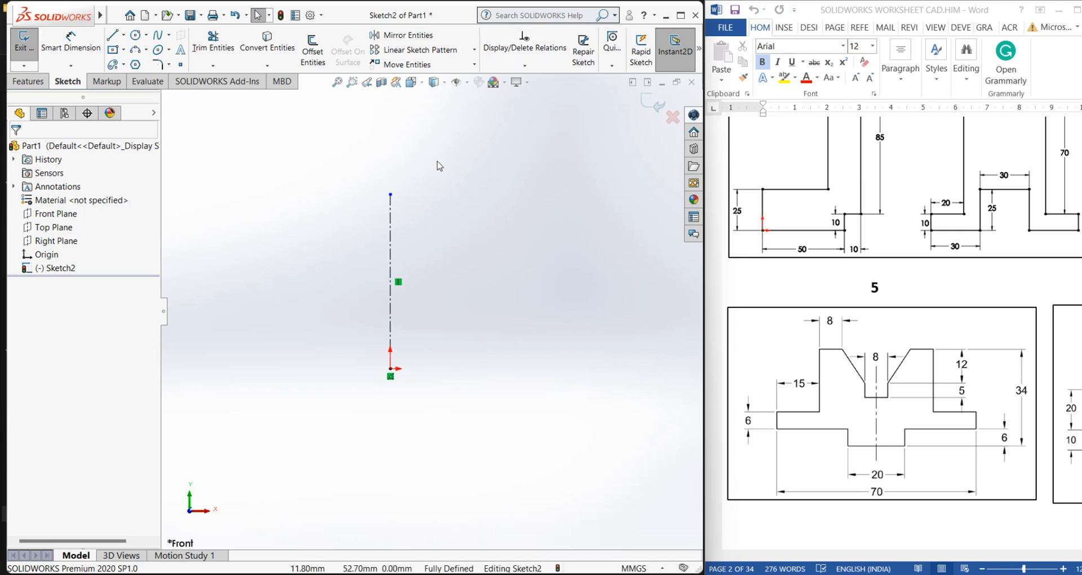
Draw a horizontal line about 15 mm long to the right from the origin
click(113, 36)
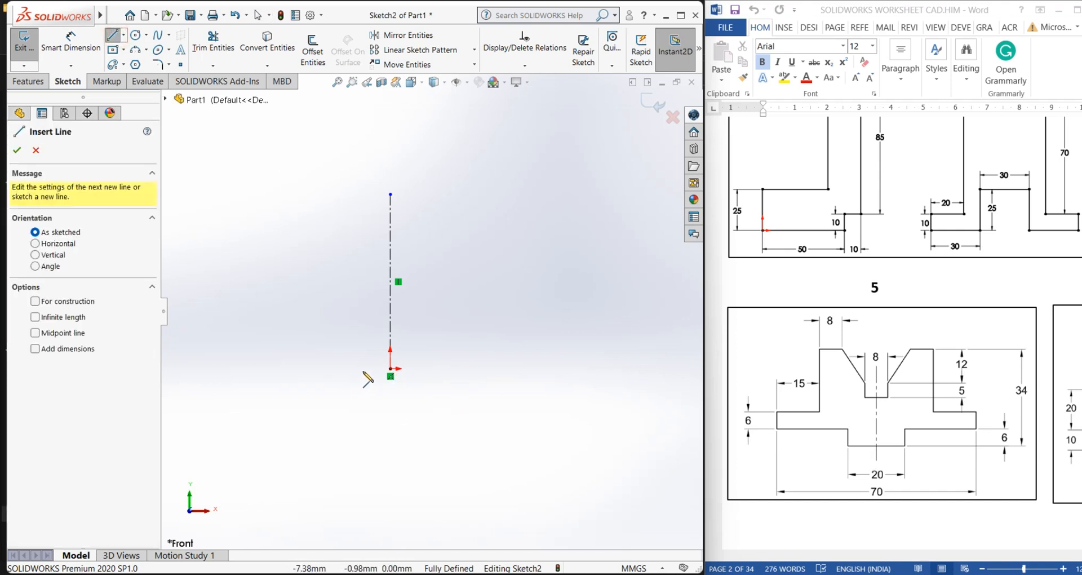
click(390, 370)
click(450, 368)
right_click(451, 370)
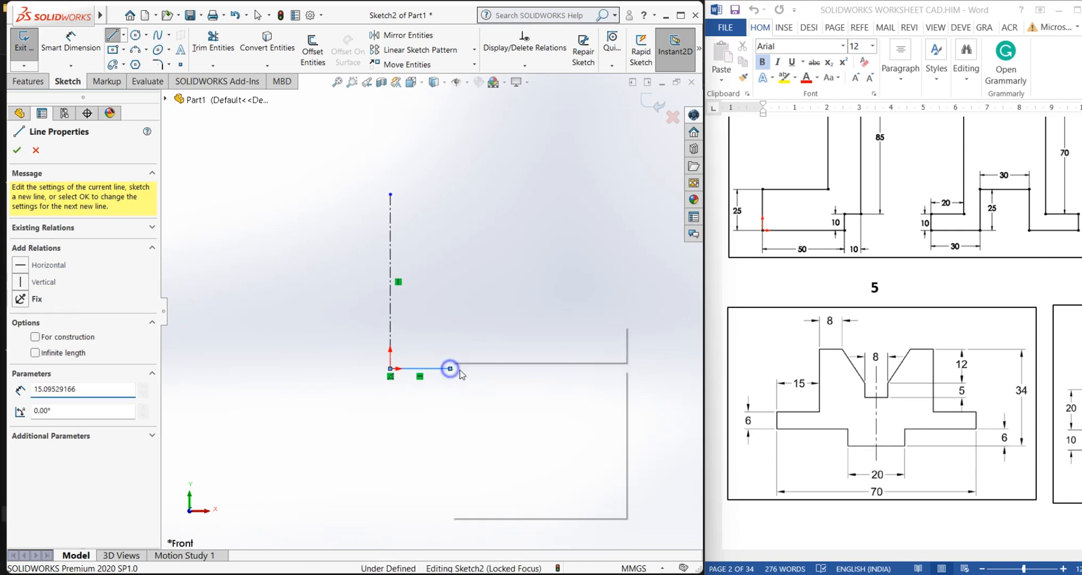
click(478, 377)
Dimension the horizontal line's length as 10 mm with Smart Dimension
click(60, 52)
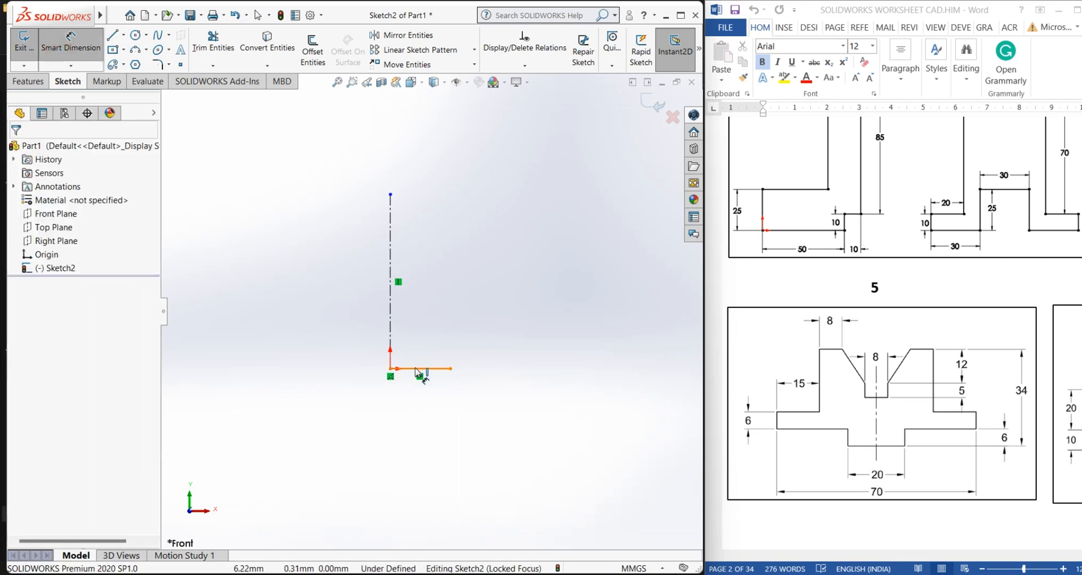
click(415, 368)
click(414, 397)
text(10)
key(Return)
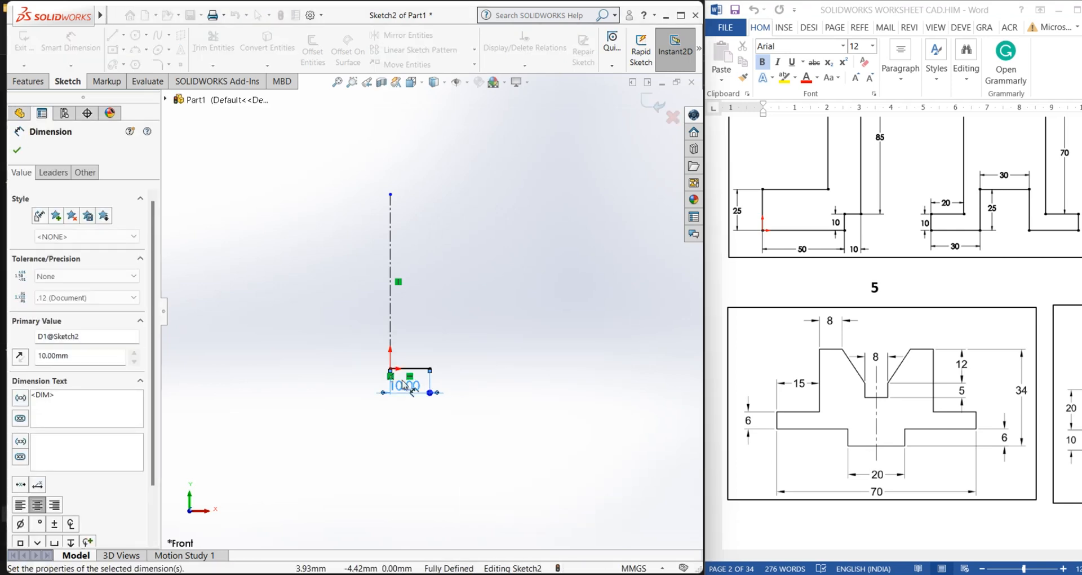
click(575, 370)
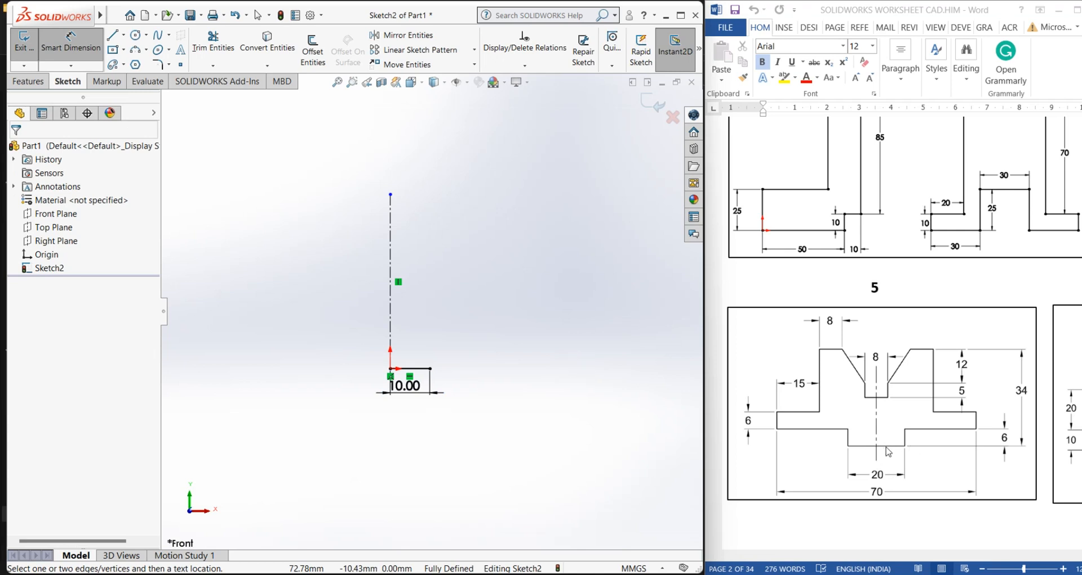
Sketch a stepped half-profile of connected lines from the 10 mm line's end, with a slanted edge, back to the centerline
click(112, 35)
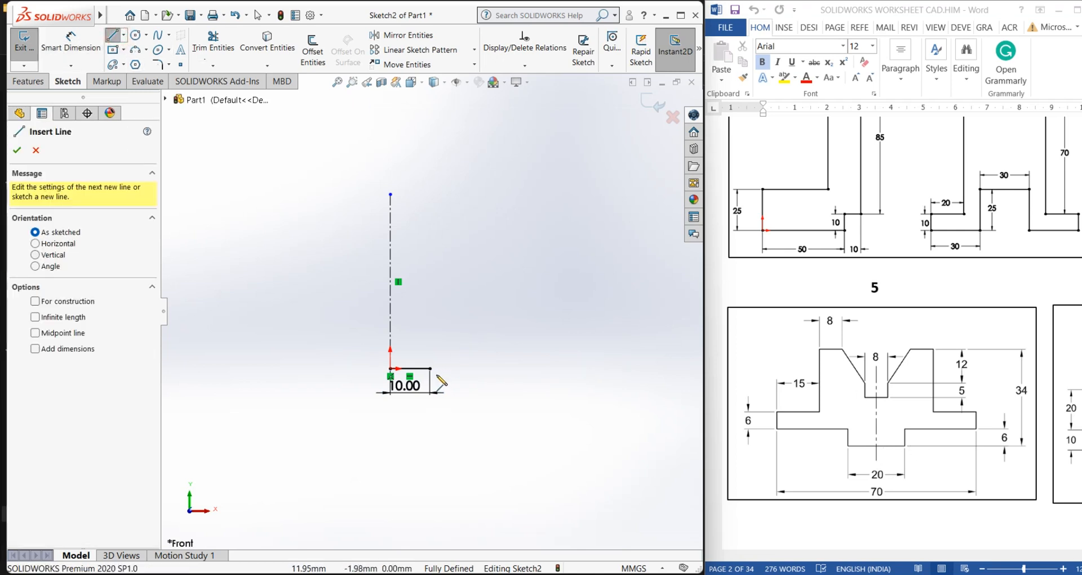
click(432, 369)
click(430, 341)
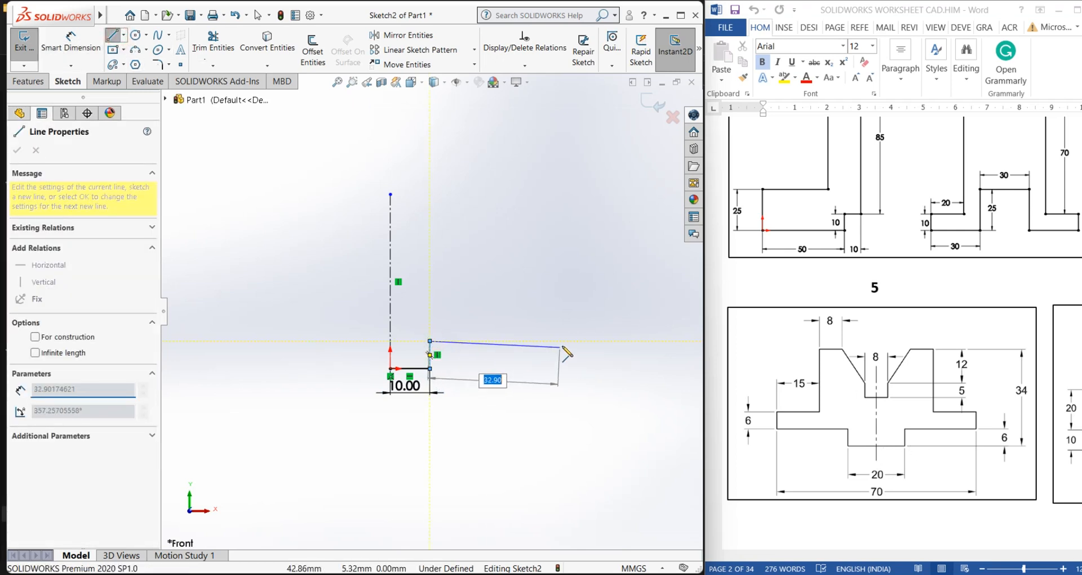
click(564, 341)
click(565, 310)
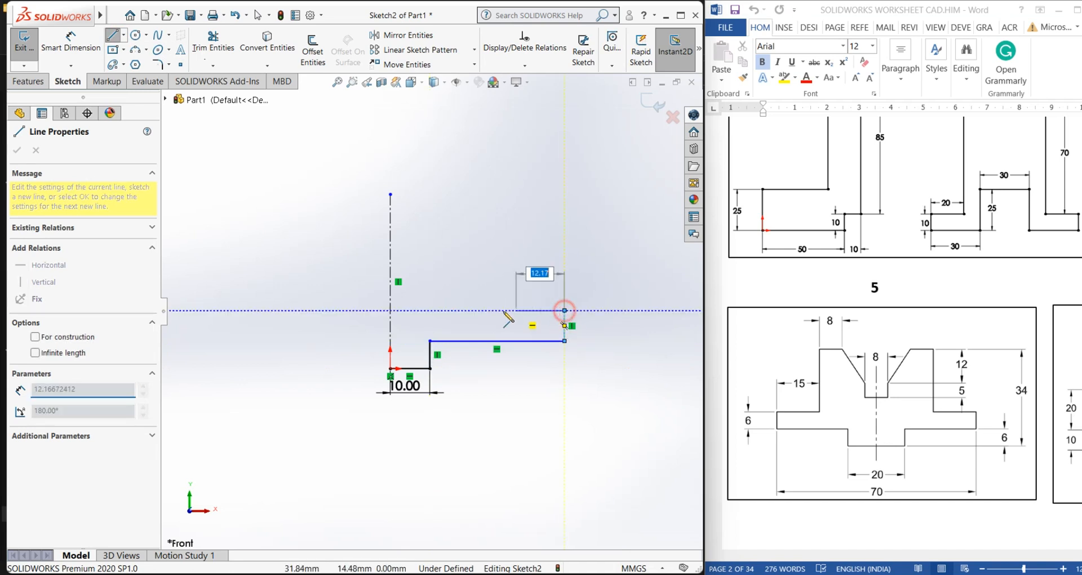
click(485, 310)
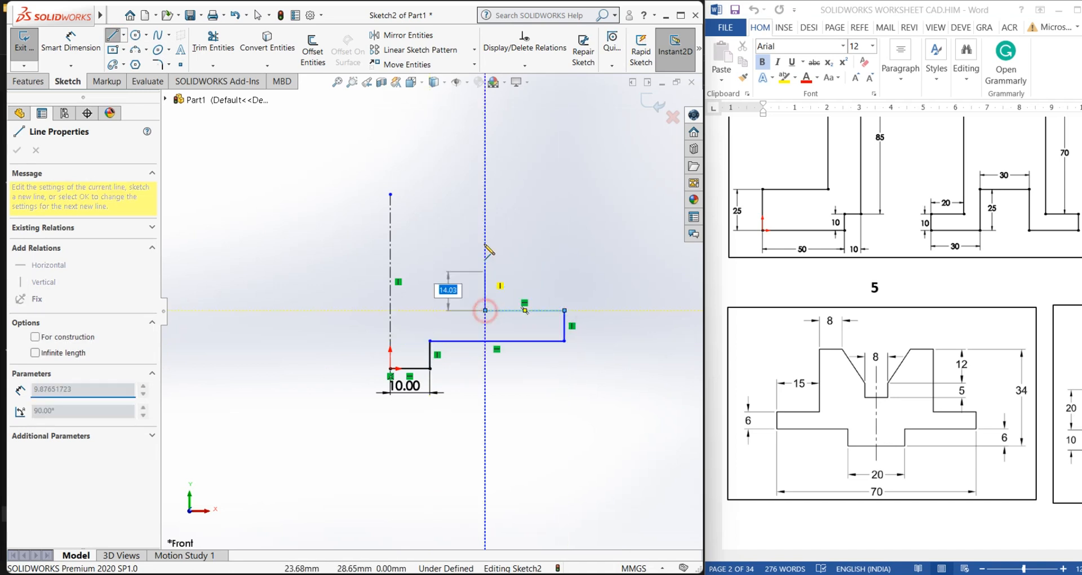
click(485, 195)
click(445, 194)
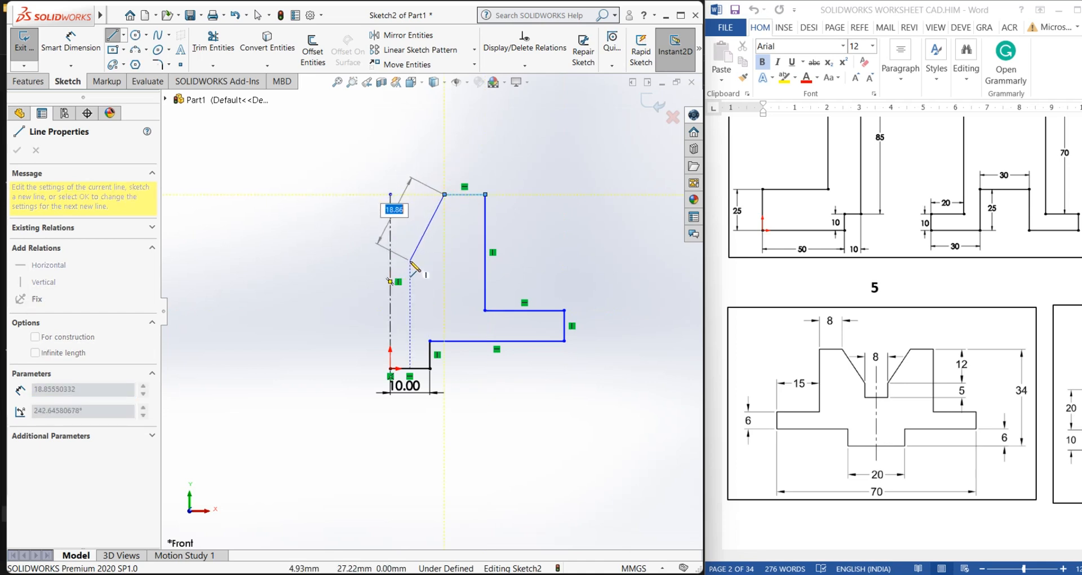
click(410, 261)
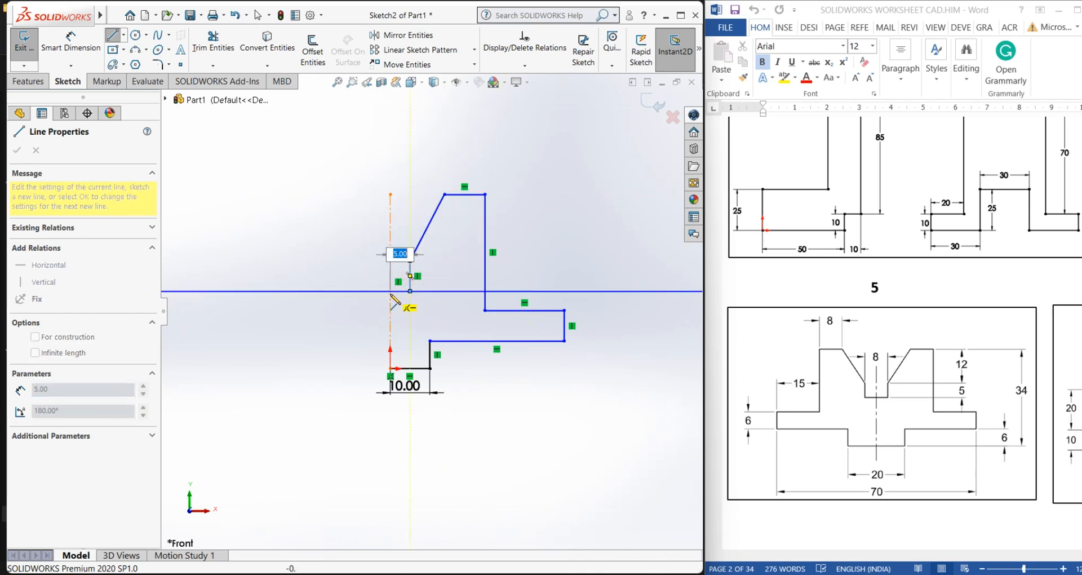
click(391, 294)
right_click(390, 293)
click(404, 305)
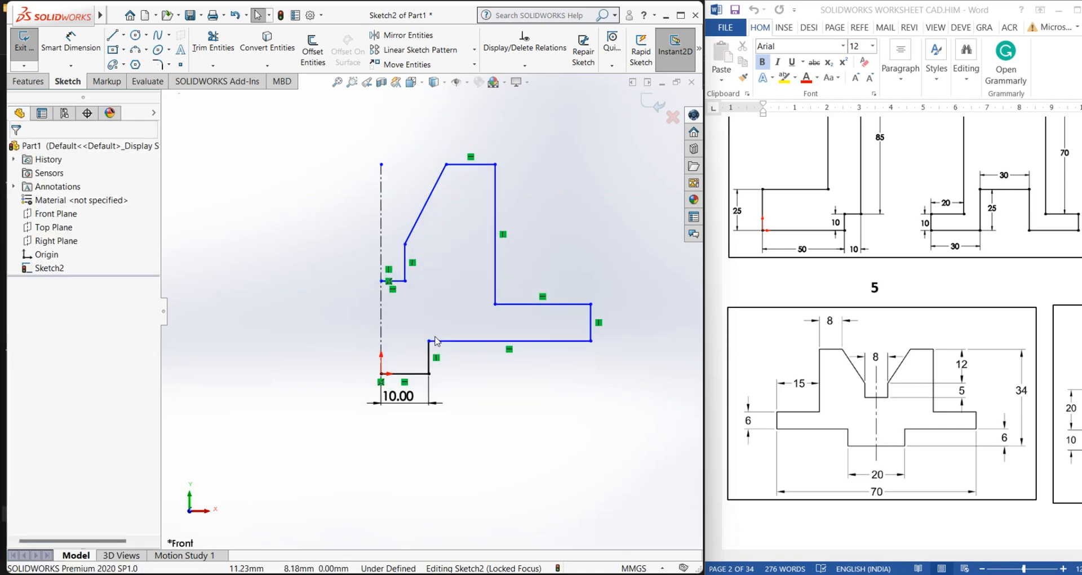
Dimension the first vertical step of the profile as 6 mm
click(57, 47)
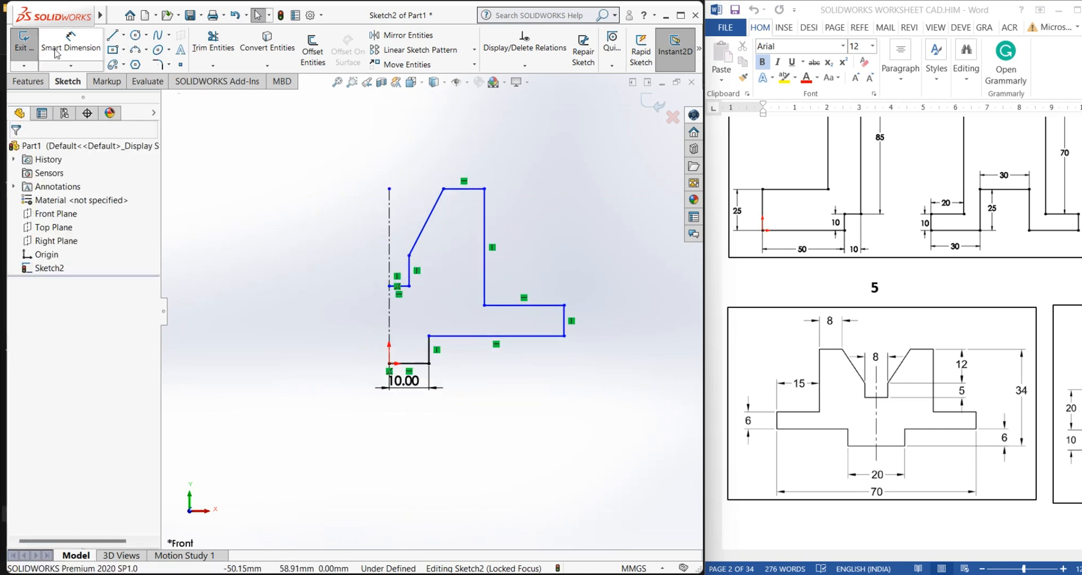
click(430, 348)
click(459, 357)
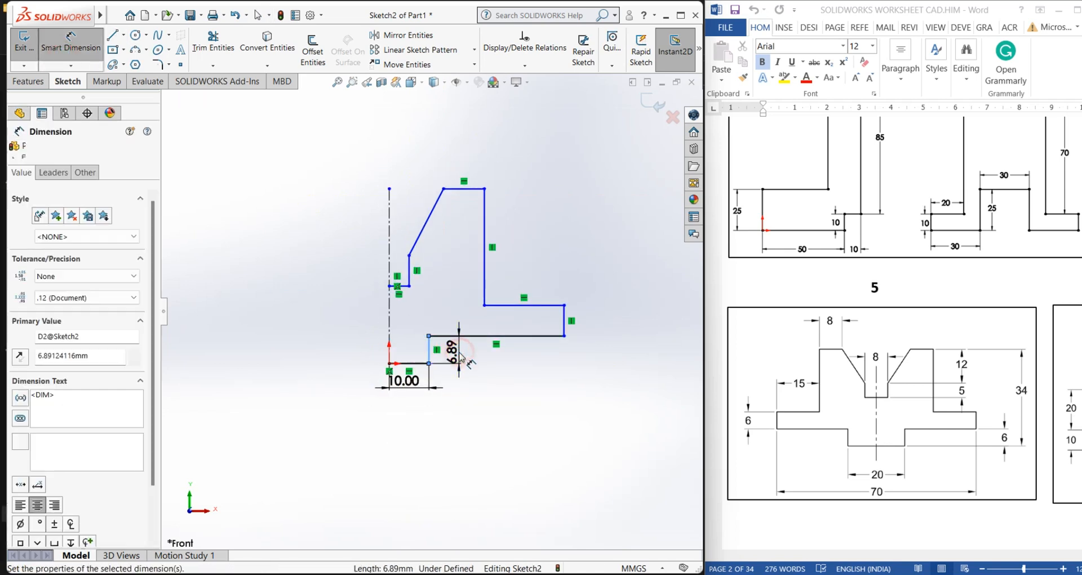
text(6)
key(Return)
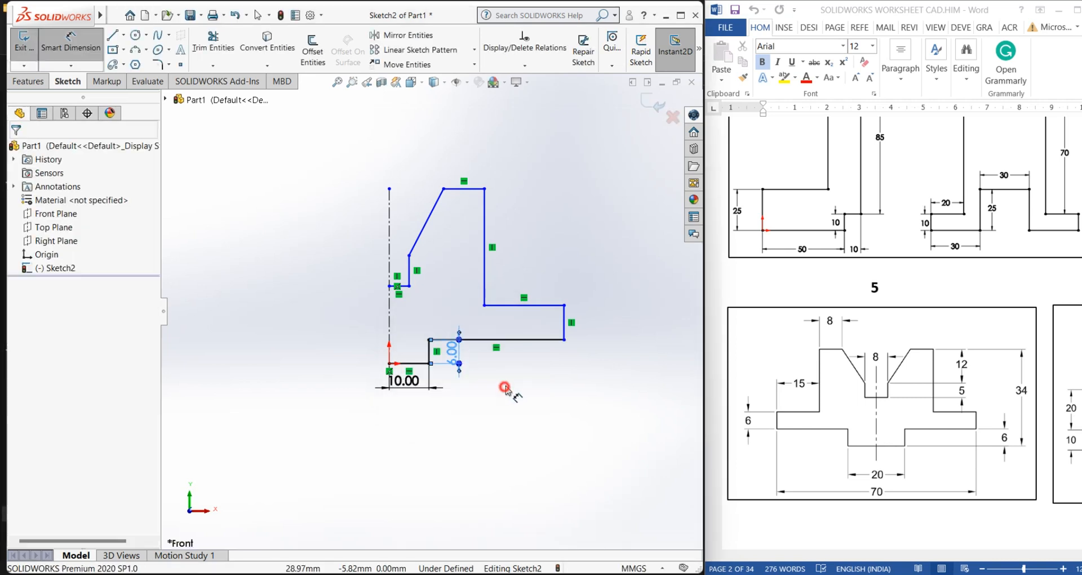
Dimension the lower horizontal edge of the profile as 25 mm
click(522, 340)
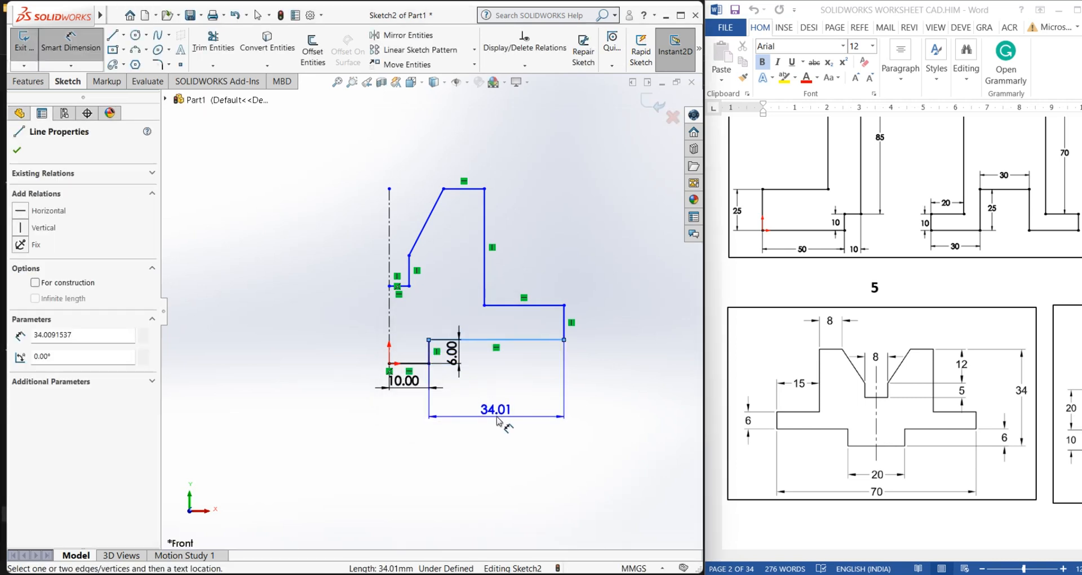
click(497, 420)
text(25)
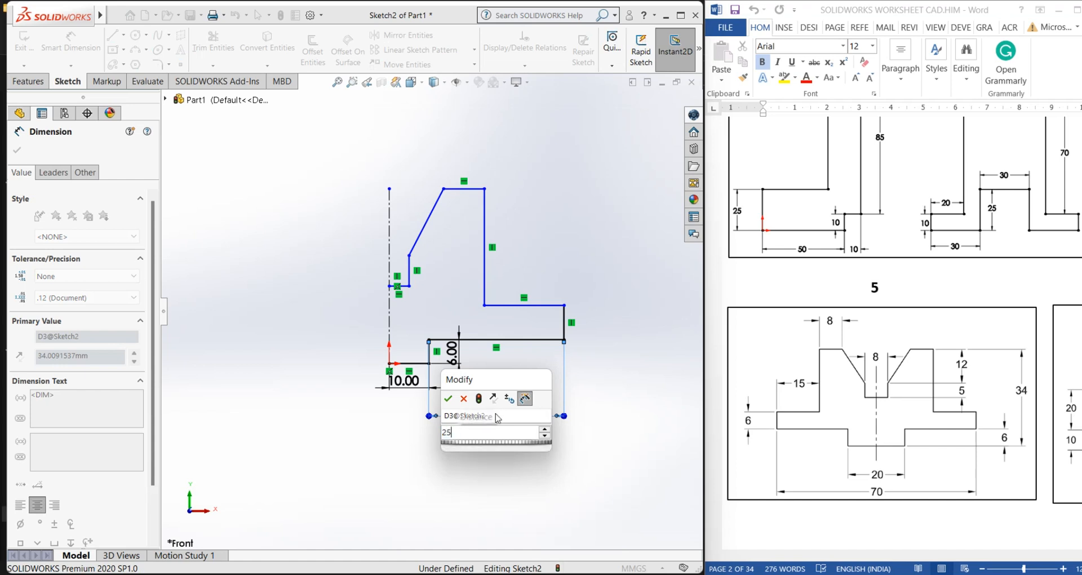
key(Return)
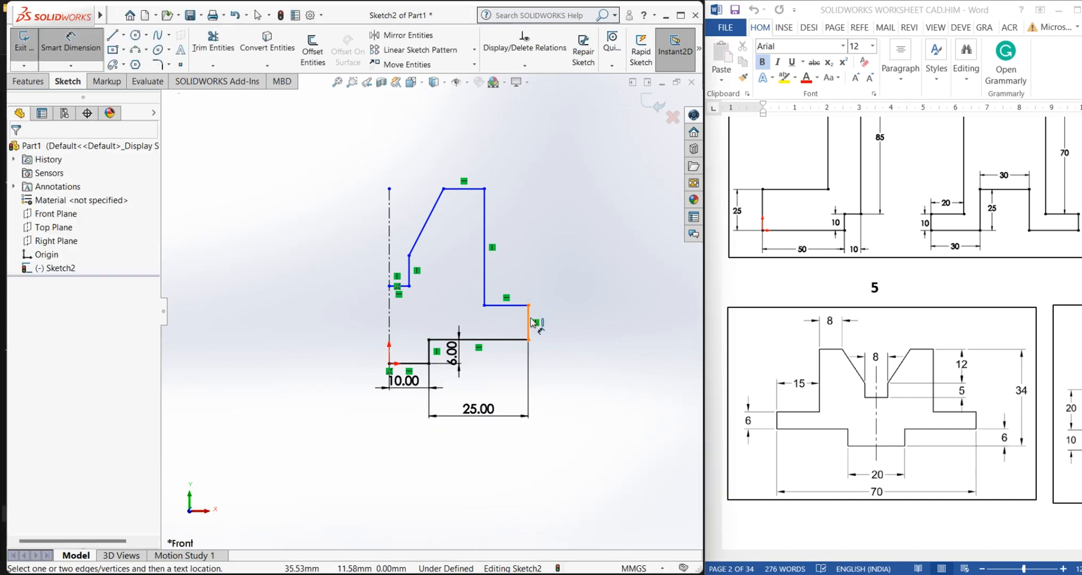
Dimension the short outer vertical edge as 6 mm
click(529, 323)
click(566, 321)
text(62068943mm)
key(Return)
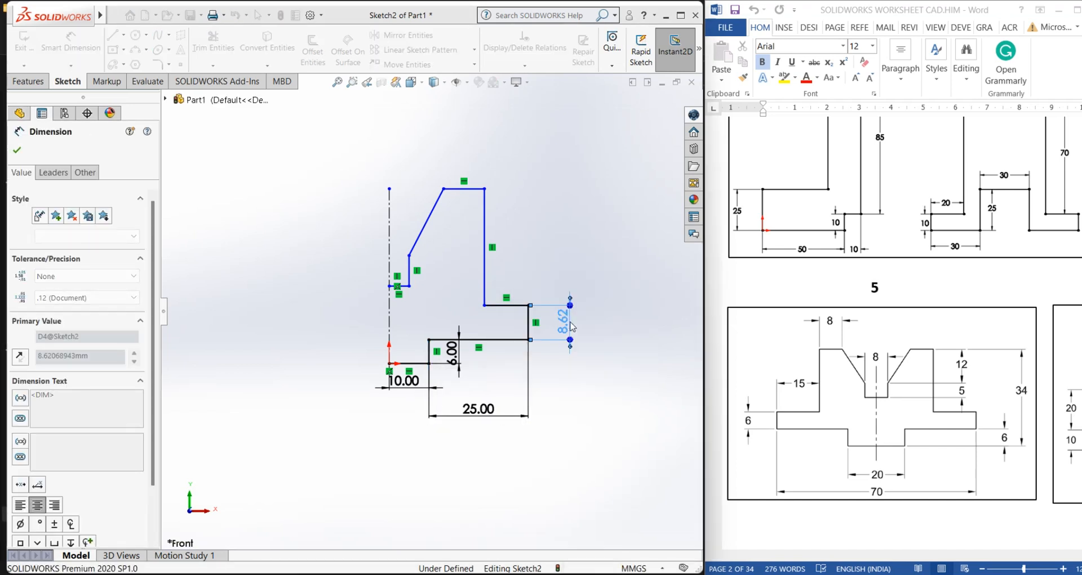
Dimension the tall inner vertical edge as 22 mm
click(549, 244)
click(488, 226)
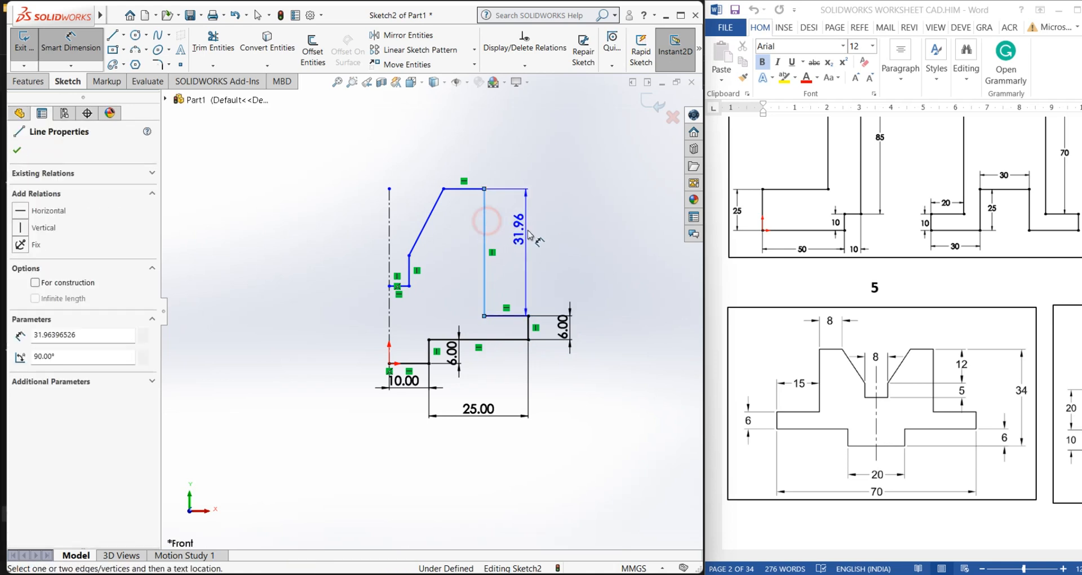
click(528, 231)
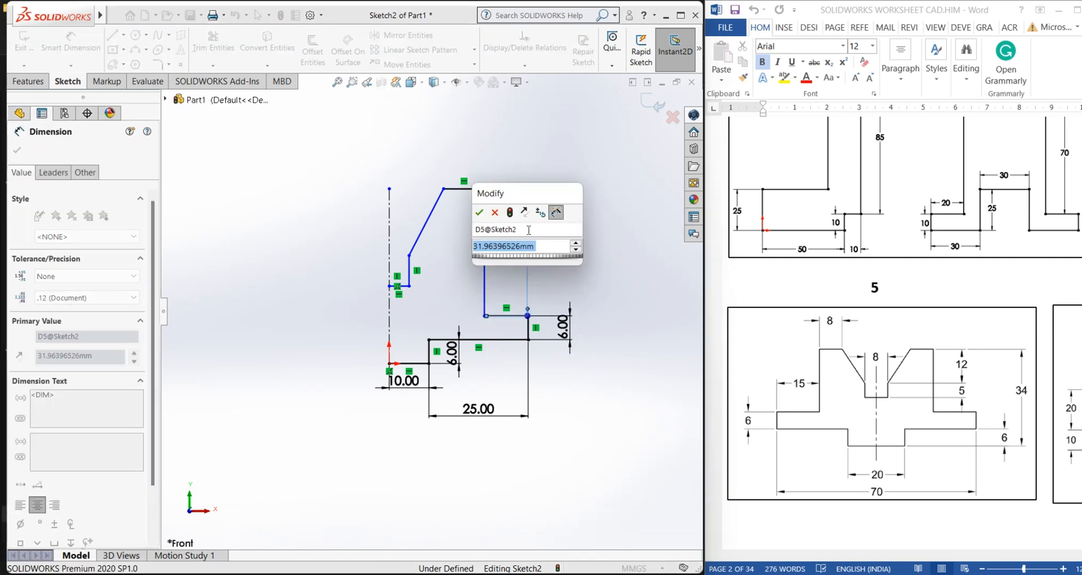
text(3)
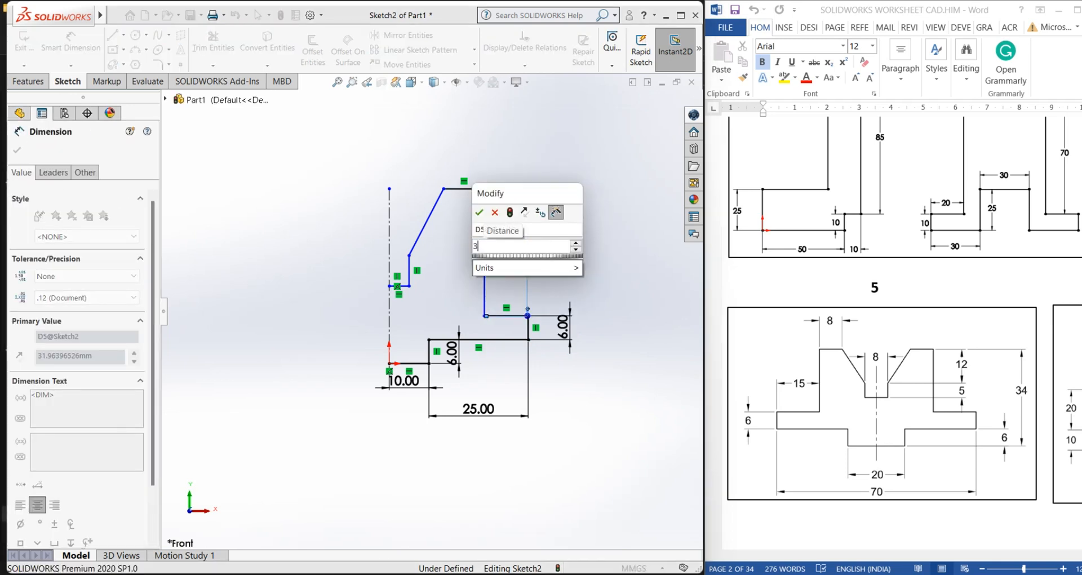
key(BackSpace)
text(22)
key(Return)
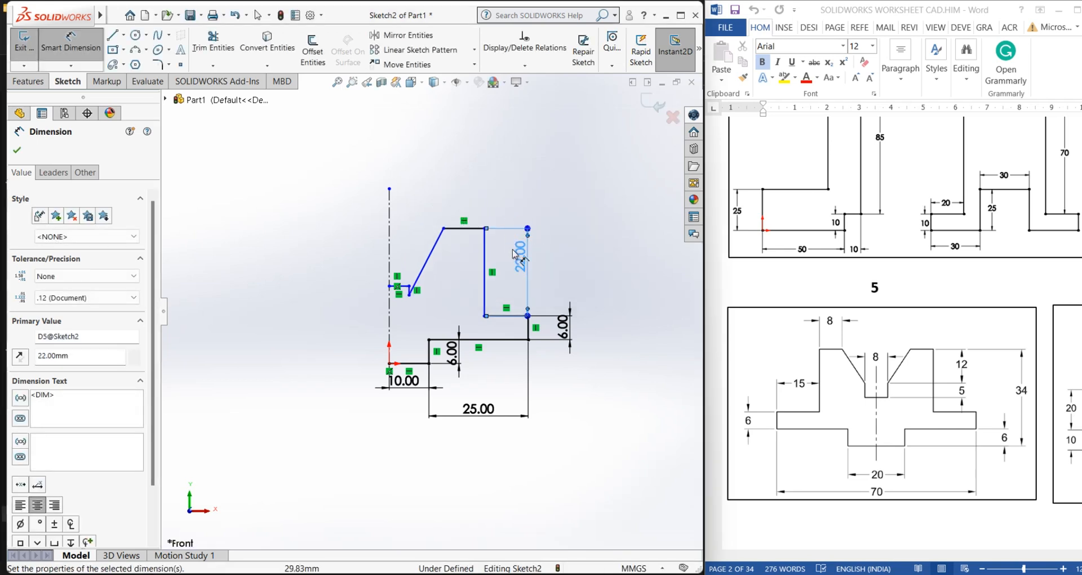
Dimension the middle horizontal ledge as 15 mm
click(557, 265)
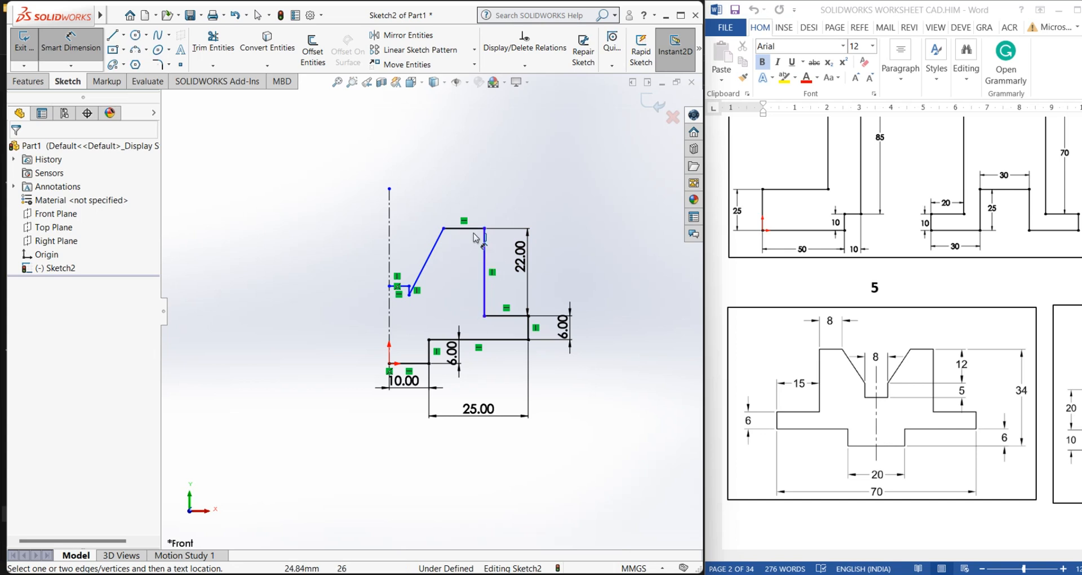
click(498, 317)
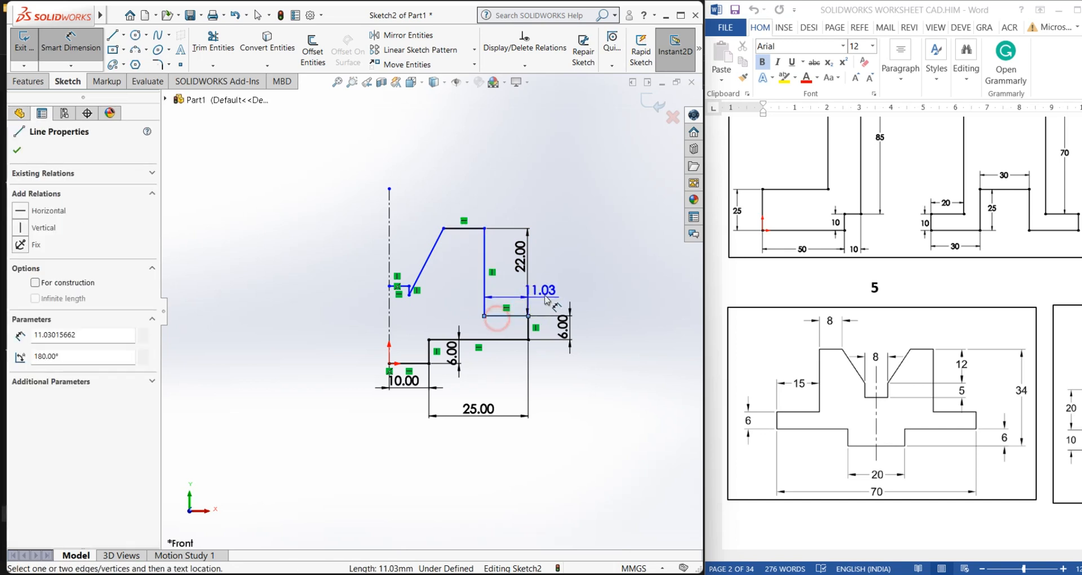
click(590, 294)
text(15)
key(Return)
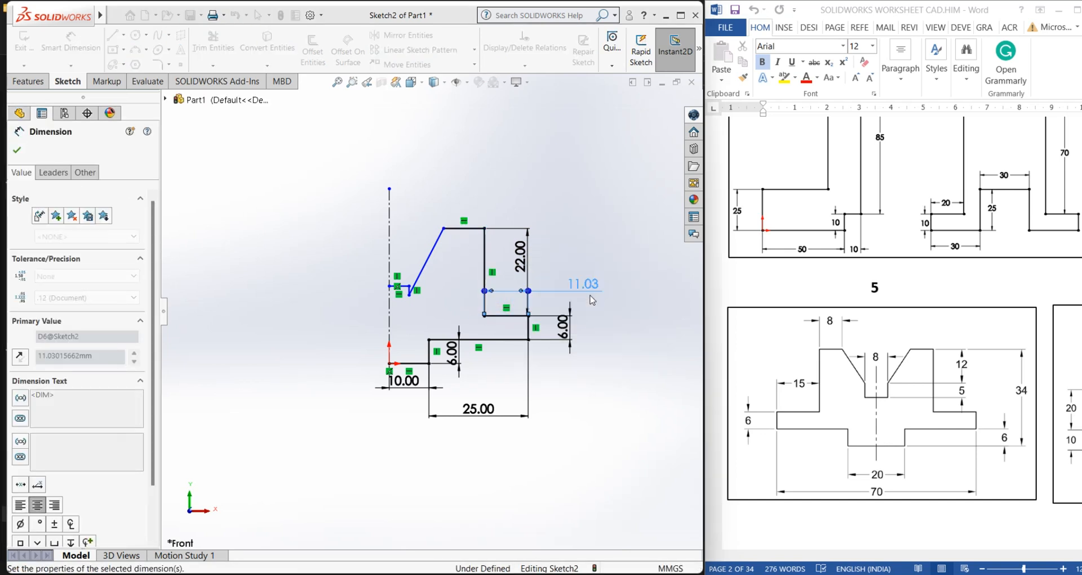
Dimension the top horizontal edge as 8 mm
click(644, 344)
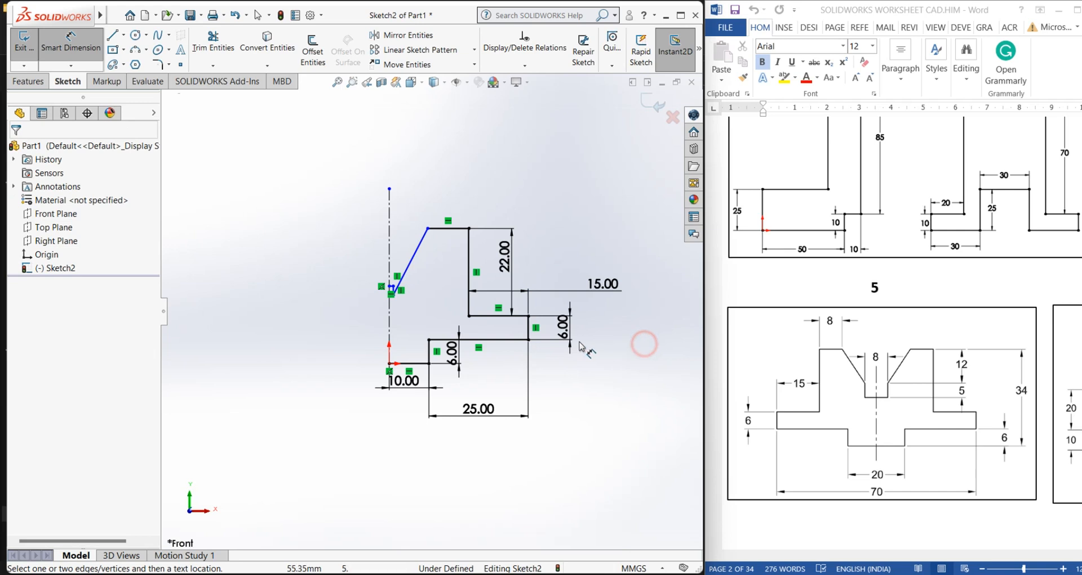
click(439, 229)
click(448, 192)
key(Return)
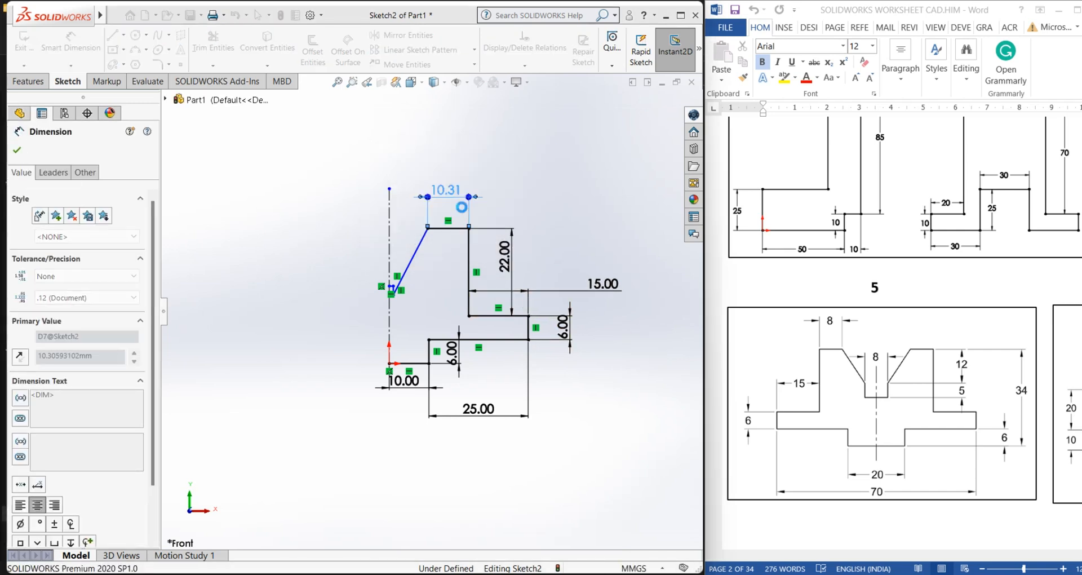
click(411, 145)
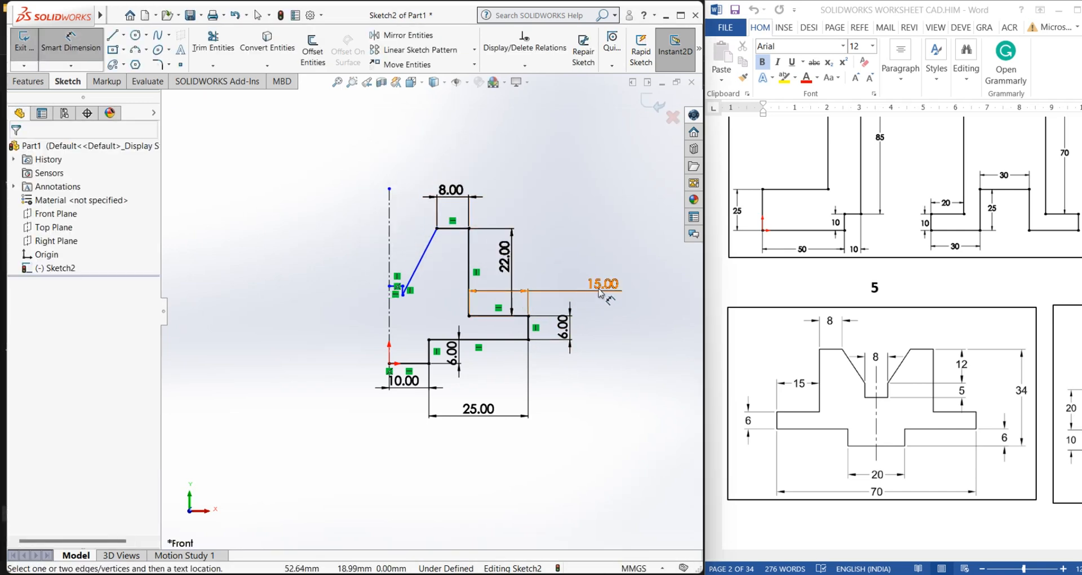
Reposition the 15 mm and 25 mm dimensions so they sit neatly beside the profile
drag(600, 292, 489, 333)
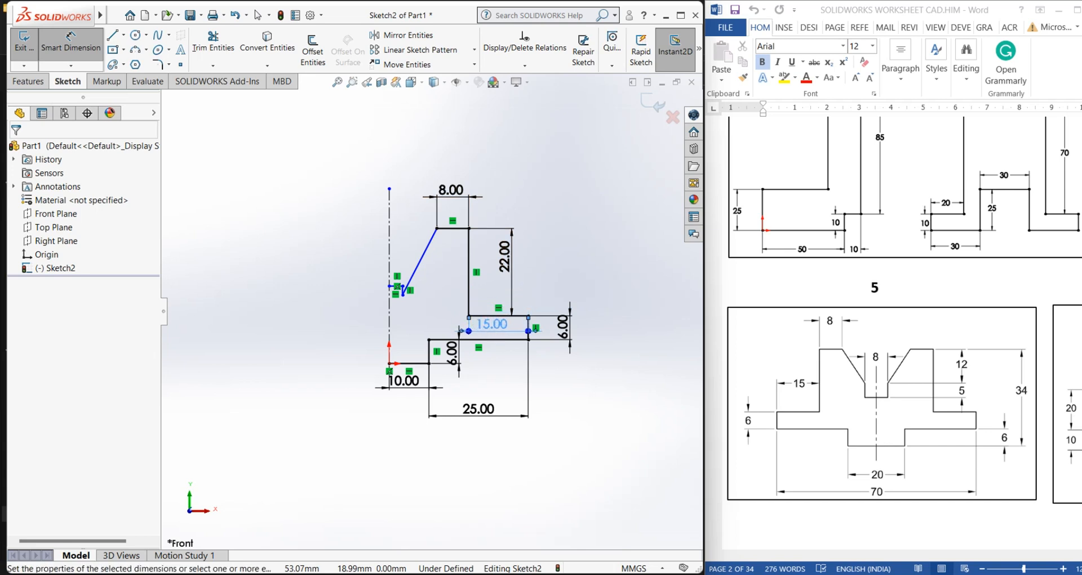
click(581, 393)
scroll(464, 328, down, 2)
scroll(460, 369, up, 1)
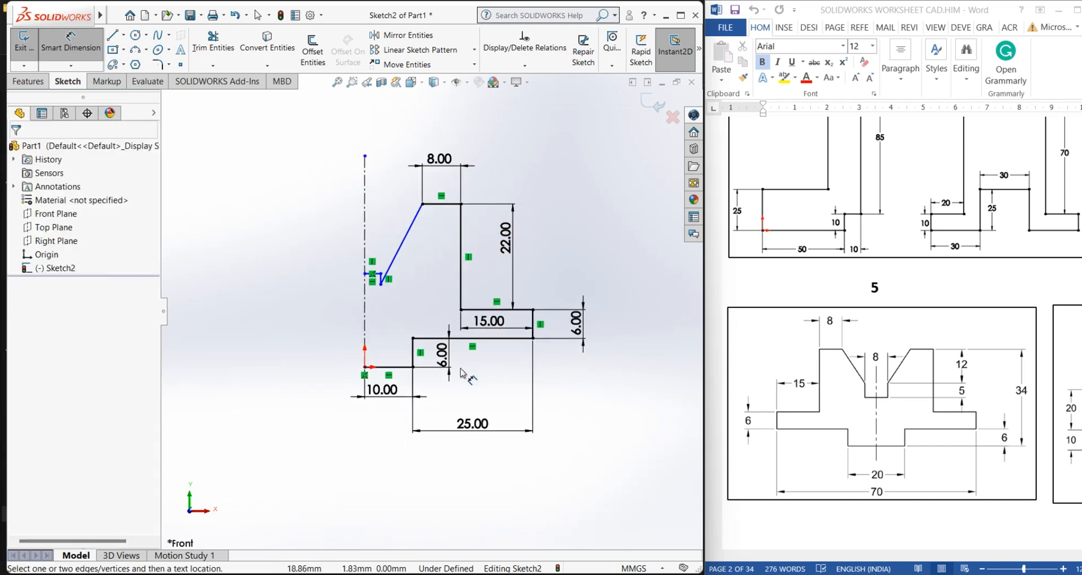
drag(473, 430, 479, 395)
click(499, 455)
scroll(432, 260, down, 1)
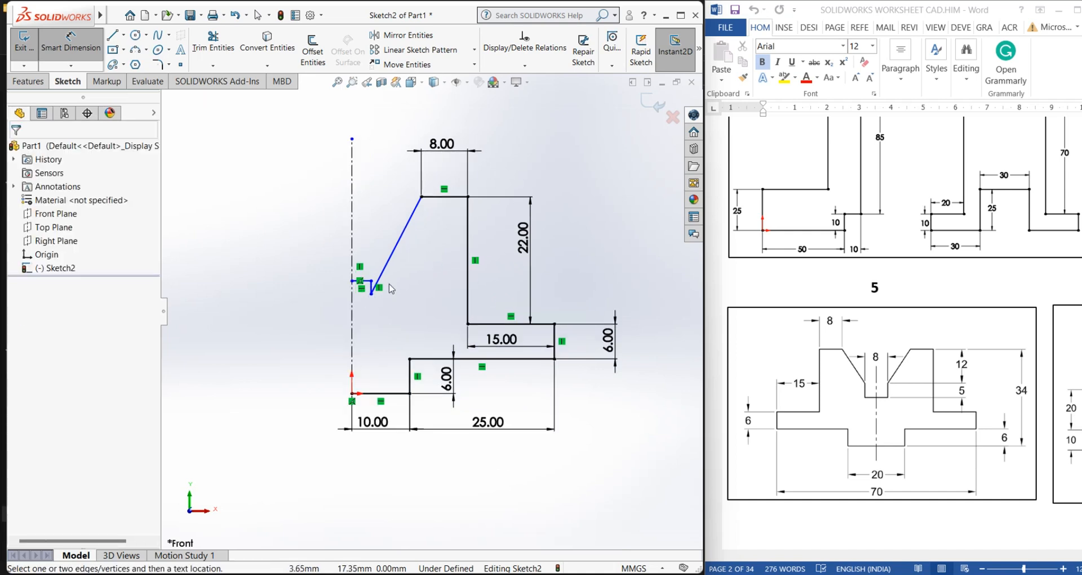
scroll(391, 289, down, 1)
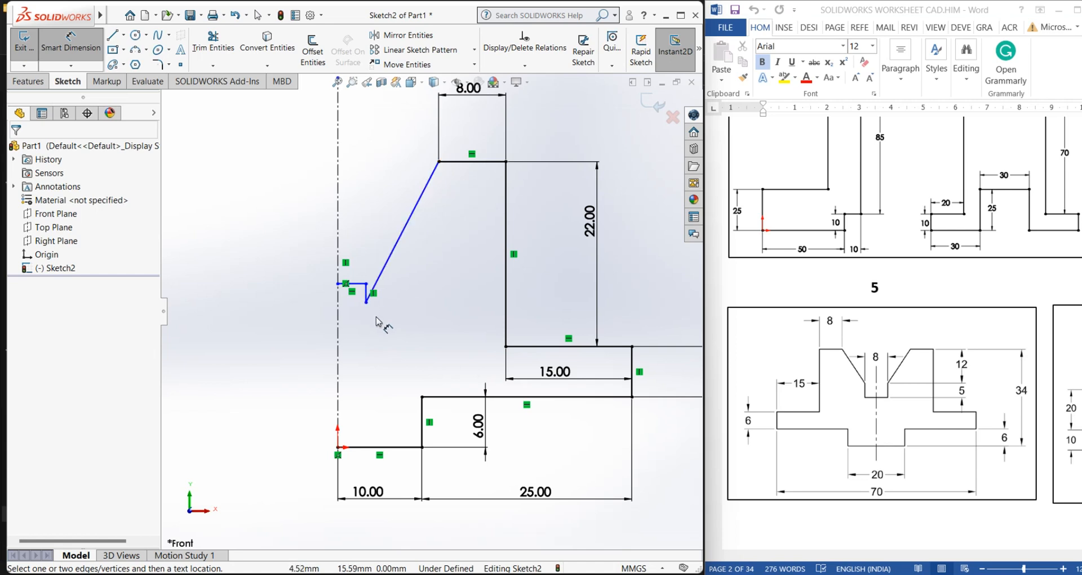
scroll(448, 319, up, 1)
scroll(441, 195, down, 1)
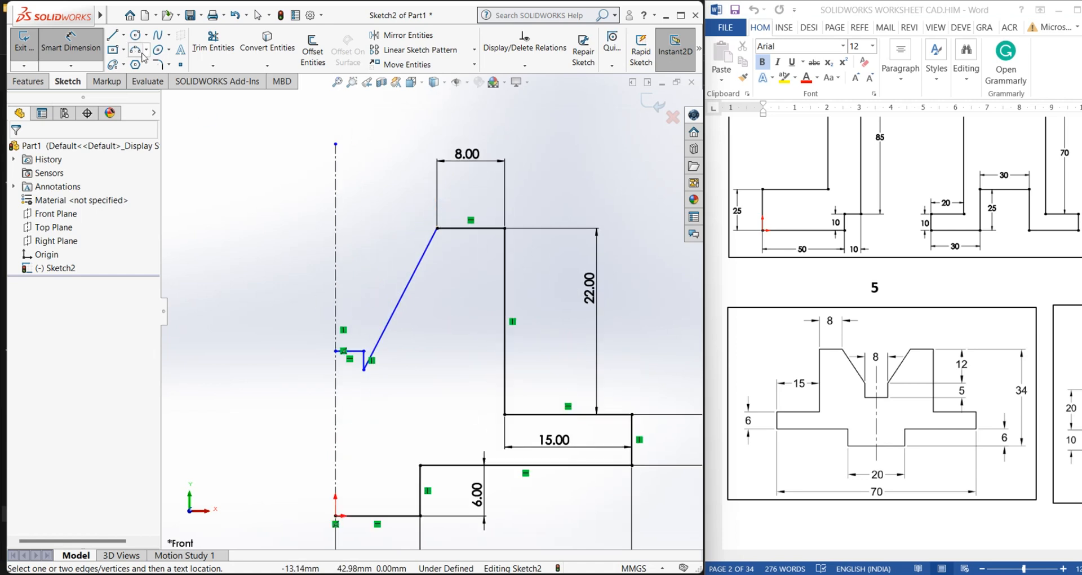
Dimension the vertical rise of the sloped edge, from its top corner to its lower end, as 12 mm
click(437, 228)
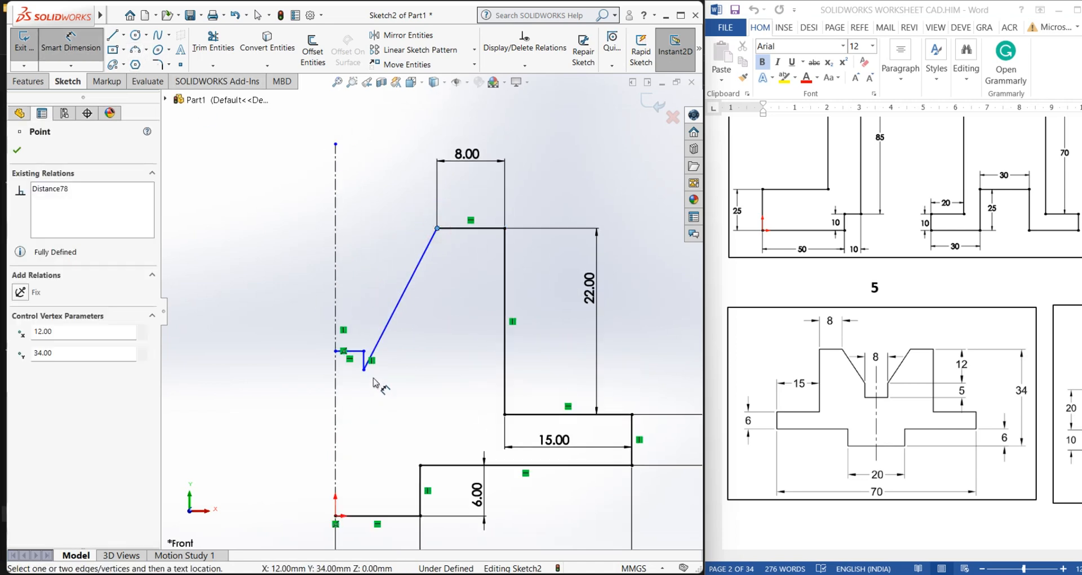
click(364, 369)
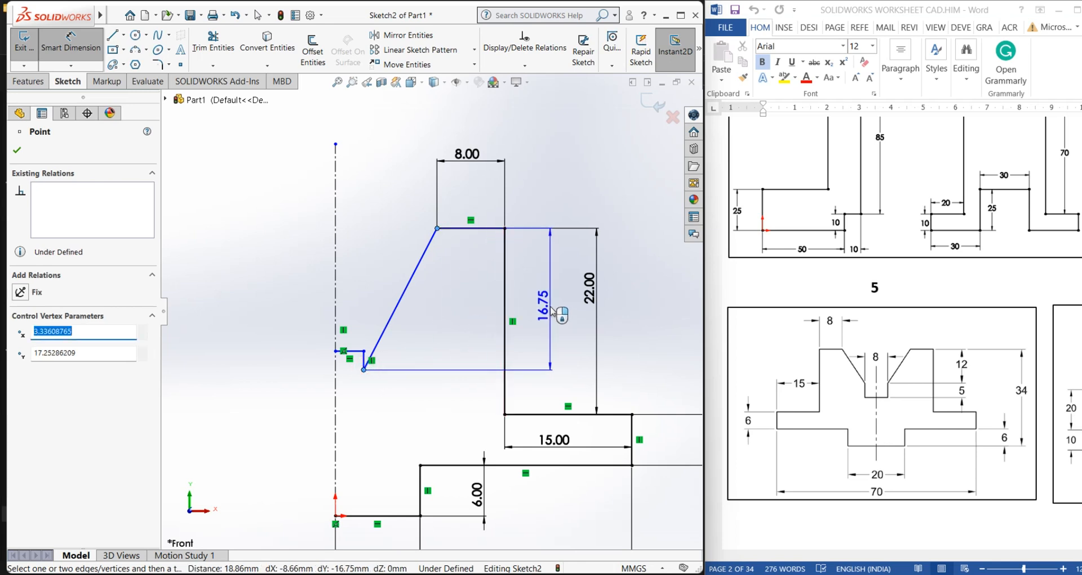
click(553, 311)
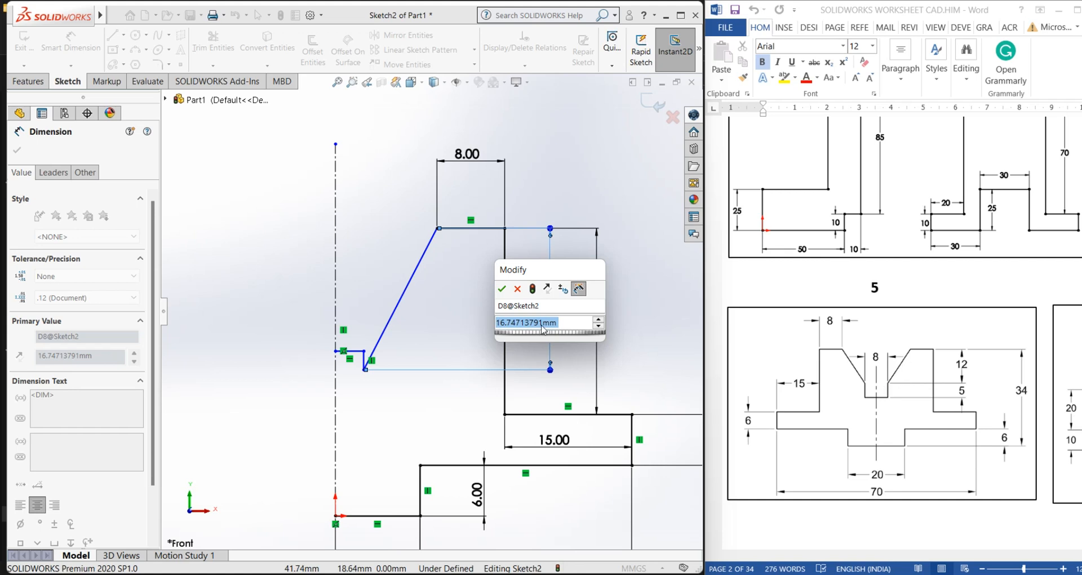
text(12)
key(Return)
click(395, 394)
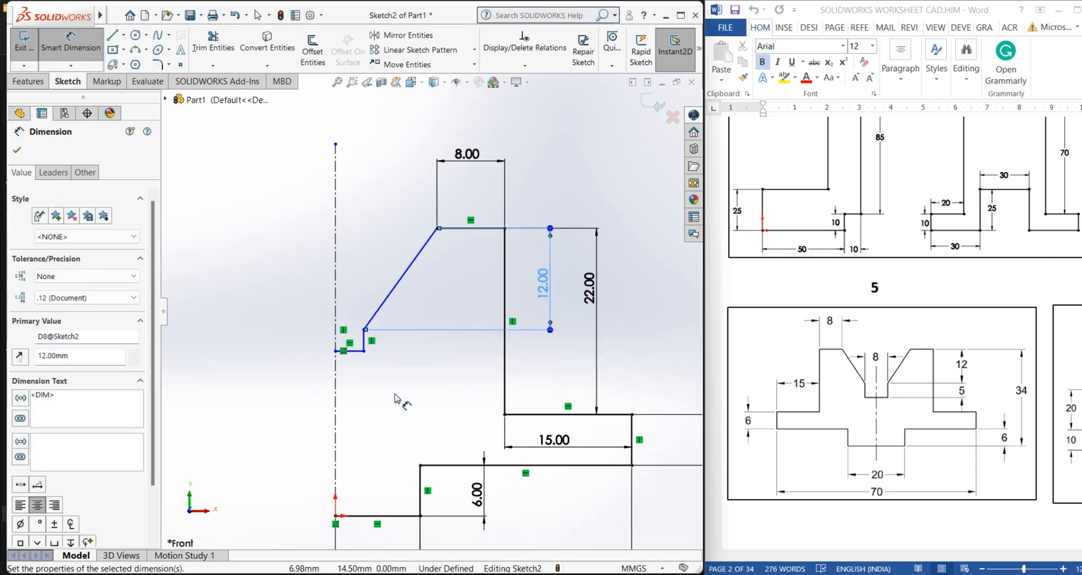
Dimension the short vertical edge next to the centerline as 5 mm
click(364, 339)
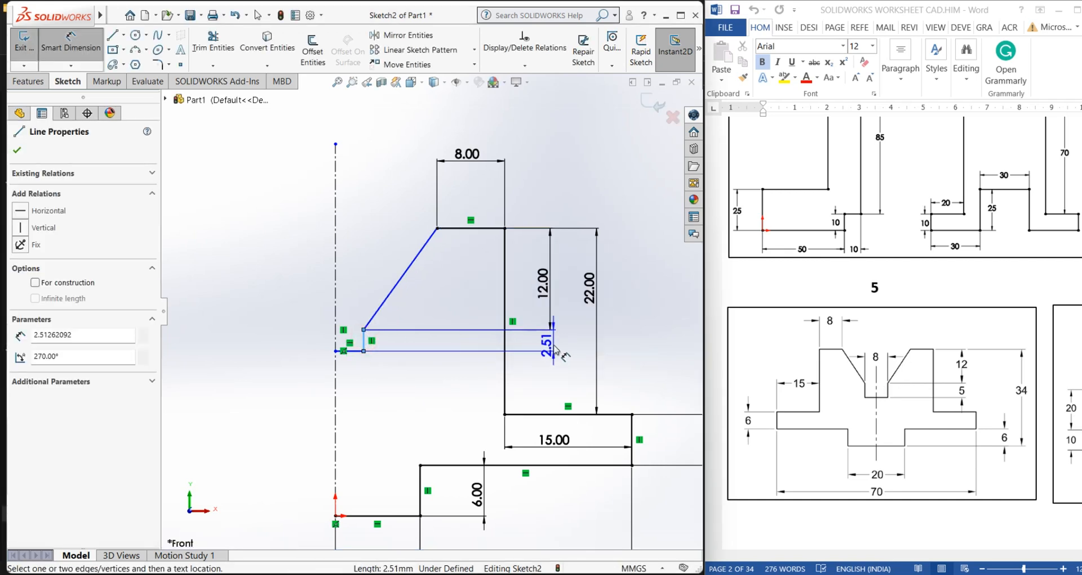
click(555, 348)
text(5)
key(Return)
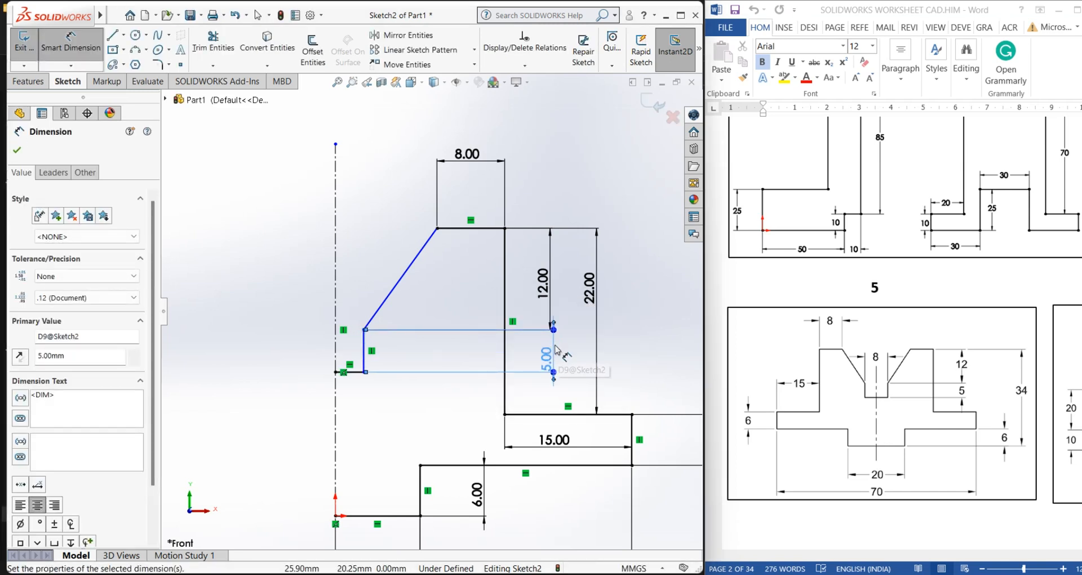
click(387, 412)
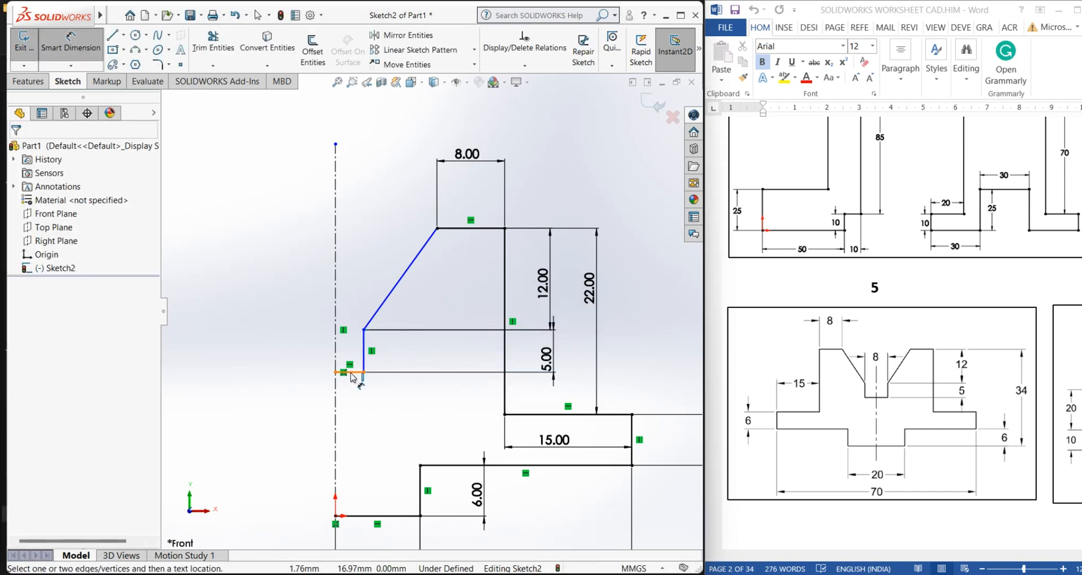
Dimension the short horizontal edge meeting the centerline as 4 mm
scroll(432, 312, up, 2)
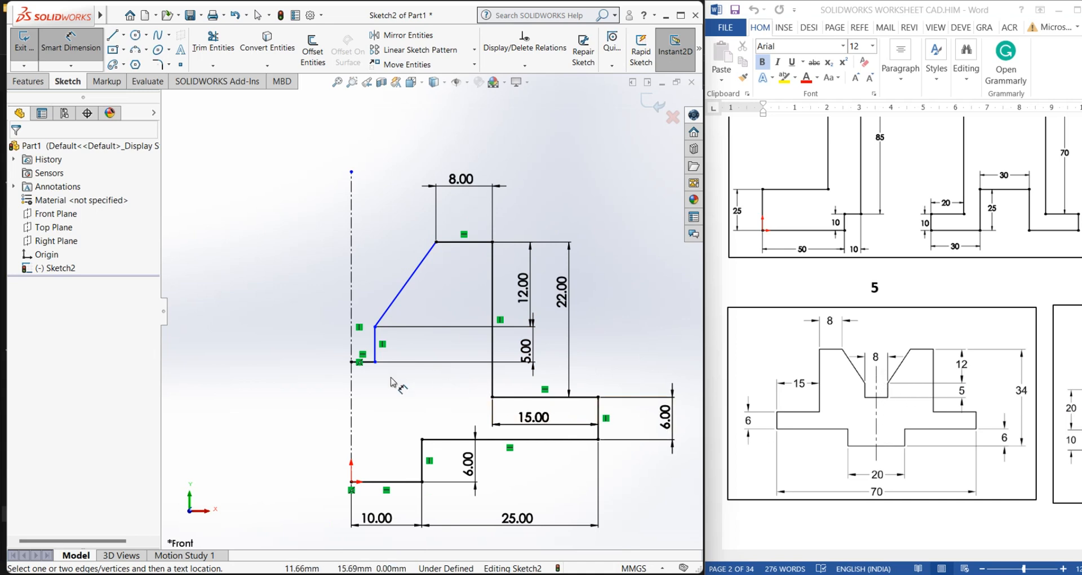
click(363, 362)
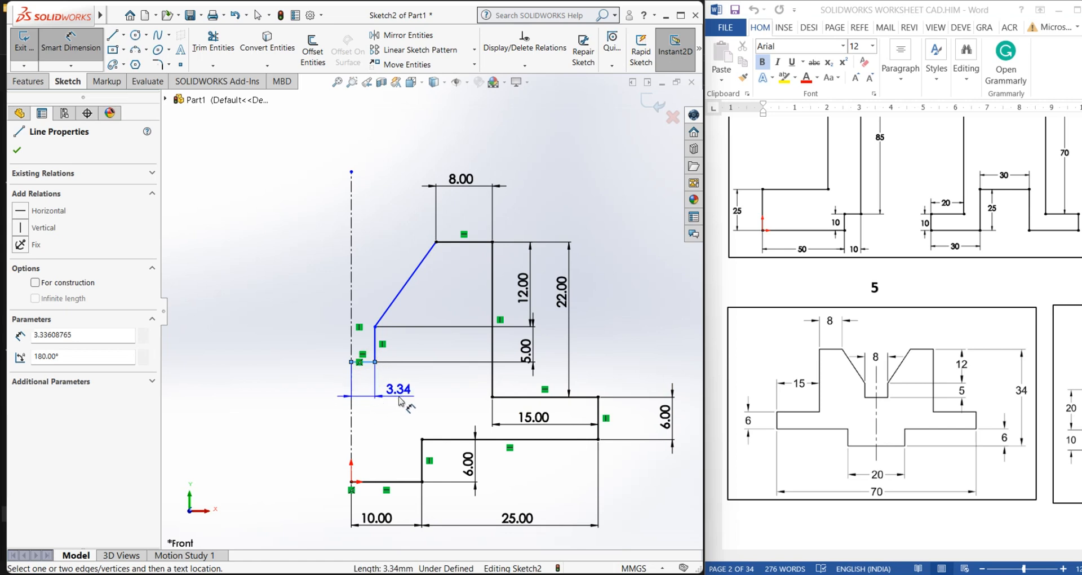
click(399, 396)
key(Return)
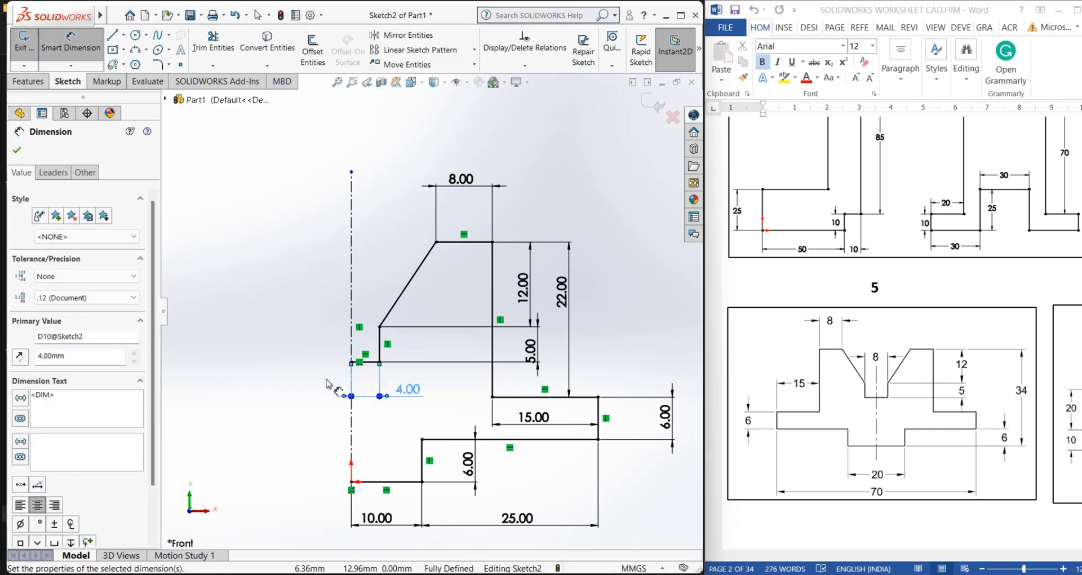
click(316, 376)
scroll(472, 324, up, 2)
scroll(332, 305, down, 1)
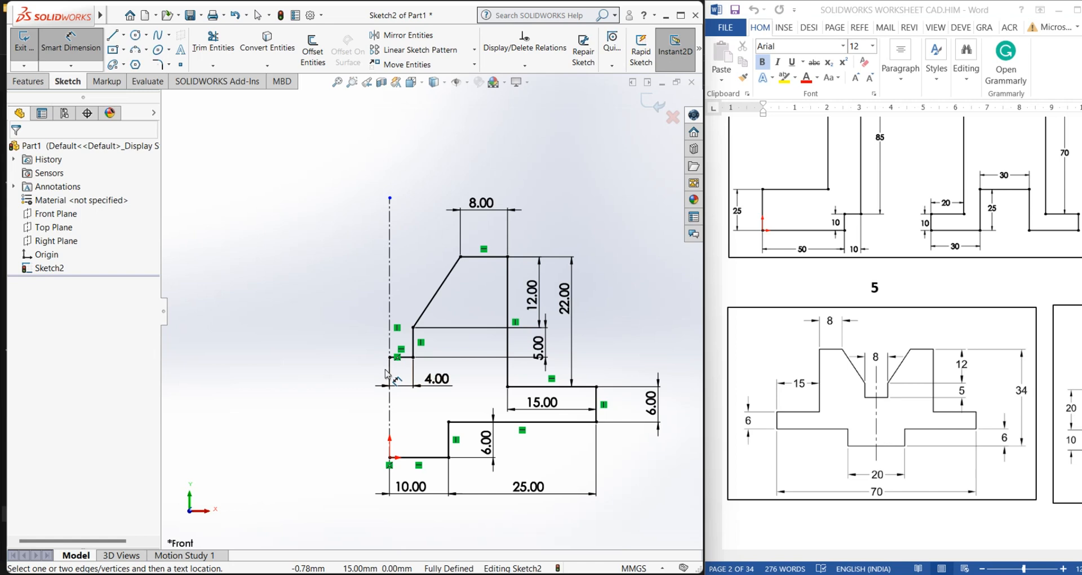
Move the 5 mm and 12 mm dimensions to clearer positions
drag(538, 346, 435, 345)
mouse_move(532, 294)
mouse_down()
mouse_move(491, 305)
mouse_move(540, 302)
mouse_move(529, 305)
mouse_up()
click(641, 302)
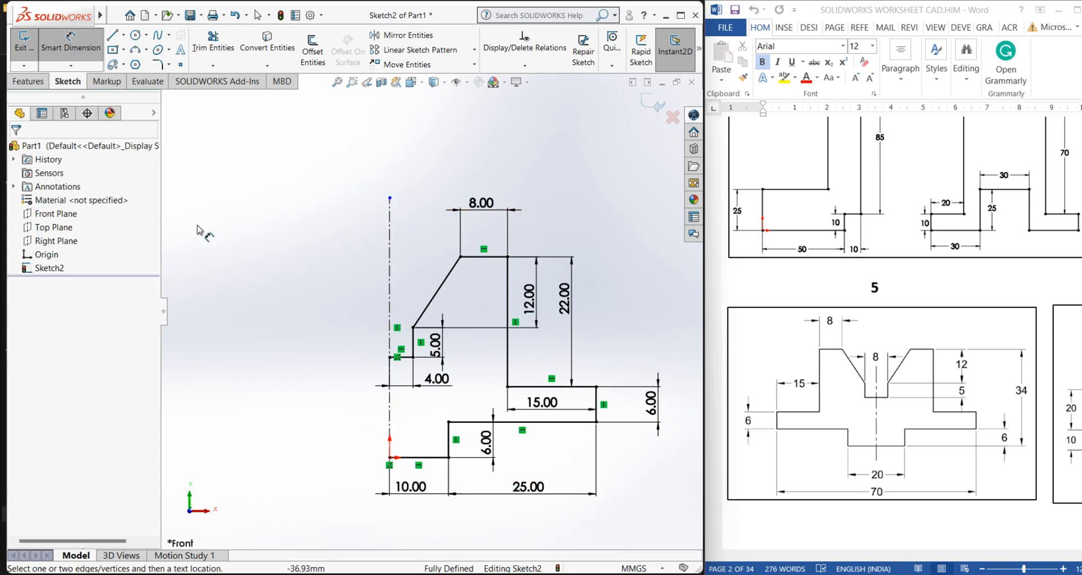
Open Mirror Entities, pick the half-profile edges one at a time, then clear that selection
click(397, 36)
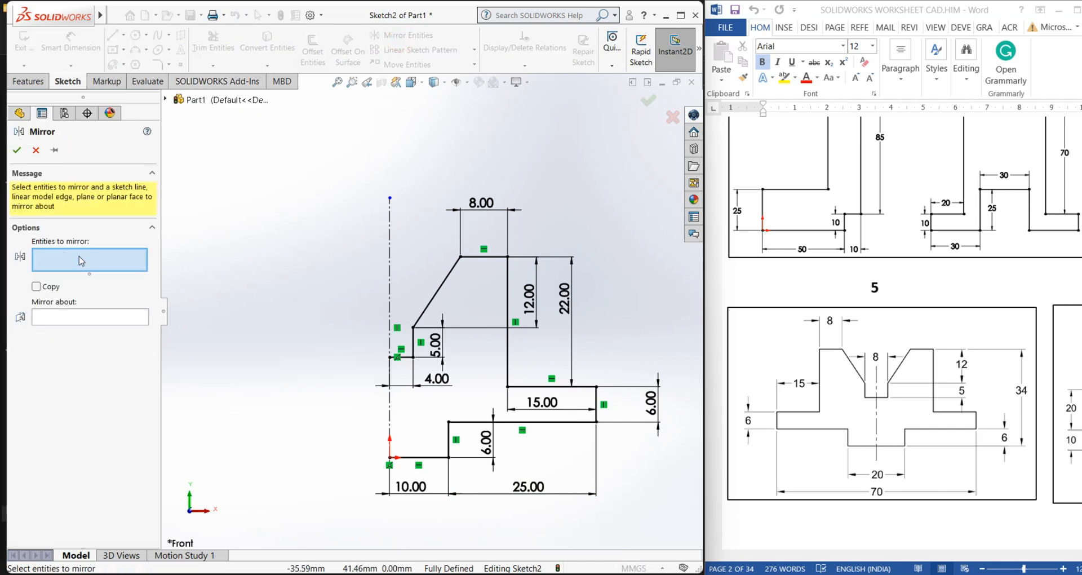
click(404, 357)
click(412, 343)
click(436, 298)
click(475, 257)
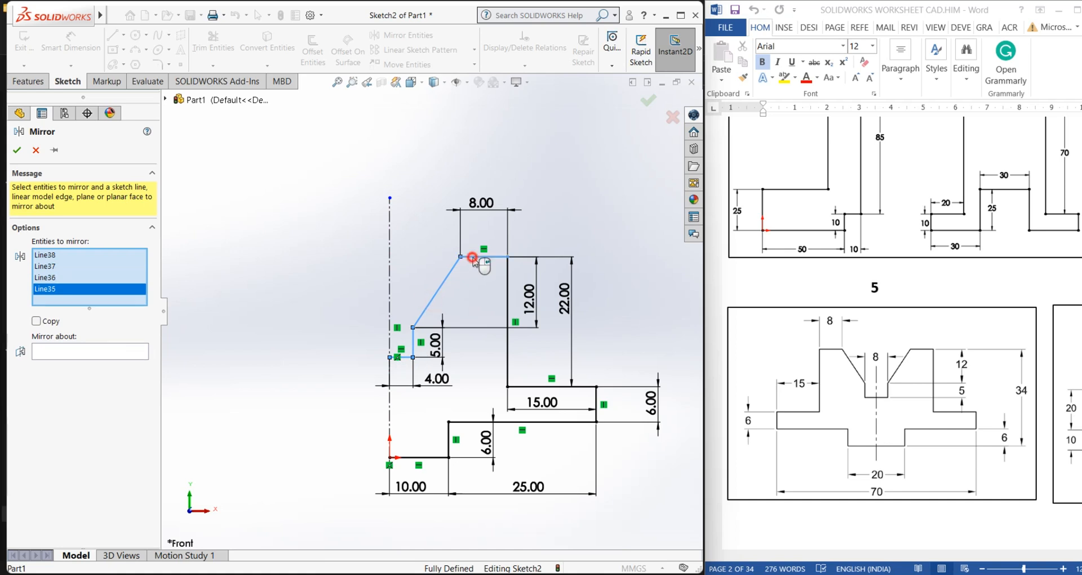
click(506, 291)
click(527, 387)
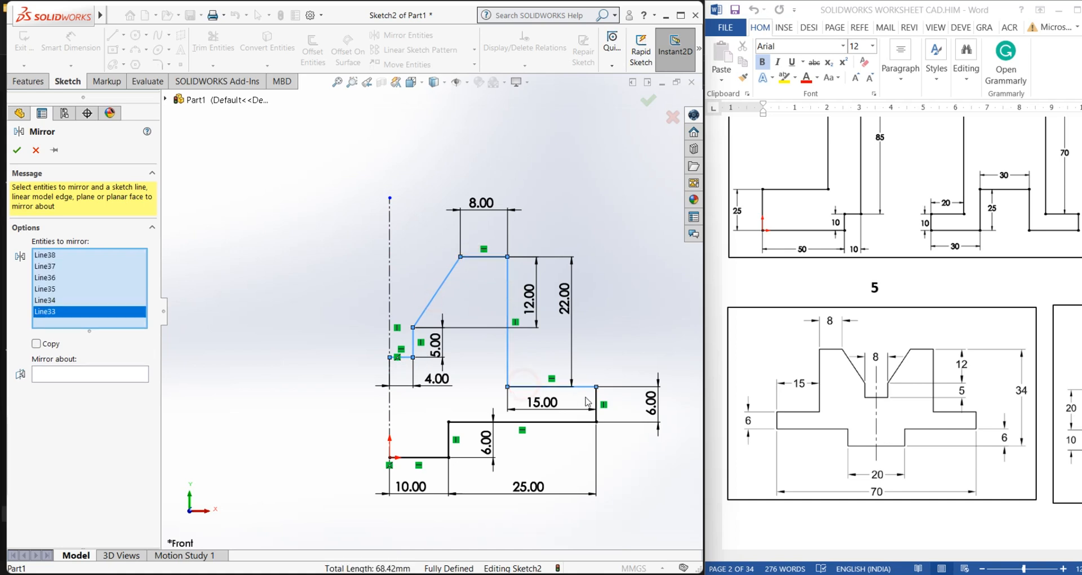
click(597, 402)
click(550, 422)
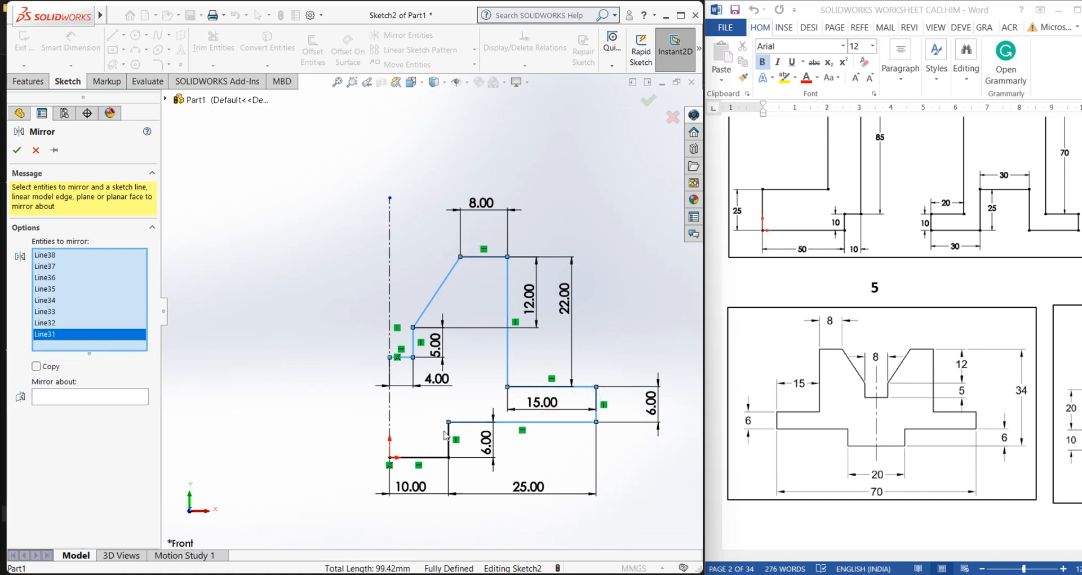
click(448, 433)
click(436, 457)
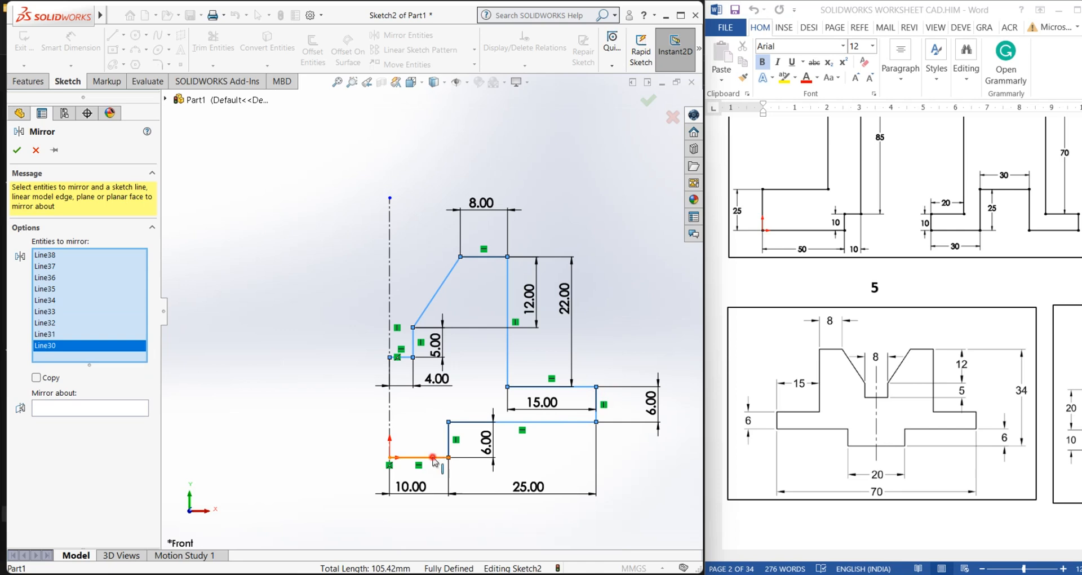
right_click(85, 299)
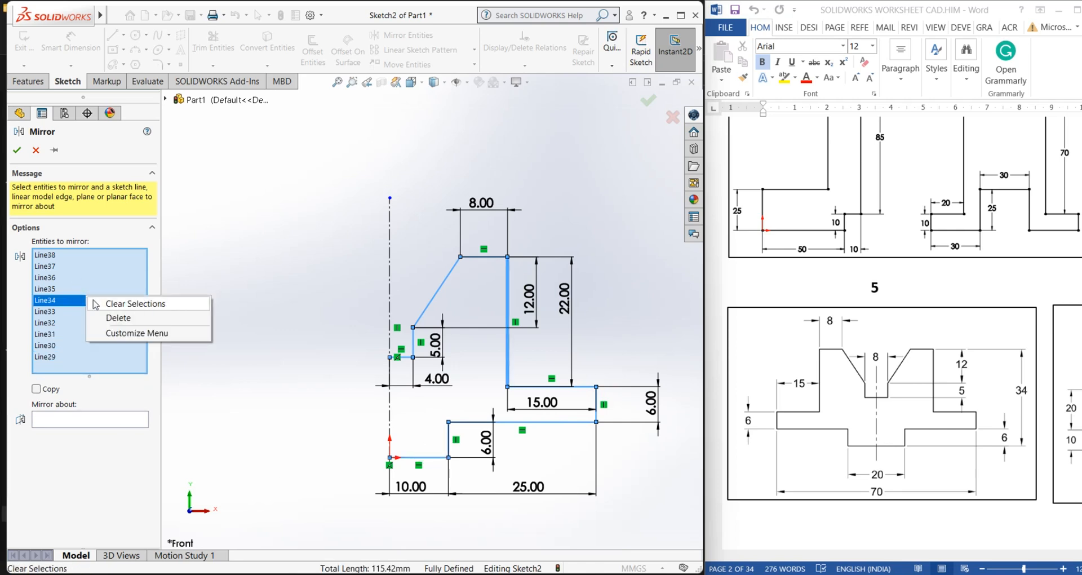
click(130, 304)
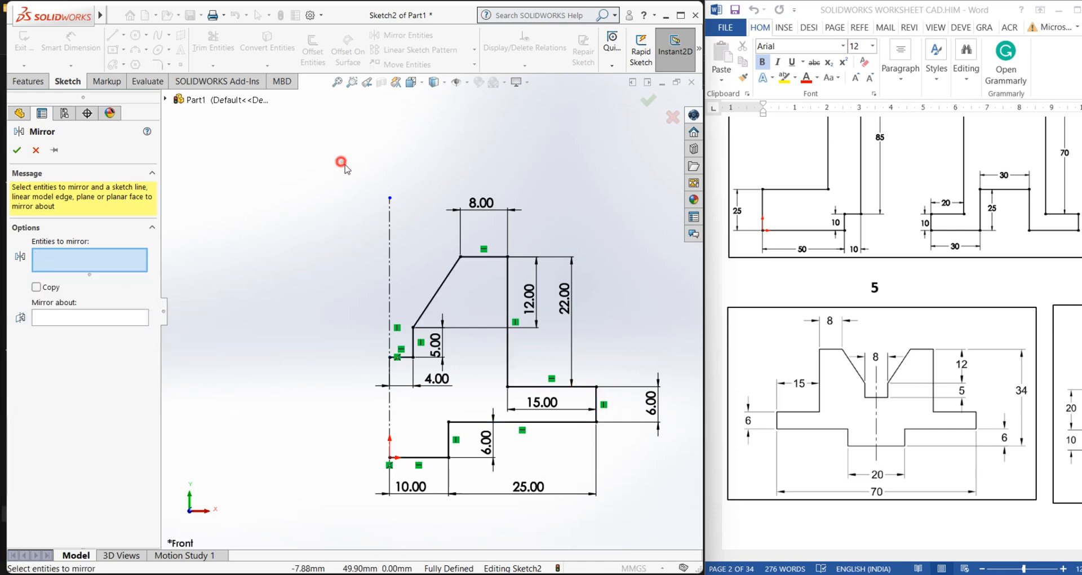
Box-select the whole half-profile and mirror it about the vertical centerline with Copy enabled
mouse_move(343, 164)
mouse_down()
mouse_move(406, 169)
mouse_move(665, 514)
mouse_up()
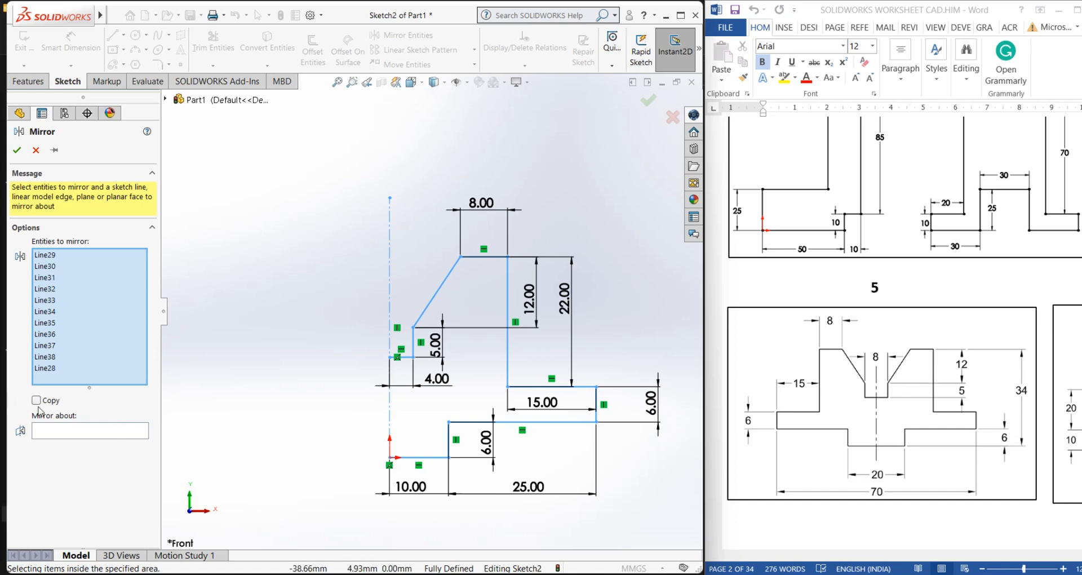
click(74, 431)
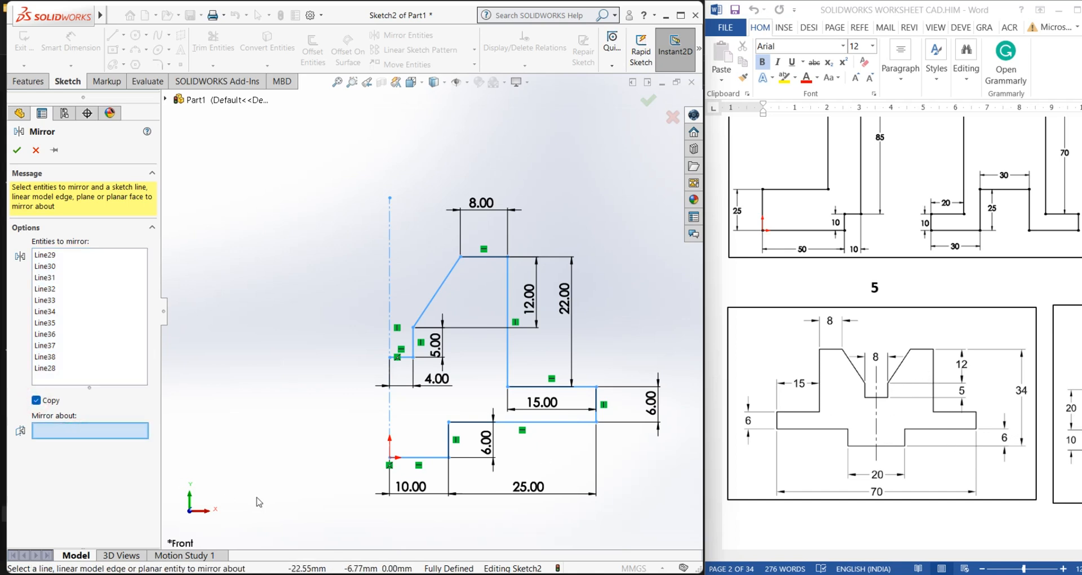
click(389, 267)
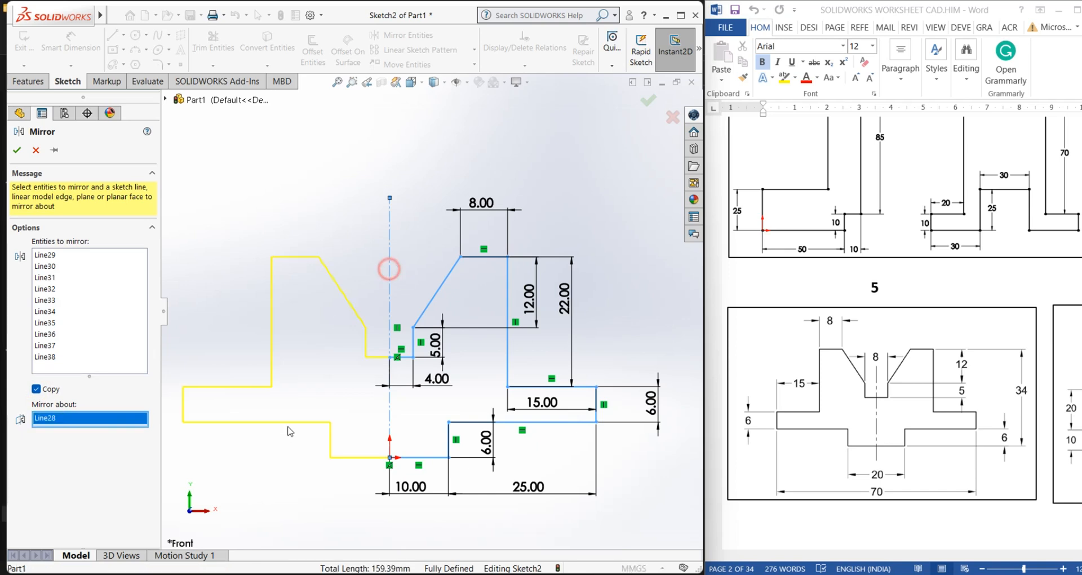
click(17, 149)
click(358, 180)
scroll(356, 358, up, 2)
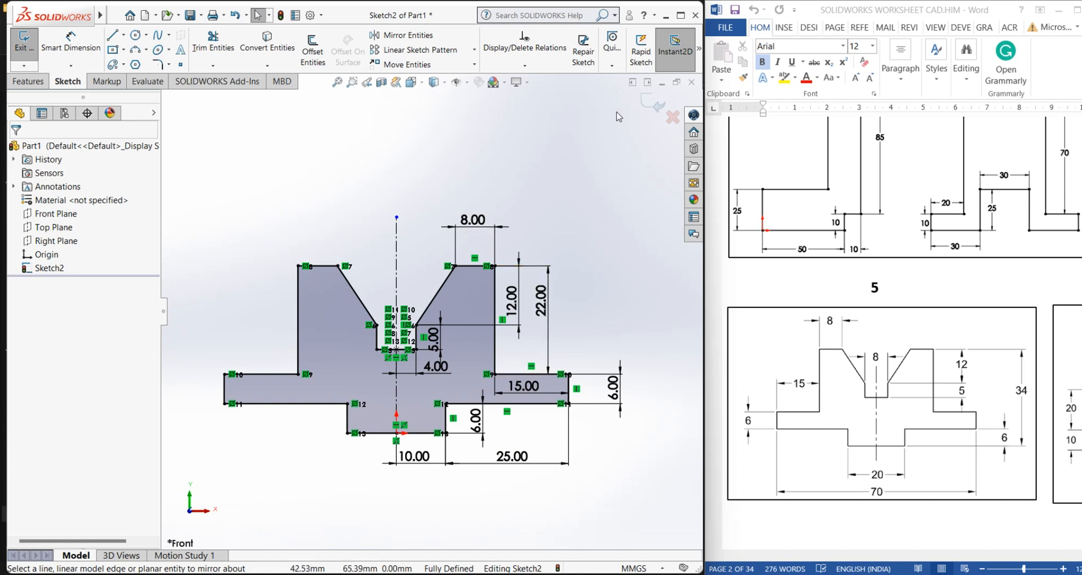
Exit the sketch and extrude the full symmetric profile into a solid by dragging the depth handle
click(653, 104)
mouse_move(396, 370)
middle_down()
mouse_move(481, 362)
mouse_move(547, 297)
mouse_move(442, 435)
mouse_move(503, 464)
mouse_move(458, 321)
mouse_move(474, 534)
mouse_move(439, 461)
mouse_move(443, 424)
middle_up()
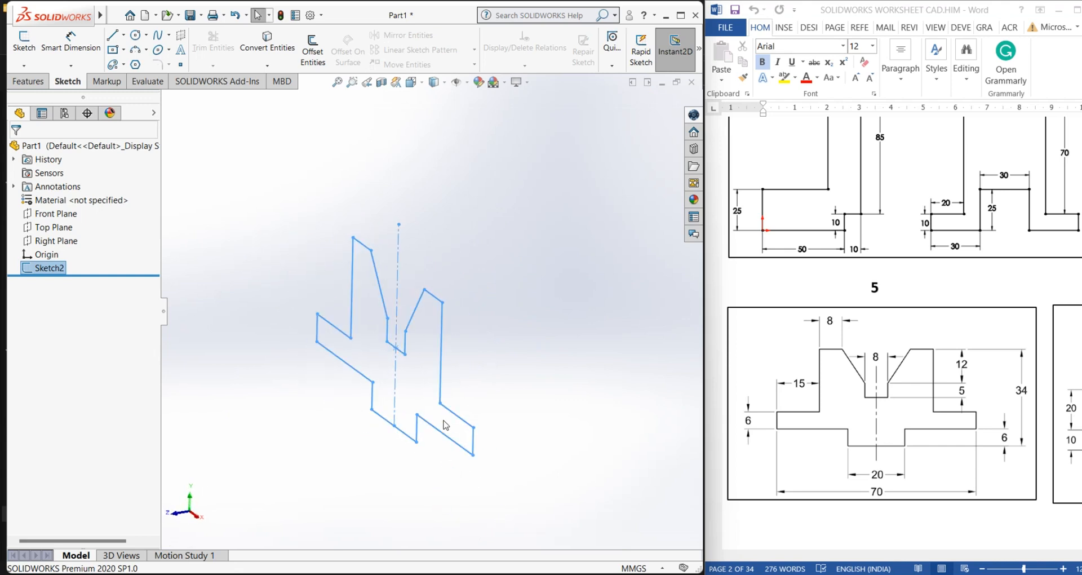
click(28, 81)
click(30, 48)
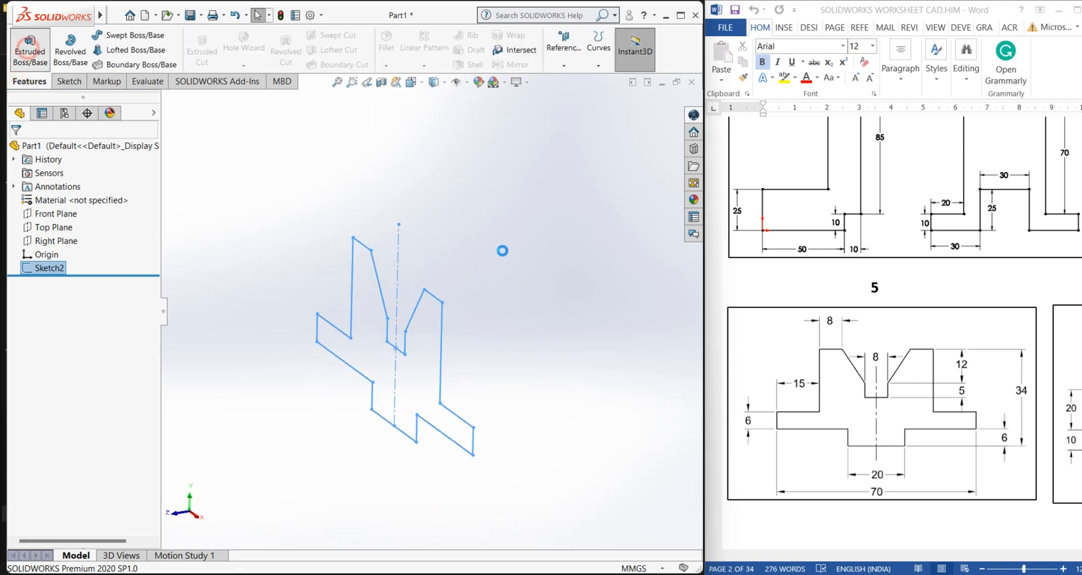
middle_drag(511, 252, 403, 325)
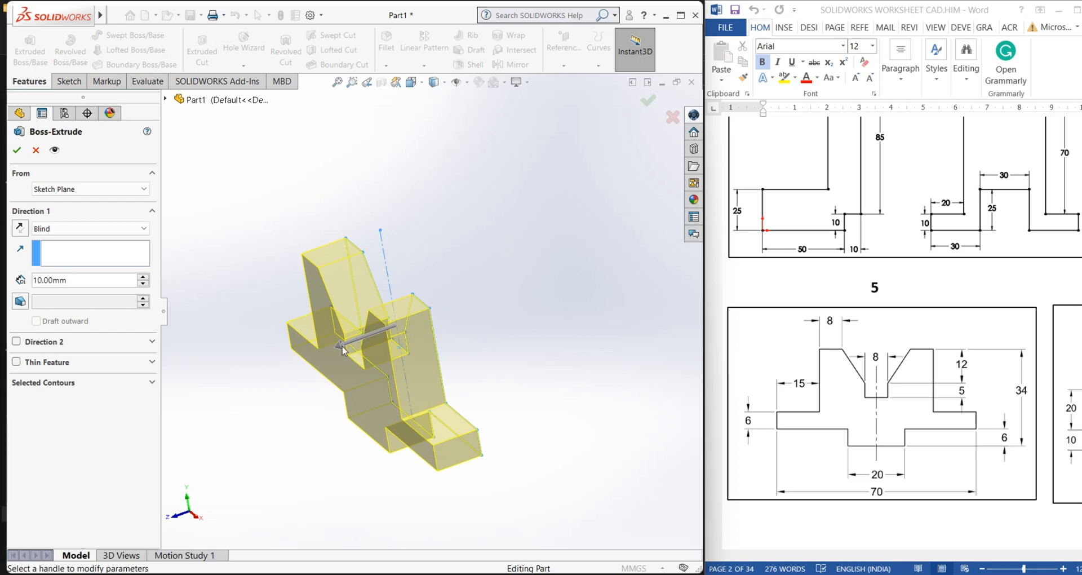
drag(342, 350, 201, 393)
click(17, 150)
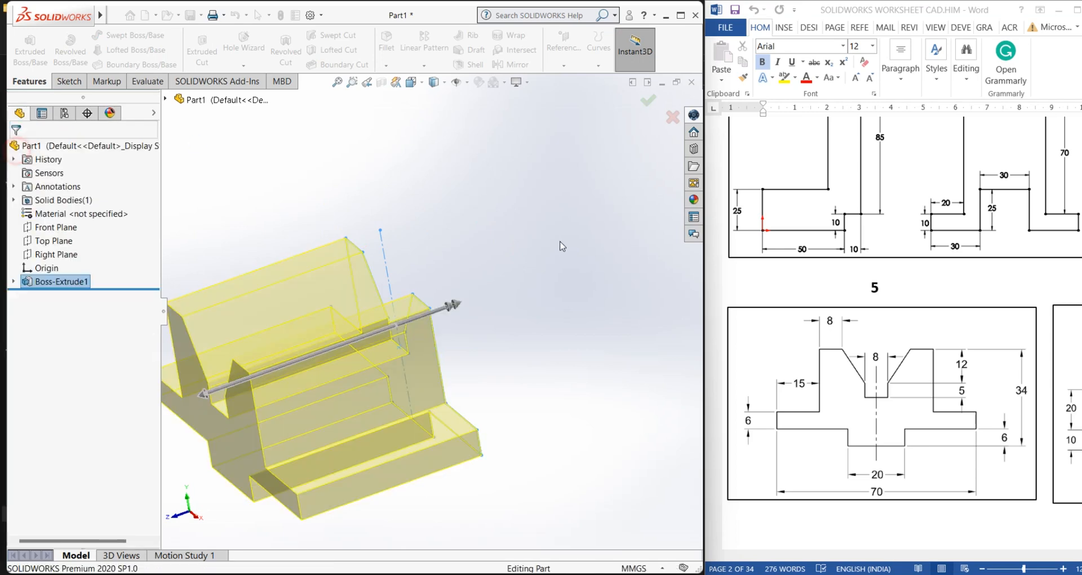
mouse_move(560, 241)
middle_down()
mouse_move(515, 278)
mouse_move(515, 244)
mouse_move(321, 397)
mouse_move(249, 423)
mouse_move(269, 367)
middle_up()
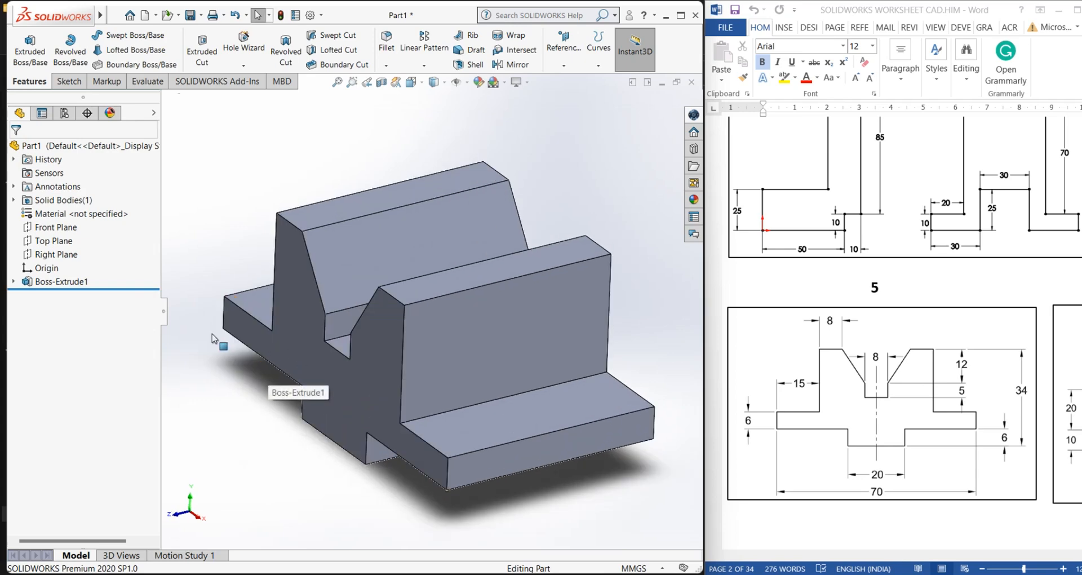
Delete the Boss-Extrude1 feature together with its sketch
click(53, 282)
right_click(53, 281)
click(85, 350)
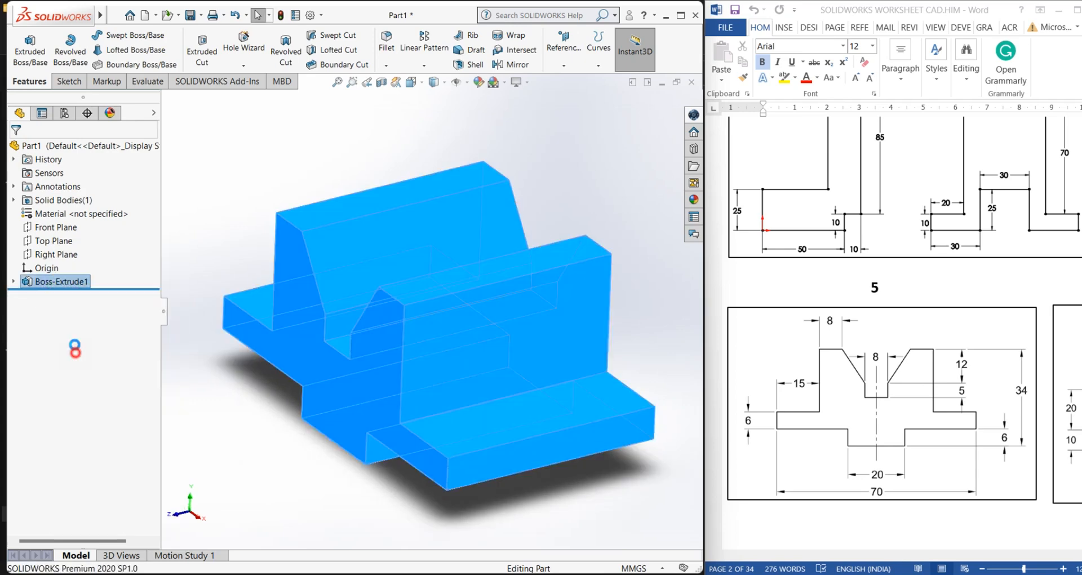
click(444, 353)
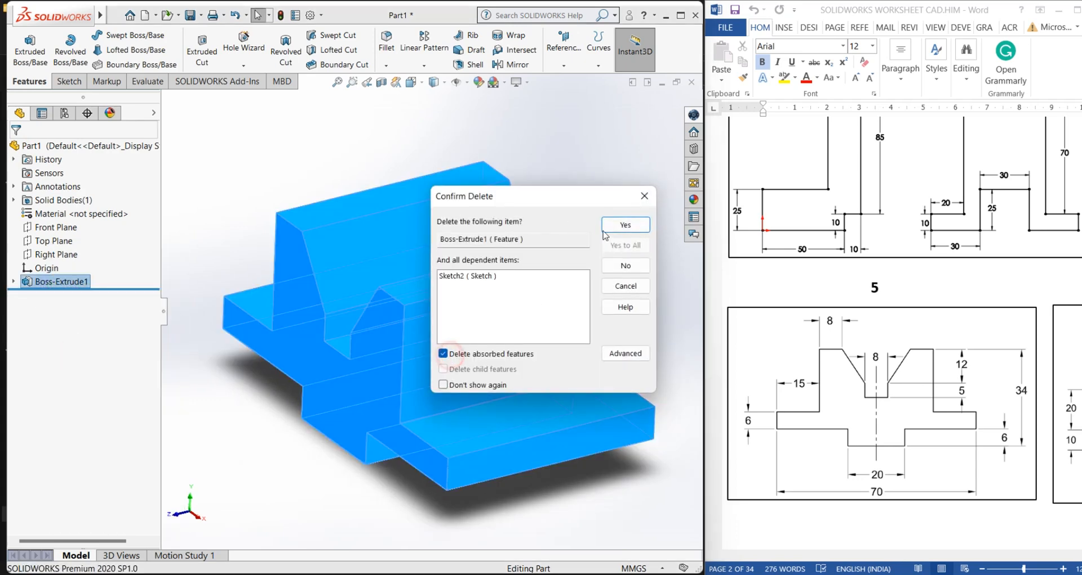
click(626, 224)
Switch the empty model to isometric view and scroll the worksheet to exercise 6
click(45, 216)
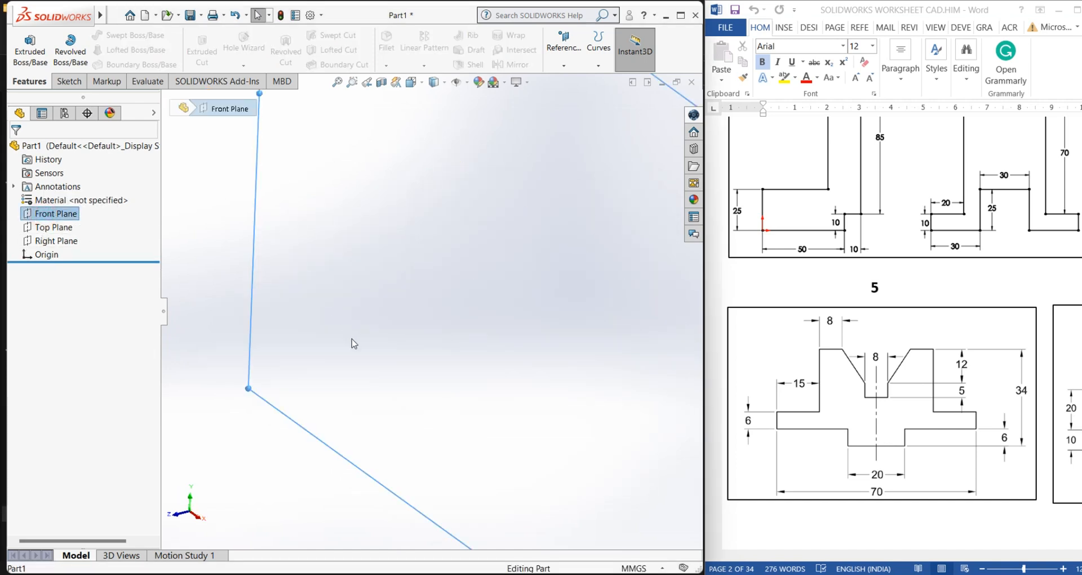
click(328, 274)
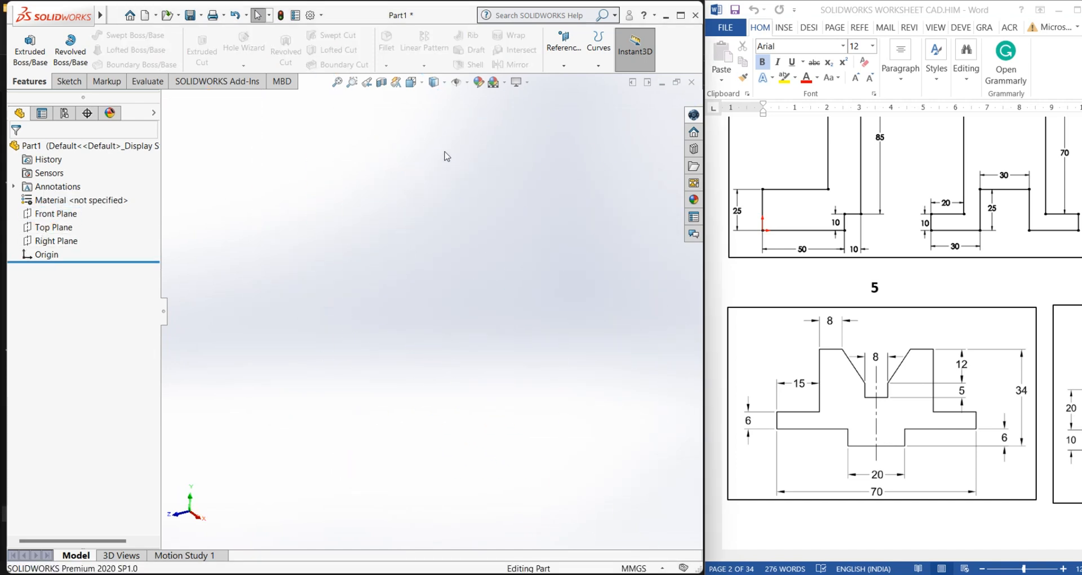
click(445, 85)
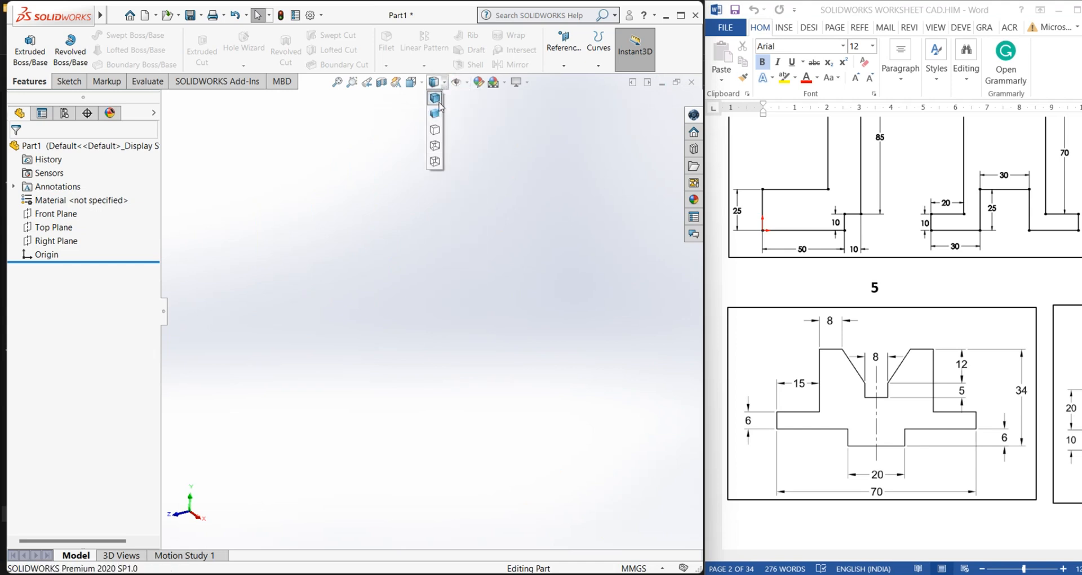
click(422, 84)
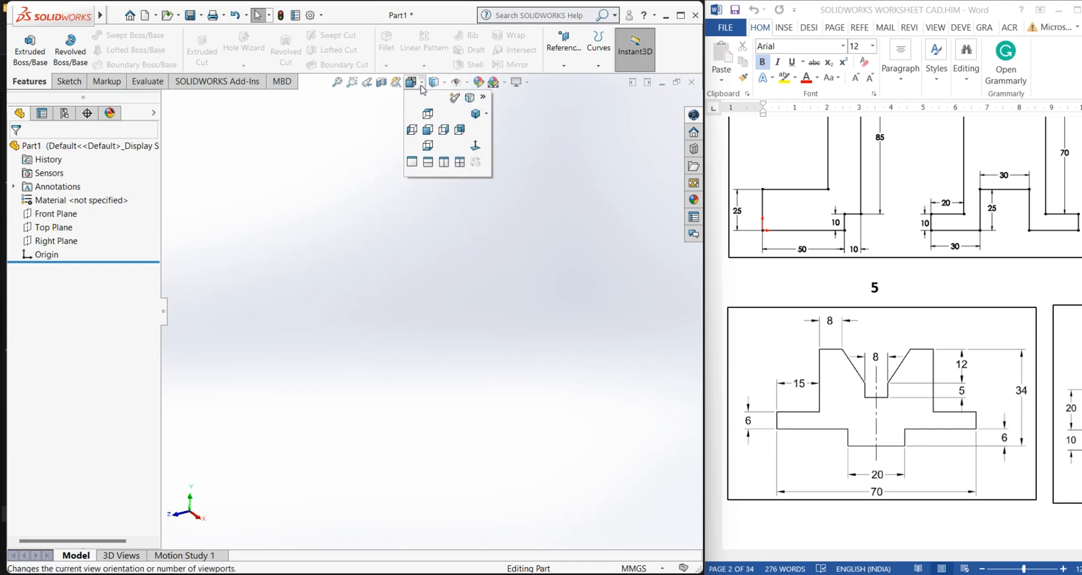
click(476, 113)
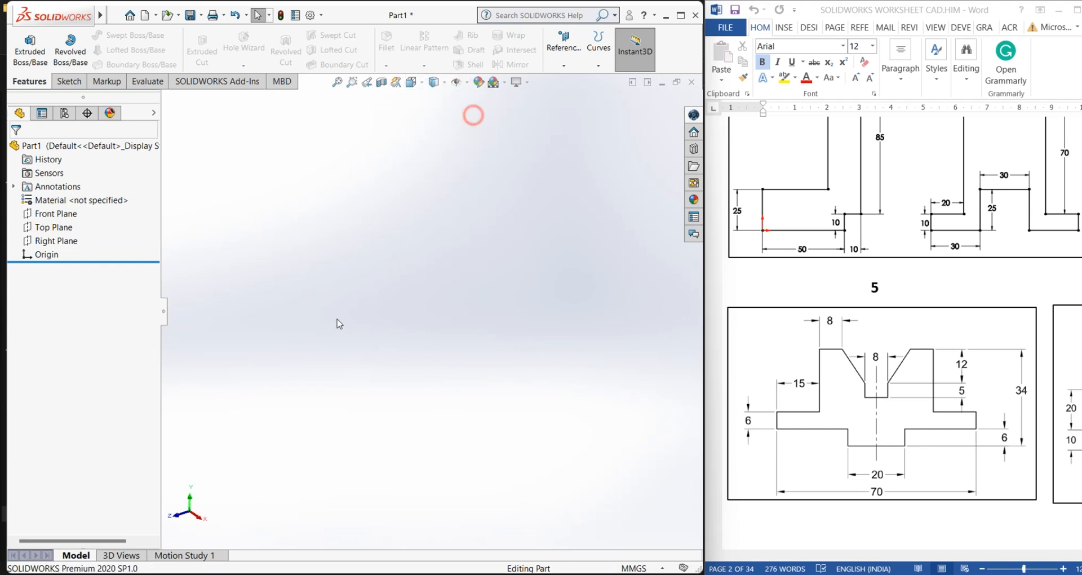
click(882, 556)
drag(909, 557, 1057, 557)
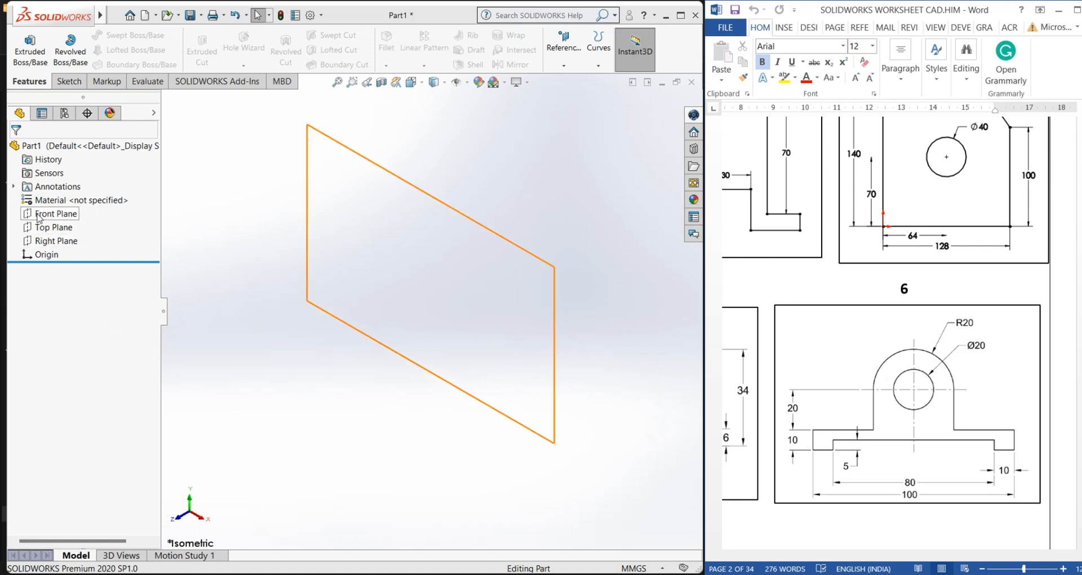
Start a sketch on the Front Plane and draw several crossing lines
click(55, 213)
click(65, 82)
click(22, 51)
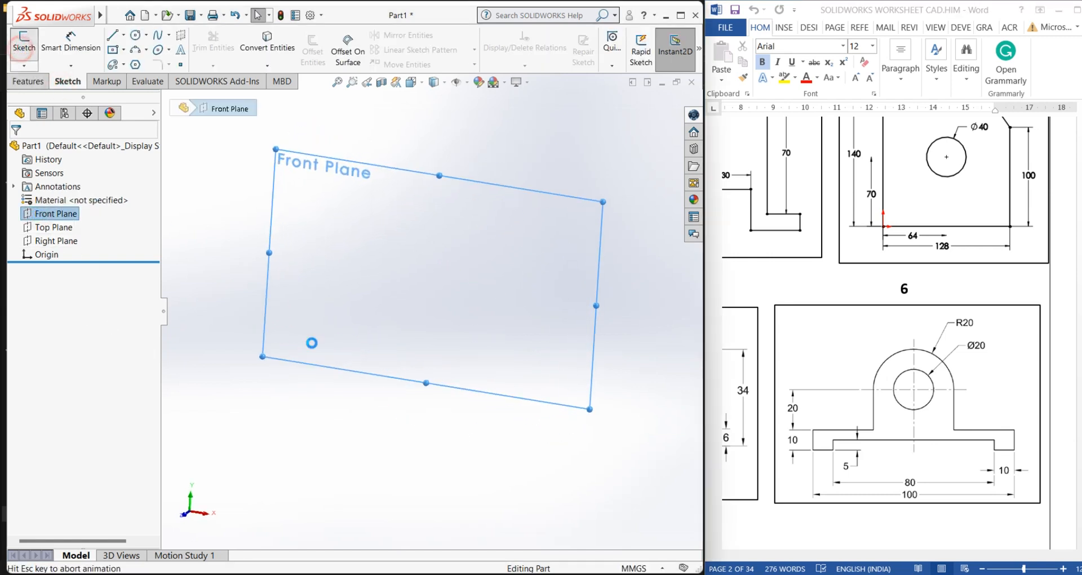
click(114, 37)
drag(218, 267, 378, 162)
double_click(352, 418)
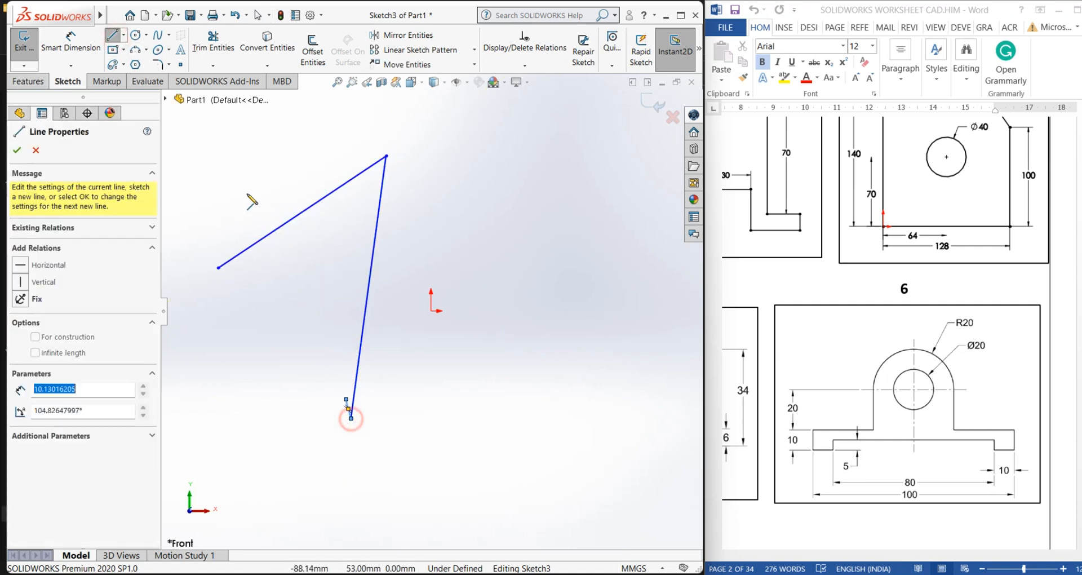
click(197, 179)
click(519, 243)
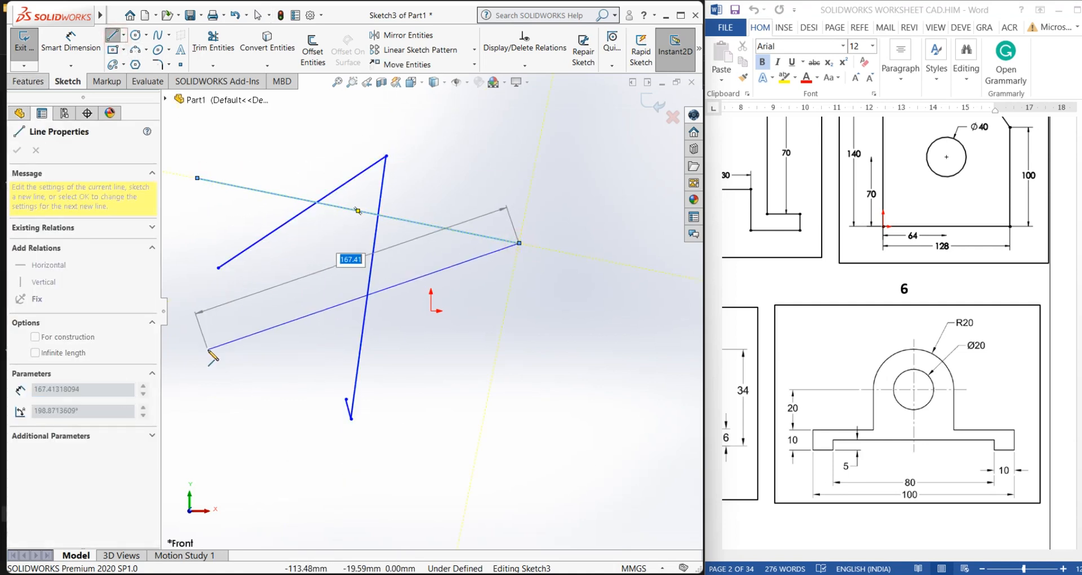
click(208, 349)
right_click(575, 312)
click(597, 321)
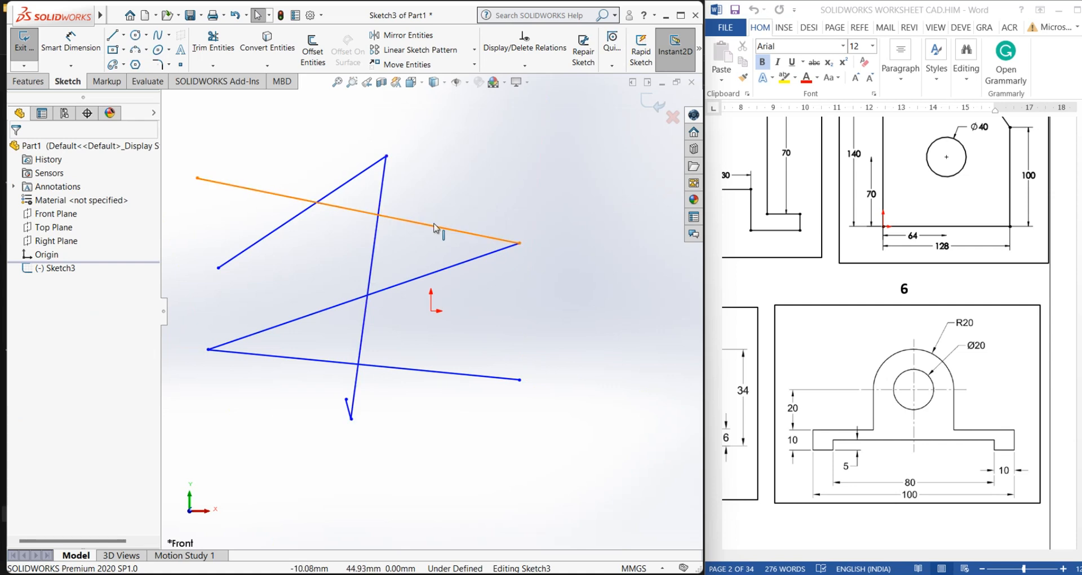
Select the upper slanted line and delete it
click(456, 234)
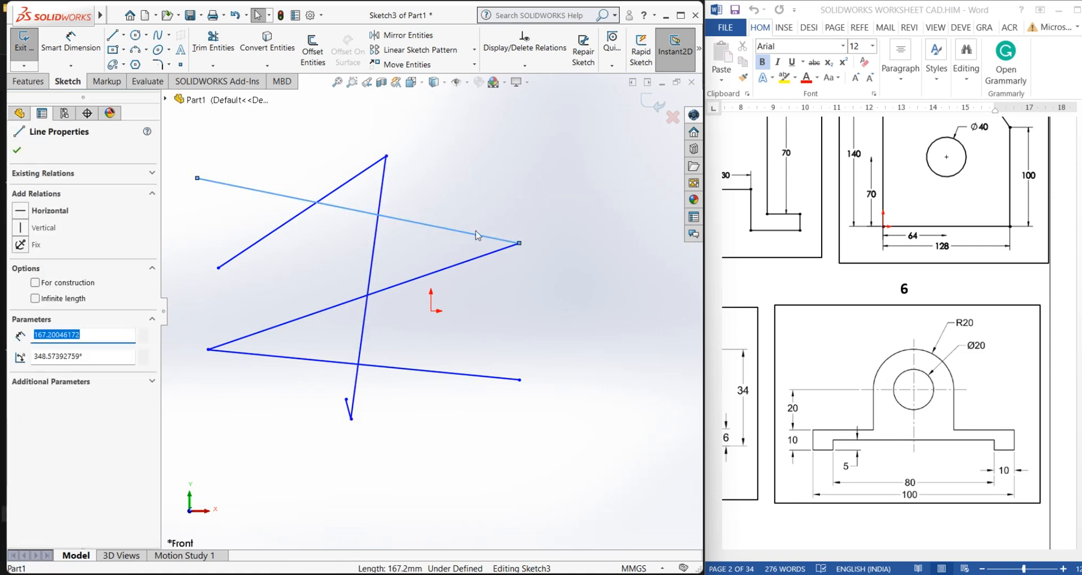
click(403, 207)
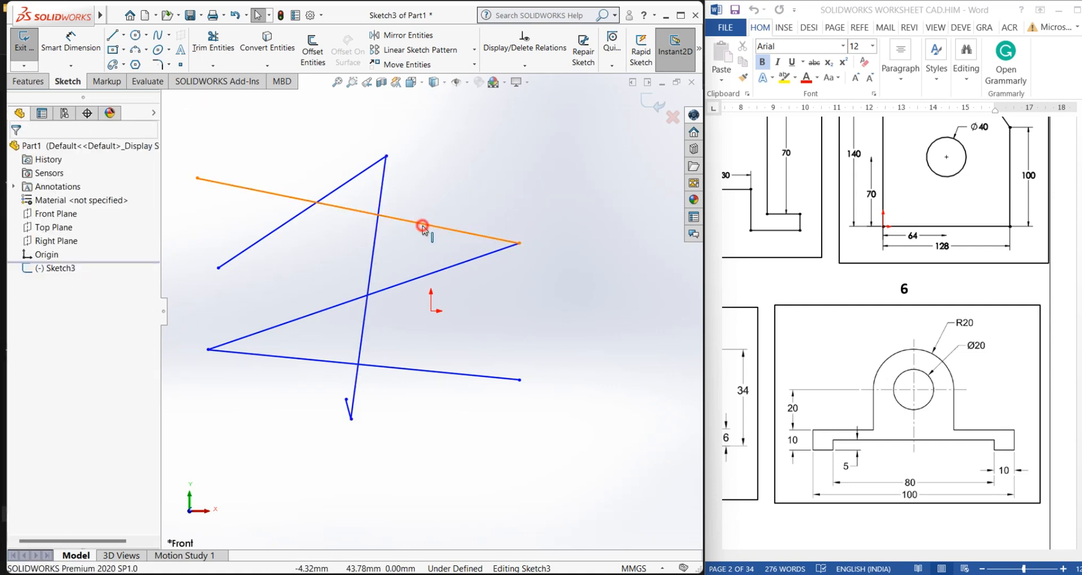
click(428, 221)
key(Delete)
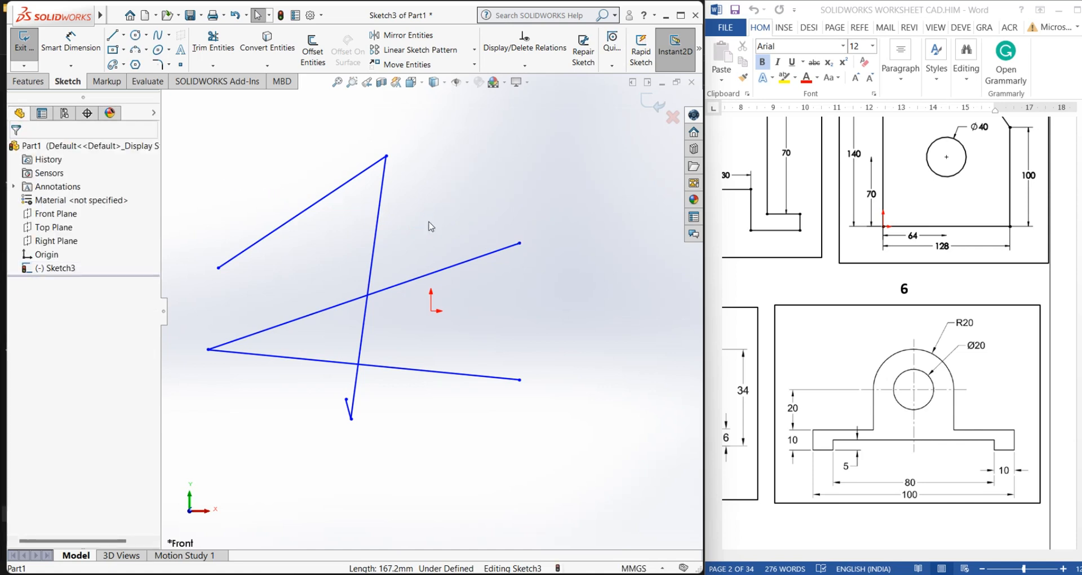
Redraw a slanted line across the upper part of the sketch
click(112, 35)
click(193, 177)
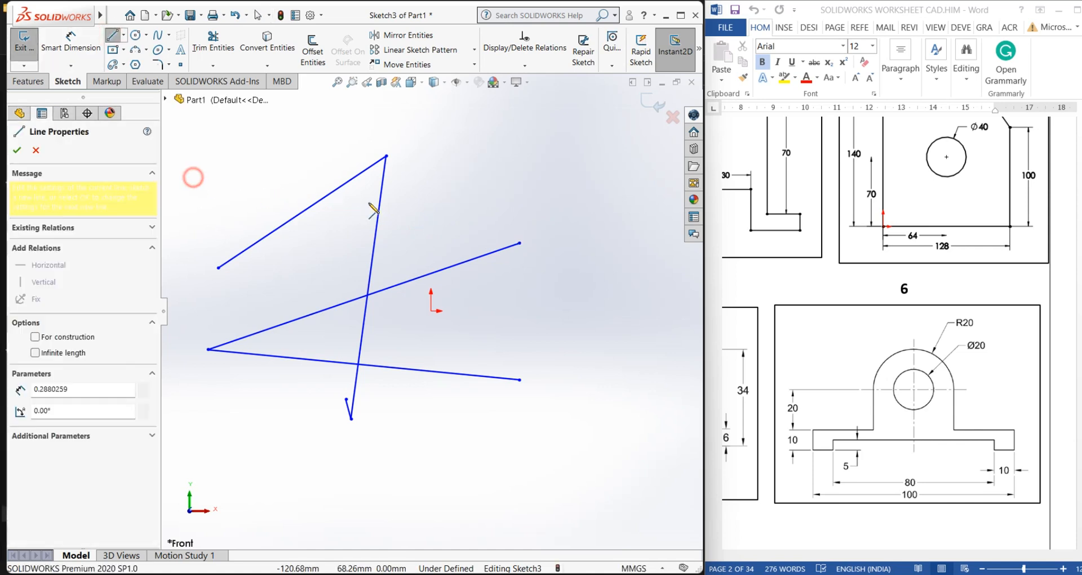
click(520, 243)
right_click(399, 146)
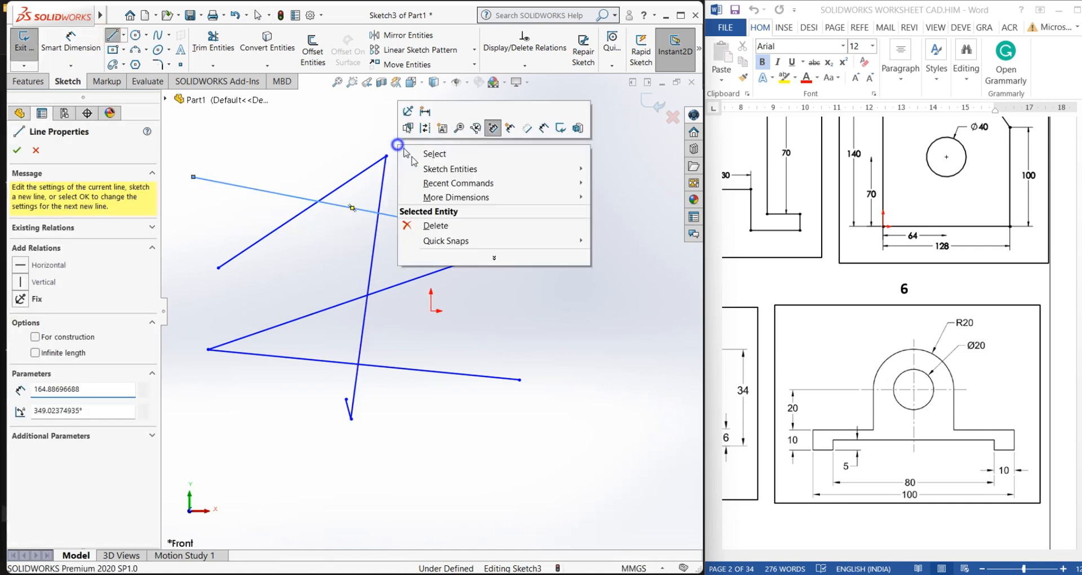
click(435, 155)
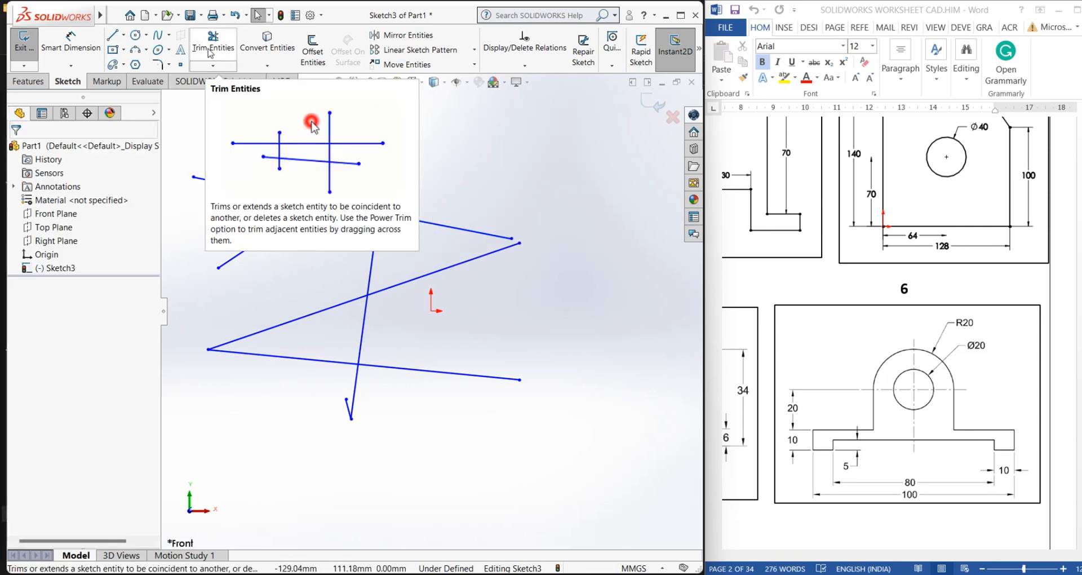
Use Power Trim to drag across the lines, trimming every segment away
click(210, 53)
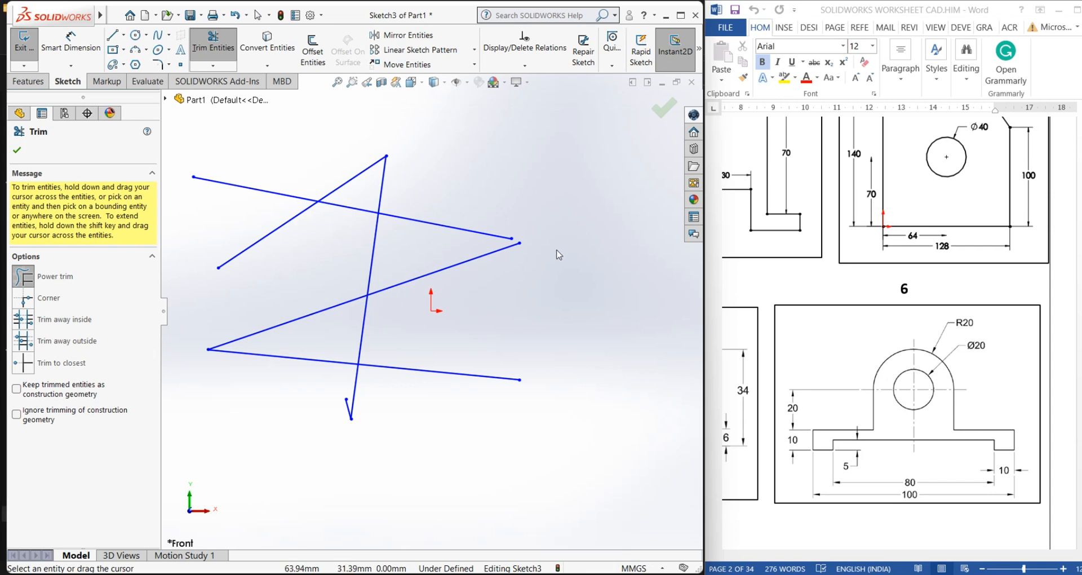
mouse_move(557, 251)
mouse_down()
mouse_move(573, 248)
mouse_move(589, 280)
mouse_move(538, 291)
mouse_move(559, 327)
mouse_move(620, 328)
mouse_move(543, 367)
mouse_move(617, 403)
mouse_move(543, 454)
mouse_move(583, 481)
mouse_move(602, 455)
mouse_up()
drag(493, 168, 431, 231)
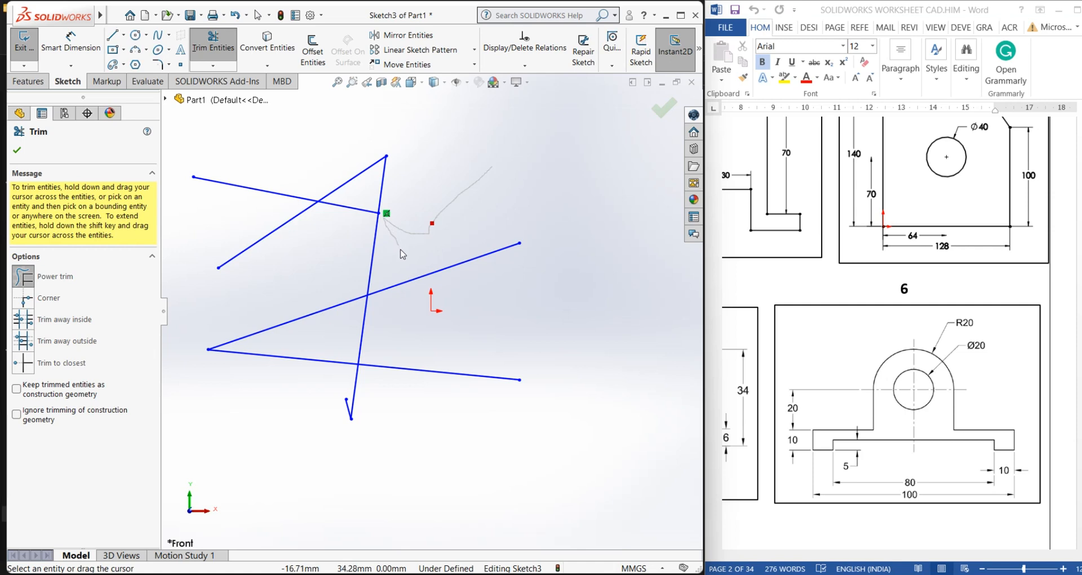
mouse_move(410, 269)
mouse_down()
mouse_move(427, 357)
mouse_move(417, 412)
mouse_move(337, 418)
mouse_up()
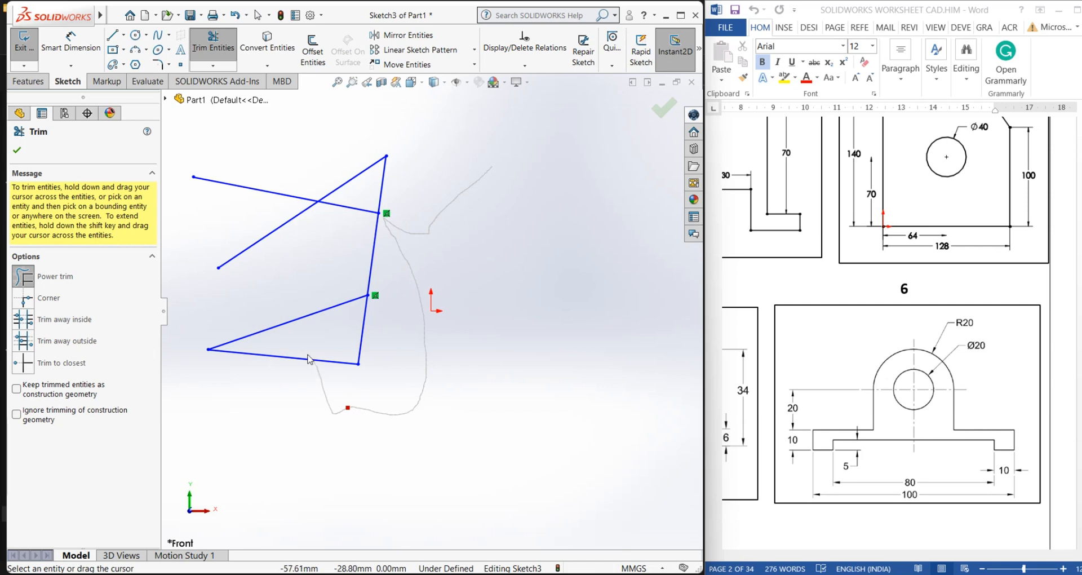
drag(307, 356, 297, 344)
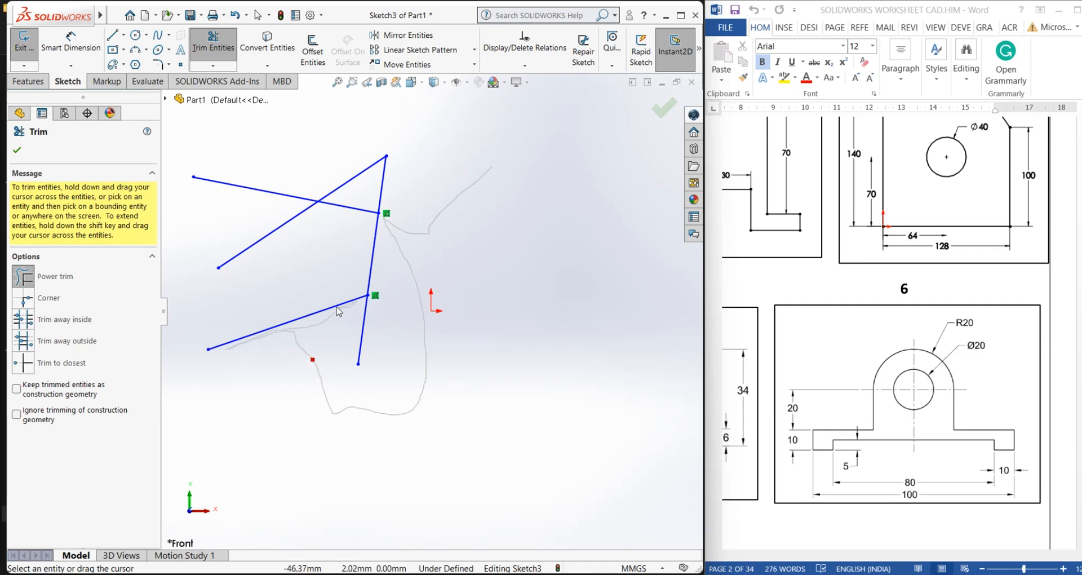
mouse_move(337, 308)
mouse_down()
mouse_move(300, 294)
mouse_move(375, 264)
mouse_move(389, 220)
mouse_move(350, 213)
mouse_move(294, 234)
mouse_move(278, 225)
mouse_move(355, 188)
mouse_move(510, 313)
mouse_up()
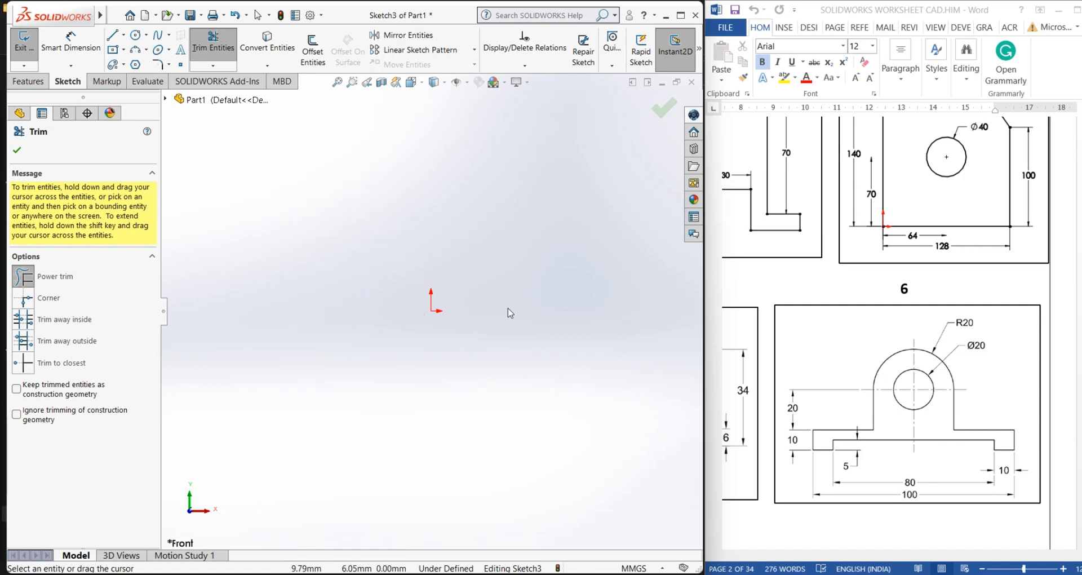
right_click(372, 195)
click(411, 224)
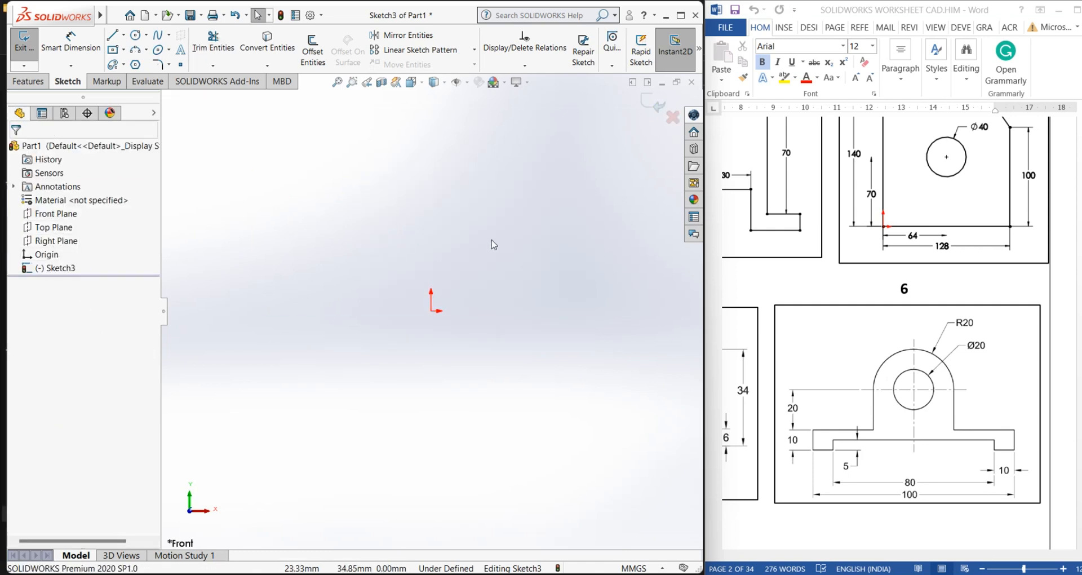
Draw a circle near the origin and a diagonal line crossing through its center
click(135, 35)
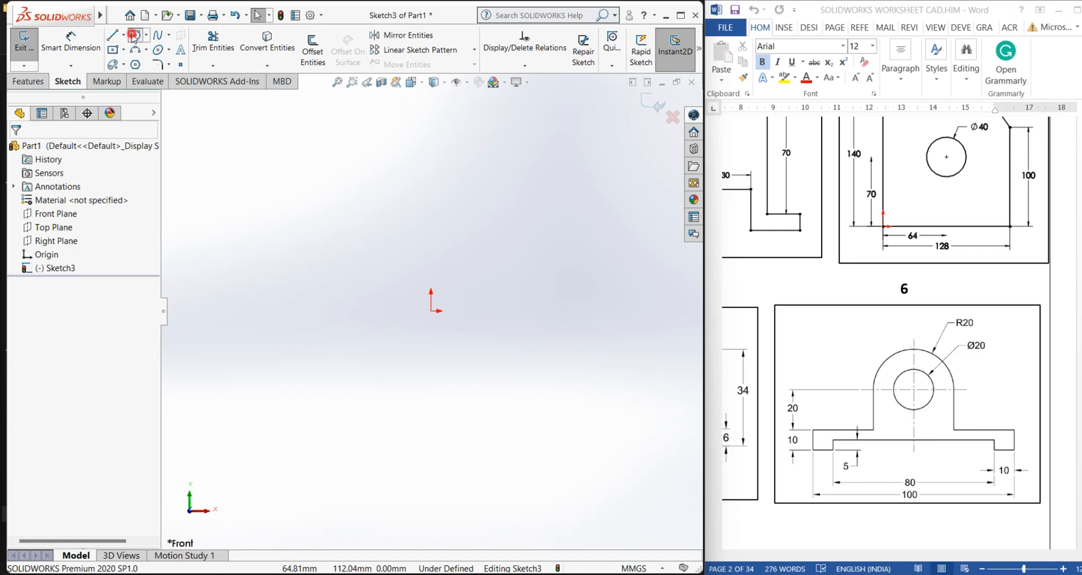
drag(449, 267, 515, 376)
click(112, 35)
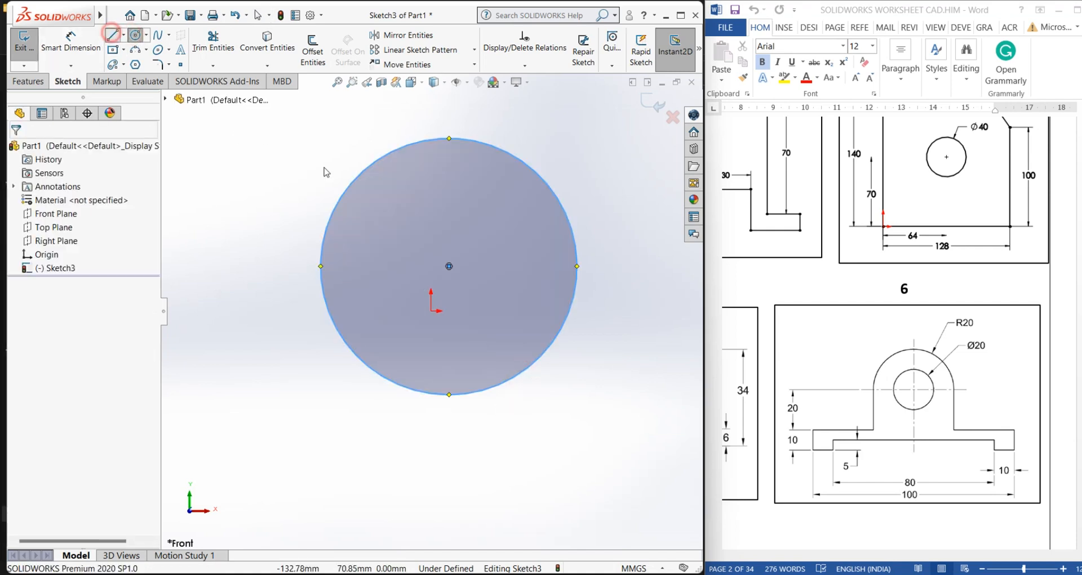
click(298, 138)
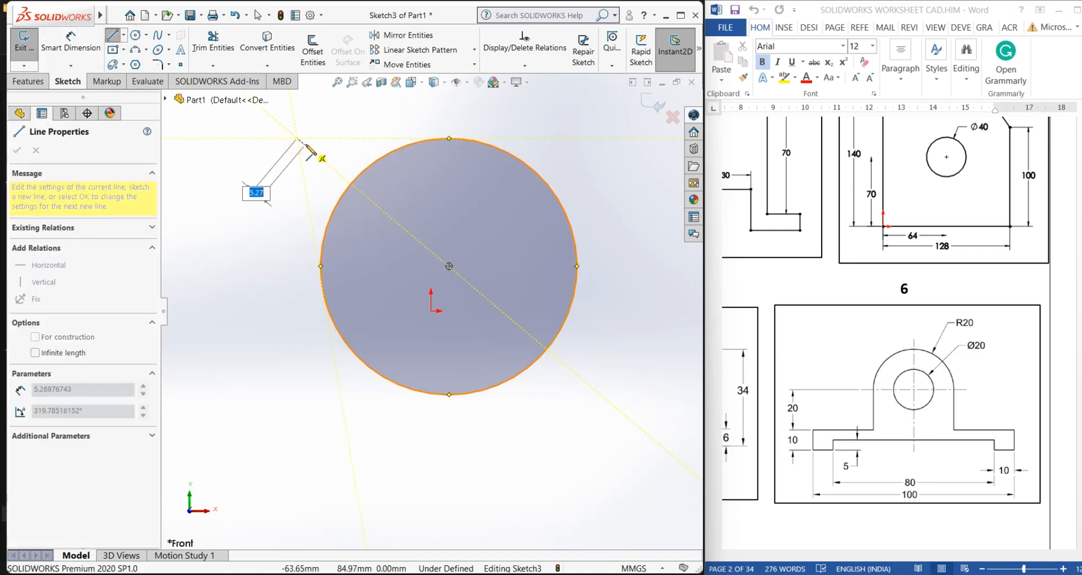
click(605, 398)
right_click(612, 334)
click(637, 343)
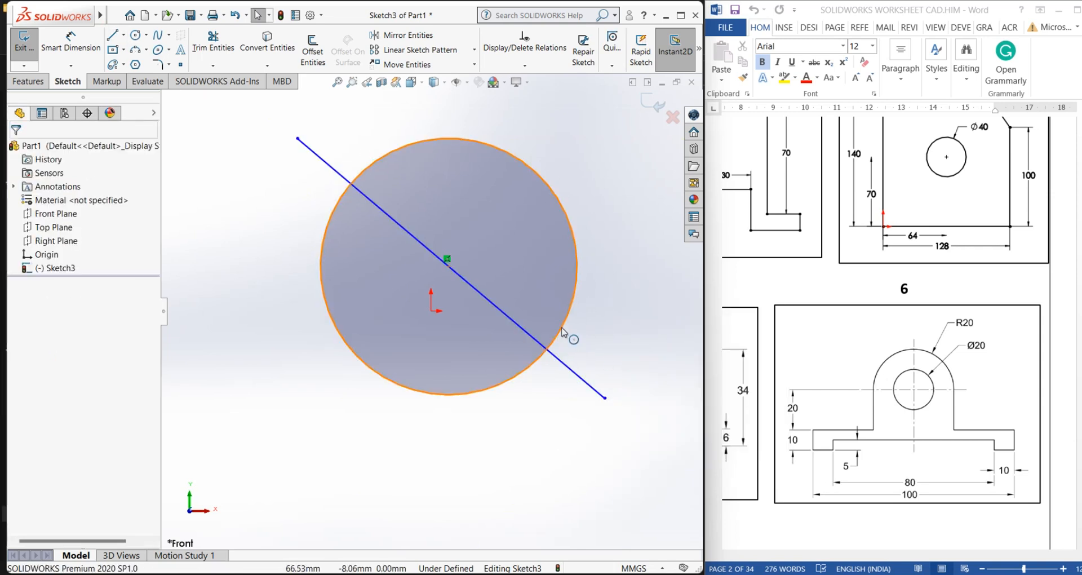
Power Trim the circle's upper half, then the line segments and remaining arc
click(213, 52)
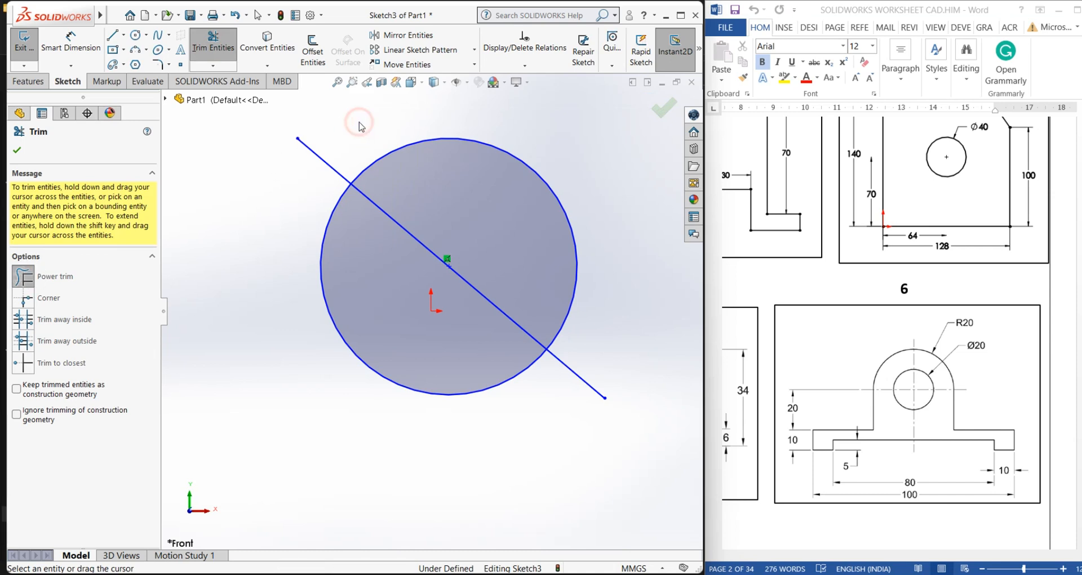
drag(404, 149, 430, 192)
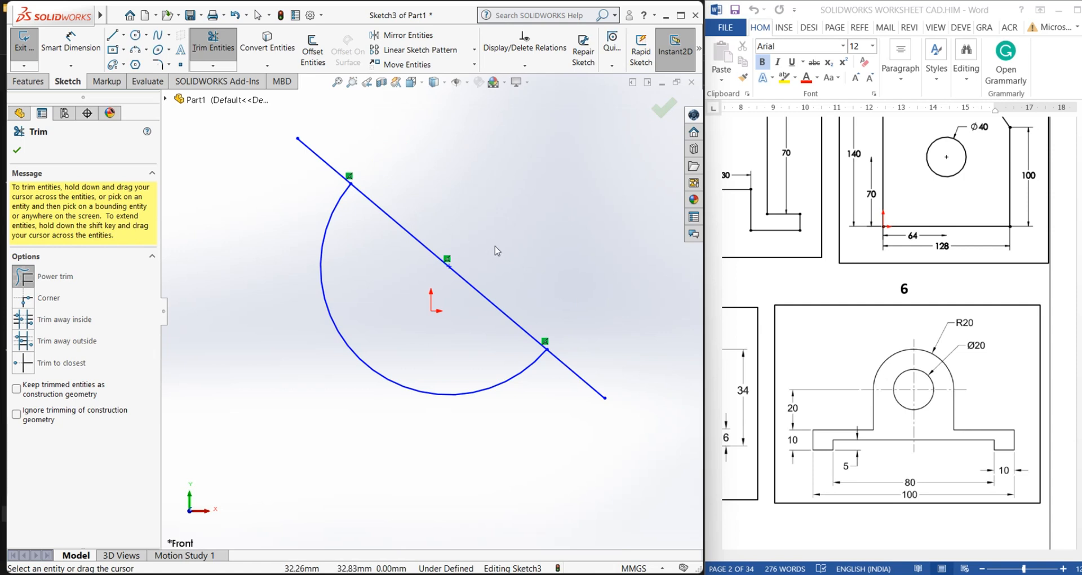
drag(502, 217, 417, 244)
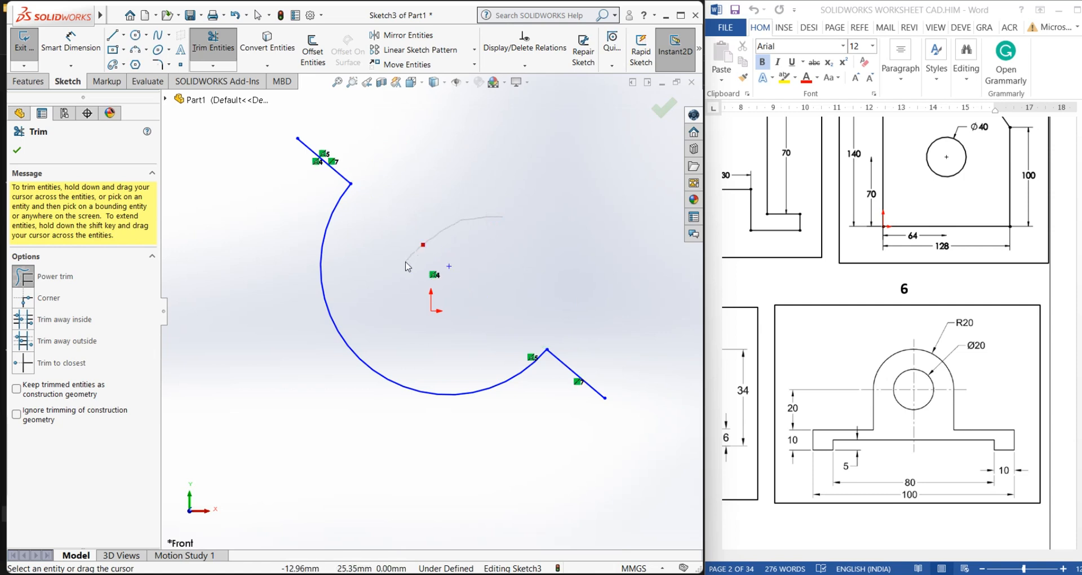
drag(553, 378, 564, 354)
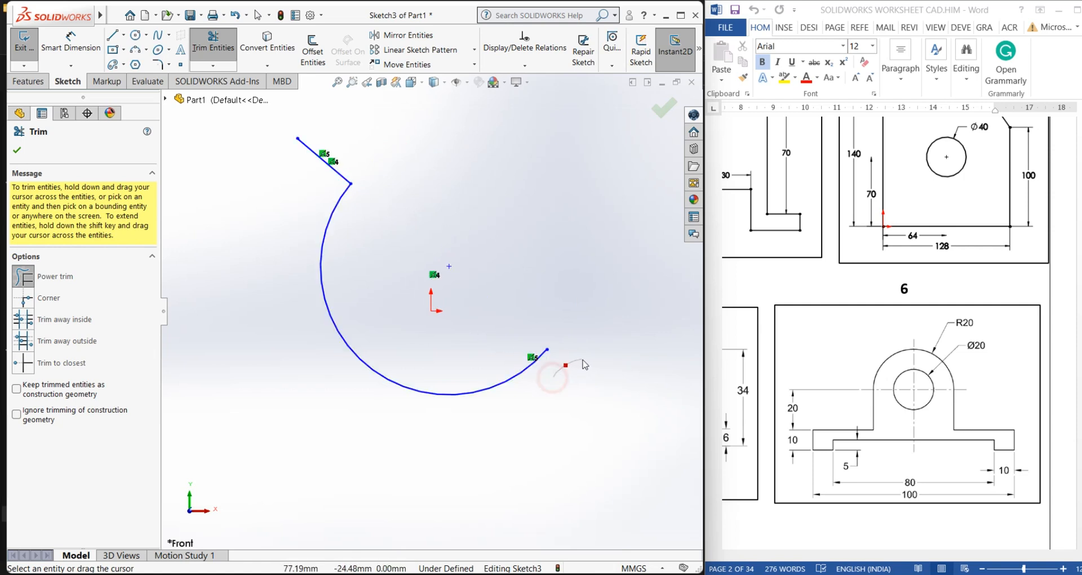
drag(266, 176, 340, 147)
mouse_move(280, 232)
mouse_down()
mouse_move(357, 290)
mouse_move(375, 229)
mouse_up()
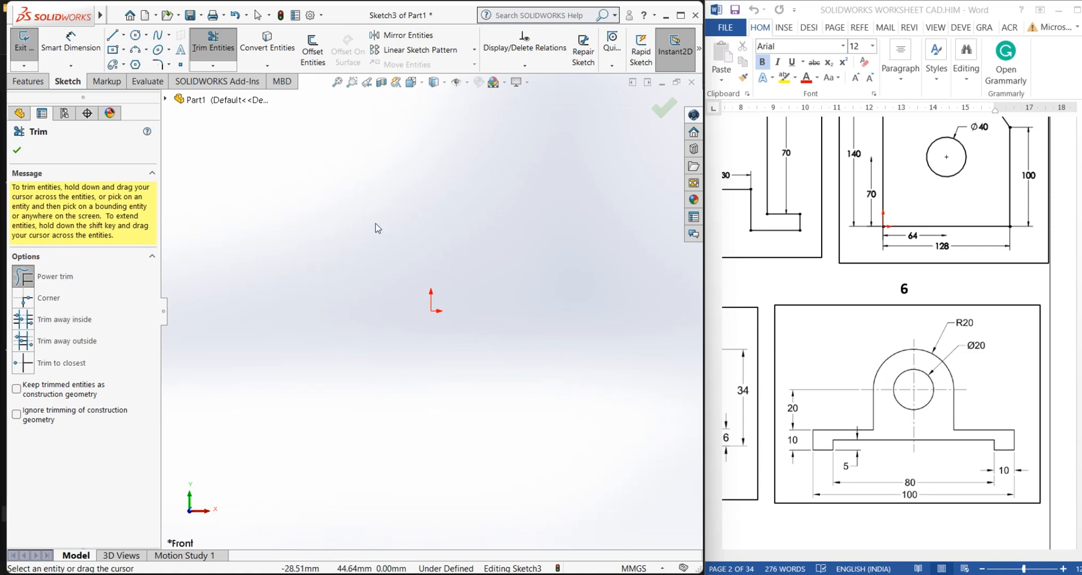
right_click(336, 234)
click(358, 265)
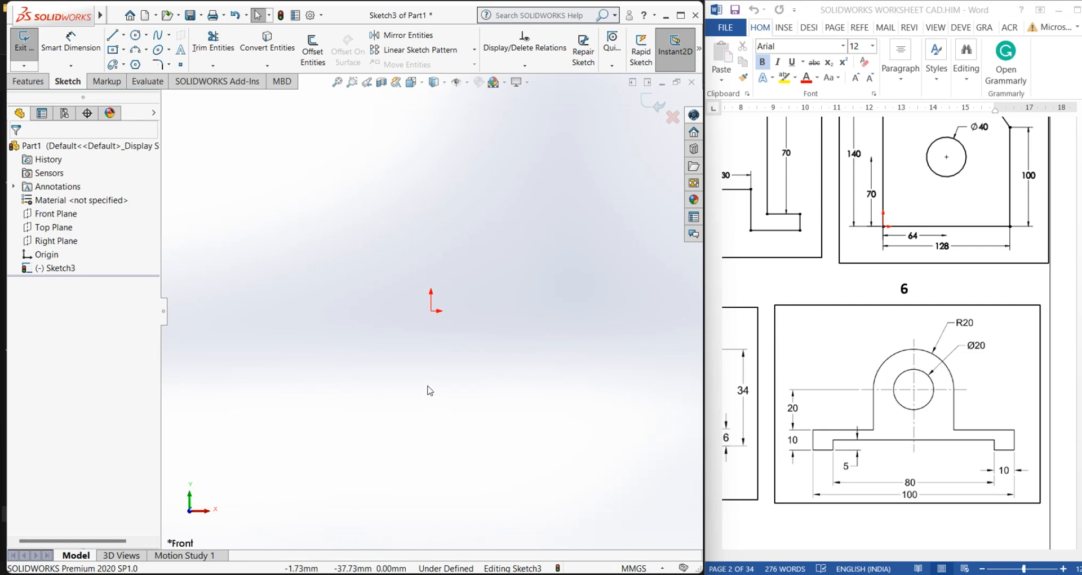
Draw a circle of about 28 mm radius to the upper left of the origin
click(135, 35)
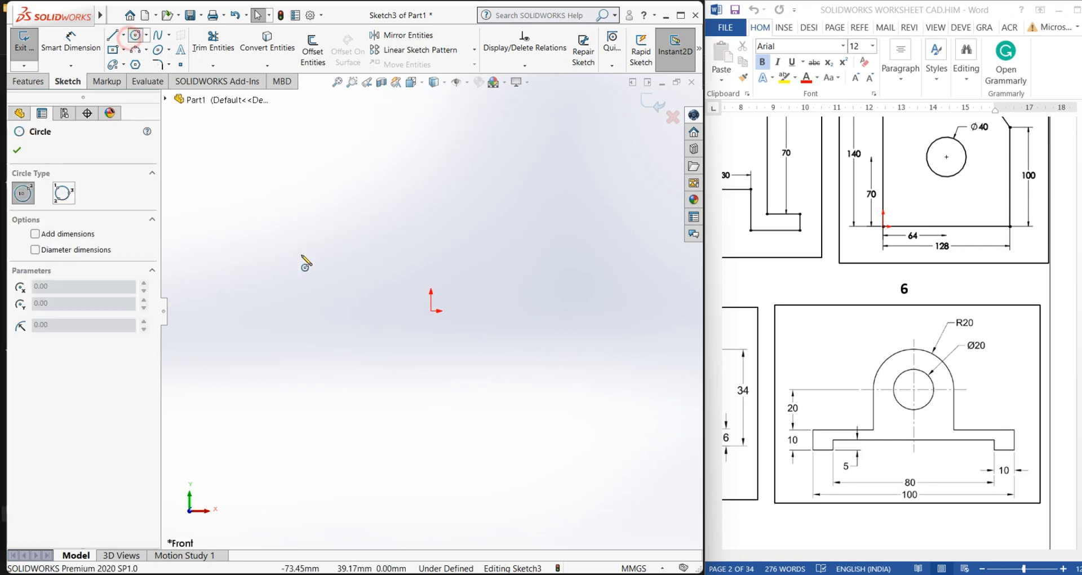
click(301, 255)
click(333, 300)
right_click(198, 114)
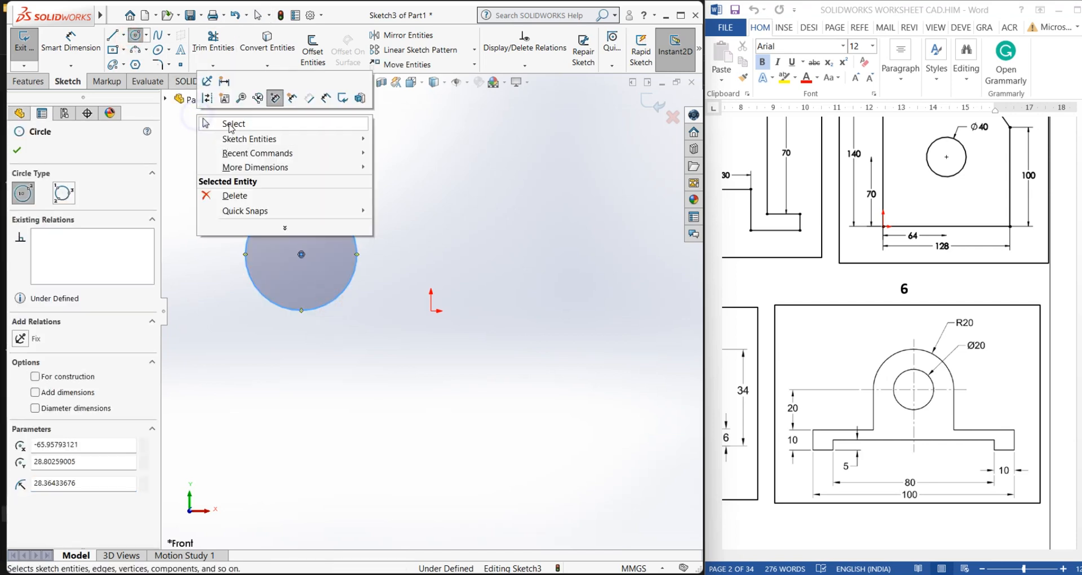
click(227, 121)
Use Power Trim to drag across the circle, trimming it away completely
click(199, 46)
mouse_move(189, 184)
mouse_down()
mouse_move(285, 209)
mouse_move(422, 220)
mouse_up()
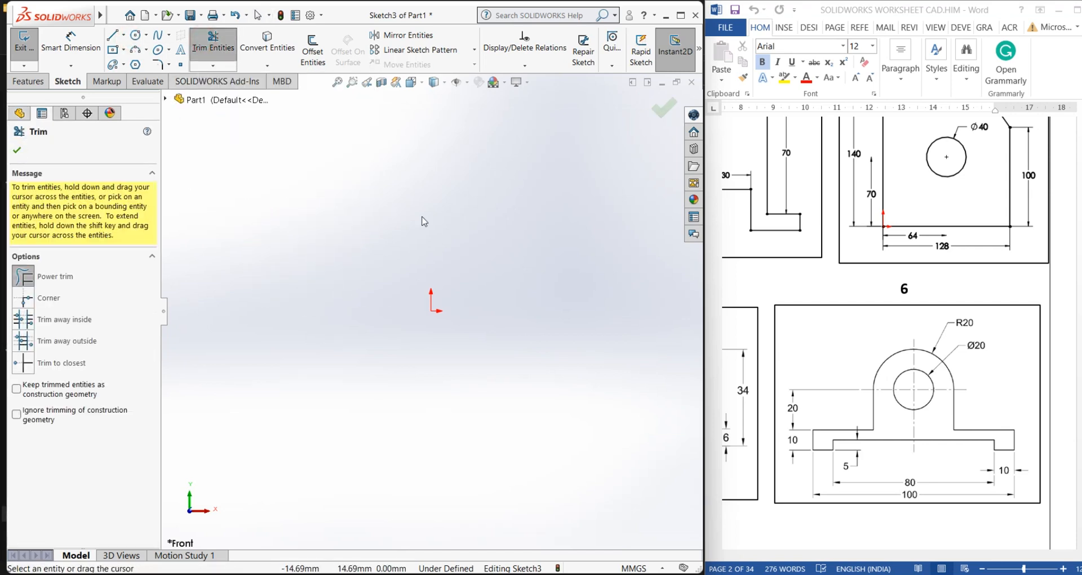
right_click(396, 163)
click(432, 199)
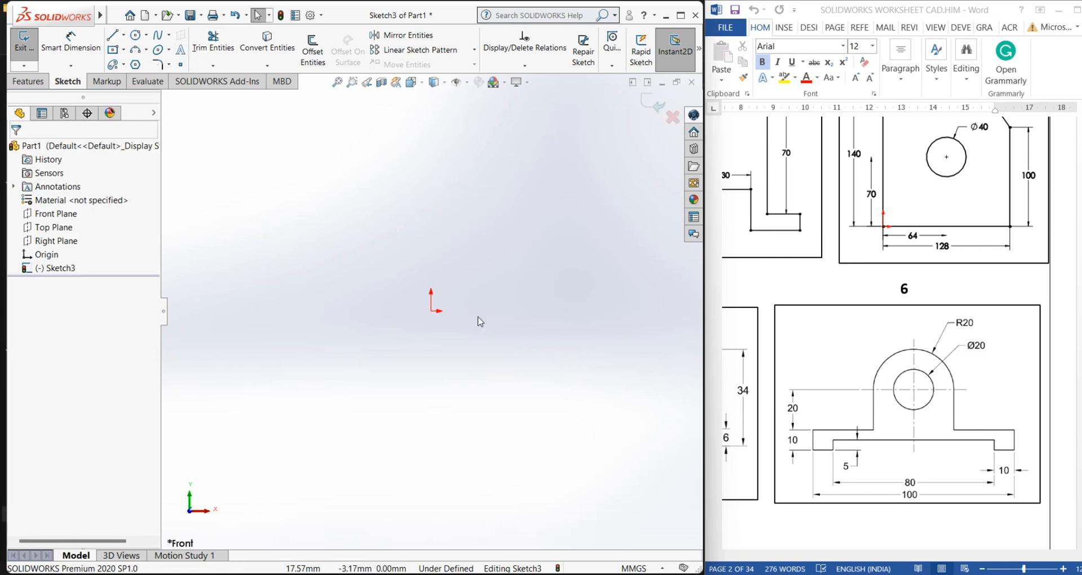
Draw a center rectangle from its midpoint to the upper left of the origin
click(112, 50)
click(313, 288)
click(366, 247)
right_click(389, 175)
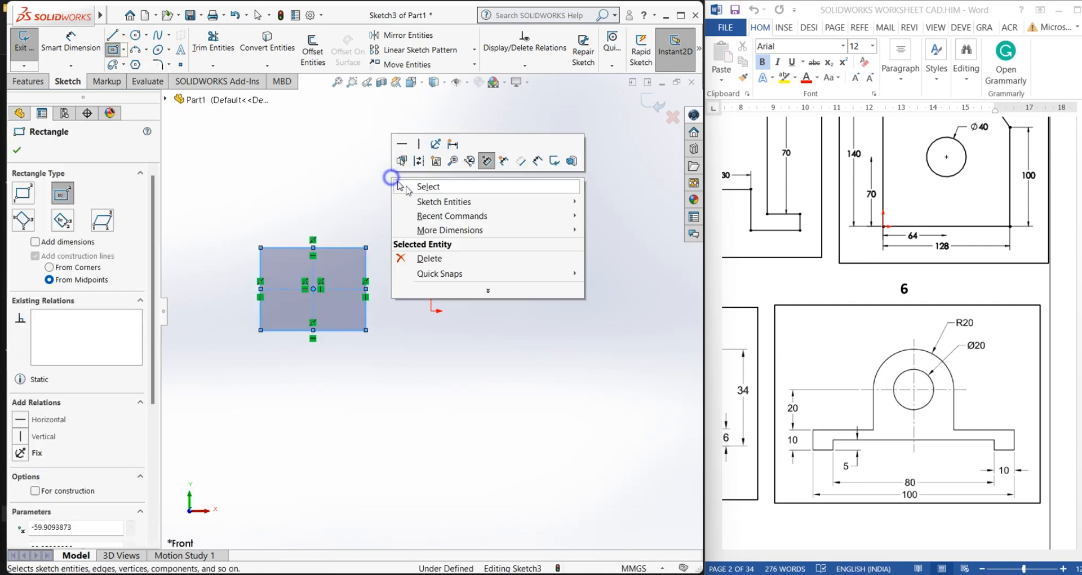
click(417, 187)
Trim away the rectangle's edges and then its leftover center point
mouse_move(243, 216)
mouse_down()
mouse_move(282, 245)
mouse_move(251, 272)
mouse_move(253, 320)
mouse_move(296, 349)
mouse_move(370, 319)
mouse_move(384, 287)
mouse_move(345, 248)
mouse_move(287, 248)
mouse_move(335, 271)
mouse_move(321, 313)
mouse_move(237, 297)
mouse_move(313, 290)
mouse_move(255, 236)
mouse_up()
right_click(254, 234)
click(285, 273)
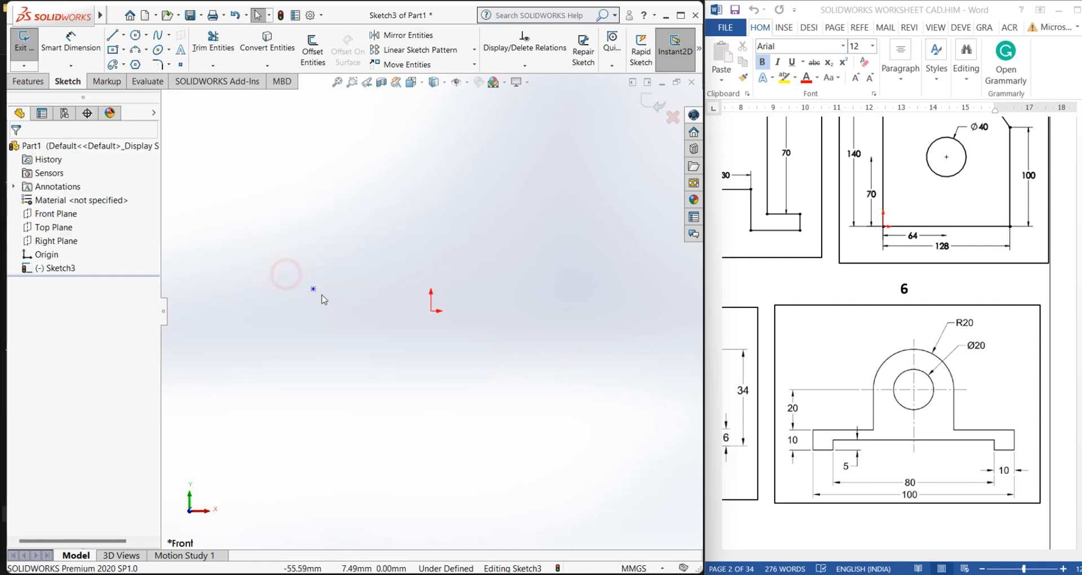
drag(325, 274, 289, 316)
click(244, 351)
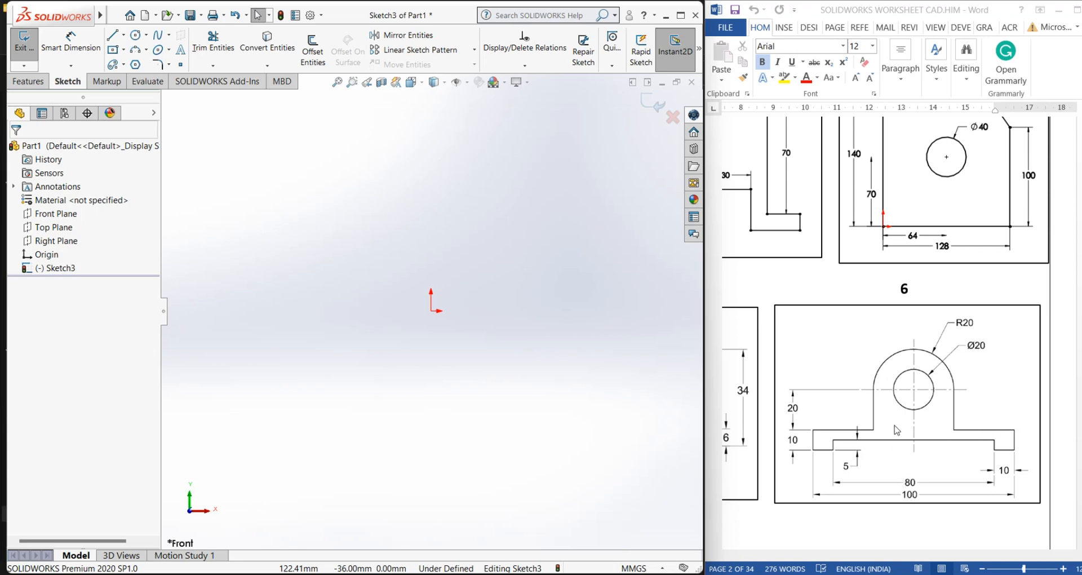
Draw a vertical construction centerline upward from the origin
click(962, 428)
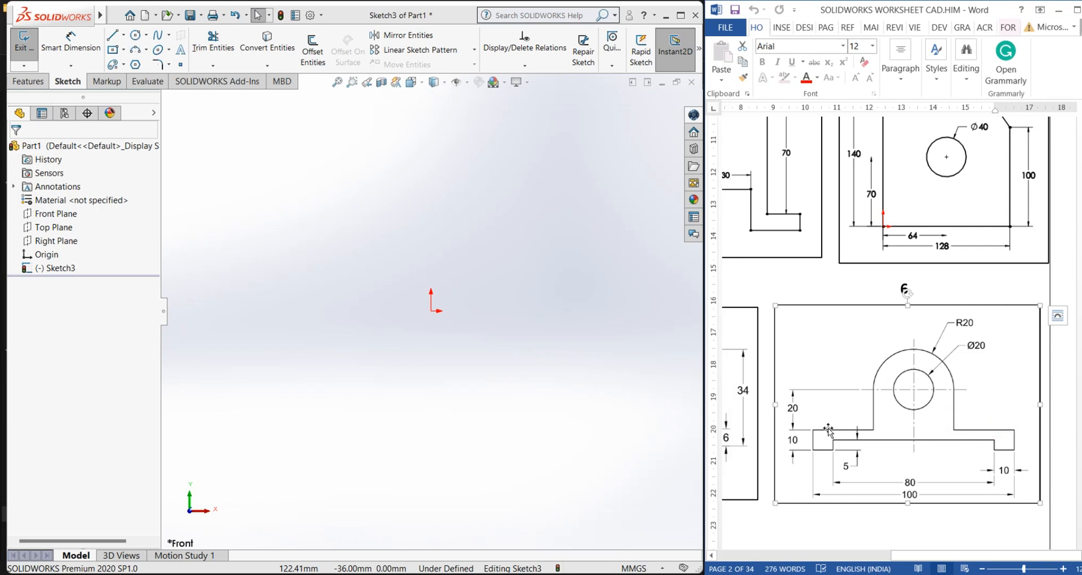
click(476, 378)
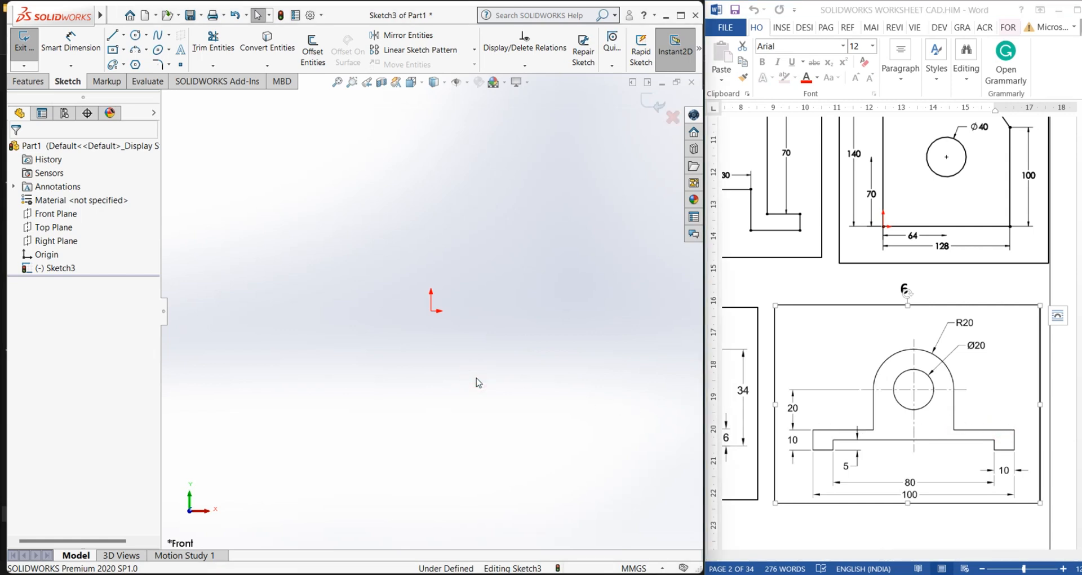
key(l)
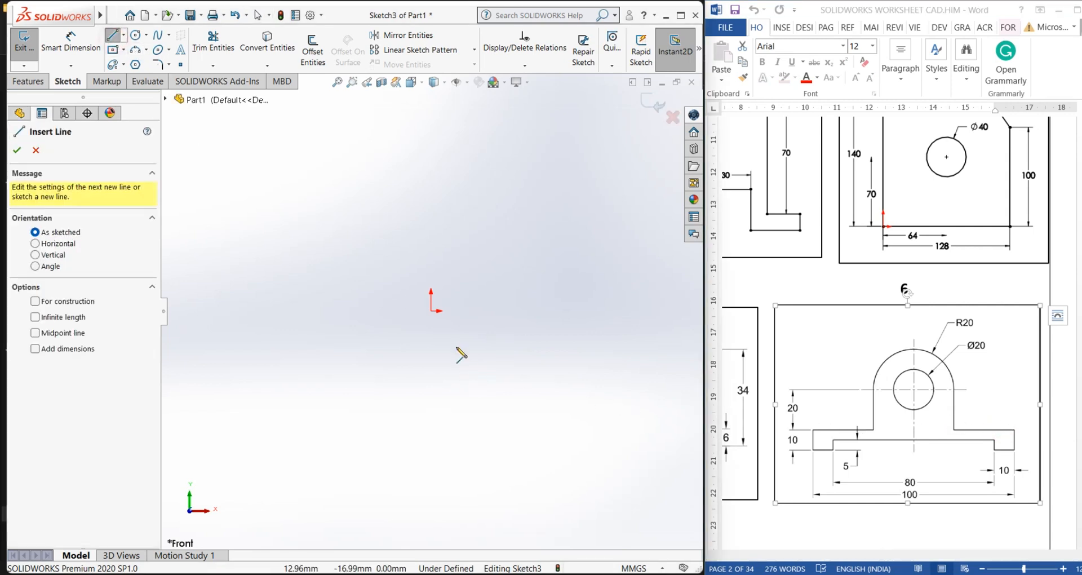
click(124, 36)
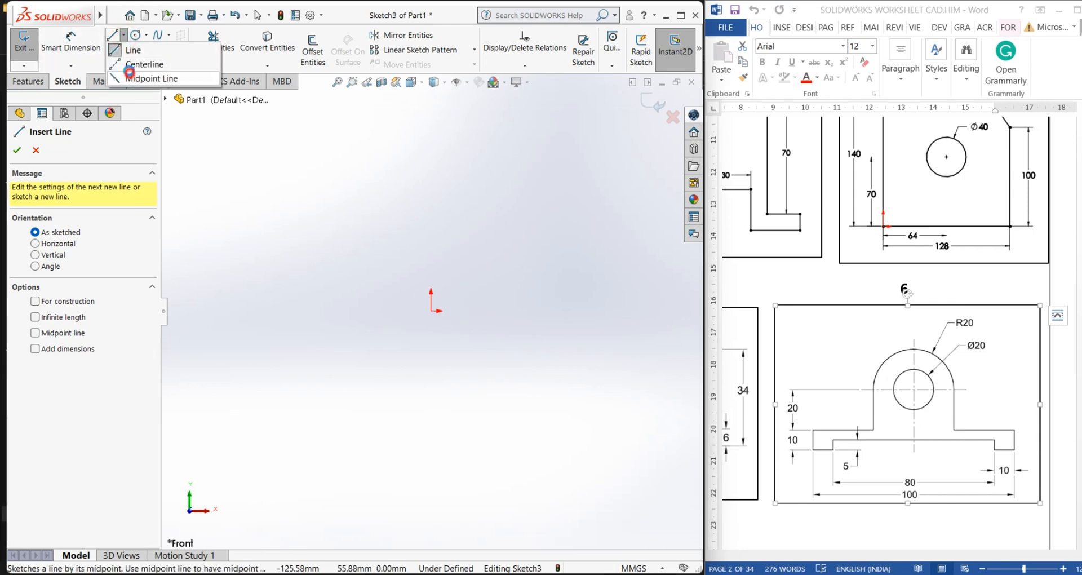
click(143, 77)
click(124, 36)
click(144, 65)
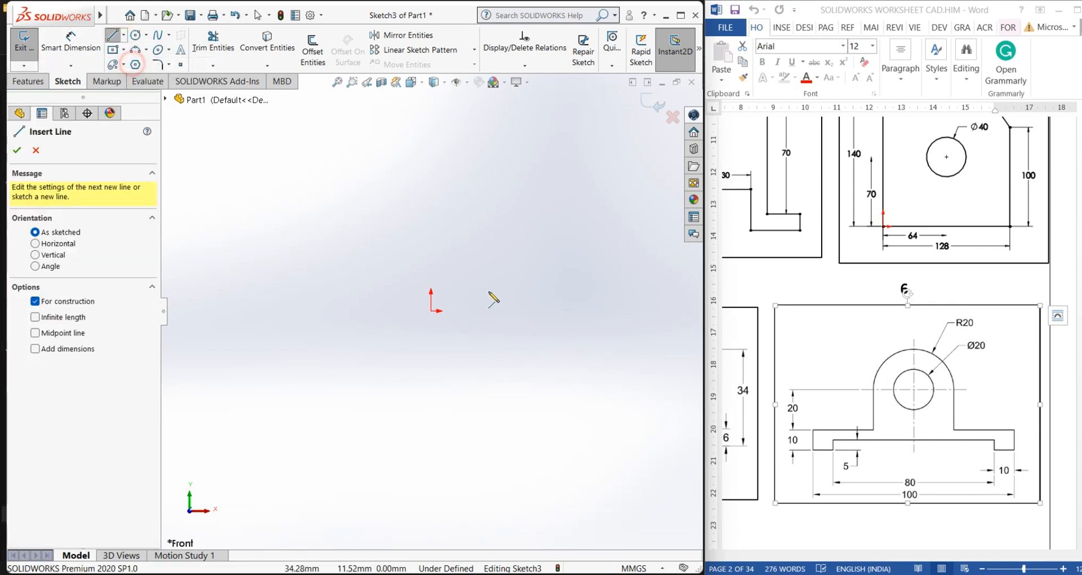
click(432, 310)
click(431, 136)
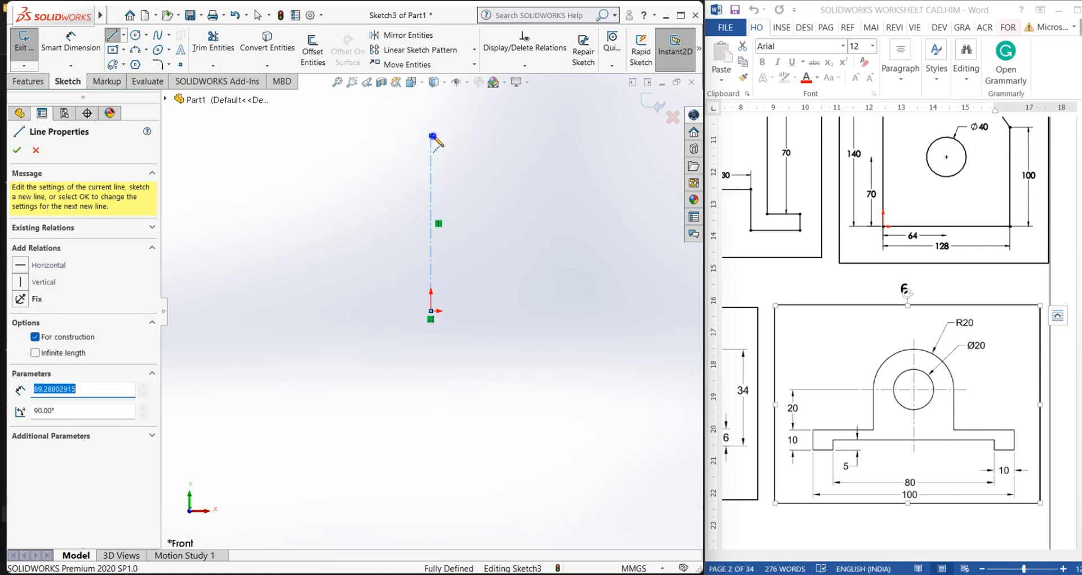
right_click(432, 136)
click(467, 150)
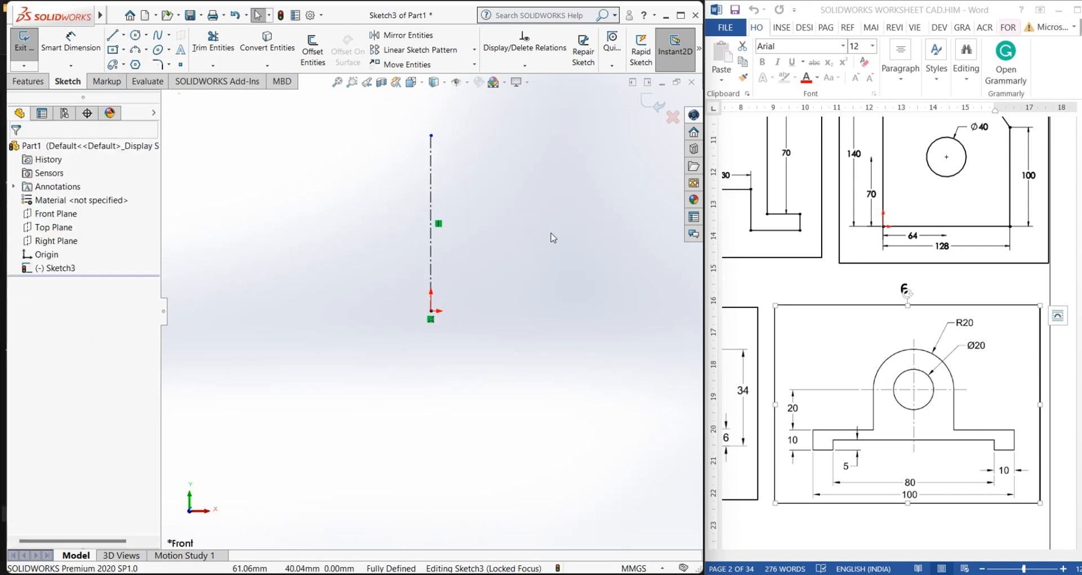
Draw a horizontal line to the right from the origin and dimension its length to 40 mm
click(112, 35)
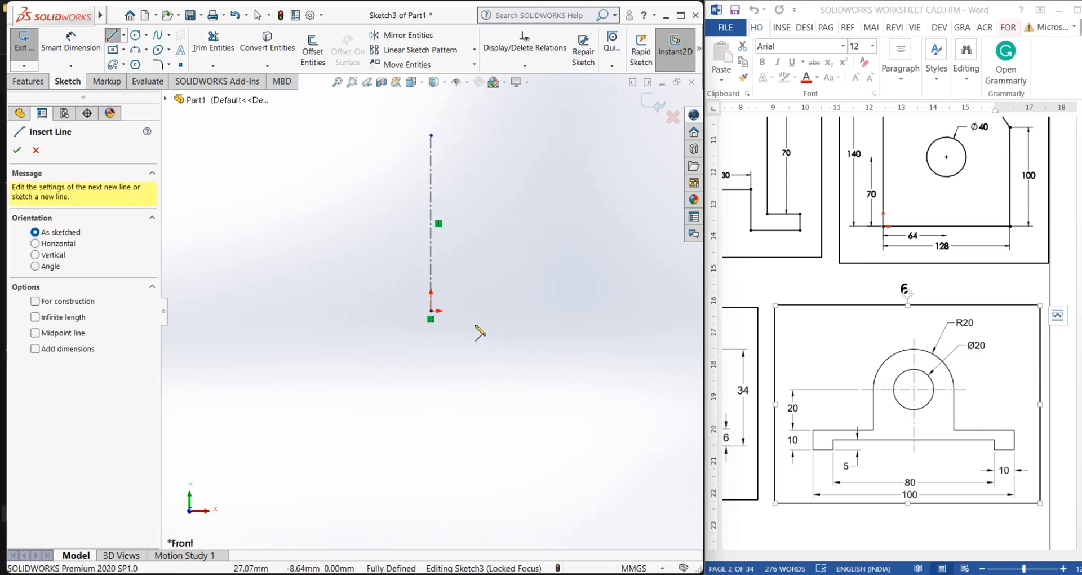
click(432, 311)
click(573, 310)
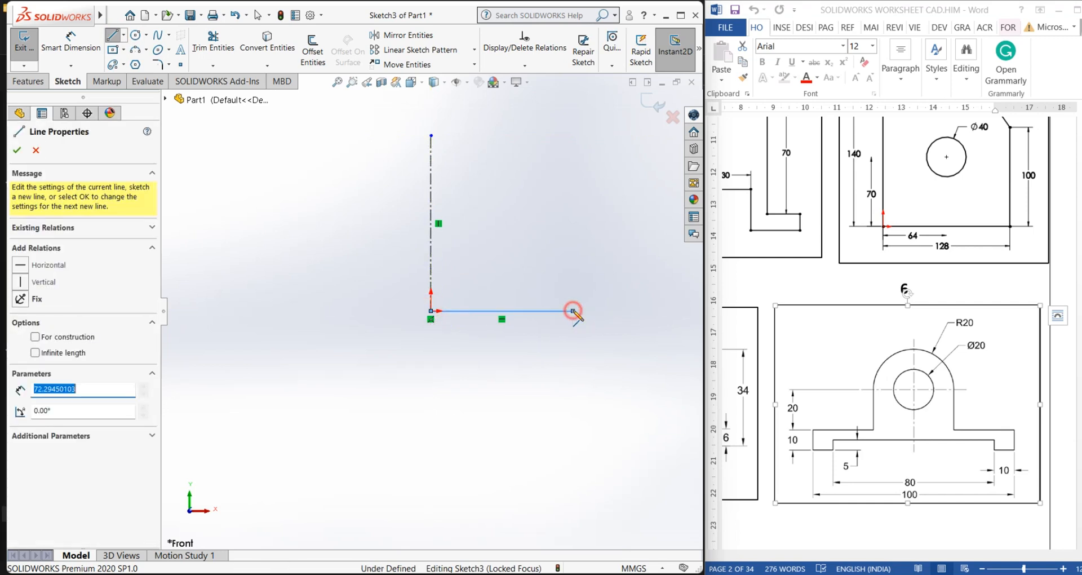
right_click(573, 311)
click(602, 320)
click(71, 43)
click(484, 311)
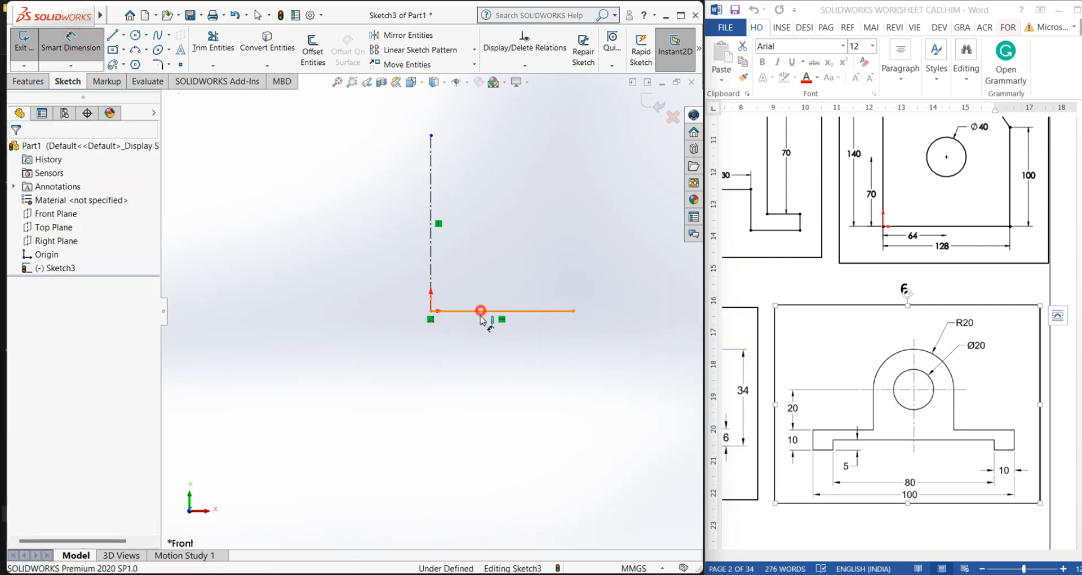
click(482, 338)
text(40)
key(Return)
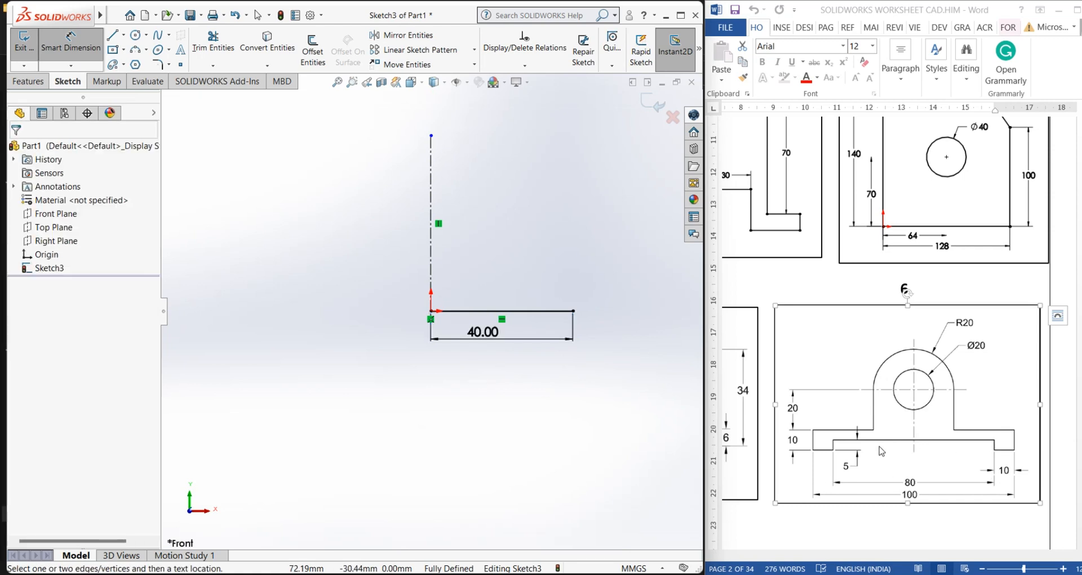
From the end of the 40 mm line, draw connected lines down, right, and up to form a step
click(112, 35)
click(574, 311)
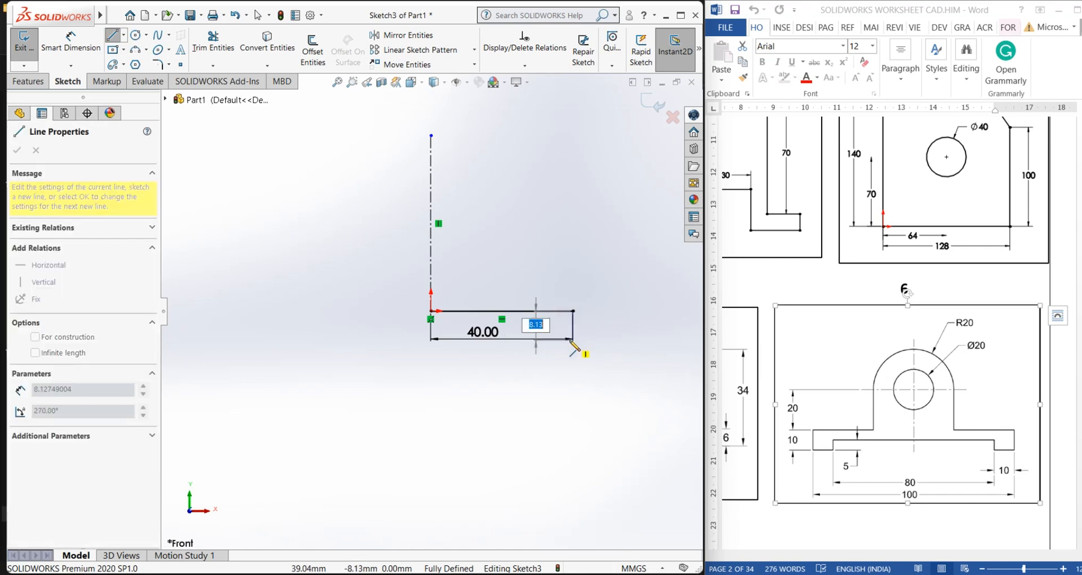
click(573, 354)
click(623, 354)
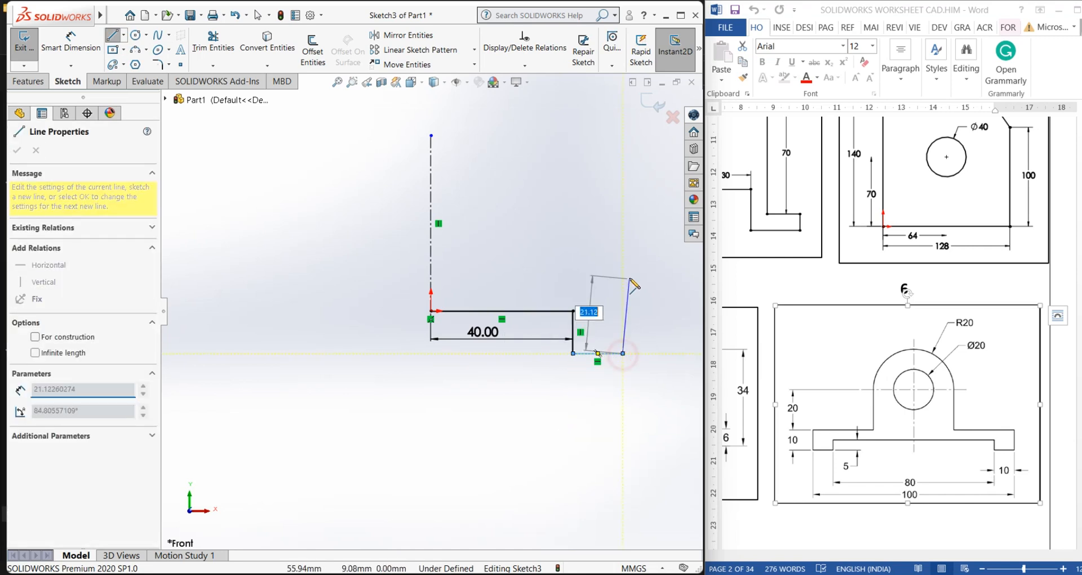
click(623, 273)
right_click(623, 274)
click(647, 280)
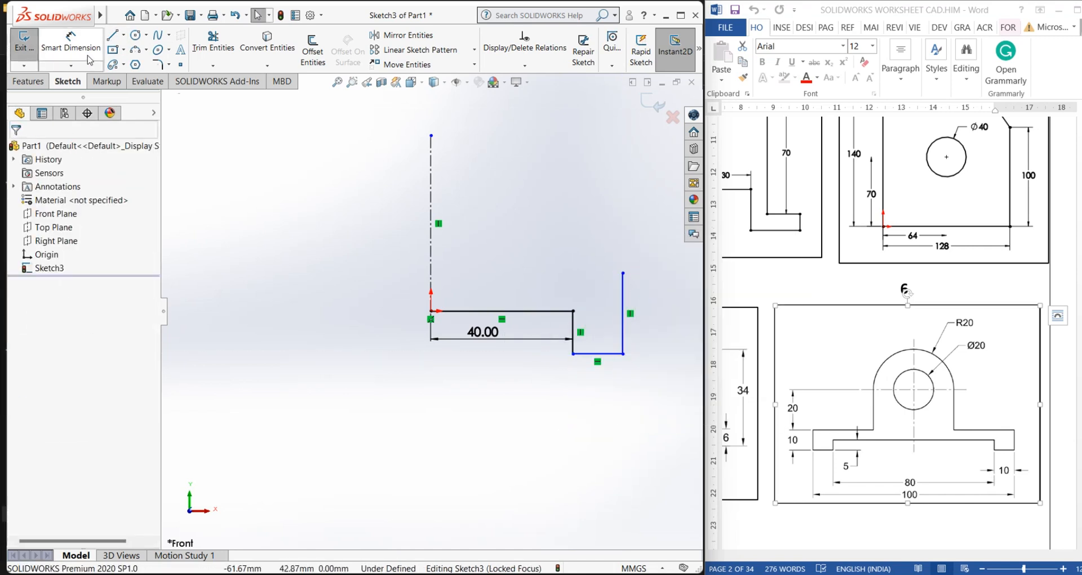
Dimension the short vertical drop at the end of the base line to 5 mm
click(71, 43)
click(574, 327)
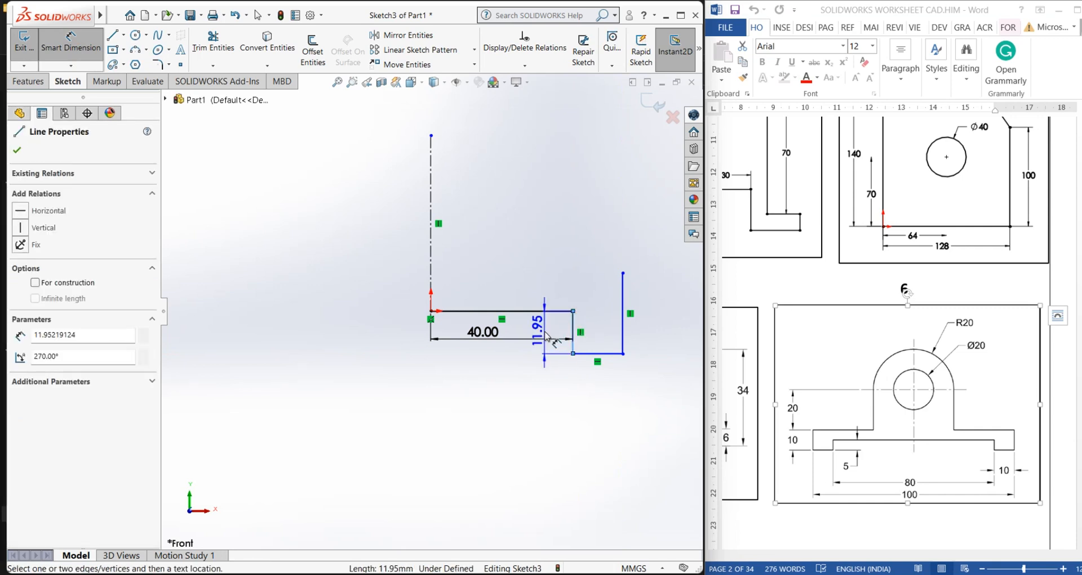
click(546, 335)
text(5.00mm)
key(Return)
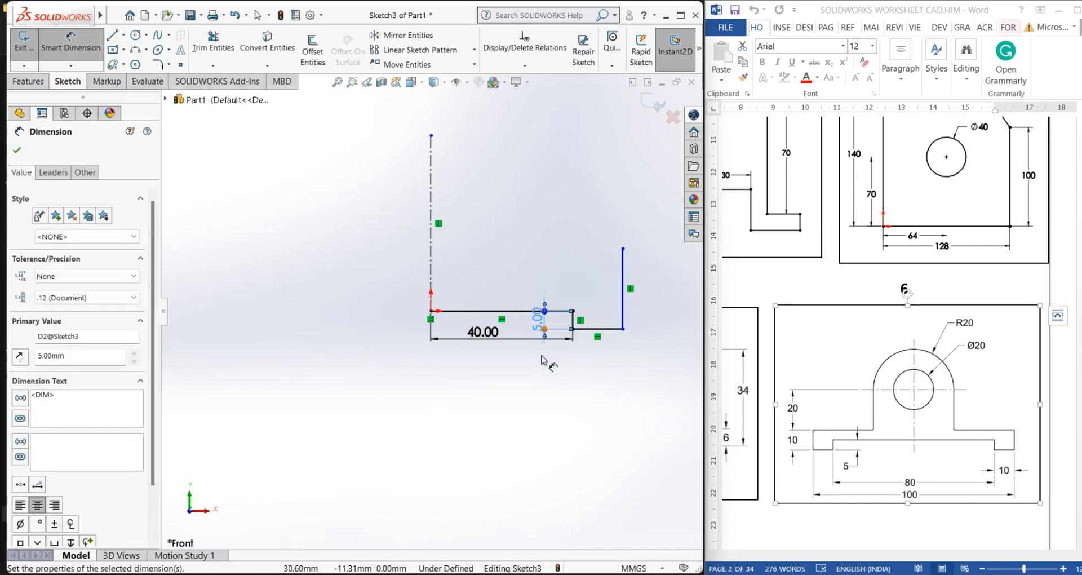
Dimension the short horizontal segment and the right vertical line each to 10 mm
click(546, 374)
click(582, 329)
click(590, 376)
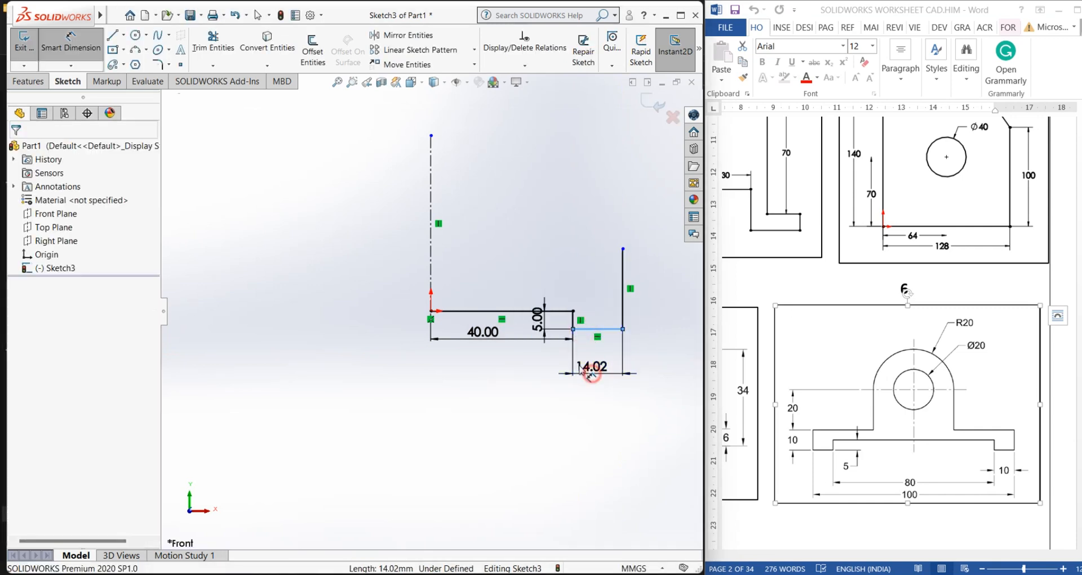
text(10)
key(Return)
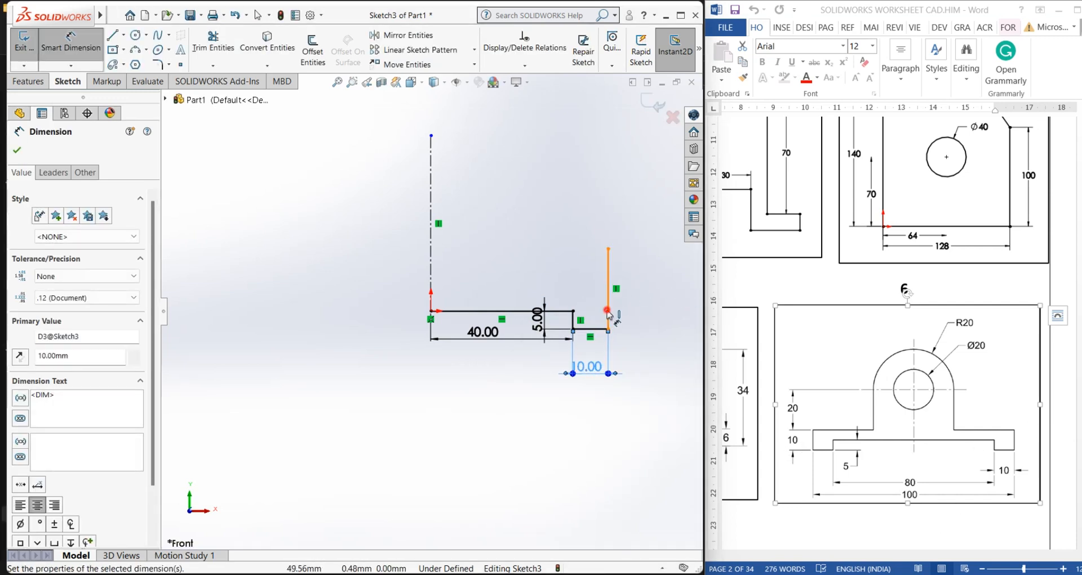
click(609, 282)
click(638, 296)
key(Return)
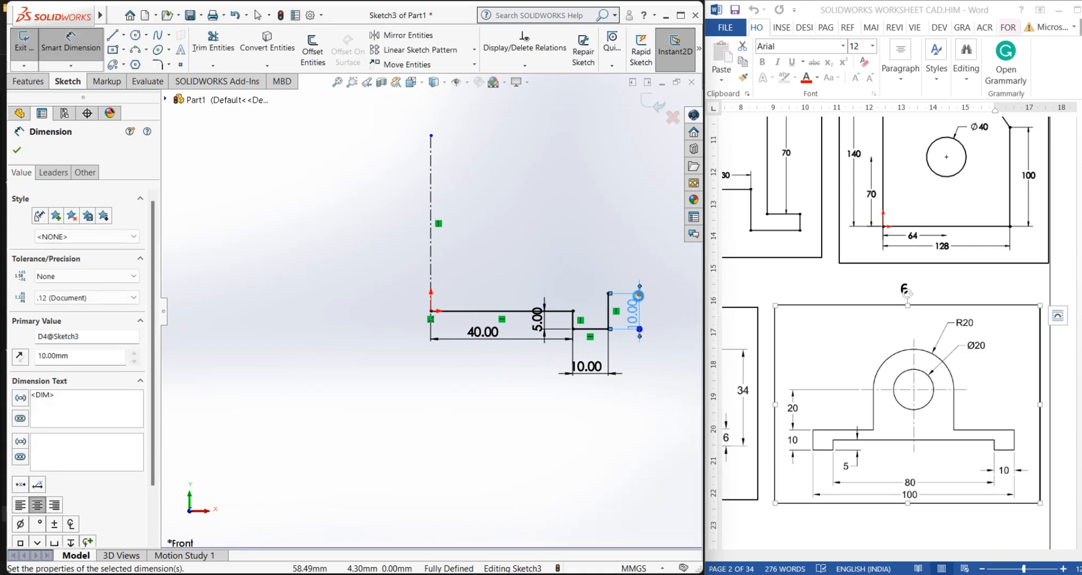
click(493, 273)
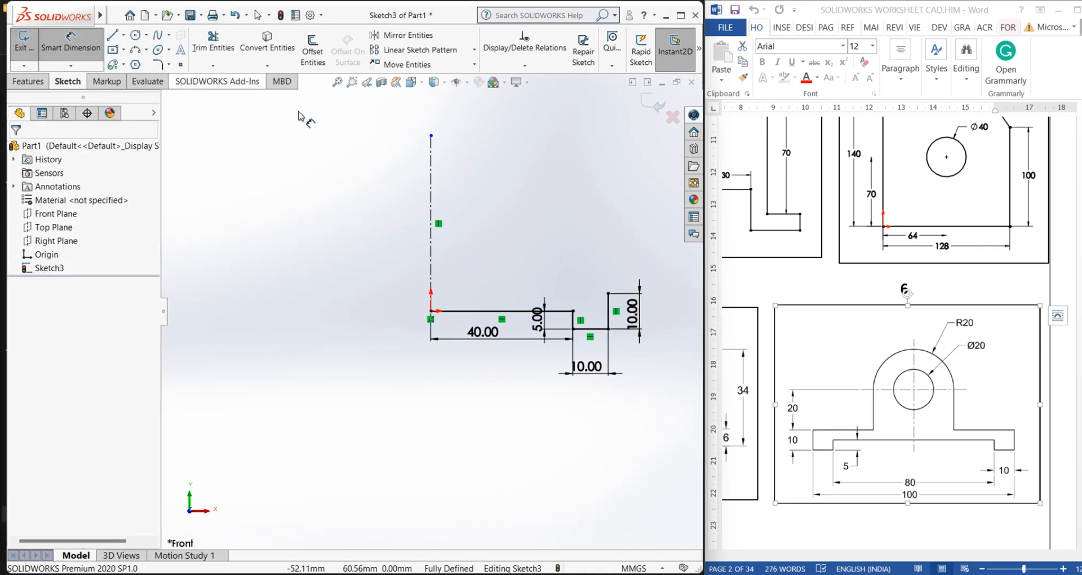
Draw a horizontal line about 34 mm long leftward from the top of the right vertical line
click(608, 293)
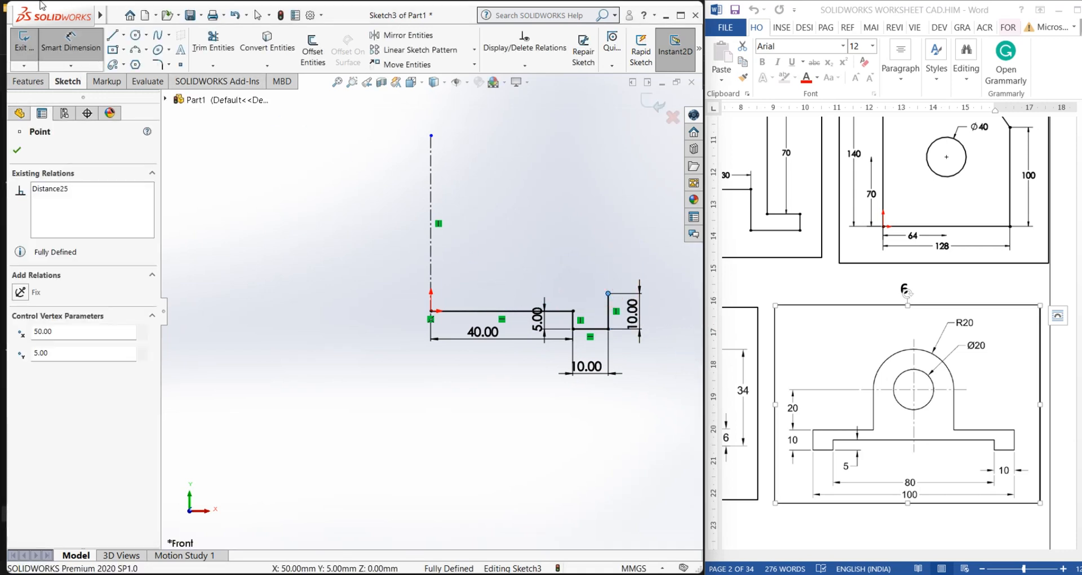
click(112, 35)
click(608, 293)
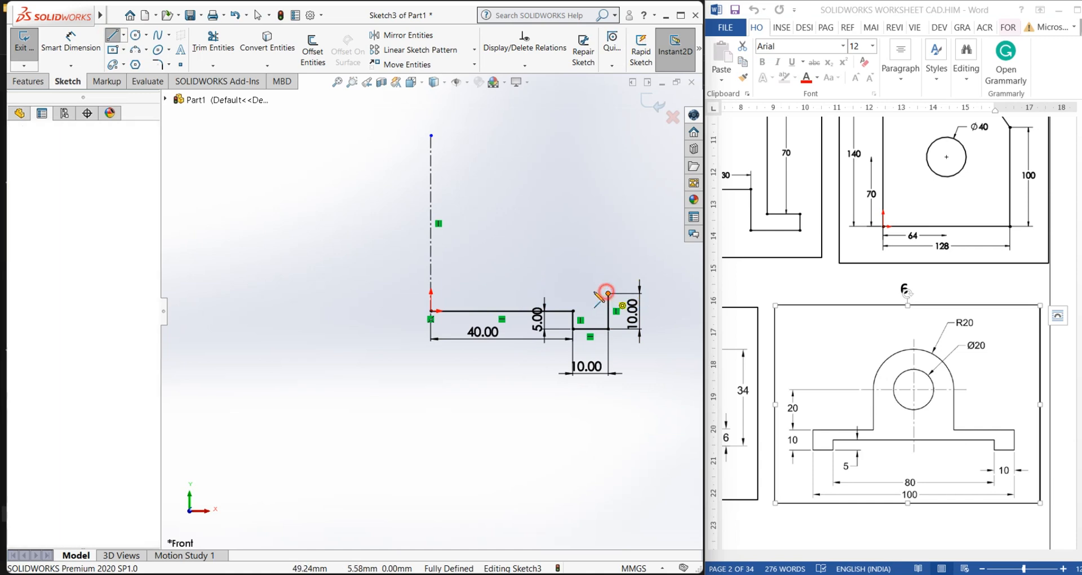
click(489, 292)
key(Escape)
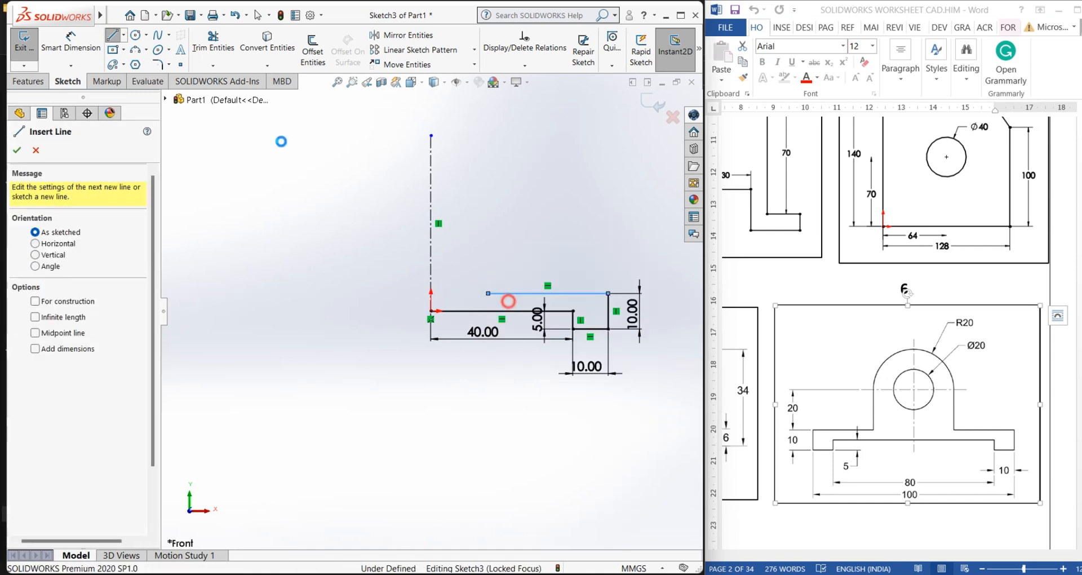
key(Escape)
Dimension the new upper horizontal line to 30 mm
click(70, 42)
click(530, 294)
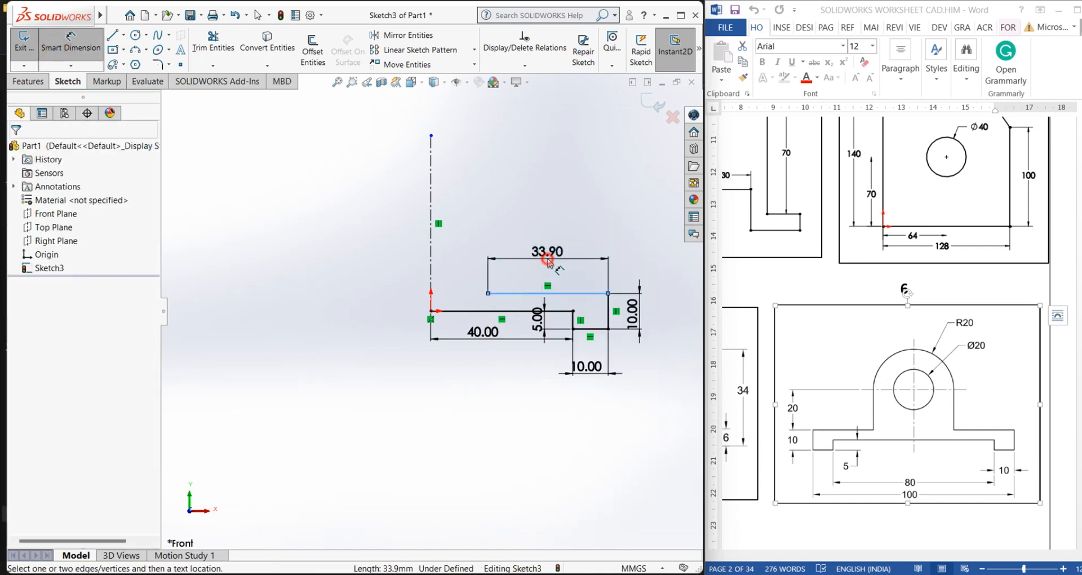
click(548, 260)
text(30)
key(Return)
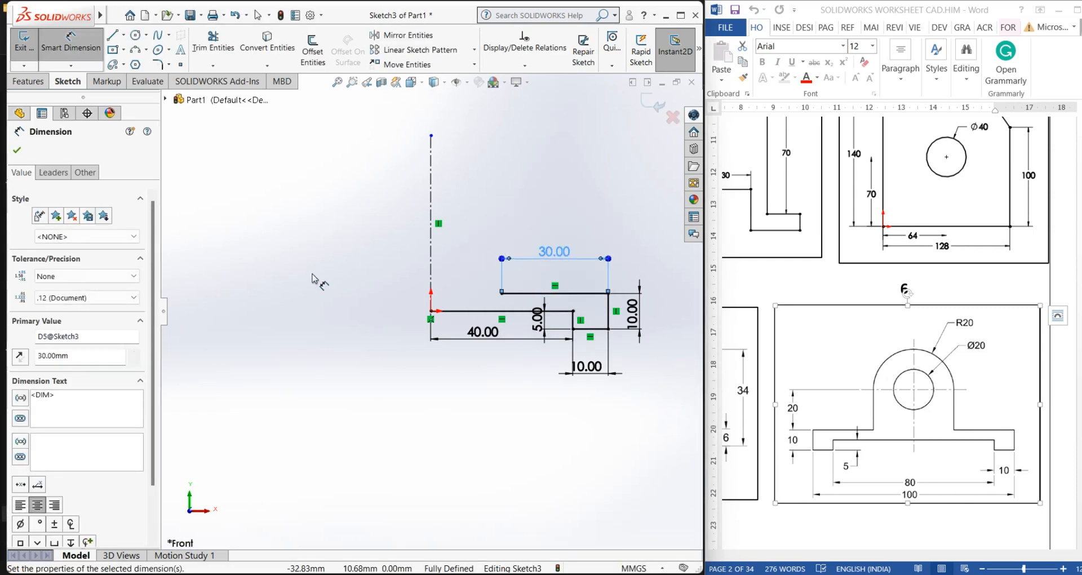
click(310, 271)
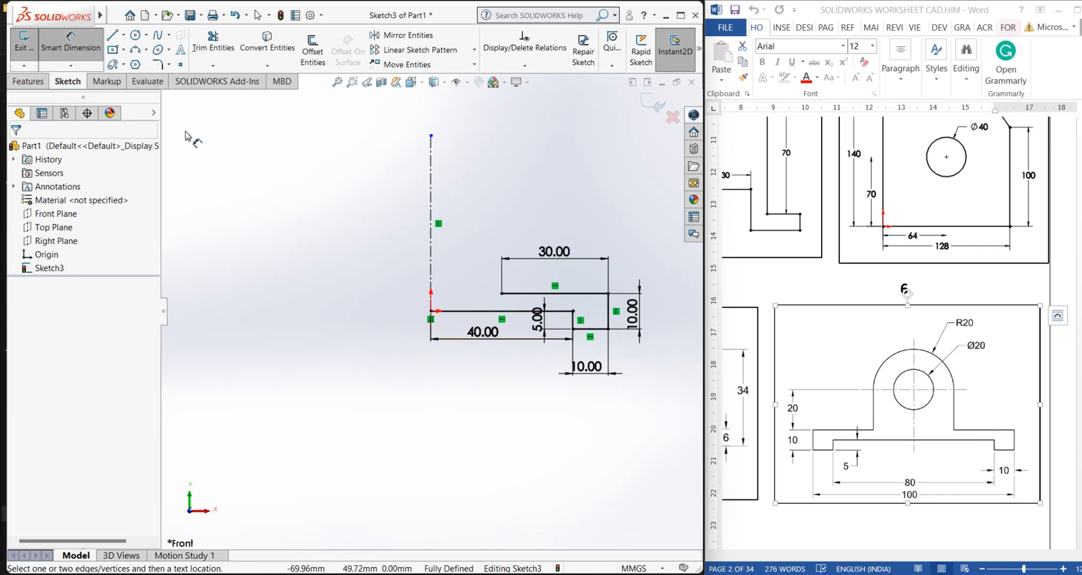
Draw a vertical line about 23 mm upward from the left end of the 30 mm line
click(113, 35)
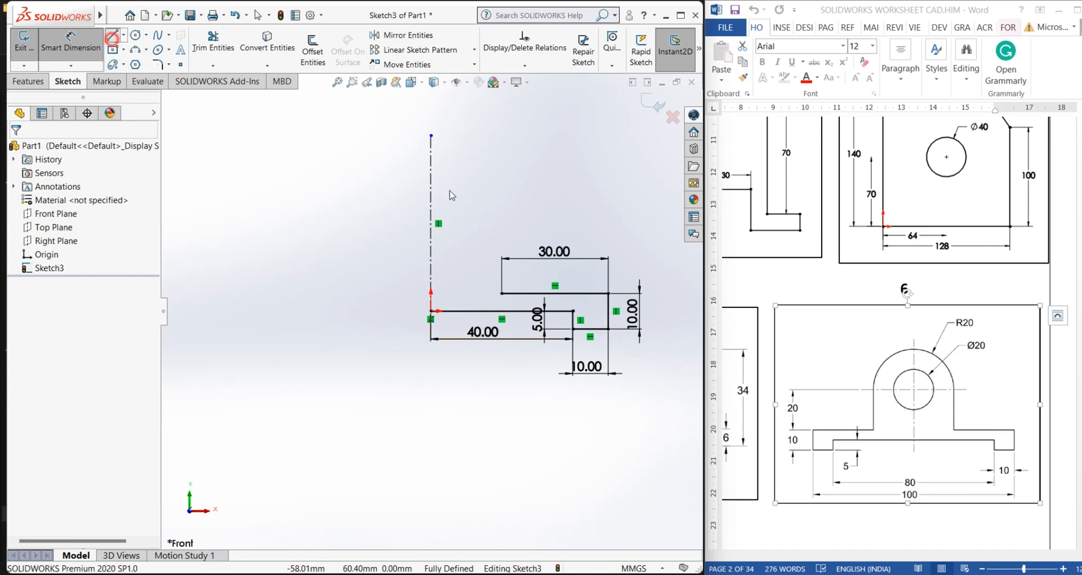
click(501, 293)
click(502, 212)
right_click(501, 212)
click(539, 227)
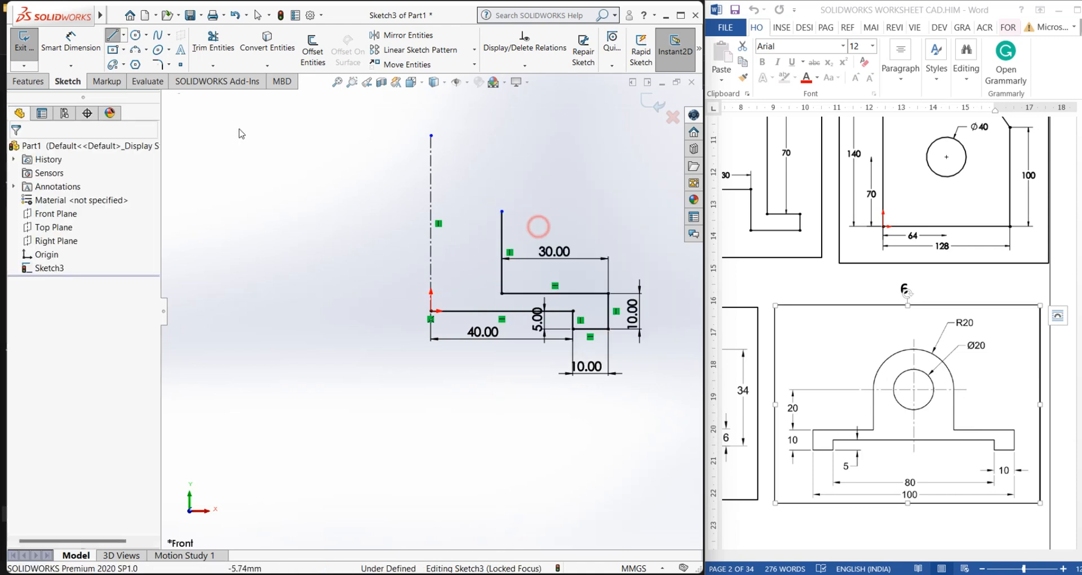
Dimension the new vertical line to 20 mm
click(68, 53)
click(502, 239)
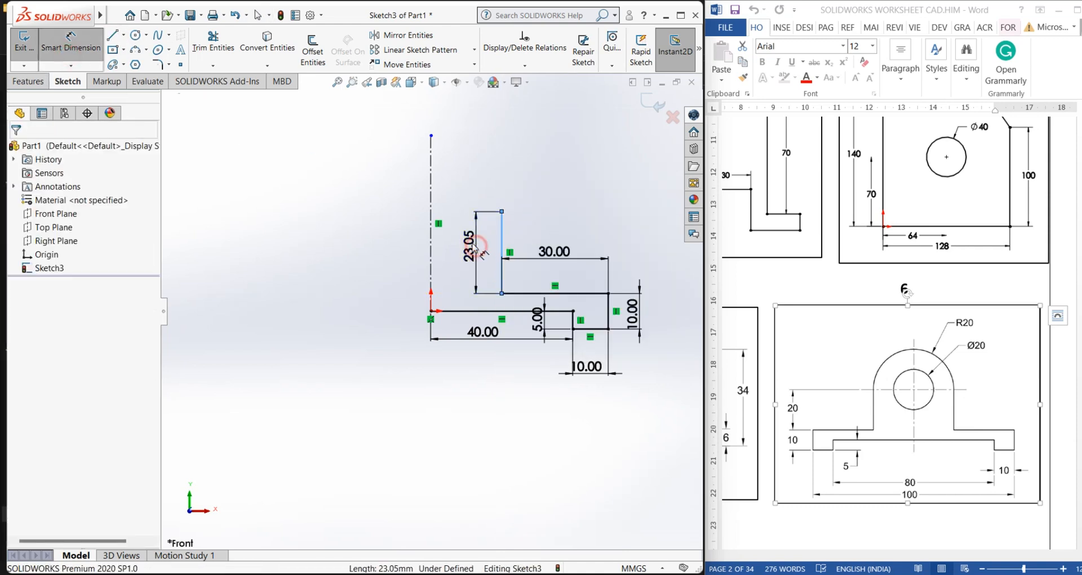
click(473, 246)
text(20)
key(Return)
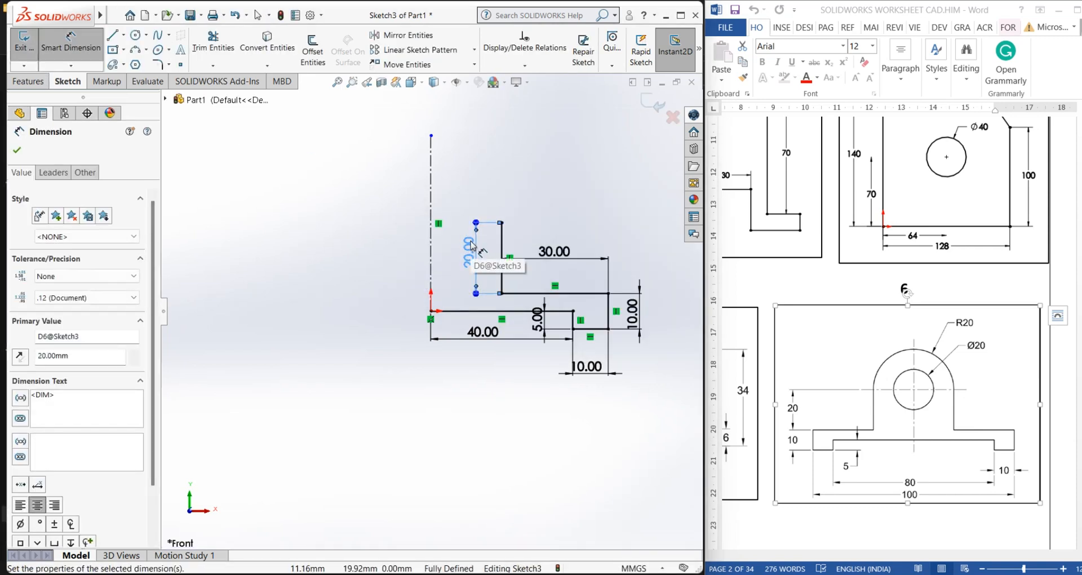
click(278, 259)
right_click(278, 259)
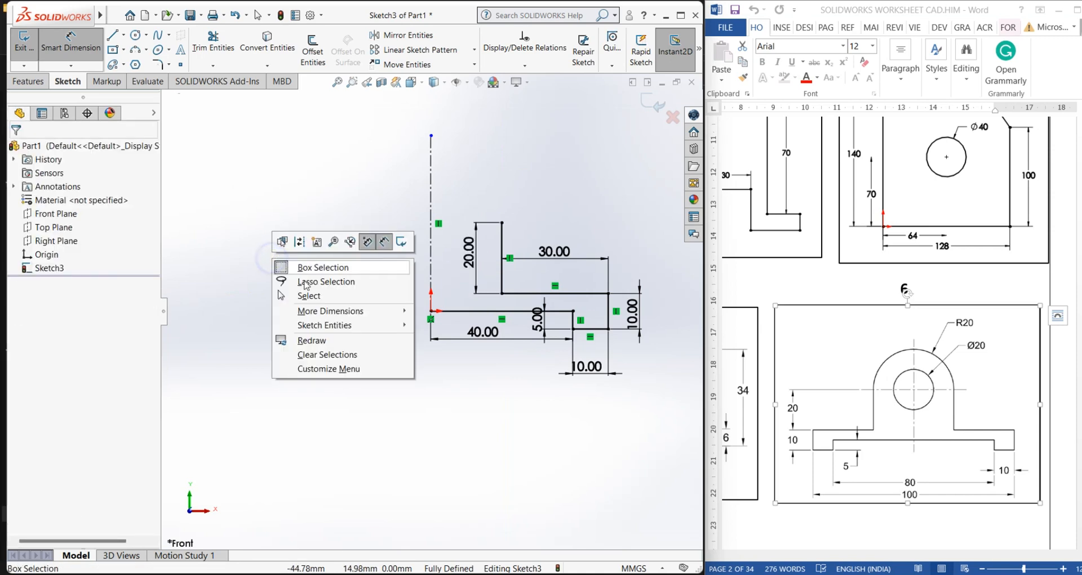
click(307, 293)
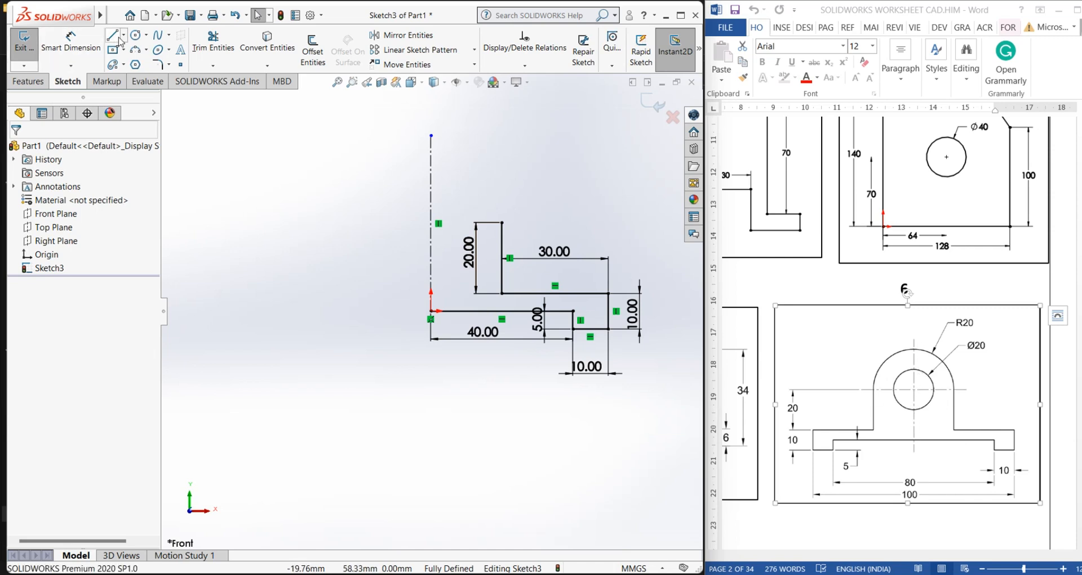
Draw a line from the top of the 20 mm line leftward to the centerline
click(112, 35)
click(503, 224)
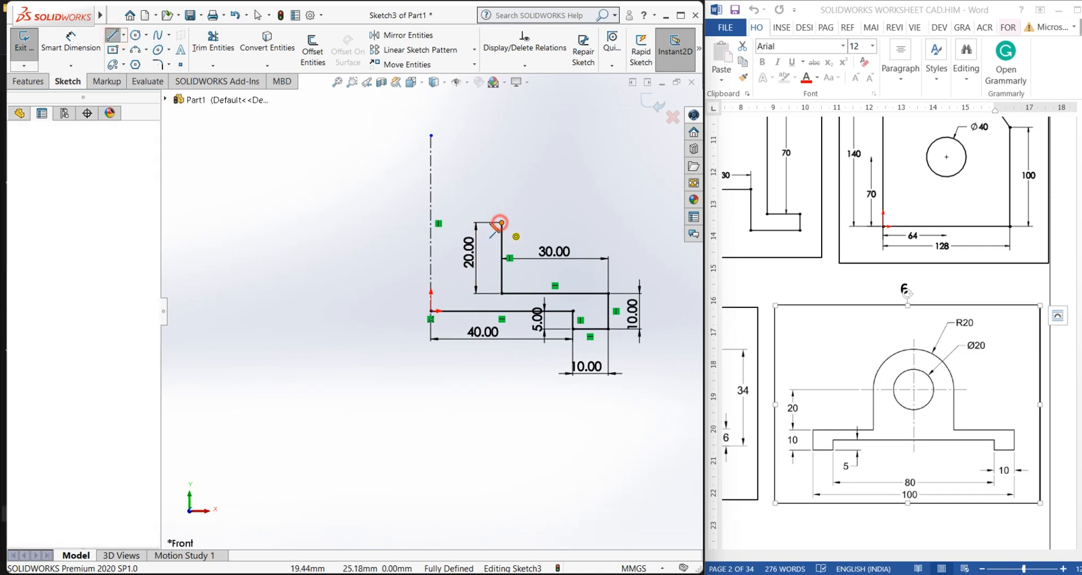
click(431, 224)
key(Escape)
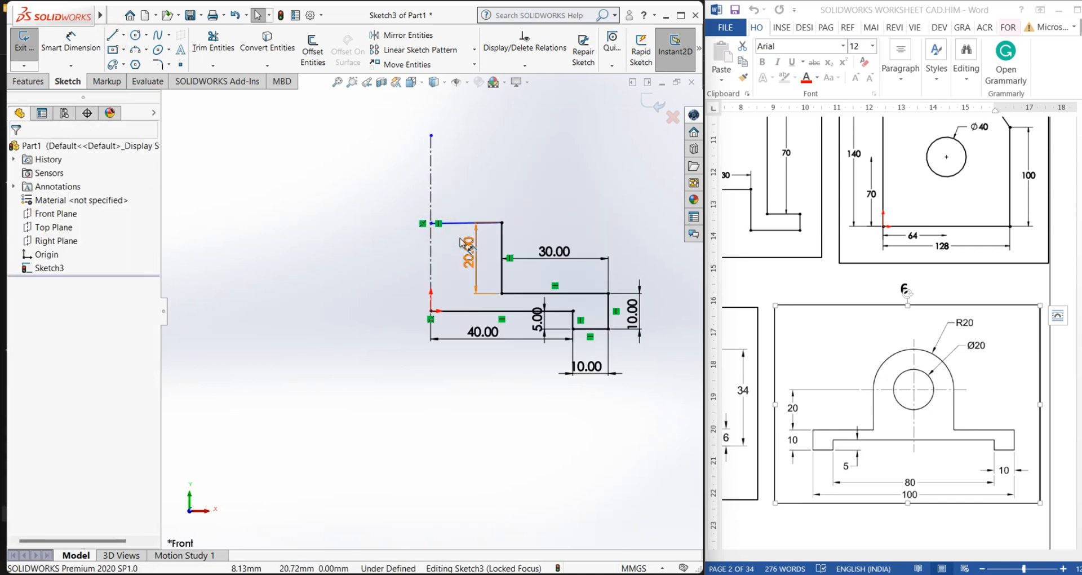
Make the top line to the centerline horizontal
scroll(437, 228, down, 3)
click(435, 227)
click(467, 175)
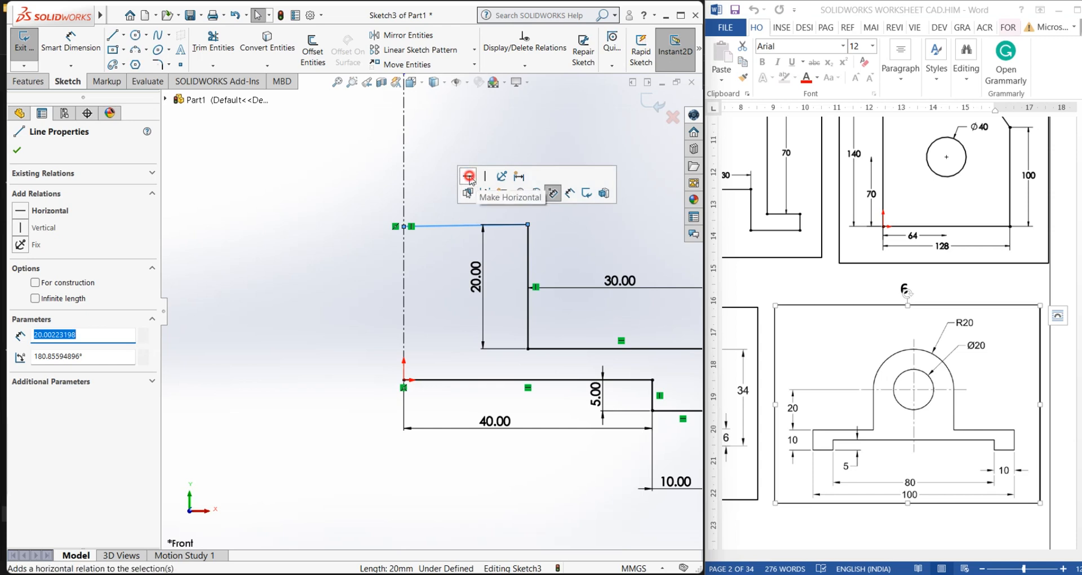
click(292, 255)
right_click(294, 255)
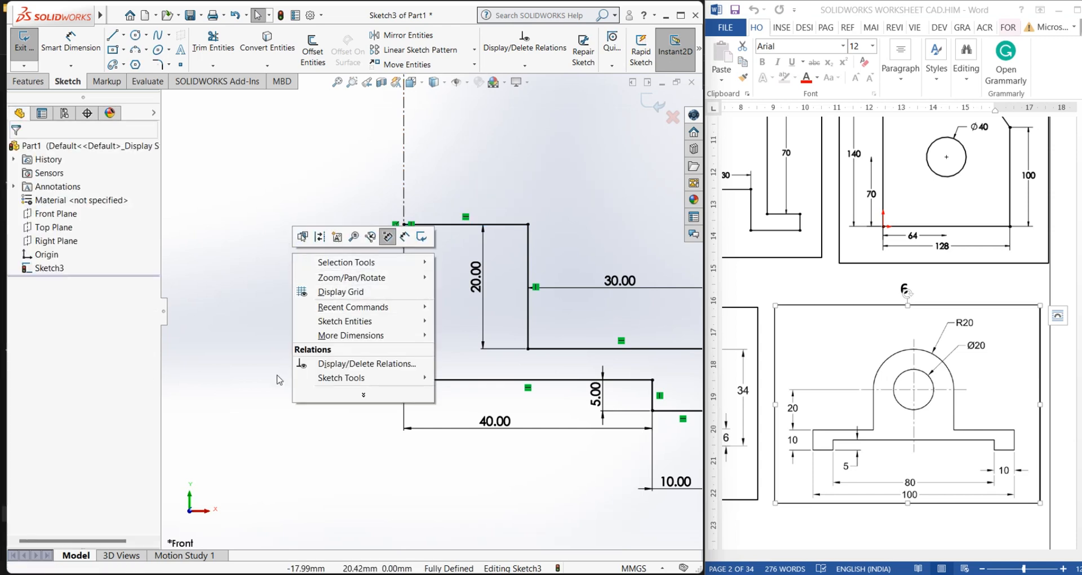
key(Escape)
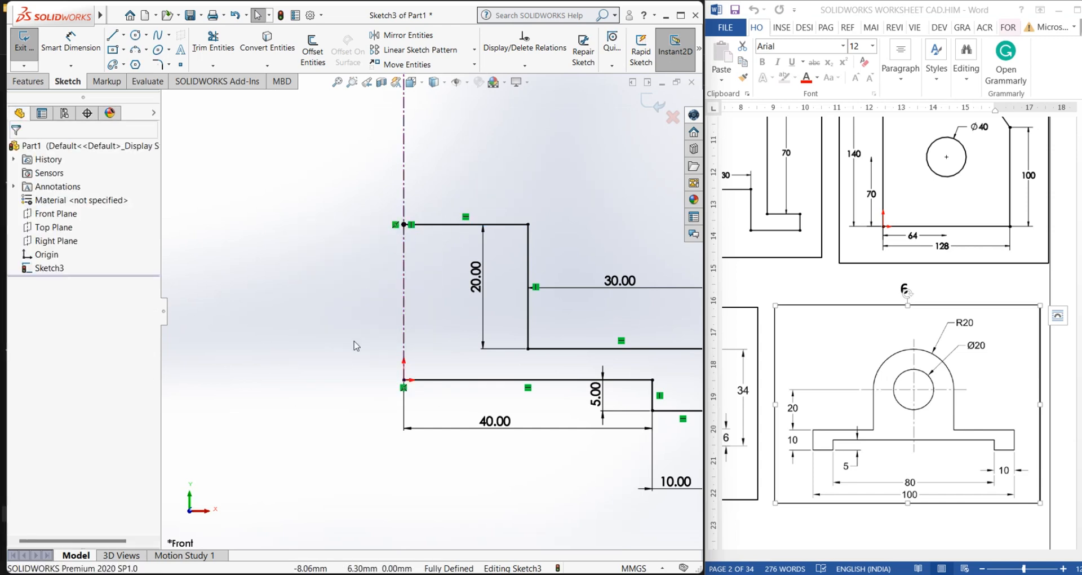
Delete the horizontal top line running from the 20 mm line to the centerline
click(442, 225)
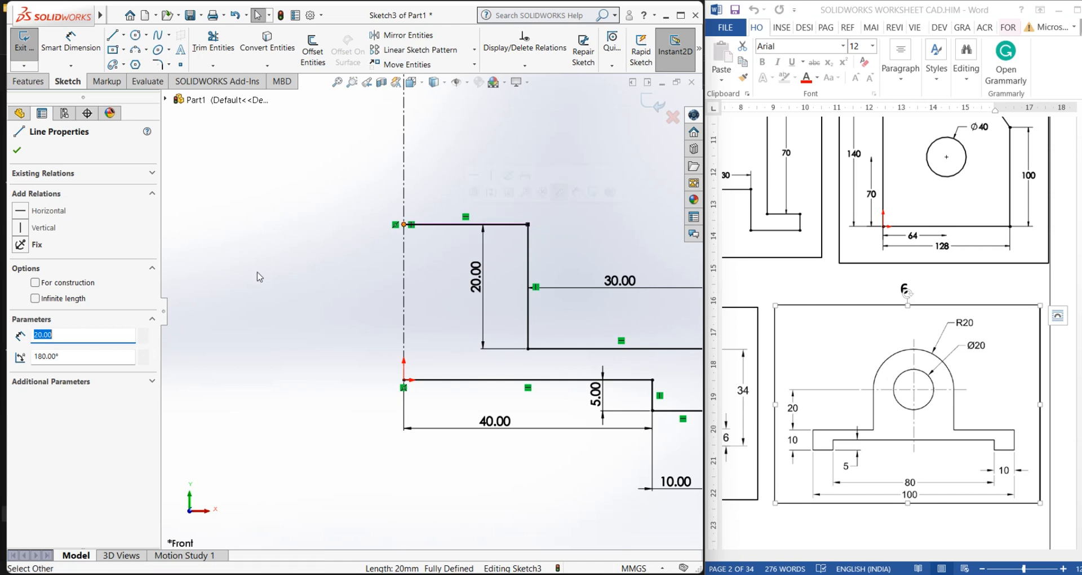
click(35, 283)
click(290, 305)
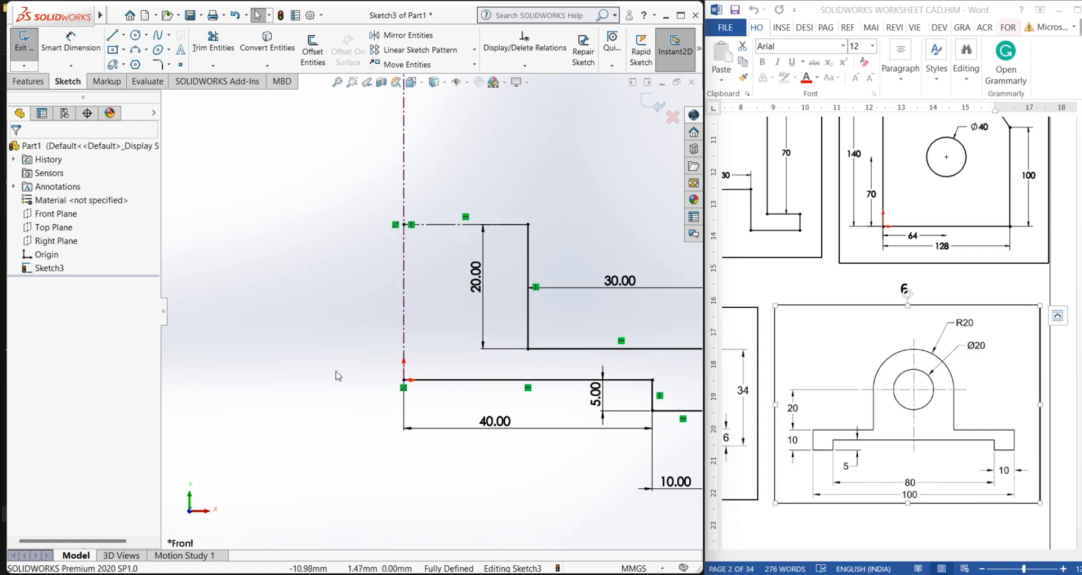
click(437, 224)
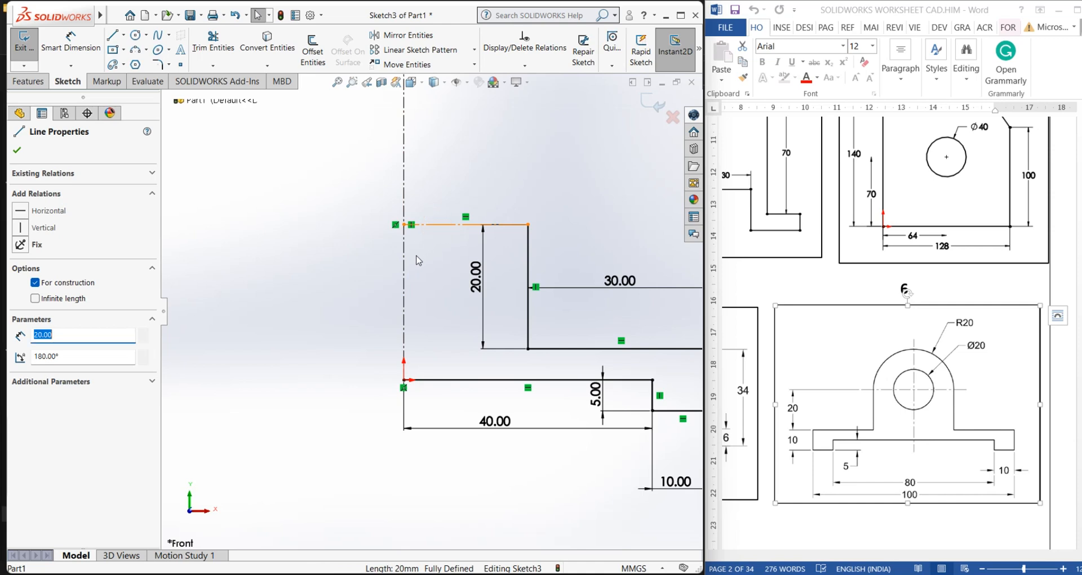
key(Delete)
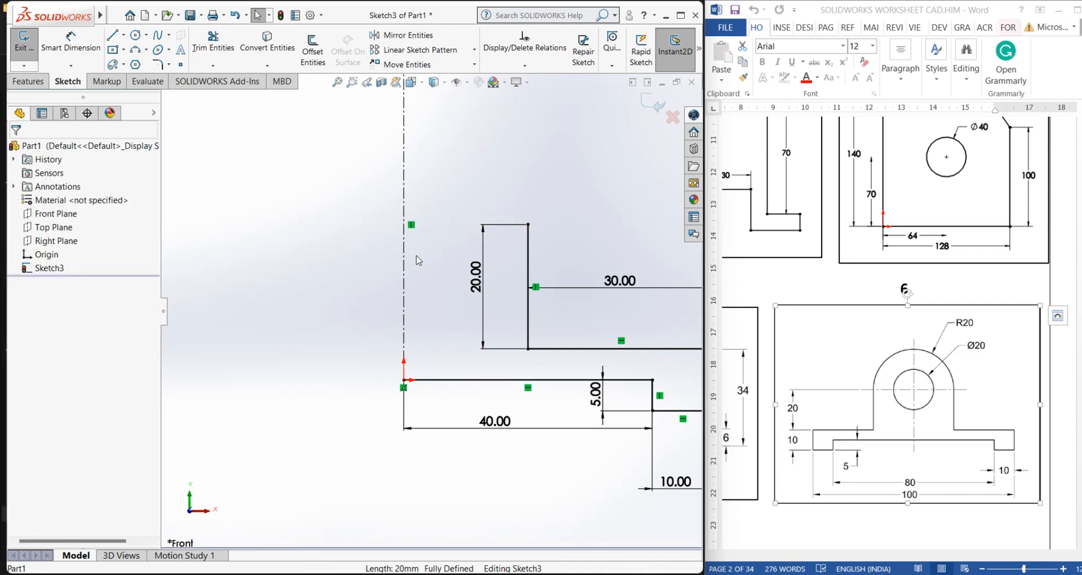
Draw a circle centered on the vertical centerline just above the top of the profile
click(135, 35)
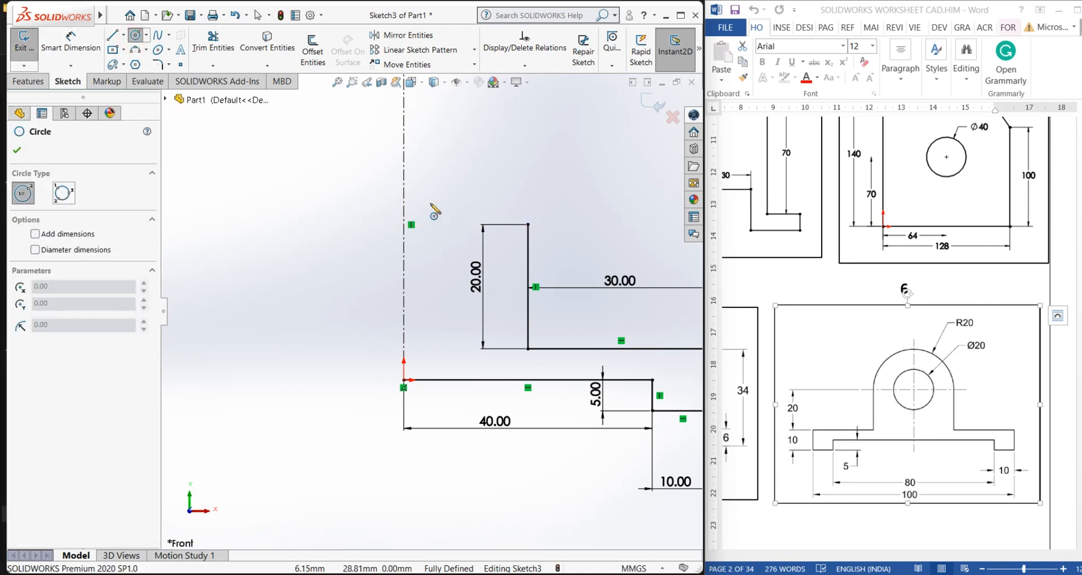
click(404, 213)
click(434, 266)
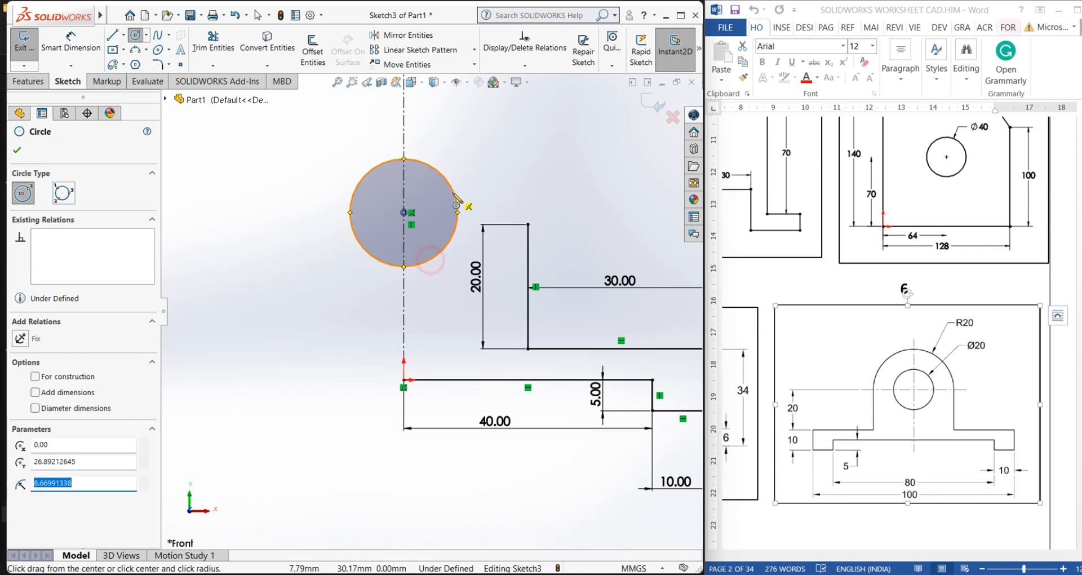
right_click(443, 162)
click(459, 201)
Dimension the circle's diameter to 20 mm
click(54, 40)
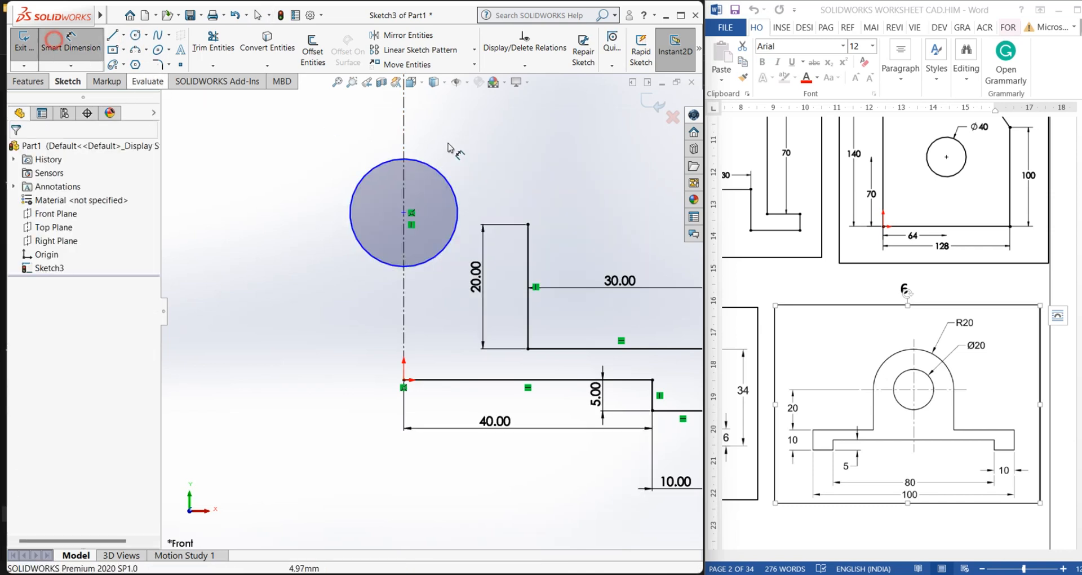
click(453, 185)
click(482, 138)
text(20)
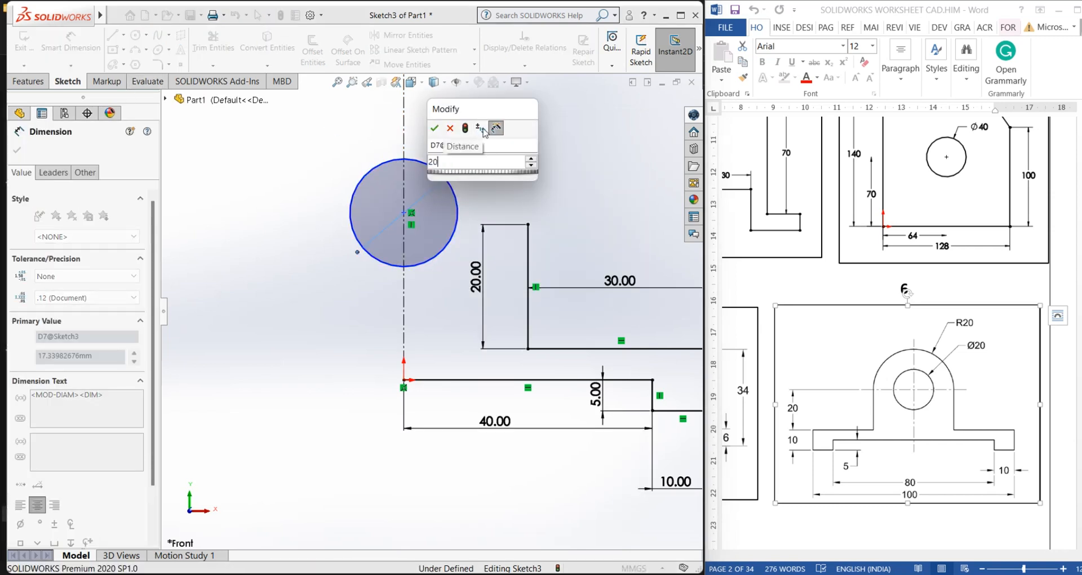
key(Return)
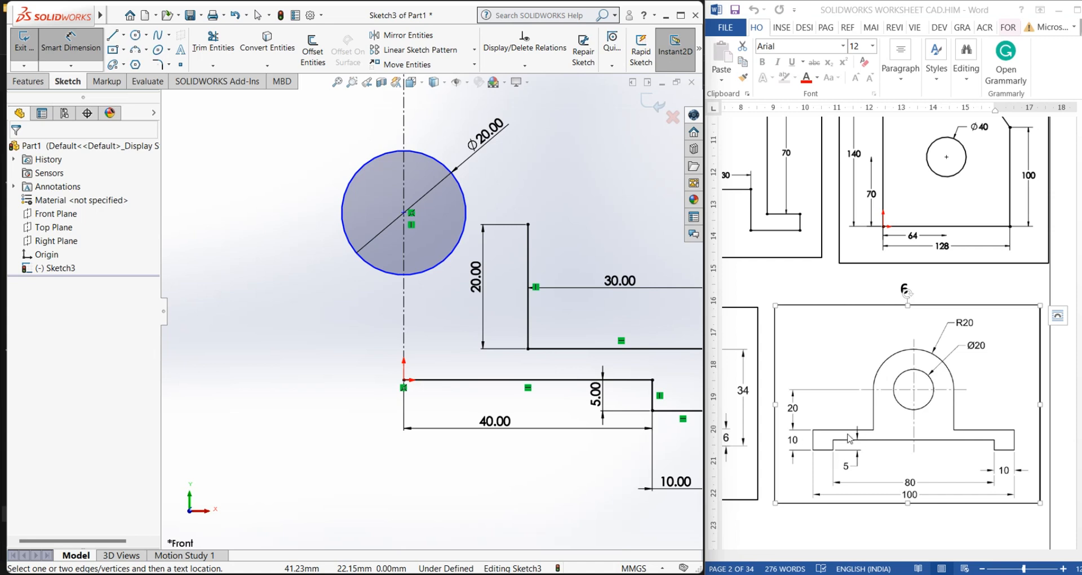
Dimension the circle's center 25 mm above the origin
click(403, 215)
click(403, 380)
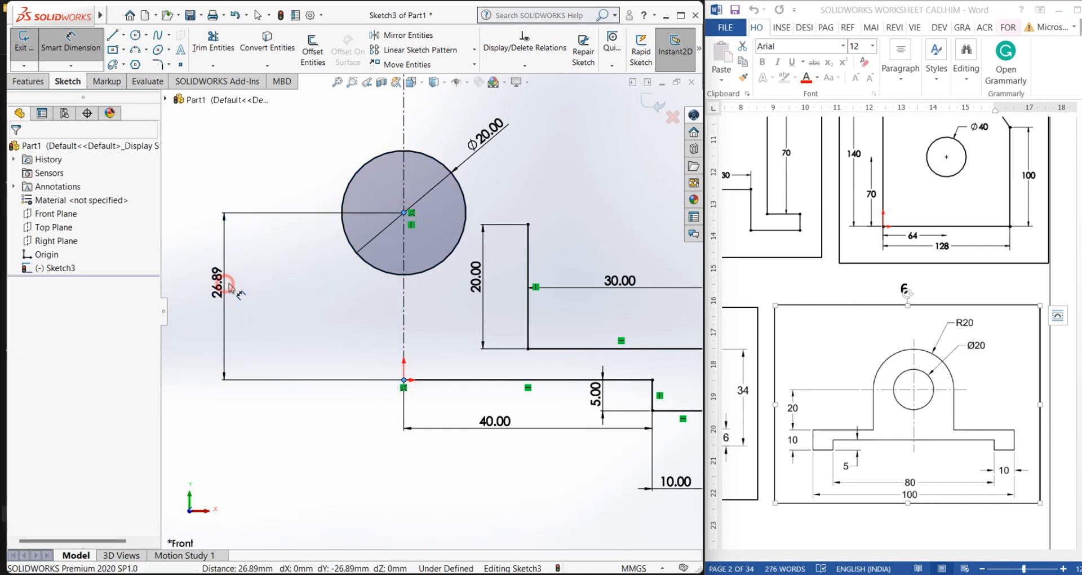
click(229, 287)
text(25)
key(Return)
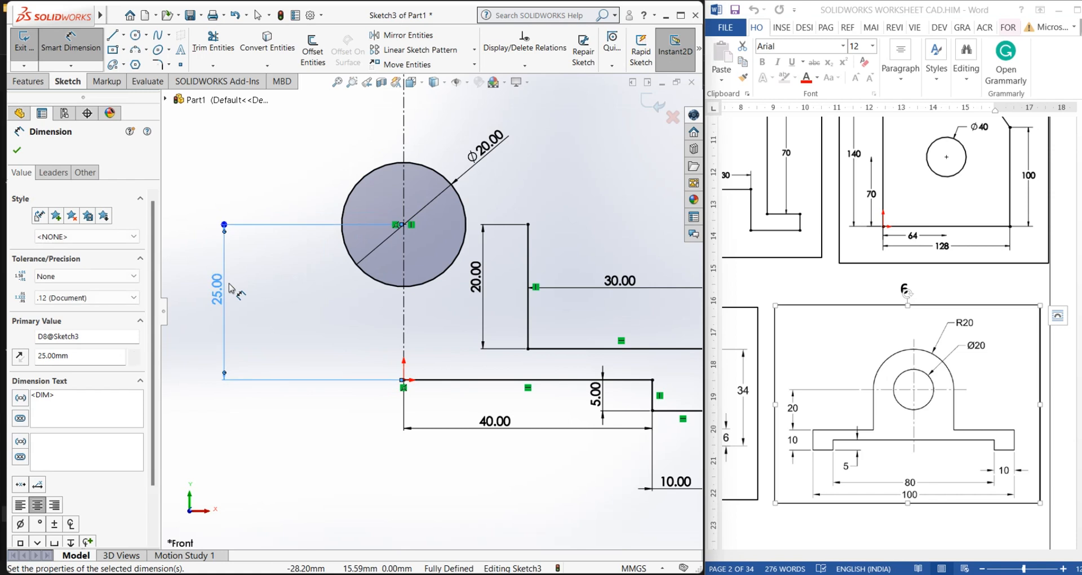
right_click(234, 172)
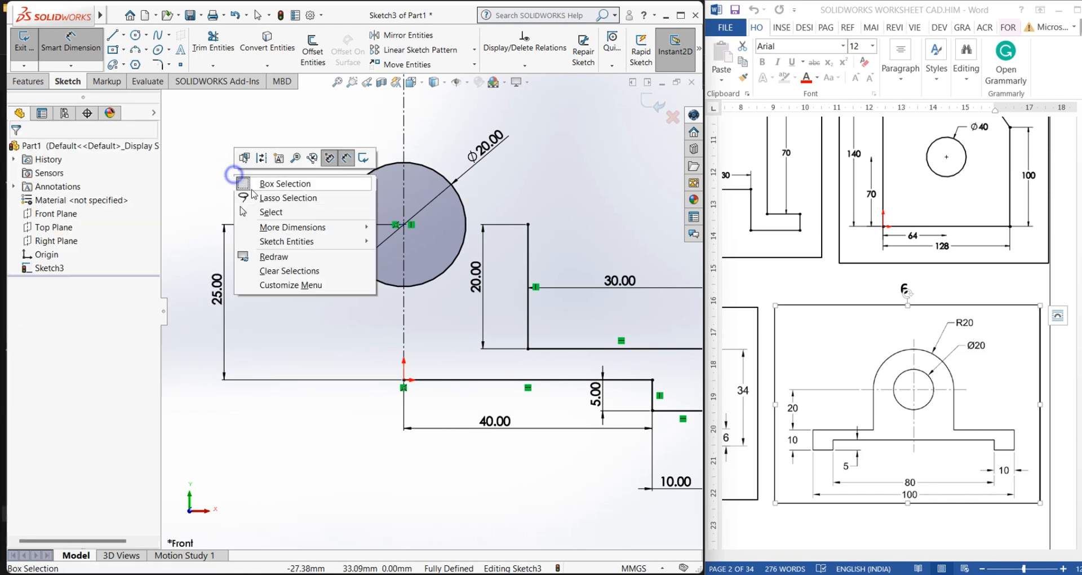
click(266, 213)
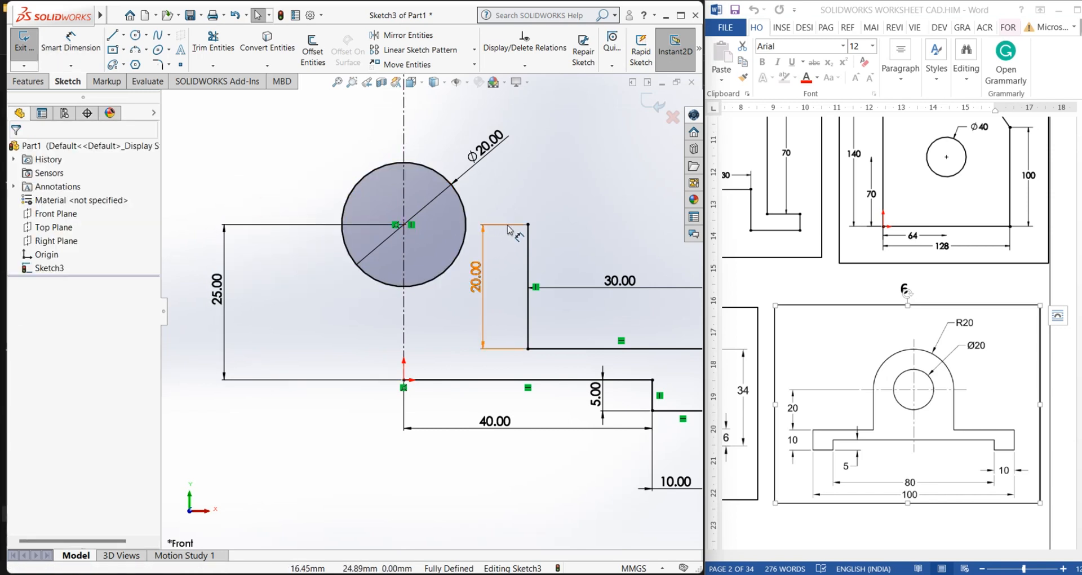
Draw a horizontal line from the circle's center to the top of the 20 mm line
click(113, 35)
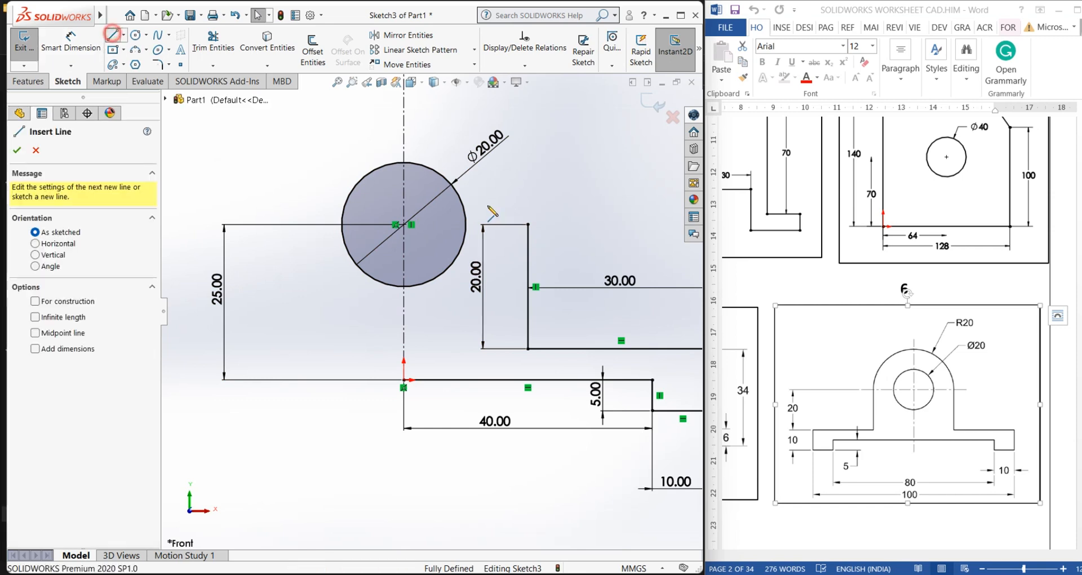
click(404, 225)
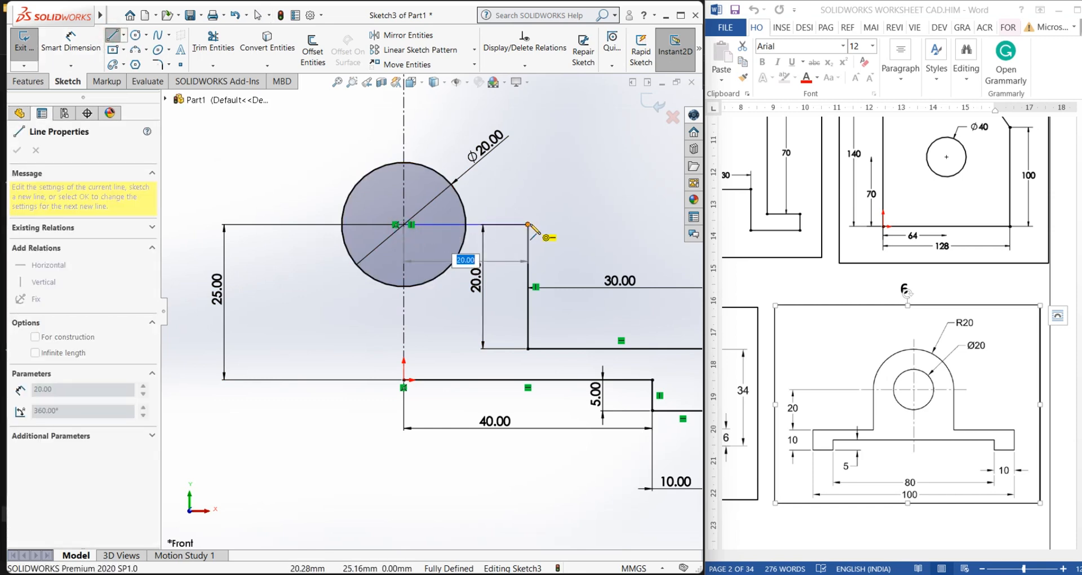
right_click(530, 225)
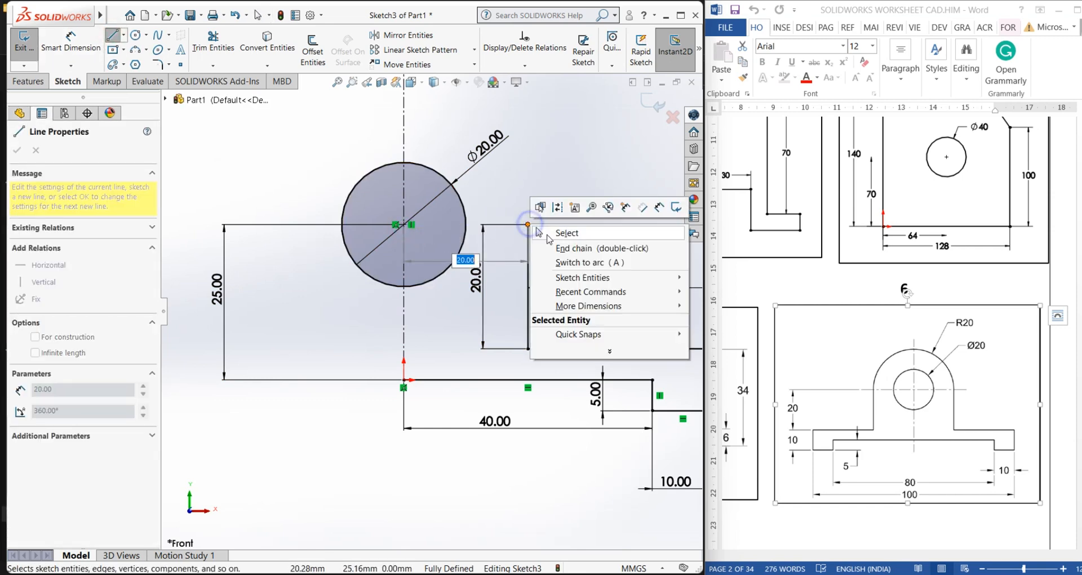
click(550, 233)
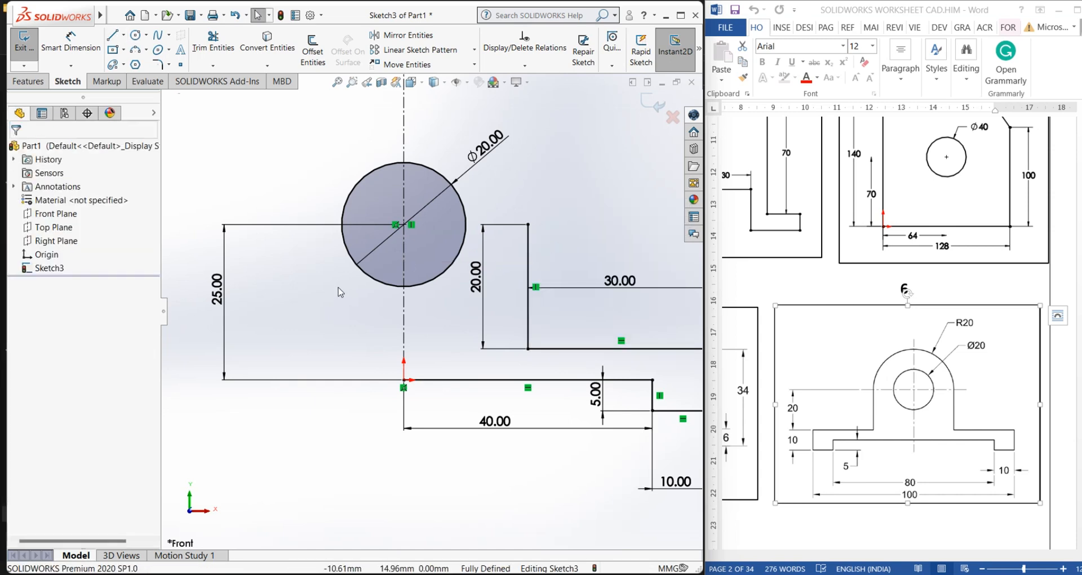
Undo the line, both dimensions and the circle
key(ctrl+z)
key(ctrl+z)
key(ctrl+z)
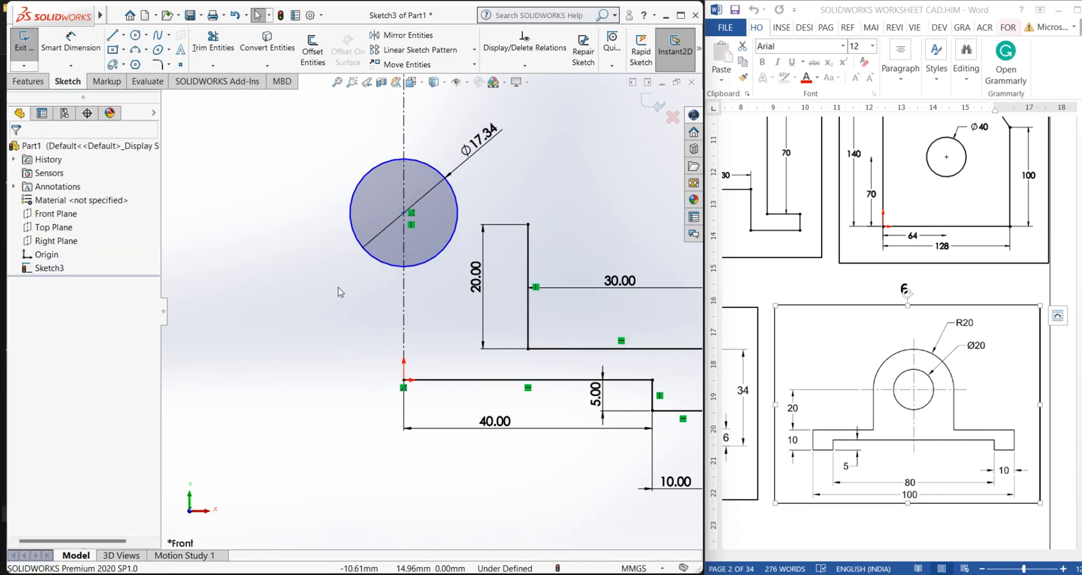
key(ctrl+z)
key(ctrl+z)
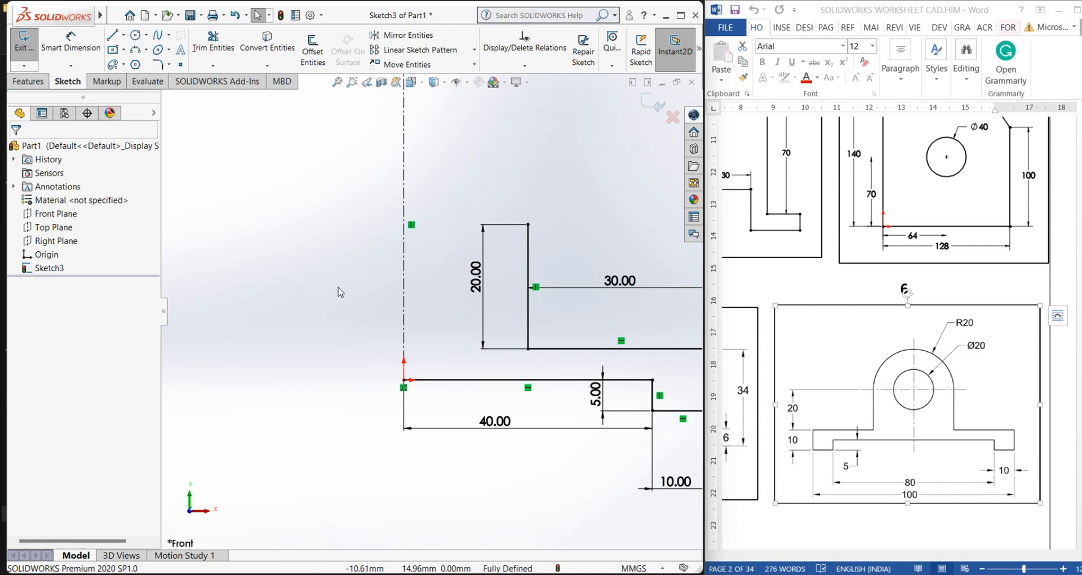
Draw a horizontal centerline from the top of the 20 mm line to the vertical centerline
click(124, 35)
click(141, 150)
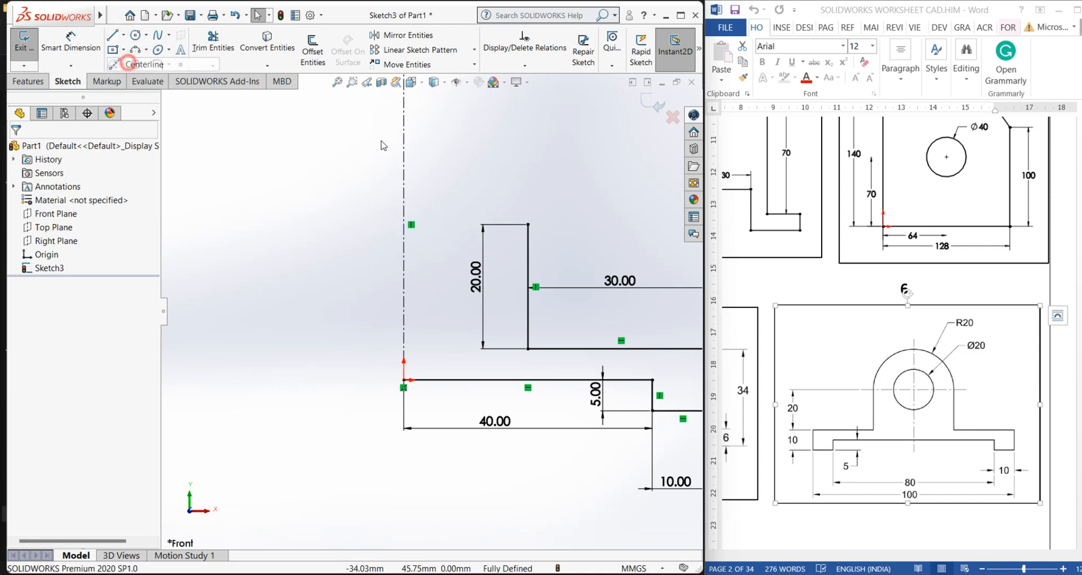
click(528, 224)
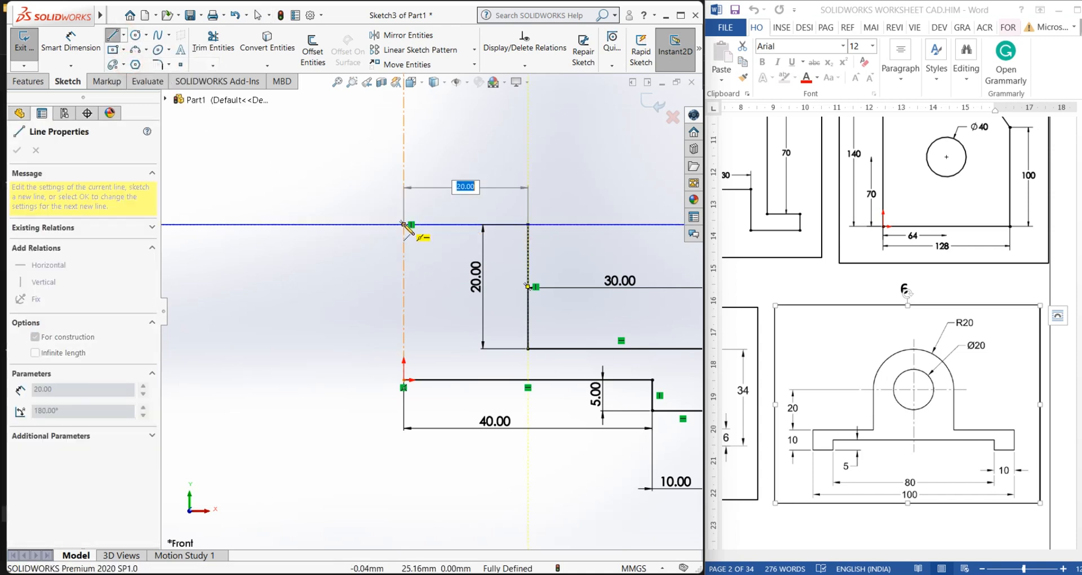
click(404, 224)
right_click(405, 225)
click(440, 234)
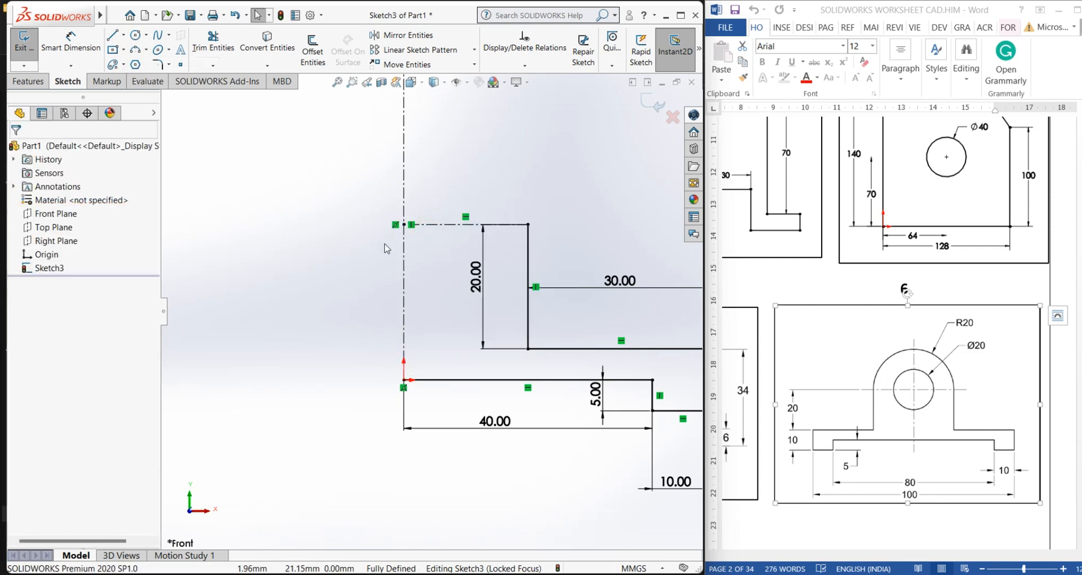
Draw a circle centered where the horizontal centerline meets the vertical centerline
click(135, 35)
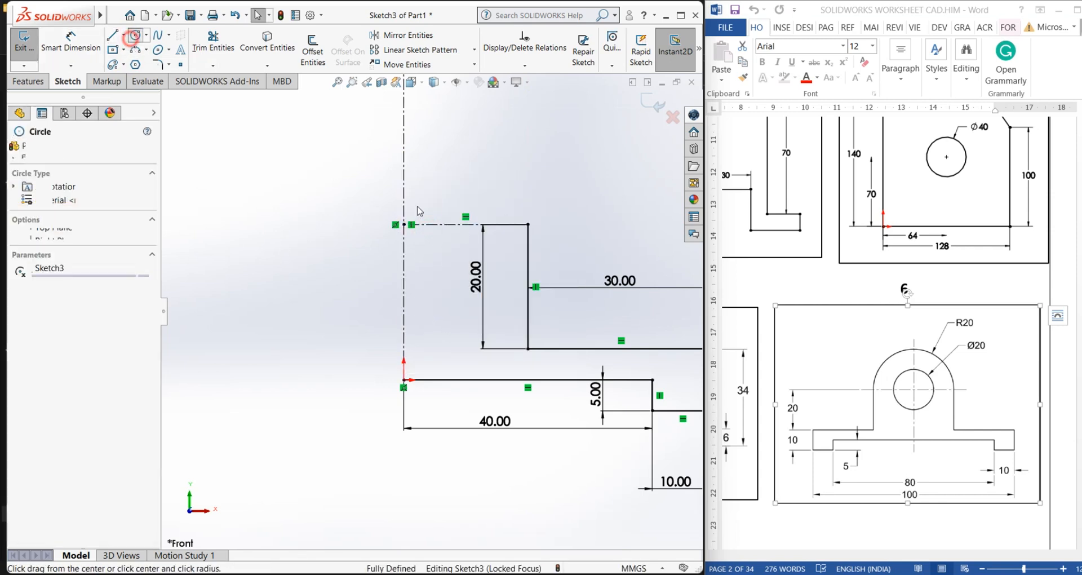
click(405, 224)
click(432, 273)
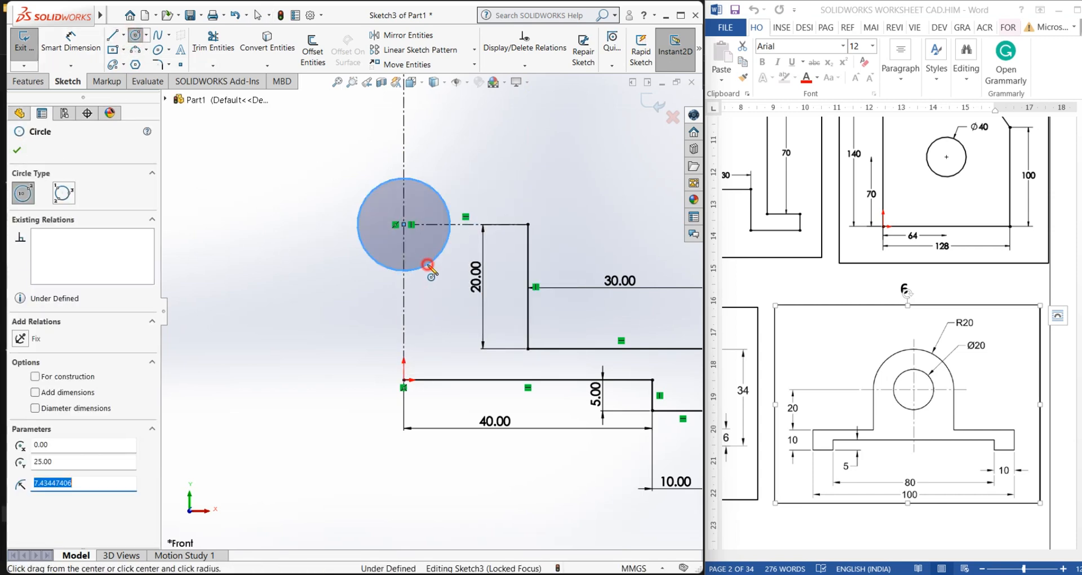
right_click(430, 266)
click(446, 271)
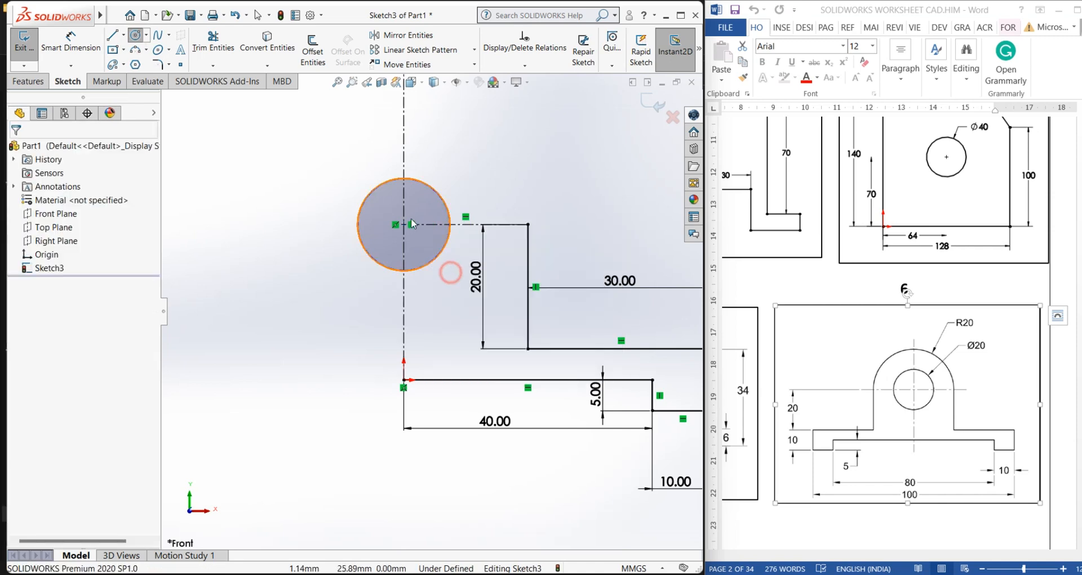
Dimension the circle's diameter to 20 mm
click(71, 41)
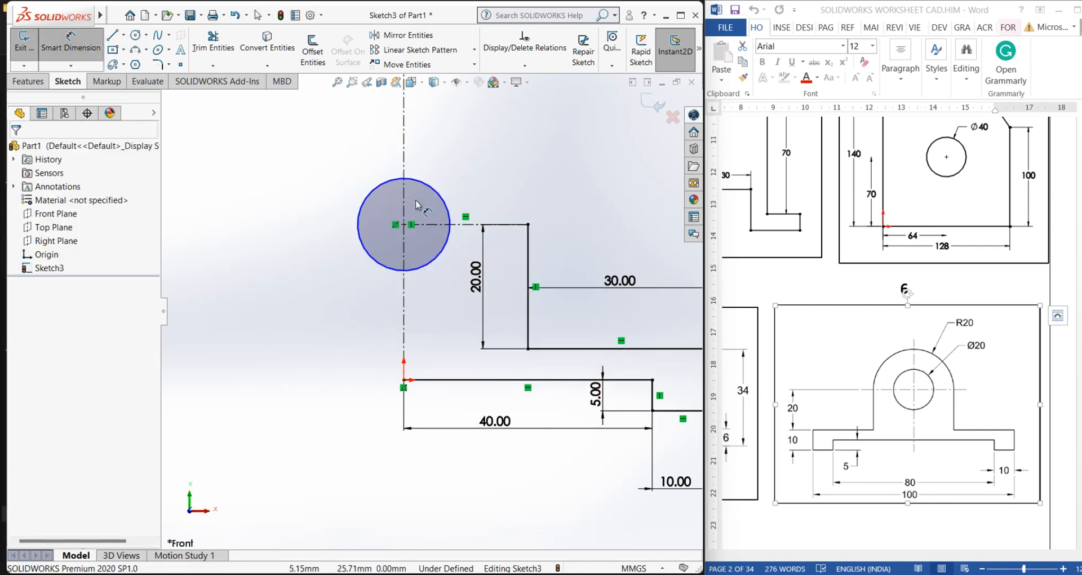
click(448, 207)
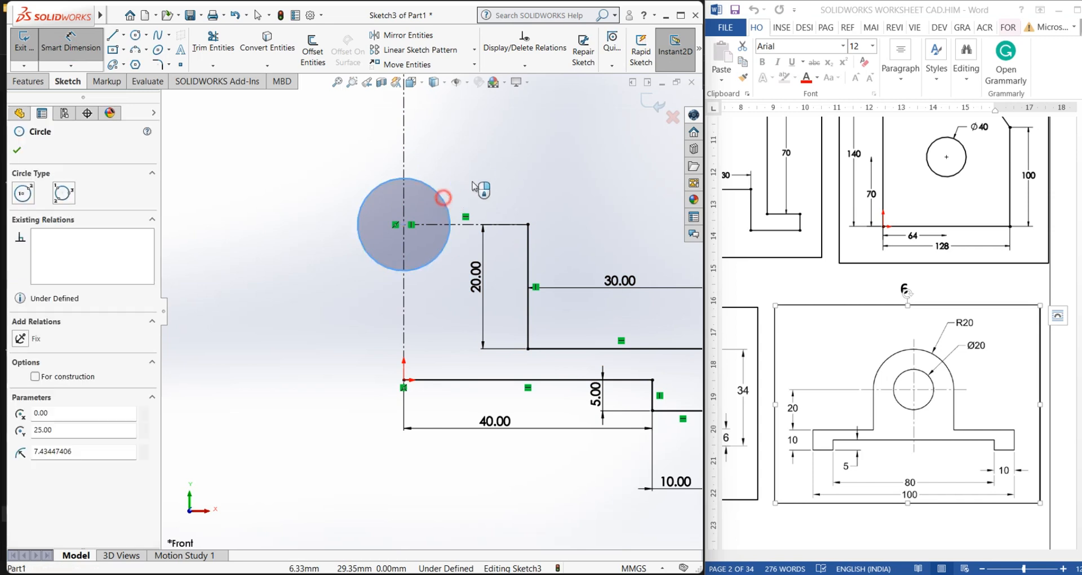
click(486, 175)
text(20)
key(Return)
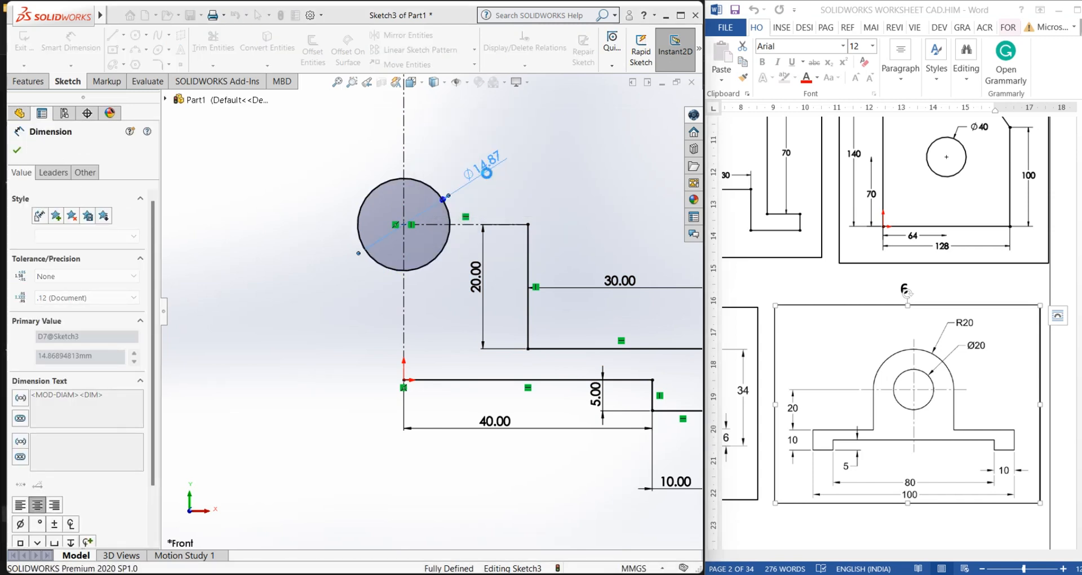
Draw a larger concentric circle around the 20 mm circle
click(301, 164)
scroll(376, 306, up, 2)
scroll(457, 205, down, 1)
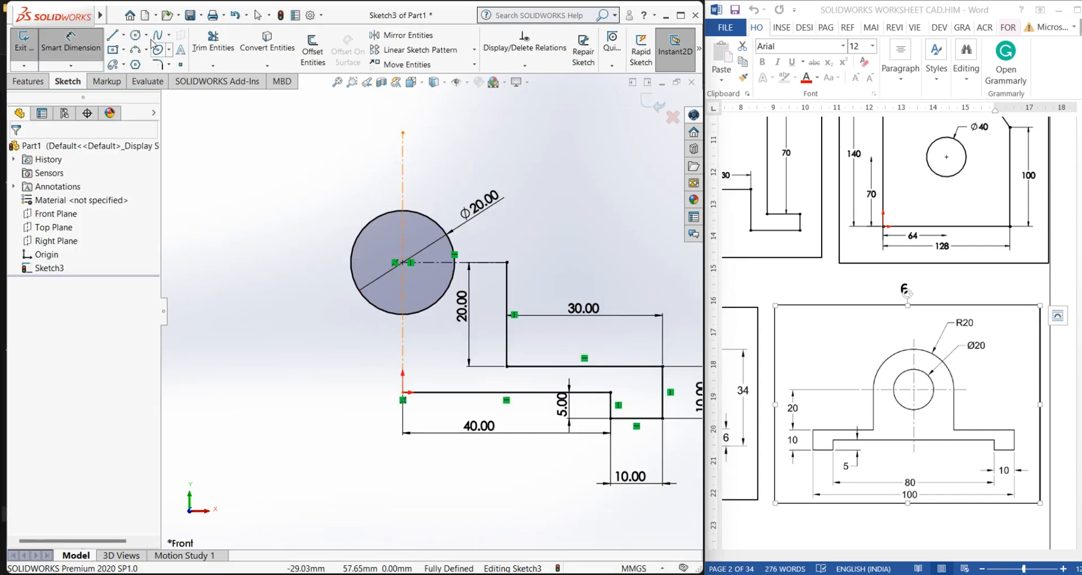
click(135, 35)
click(402, 262)
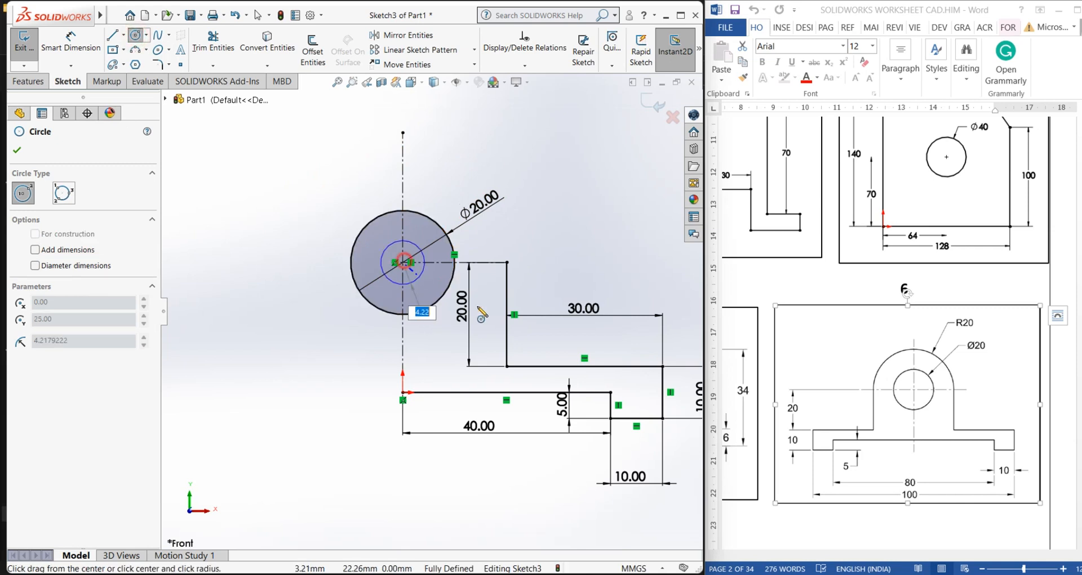
click(482, 305)
right_click(482, 305)
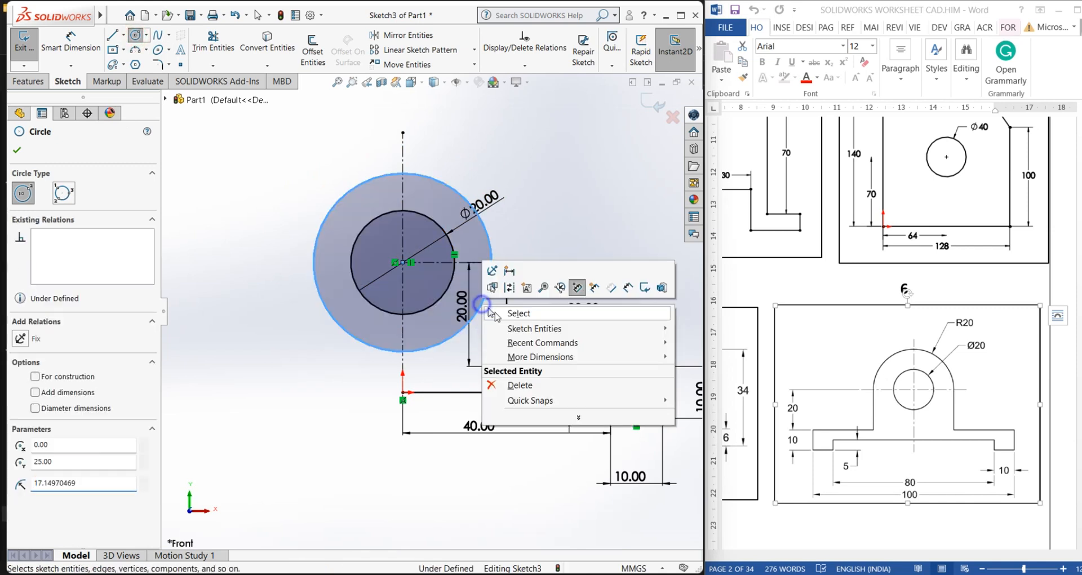
click(495, 309)
Dimension the outer circle's diameter to 40 mm
click(70, 41)
click(440, 176)
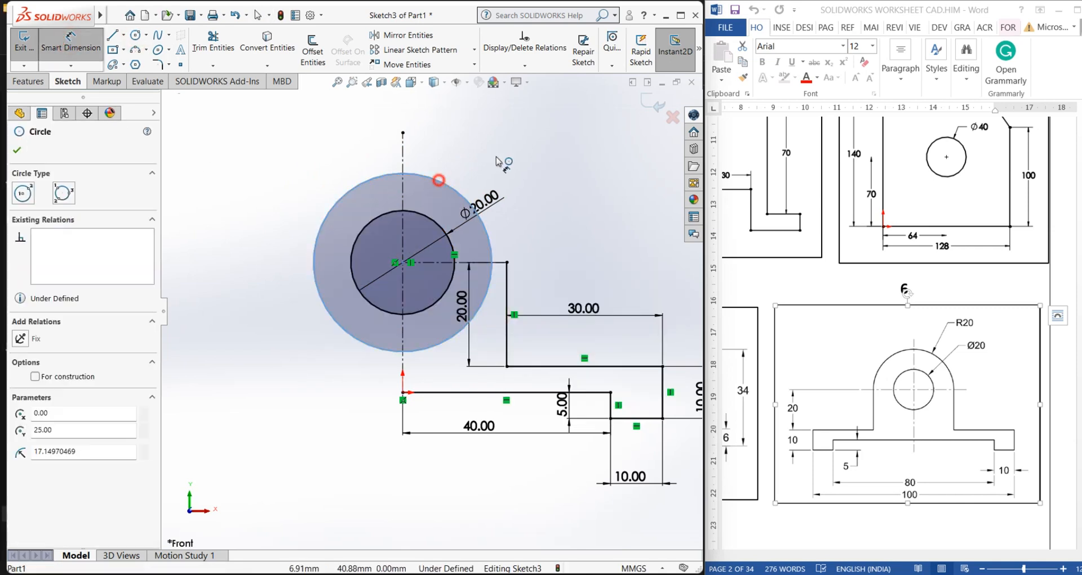
click(513, 144)
text(40)
key(Return)
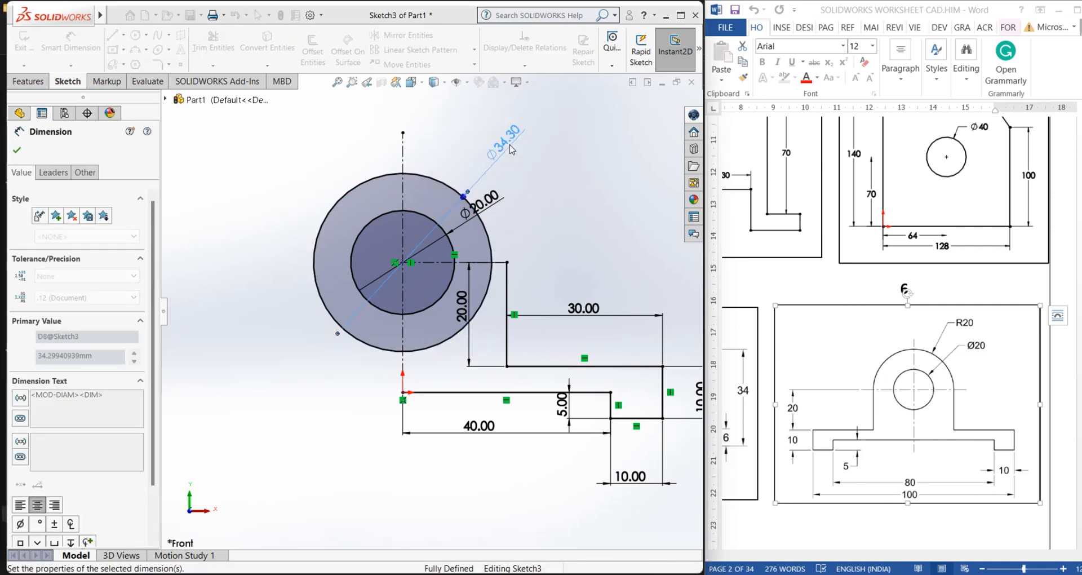
Leave the dimension command and move the Ø40 dimension to the upper left of the outer circle
right_click(544, 223)
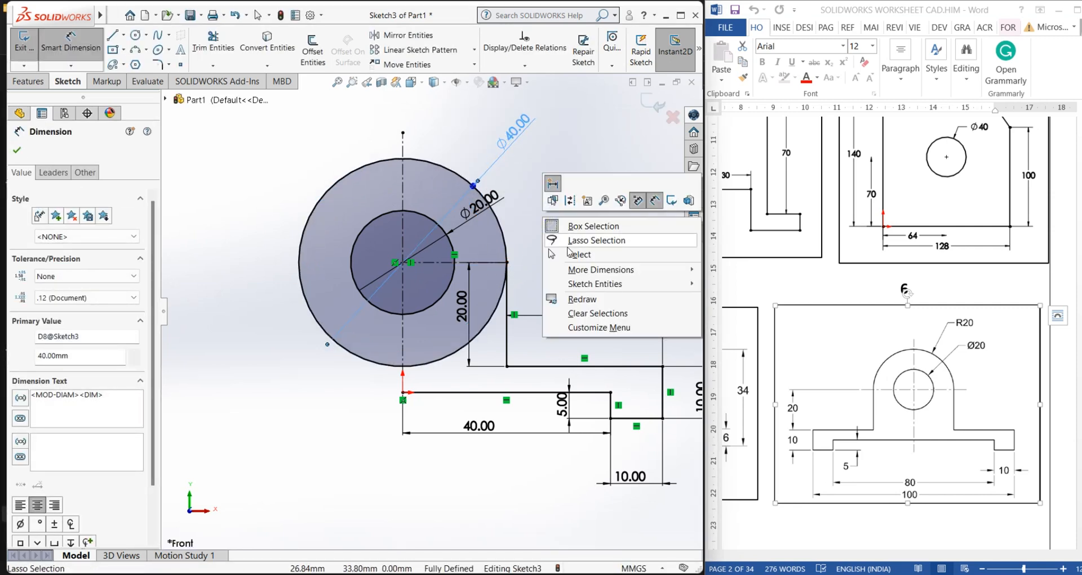
click(572, 250)
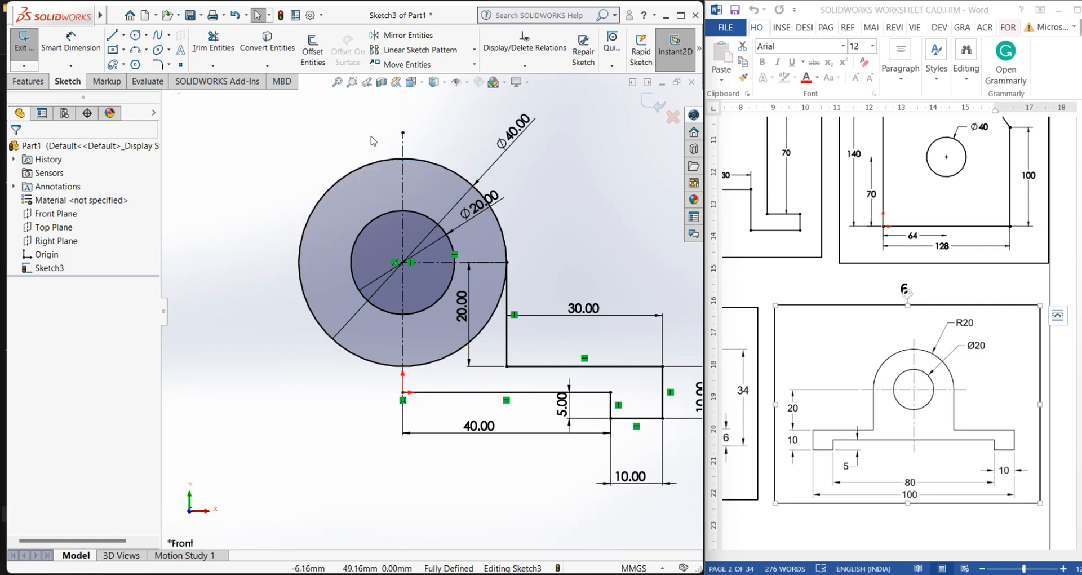
drag(514, 130, 315, 144)
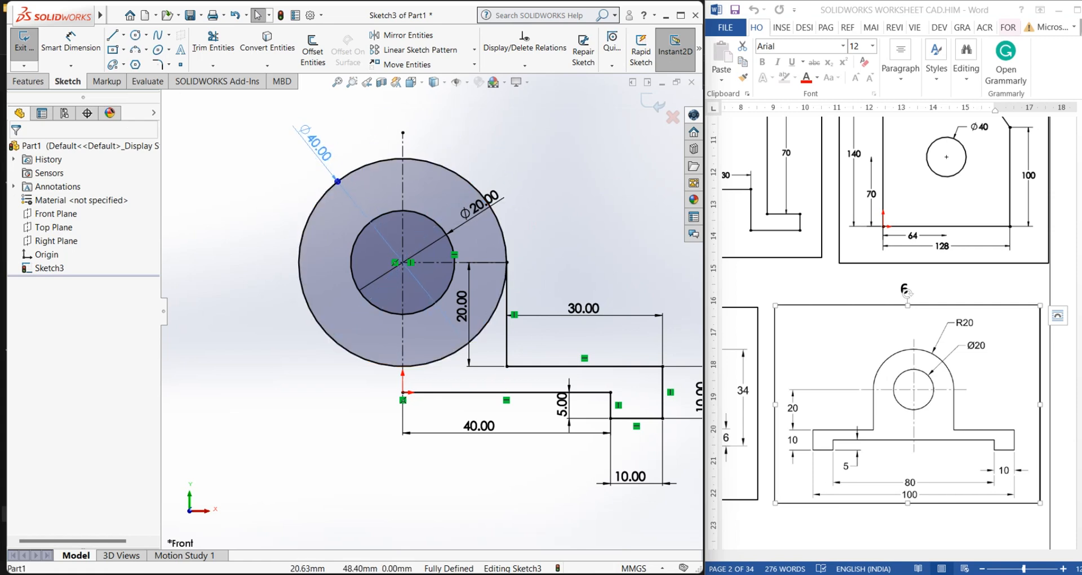
click(265, 185)
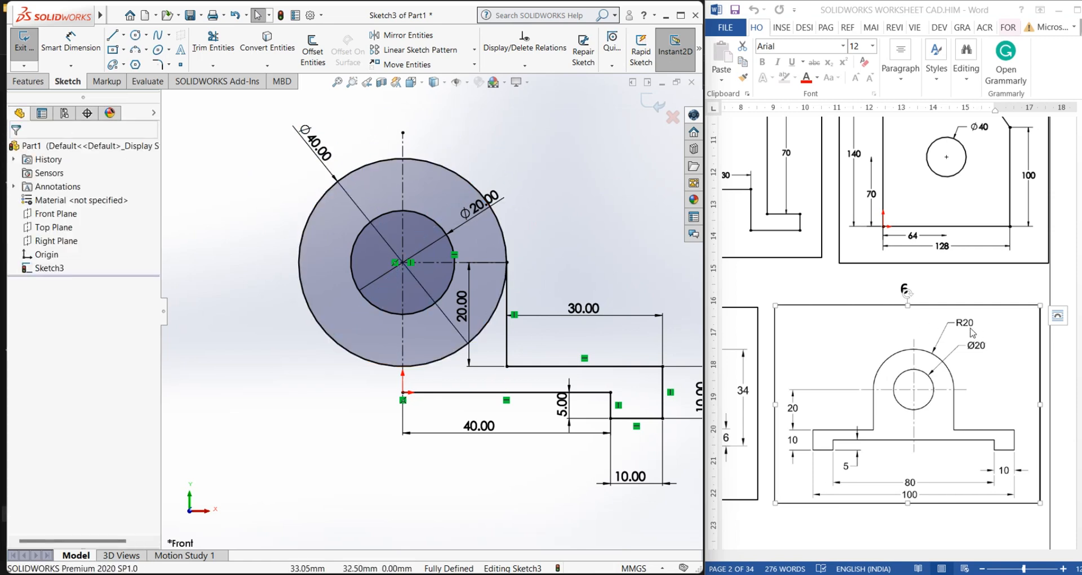
Change the outer circle's dimension to display as a radius, R20
click(328, 172)
click(266, 188)
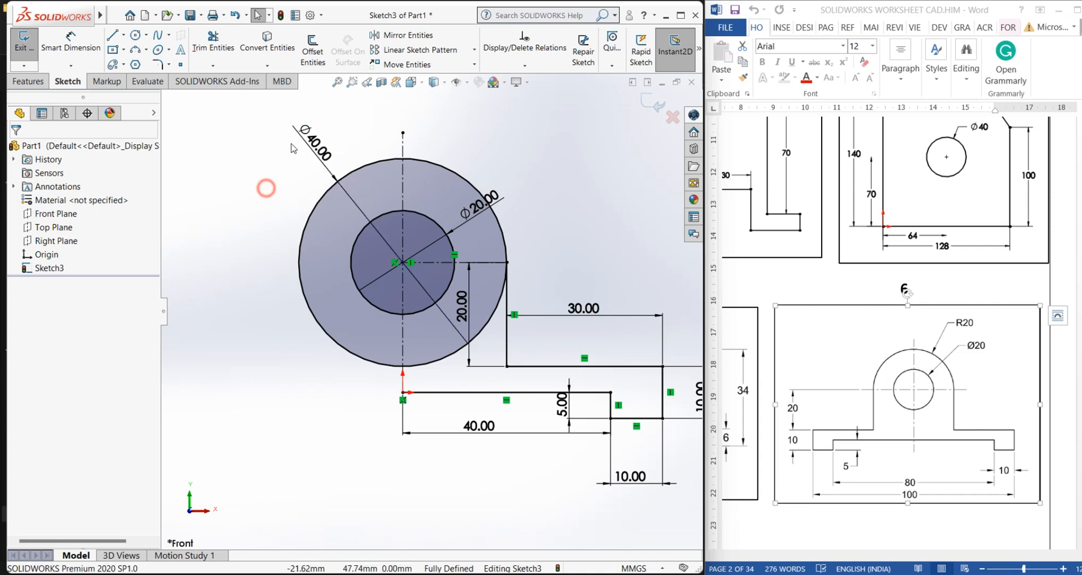
click(313, 145)
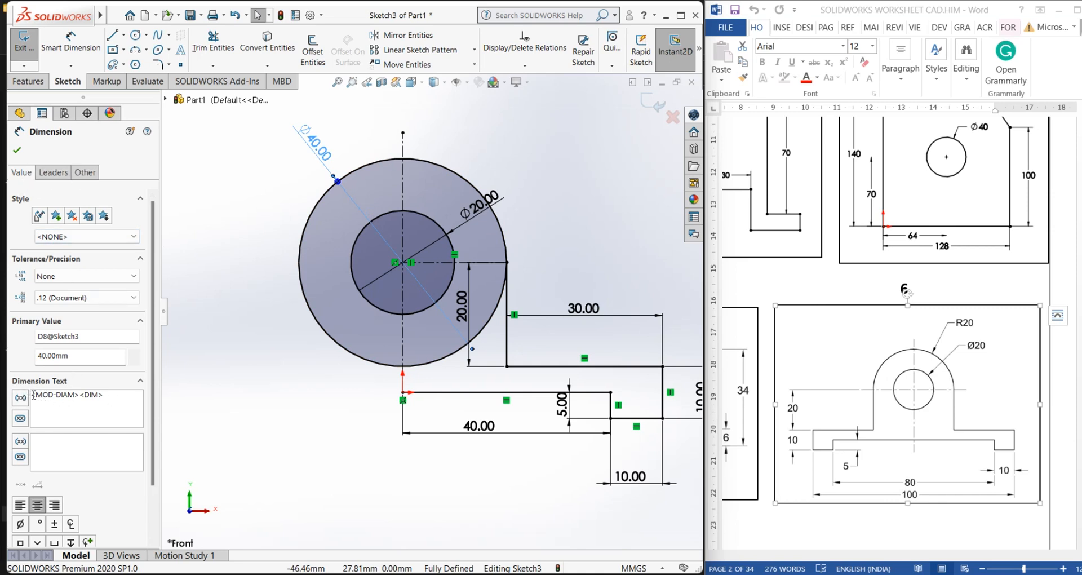
click(53, 174)
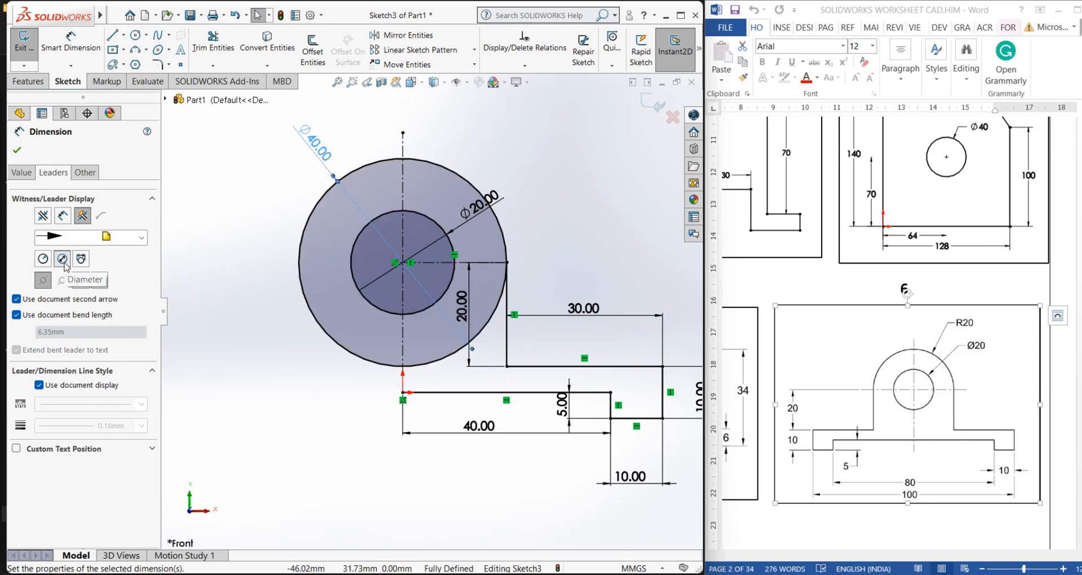
click(42, 260)
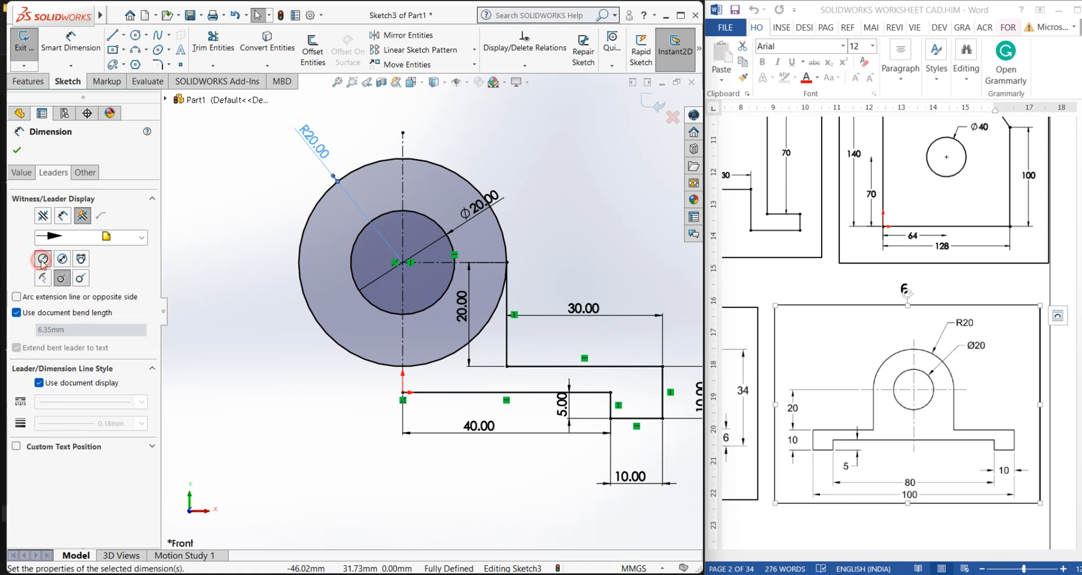
click(13, 149)
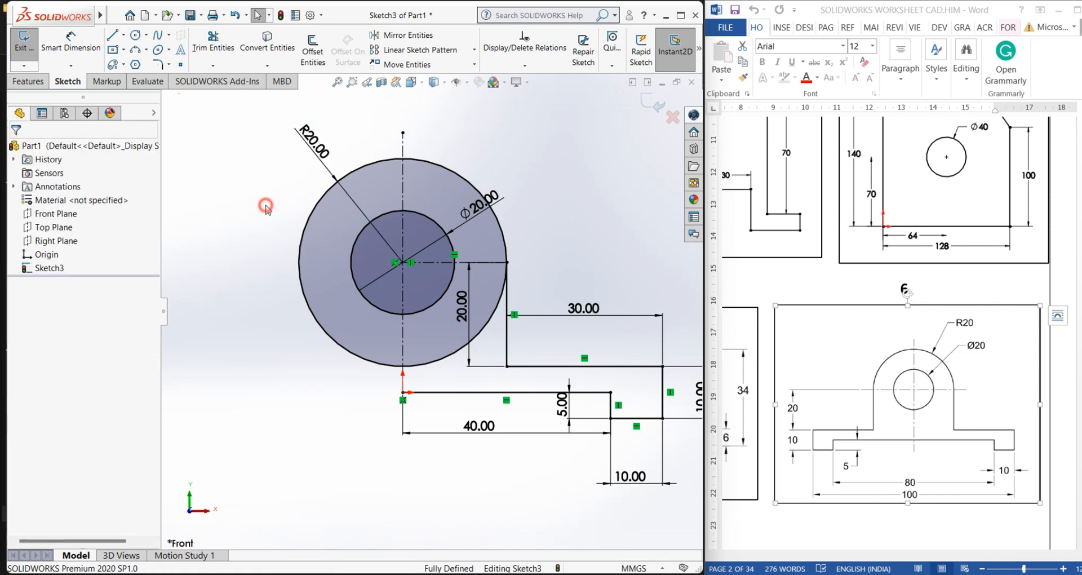
Mirror the six half-profile lines about the horizontal centerline, then undo the mirror
scroll(480, 364, up, 3)
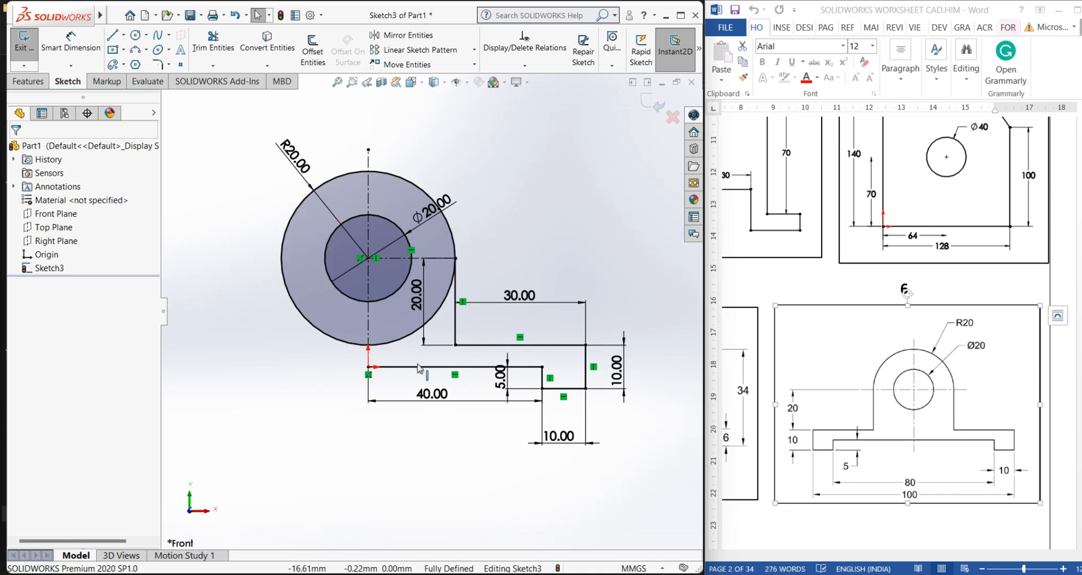
click(403, 35)
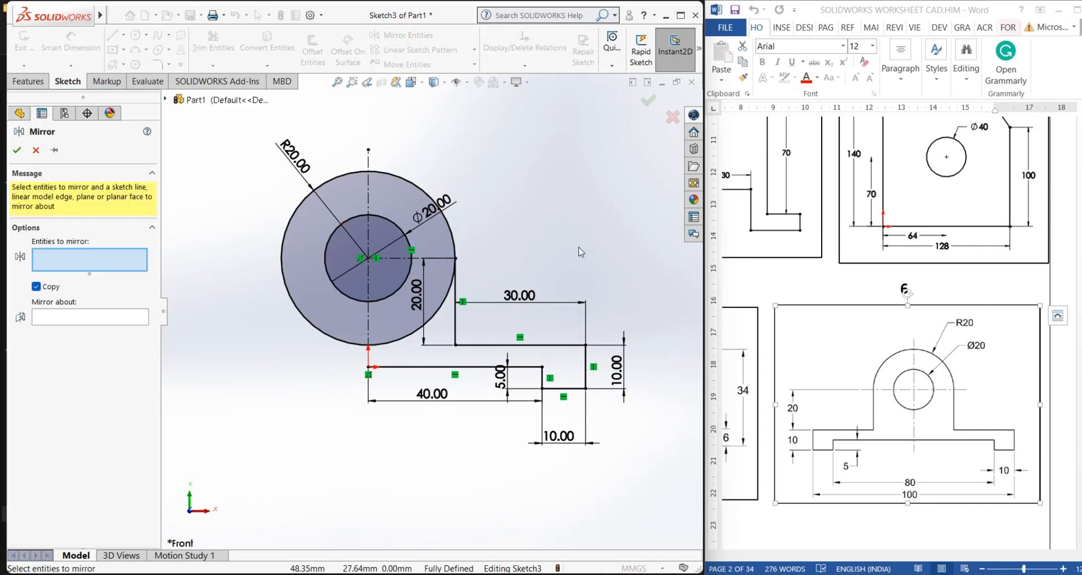
scroll(581, 252, up, 1)
scroll(186, 273, down, 1)
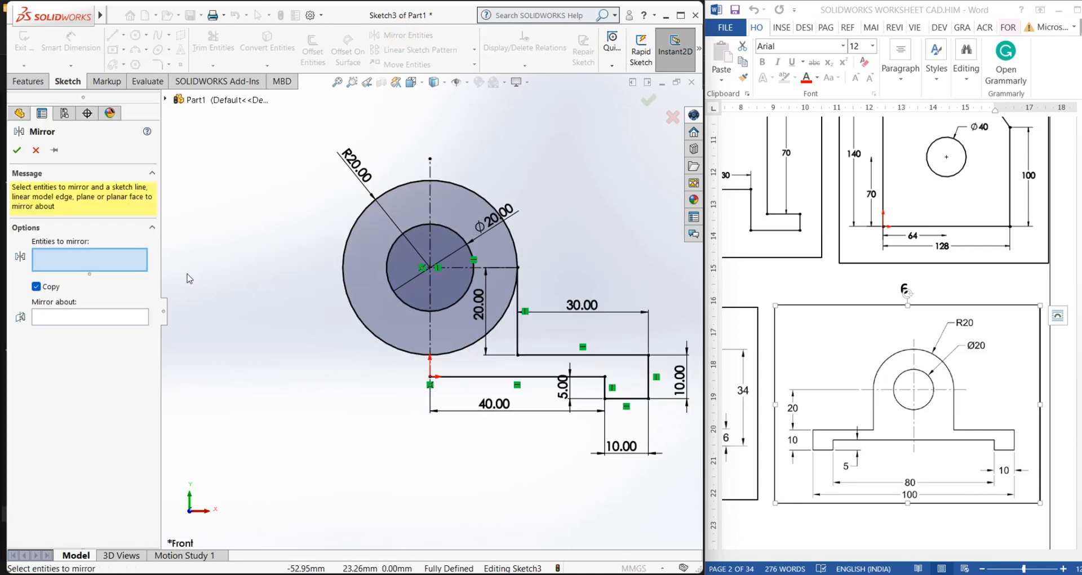
click(478, 378)
click(605, 389)
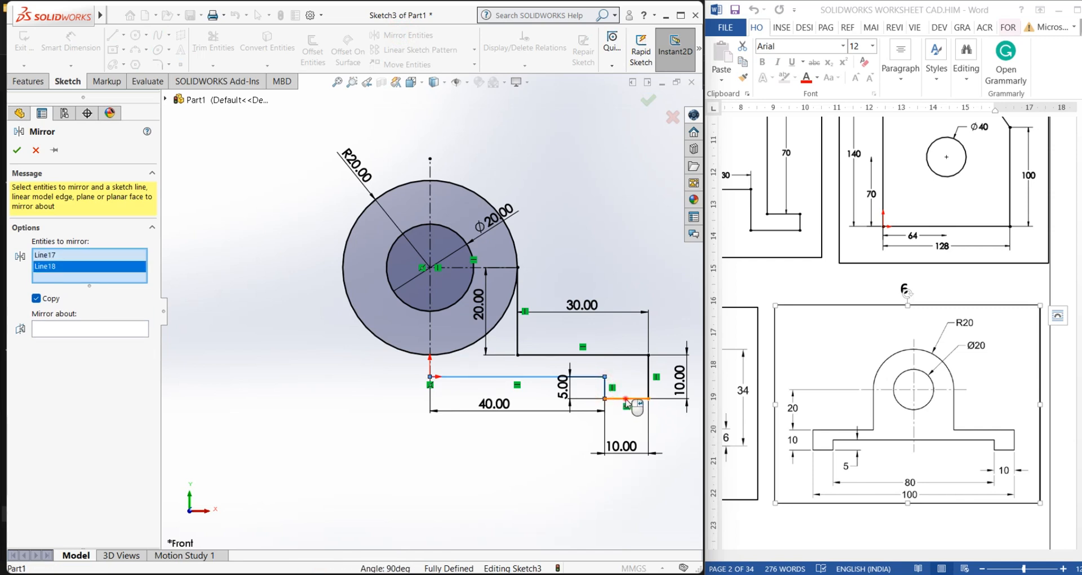
click(627, 399)
click(647, 369)
click(614, 355)
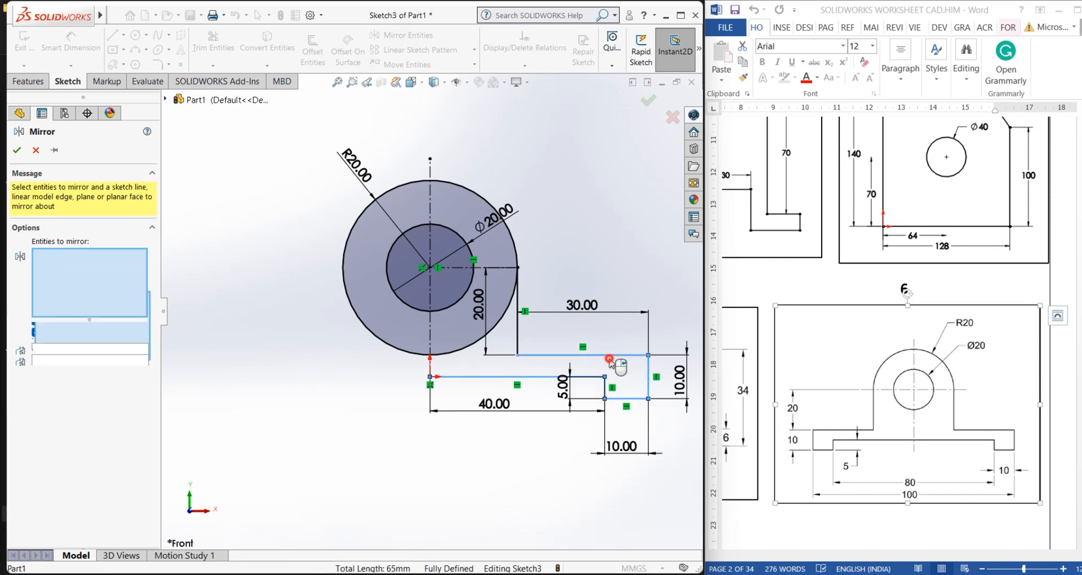
click(519, 334)
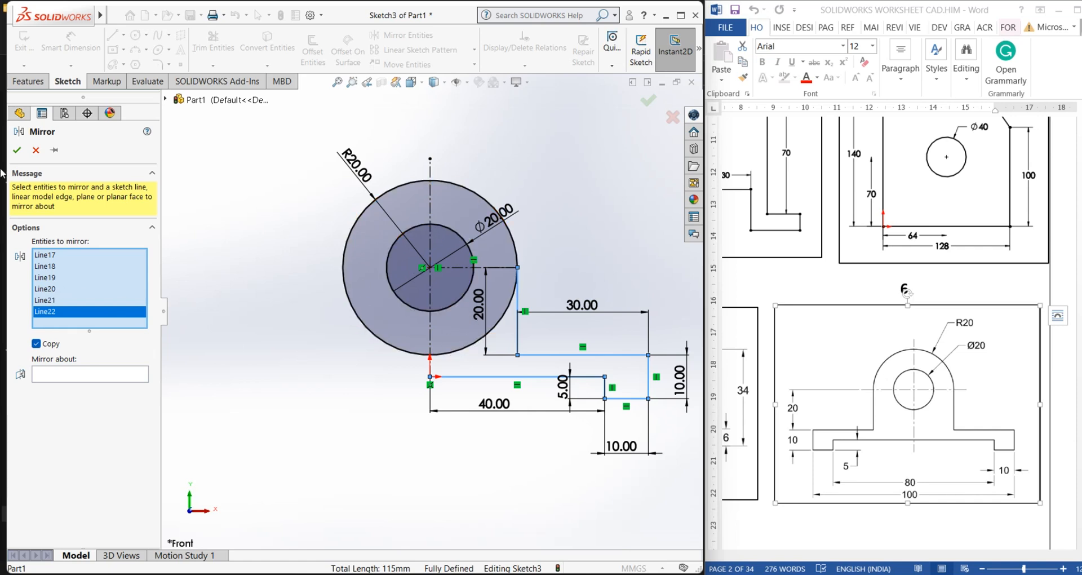
click(54, 376)
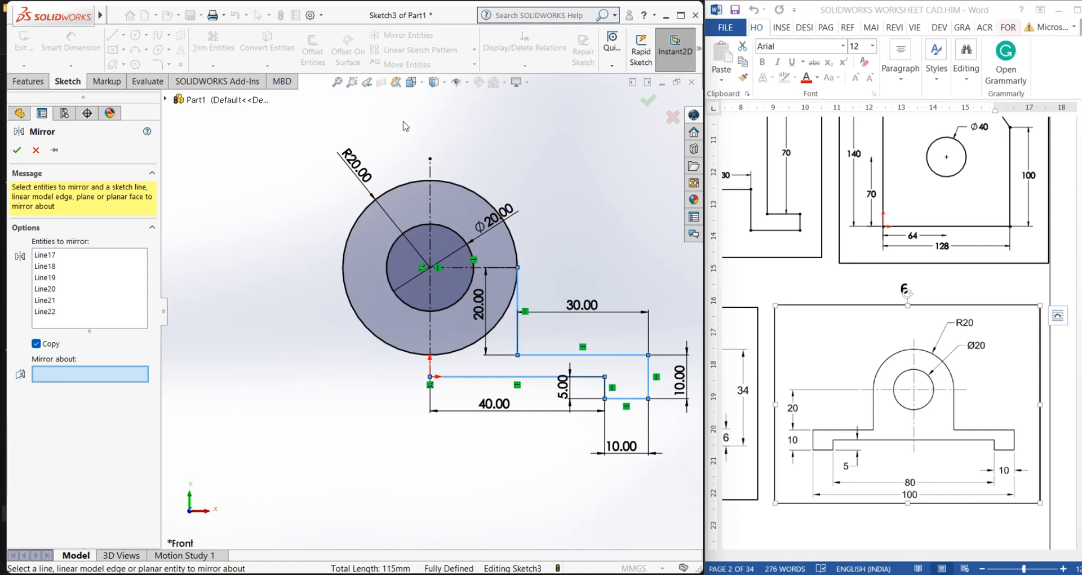
click(457, 270)
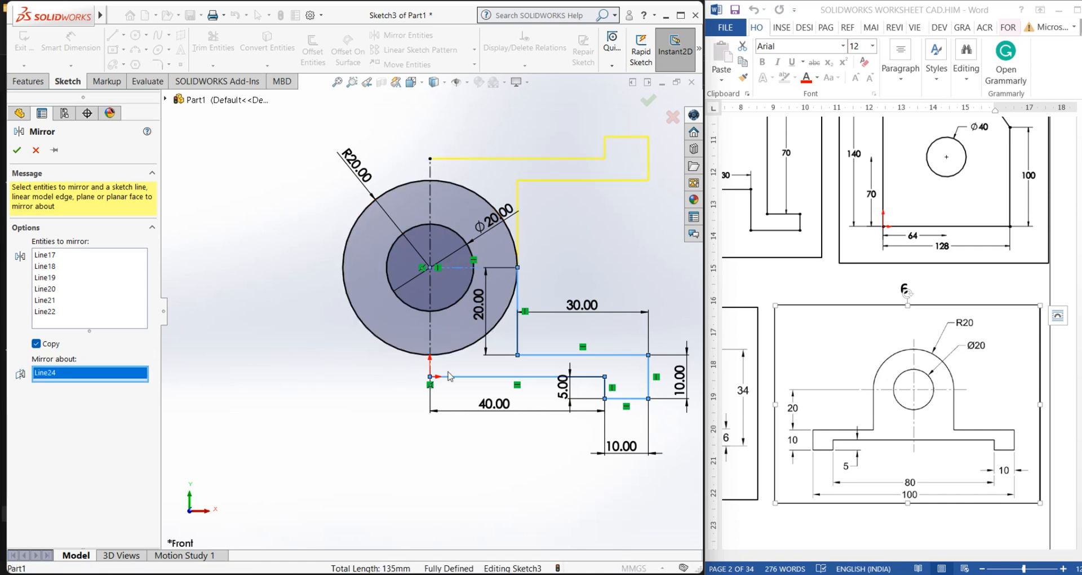
click(13, 153)
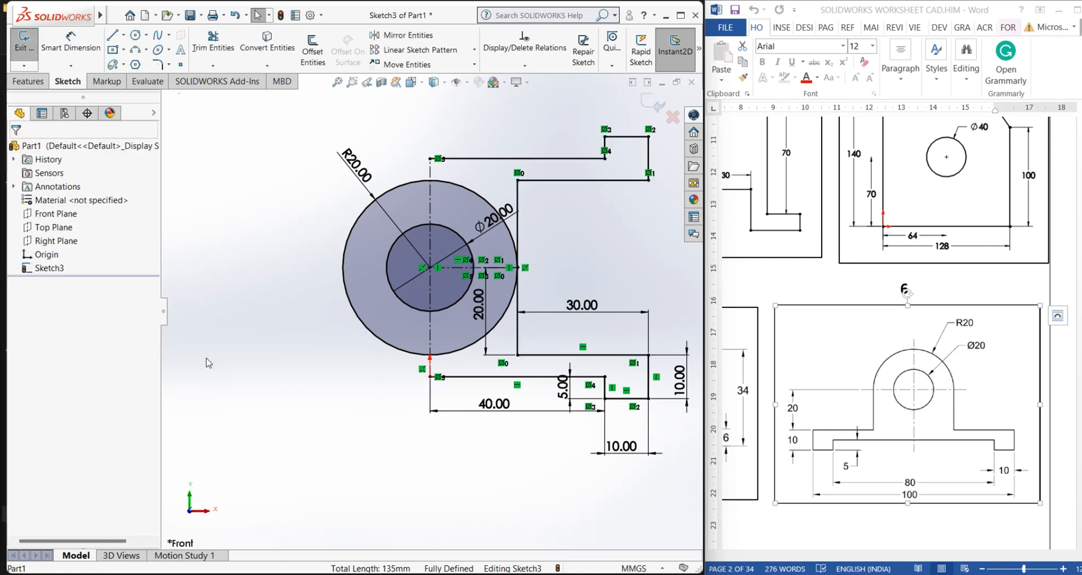
key(ctrl+z)
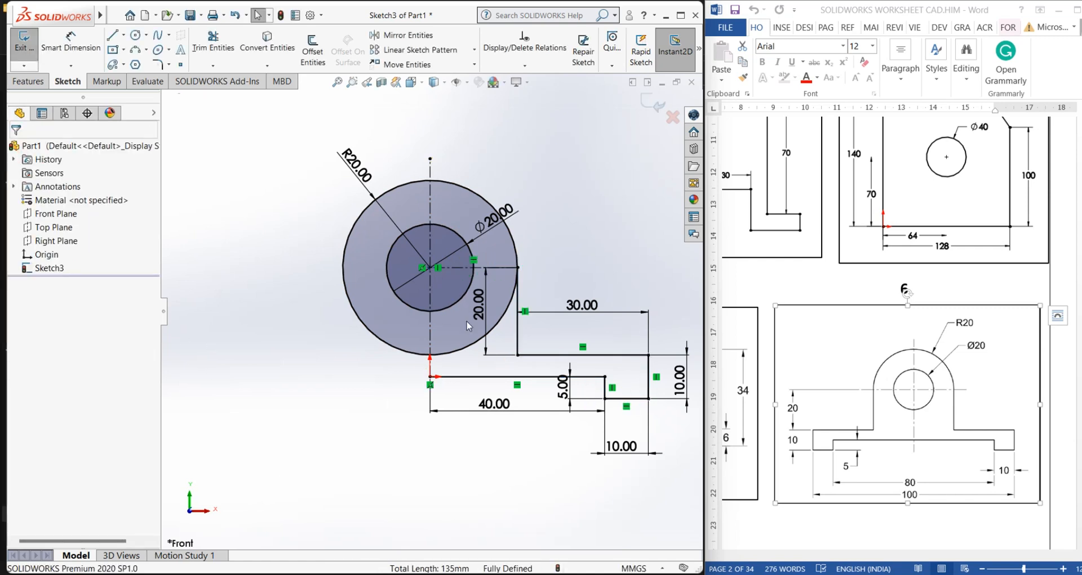
Mirror the six half-profile lines about the vertical centerline with Mirror Entities
click(402, 35)
click(518, 335)
click(542, 355)
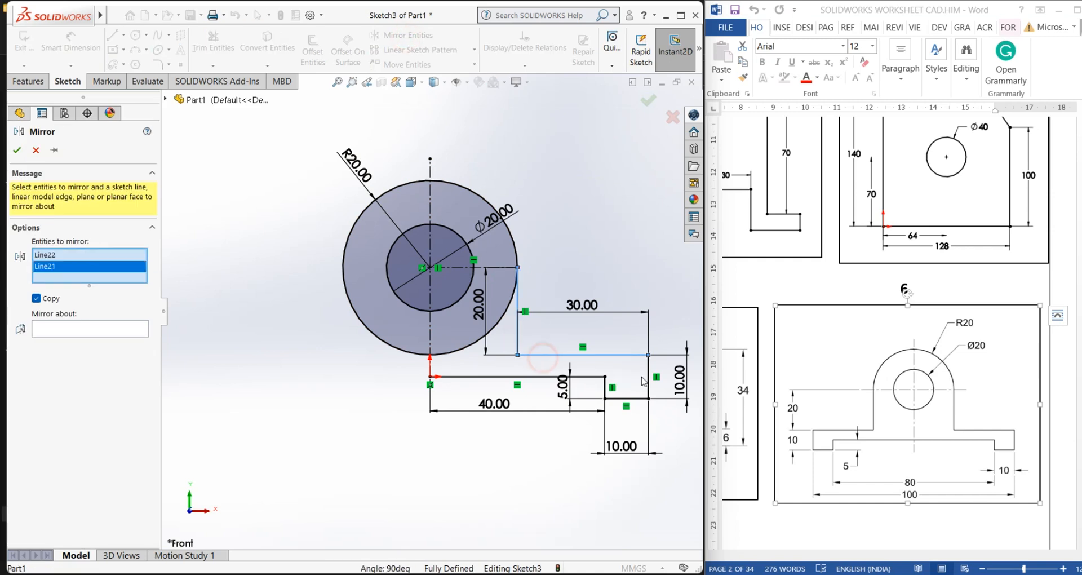
click(648, 375)
click(626, 399)
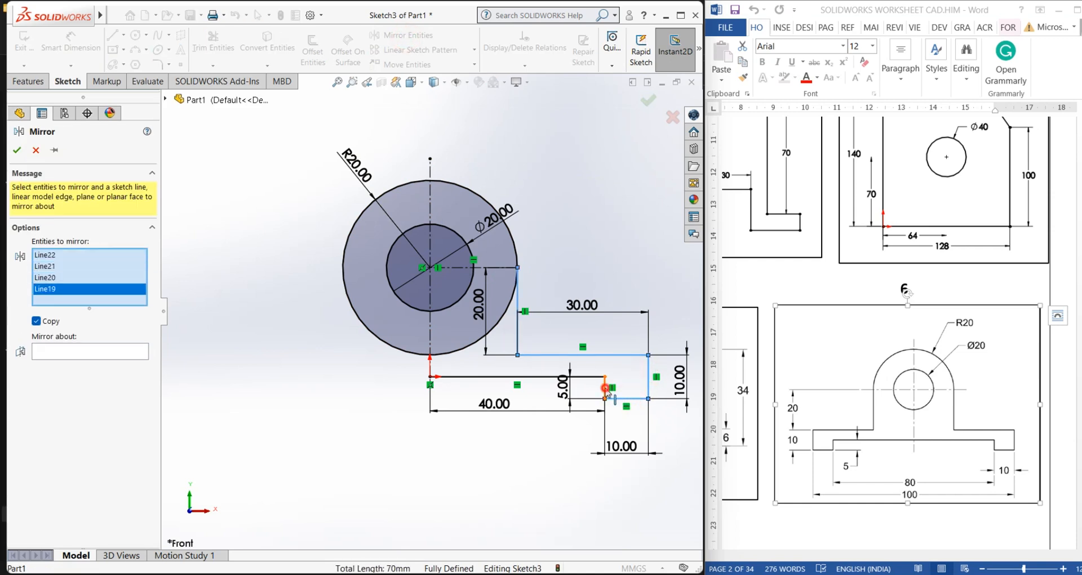
click(605, 388)
click(589, 377)
click(92, 373)
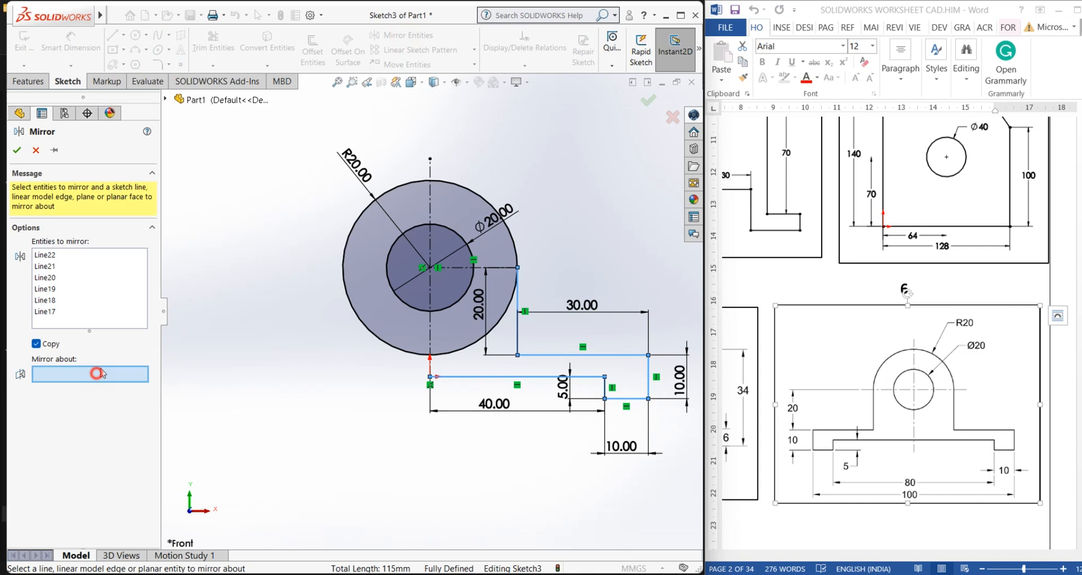
click(430, 335)
click(17, 150)
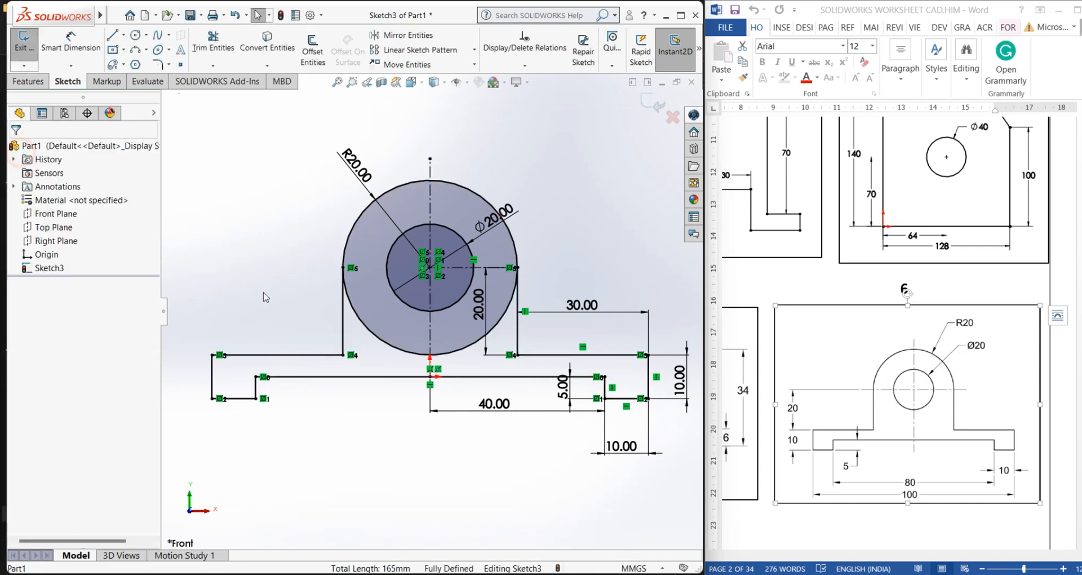
Power-trim away the lower arc of the outer circle between the two vertical lines
scroll(282, 299, down, 2)
scroll(321, 314, up, 2)
scroll(297, 297, down, 2)
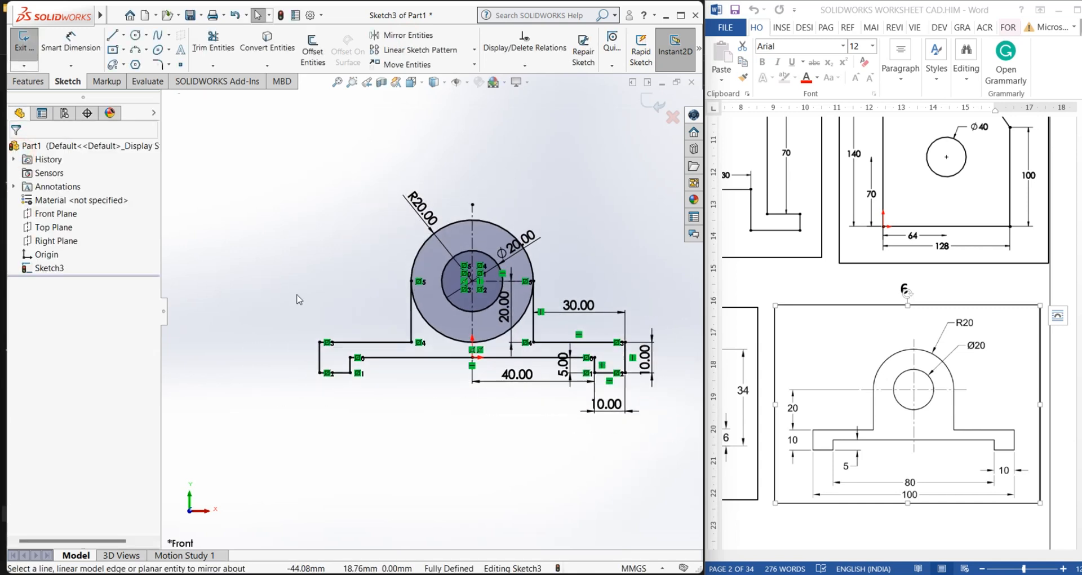
scroll(298, 298, up, 1)
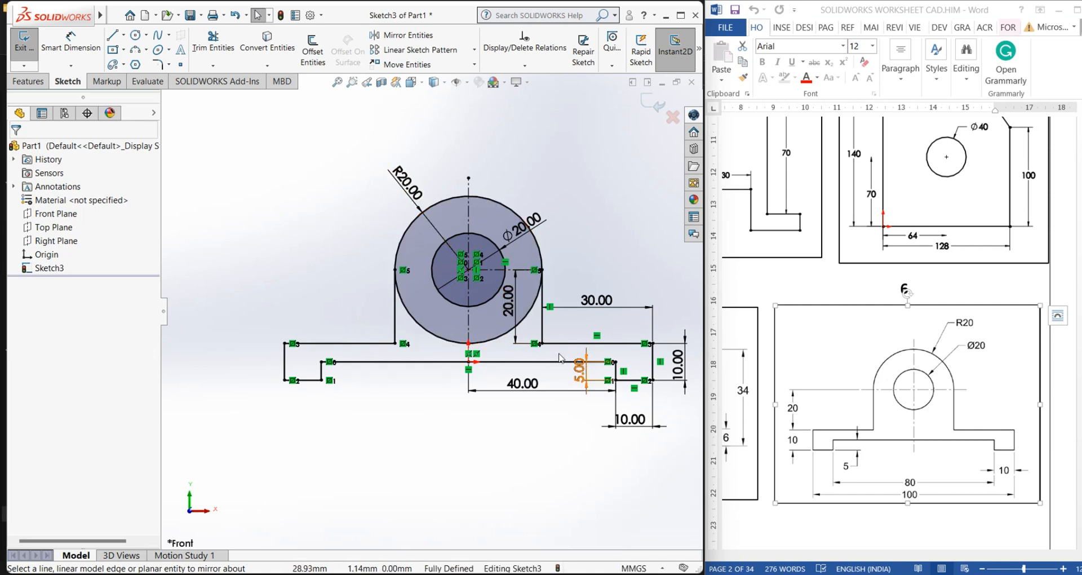
scroll(506, 357, down, 2)
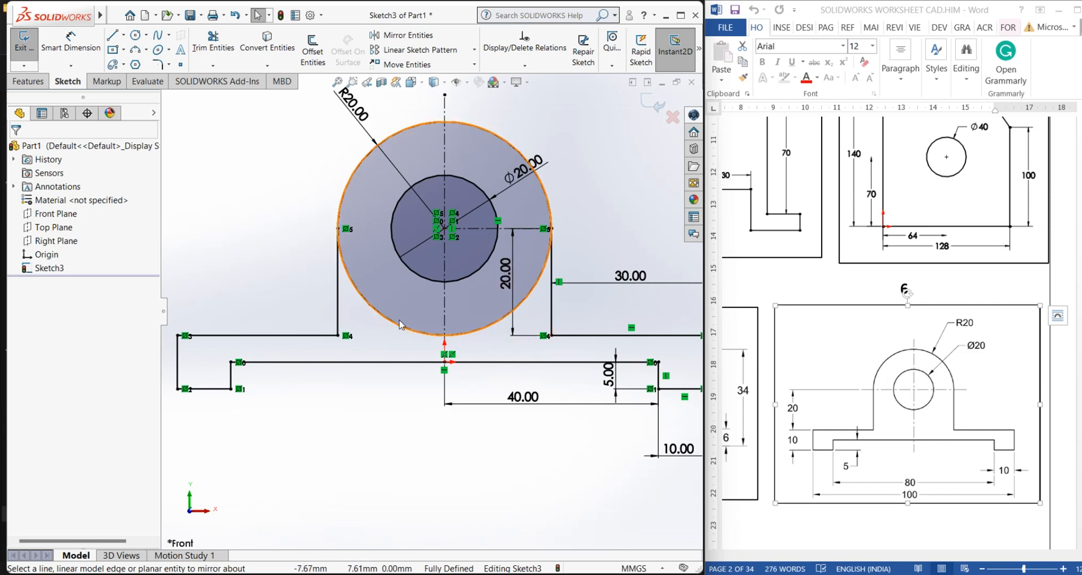
scroll(429, 315, up, 2)
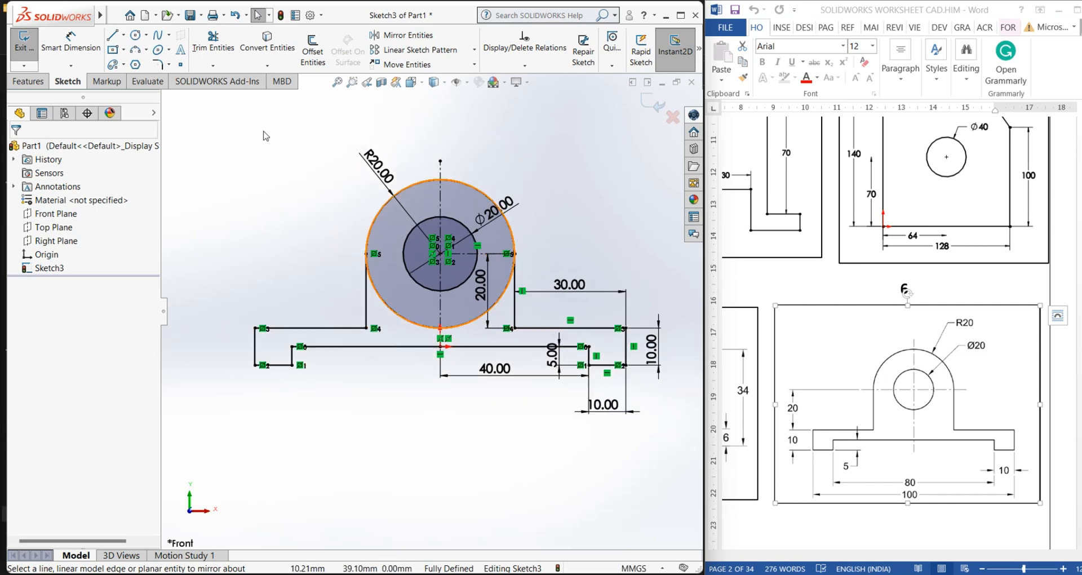
click(207, 49)
scroll(410, 342, down, 1)
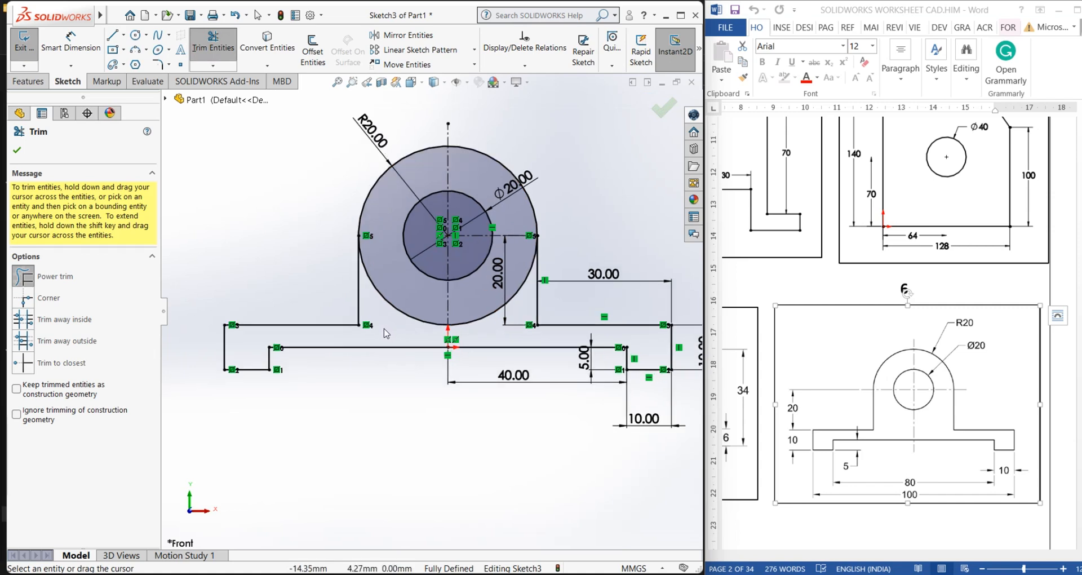
mouse_move(385, 333)
mouse_down()
mouse_move(397, 328)
mouse_move(399, 308)
mouse_move(482, 339)
mouse_move(497, 334)
mouse_move(484, 318)
mouse_up()
right_click(278, 243)
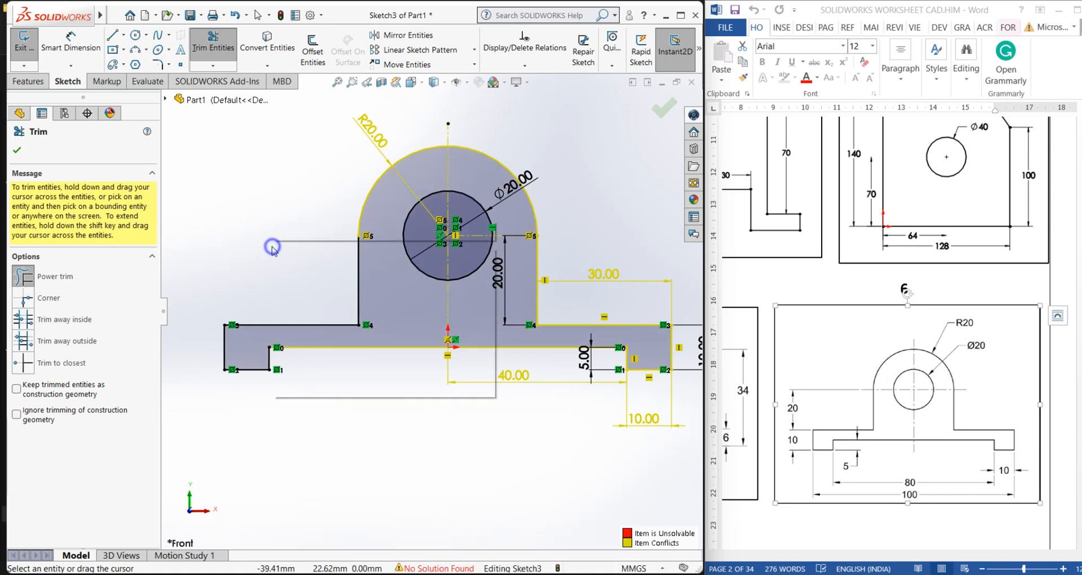
click(302, 283)
Delete the conflicting 30 mm dimension and exit the sketch
scroll(420, 295, up, 2)
scroll(571, 265, down, 1)
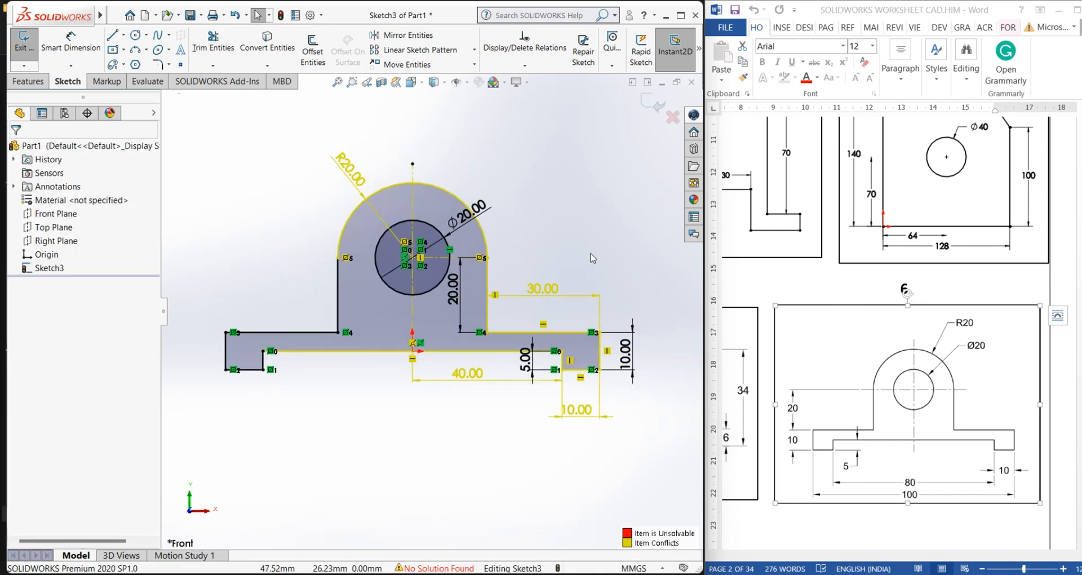
click(590, 253)
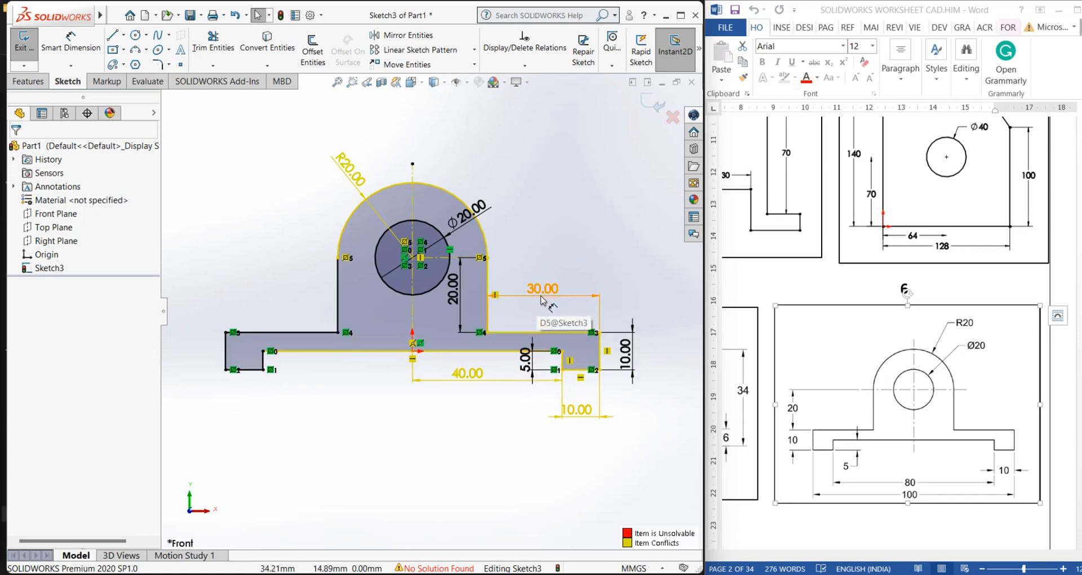
click(519, 298)
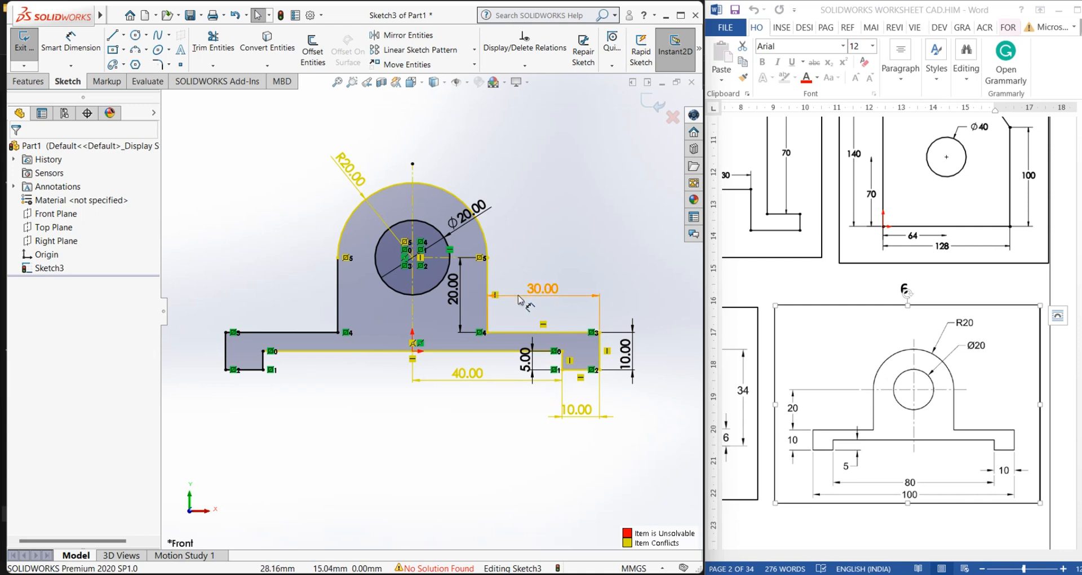
key(Delete)
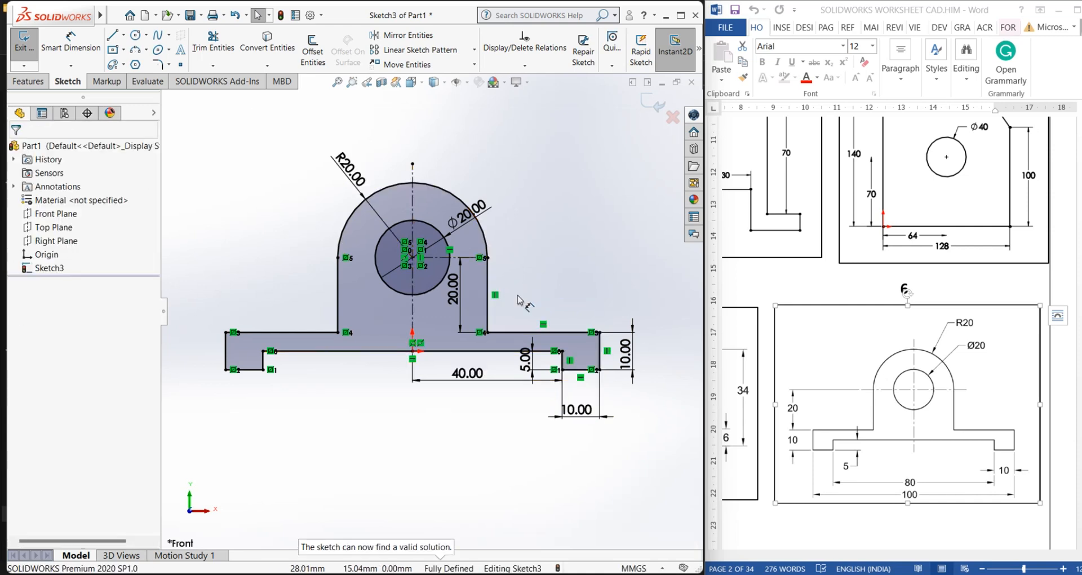
click(541, 276)
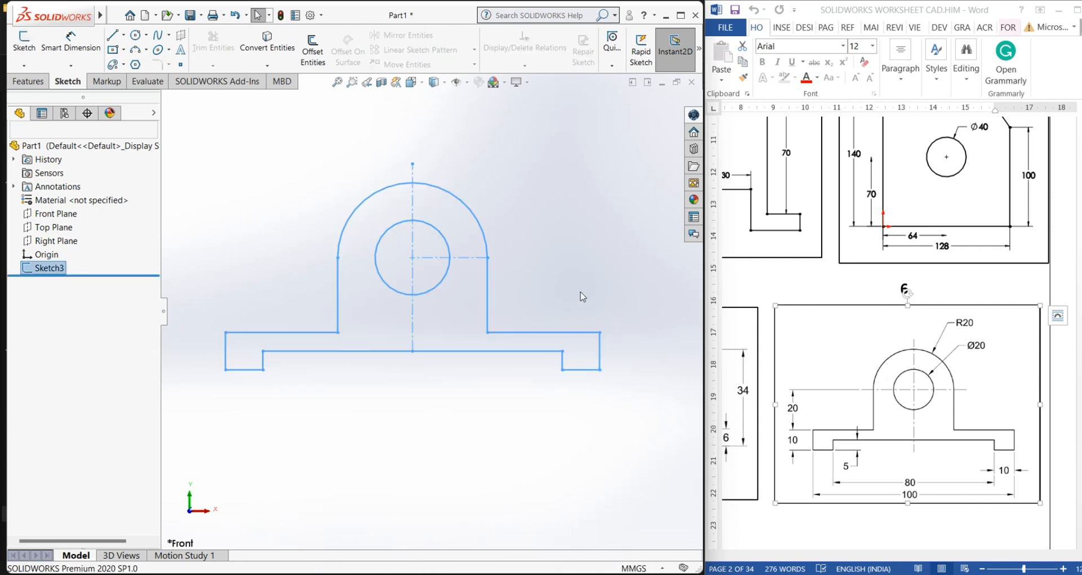
Extrude the mirrored profile as a boss 41 mm deep
click(34, 80)
click(29, 48)
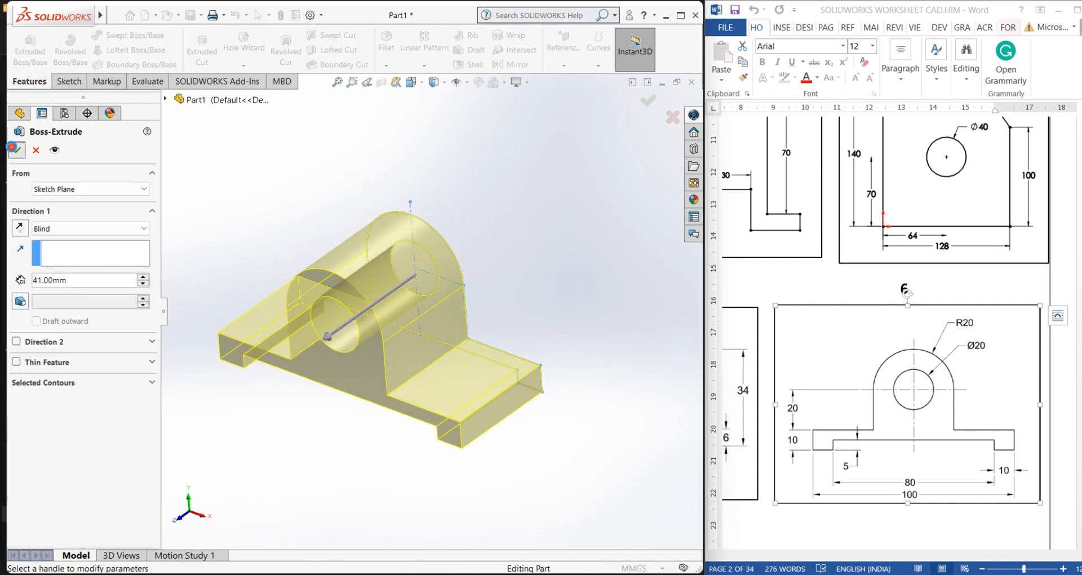
click(17, 150)
middle_drag(277, 334, 246, 390)
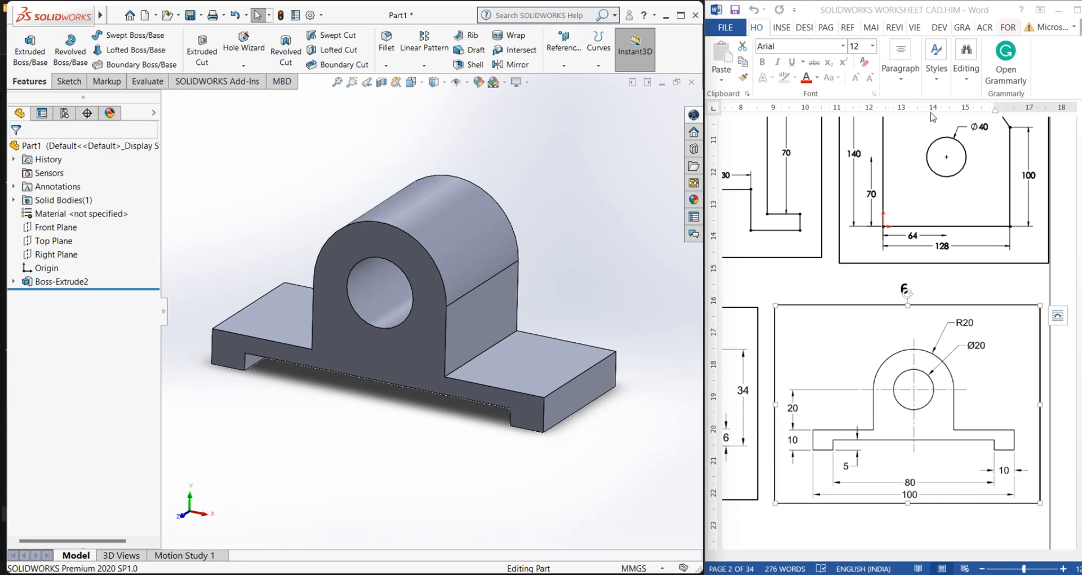
Maximize the worksheet document and browse through its pages of practice drawings
drag(1016, 11, 912, 20)
click(975, 20)
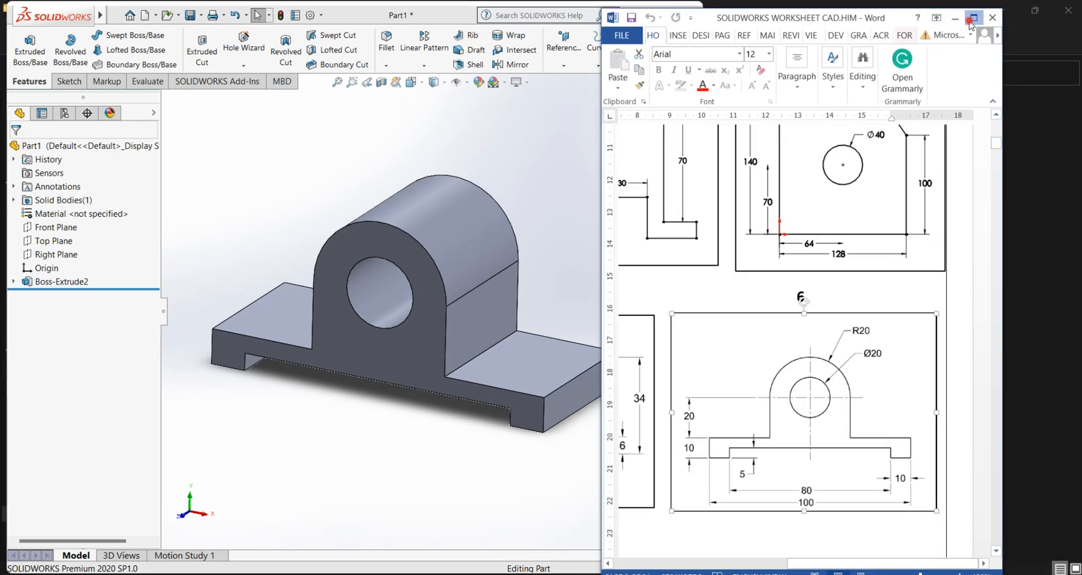
scroll(449, 444, down, 15)
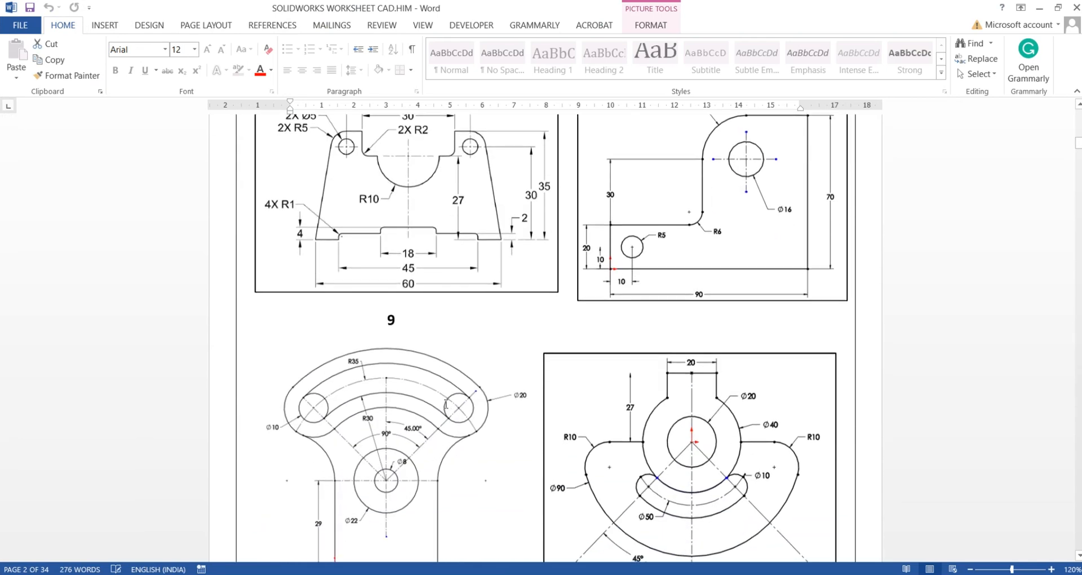
scroll(422, 276, down, 15)
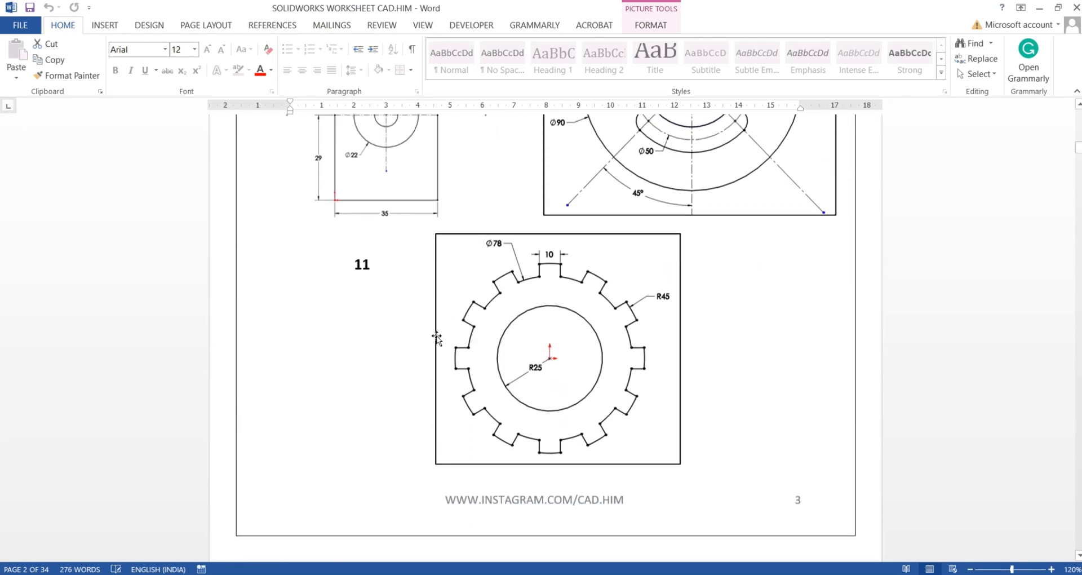
scroll(437, 341, down, 15)
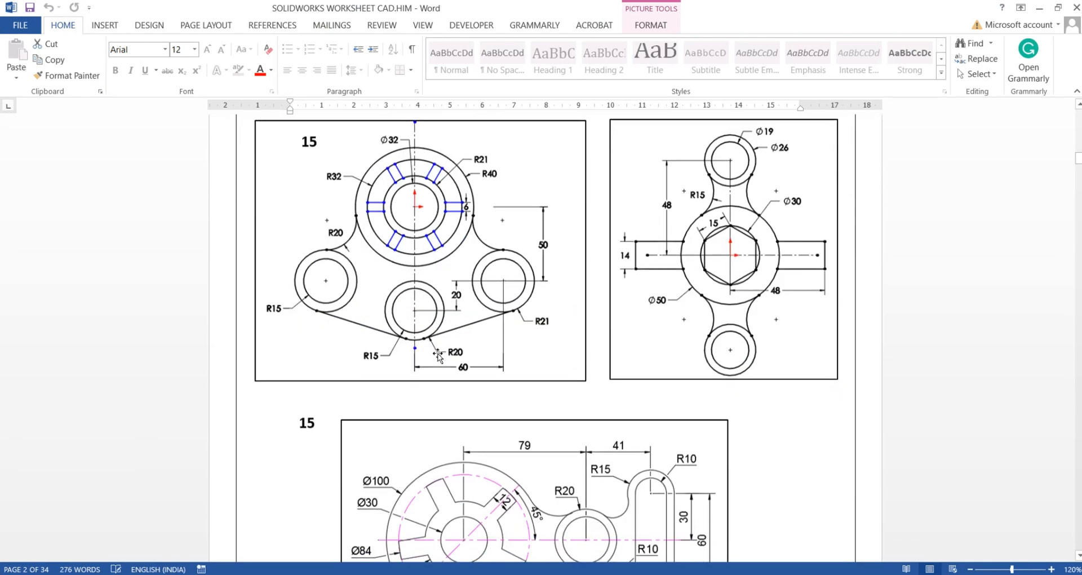
scroll(439, 354, up, 5)
scroll(492, 352, down, 8)
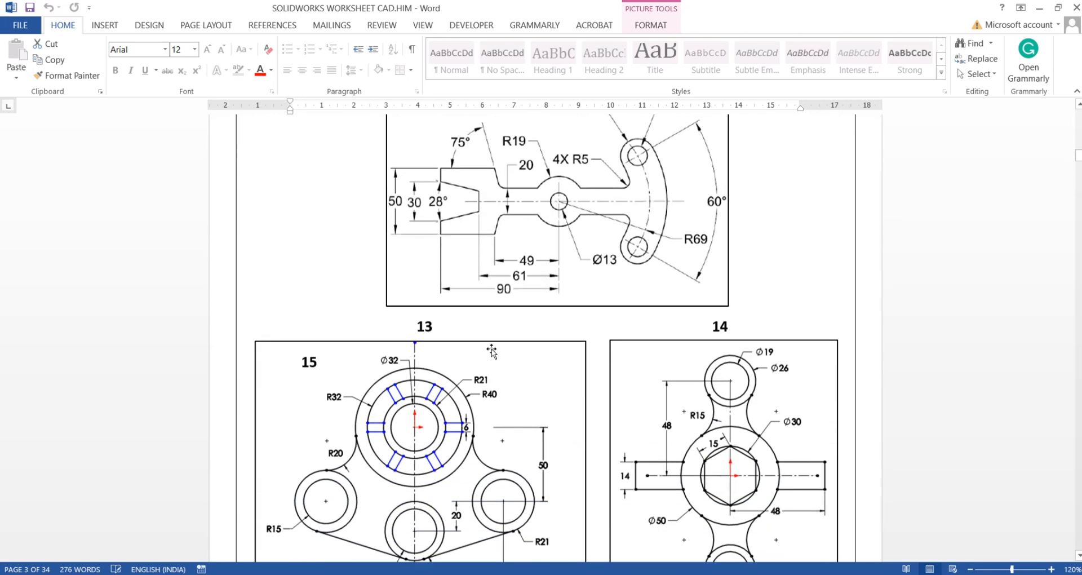
scroll(492, 351, down, 15)
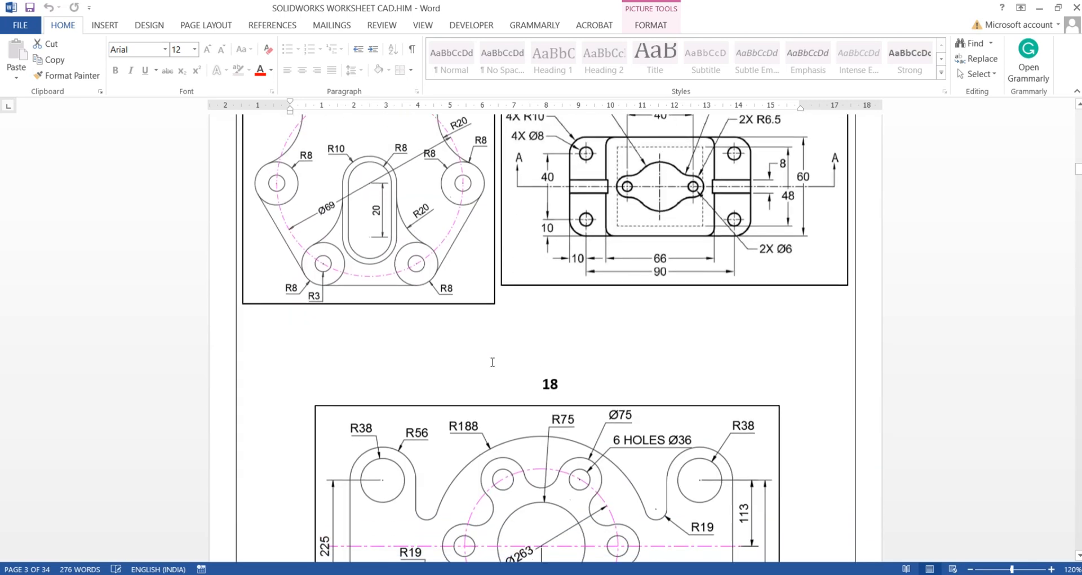
scroll(492, 364, up, 15)
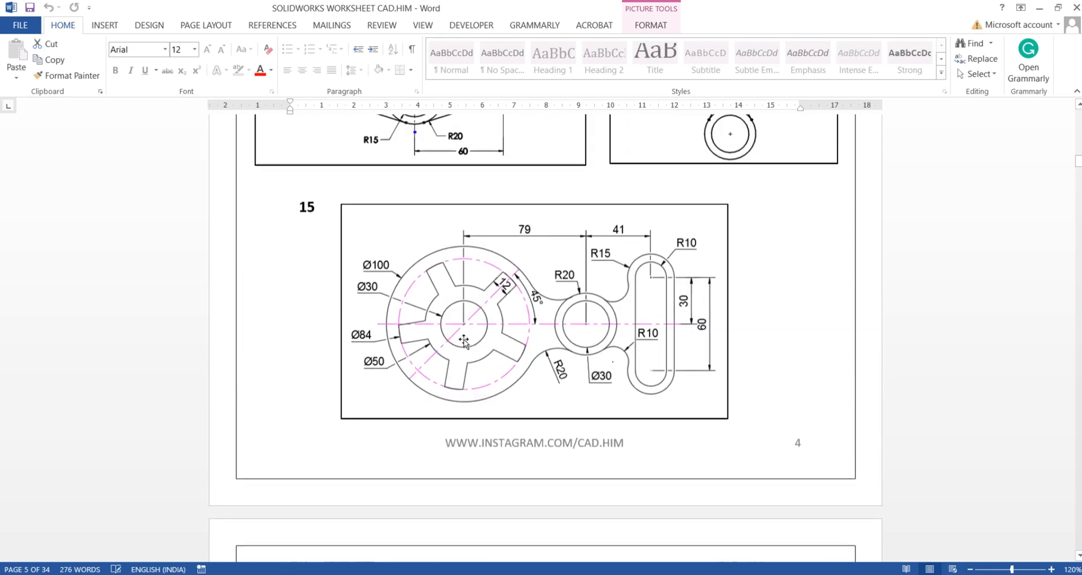
scroll(458, 331, up, 20)
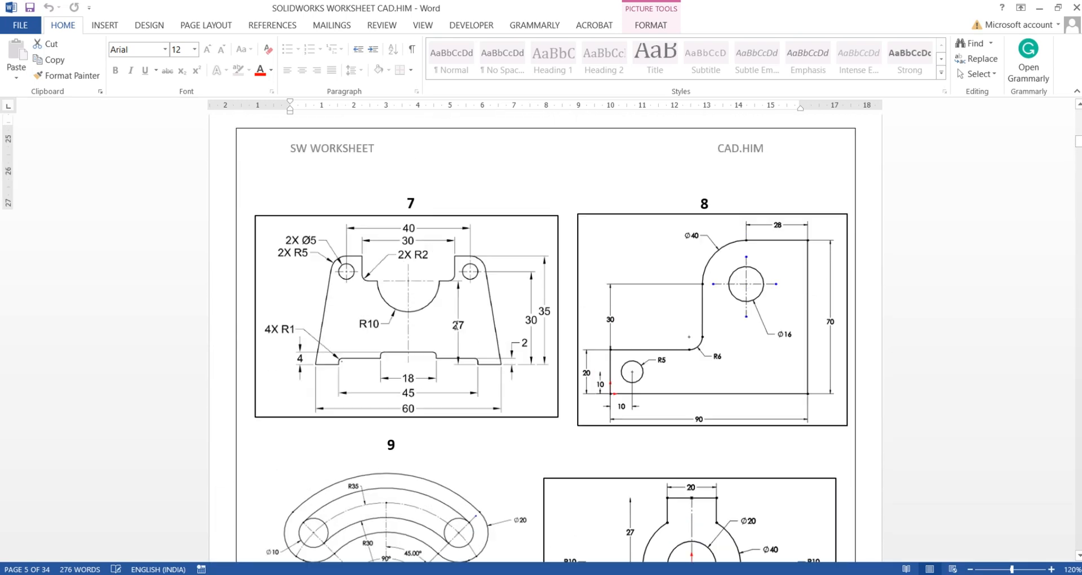
scroll(454, 327, up, 18)
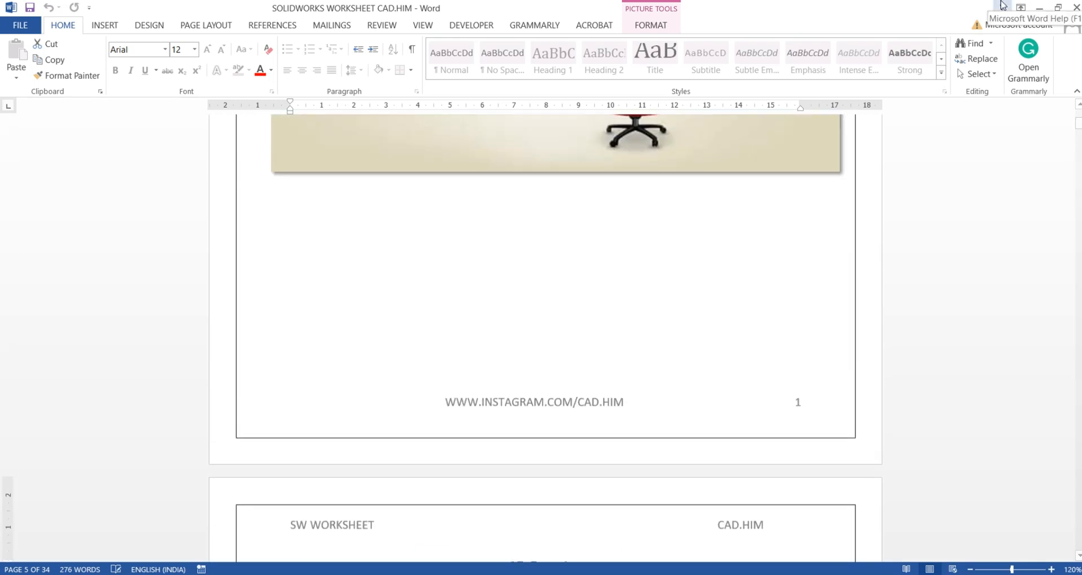
Switch back to the maximized part window and inspect the extruded bracket from several angles
click(1037, 10)
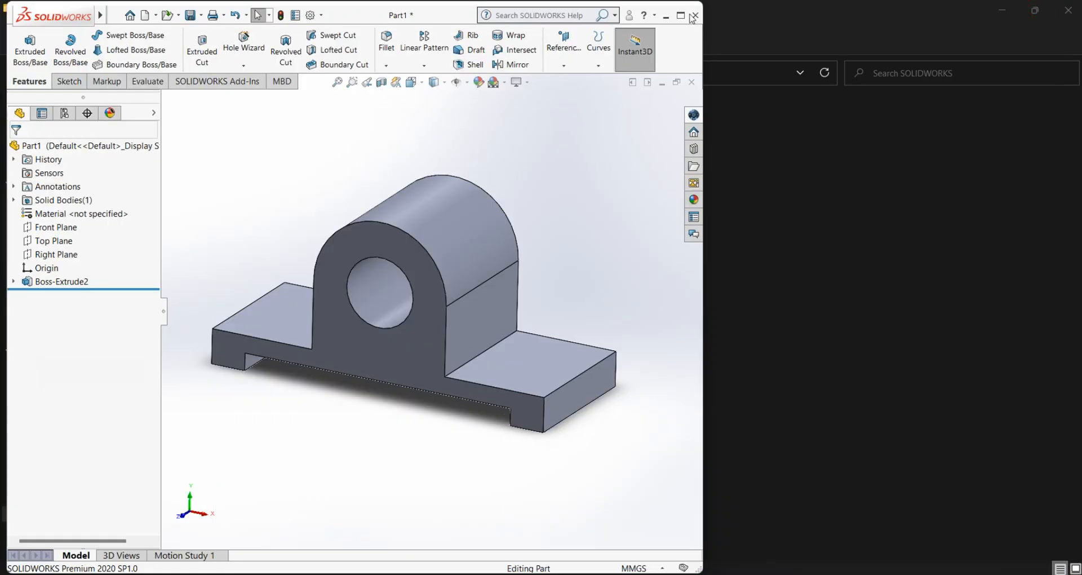
click(681, 15)
middle_drag(652, 363, 746, 333)
scroll(738, 330, down, 5)
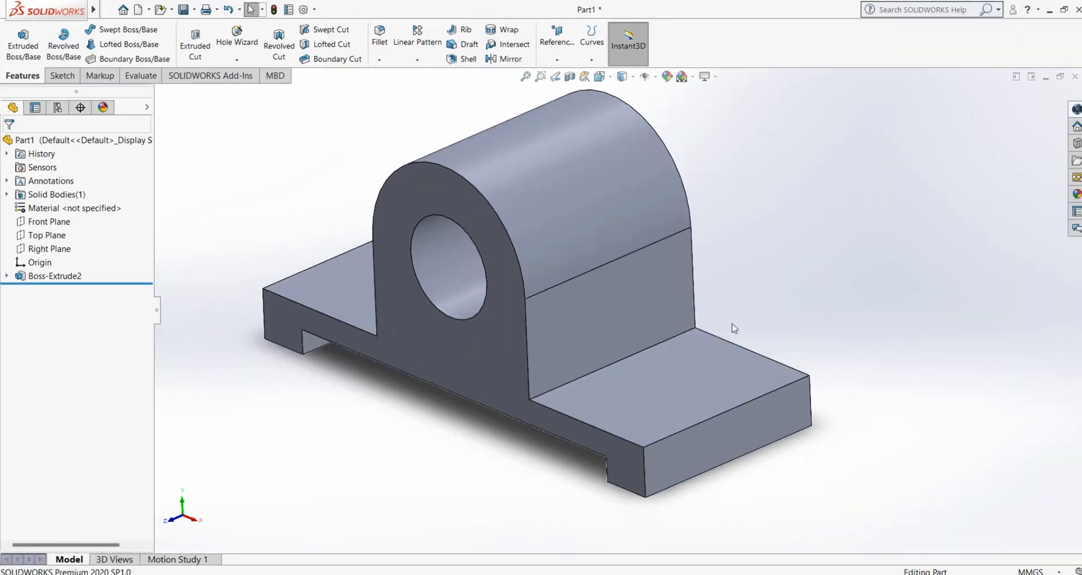
scroll(727, 319, up, 3)
scroll(697, 278, down, 2)
mouse_move(697, 276)
middle_down()
mouse_move(686, 251)
mouse_move(688, 282)
middle_up()
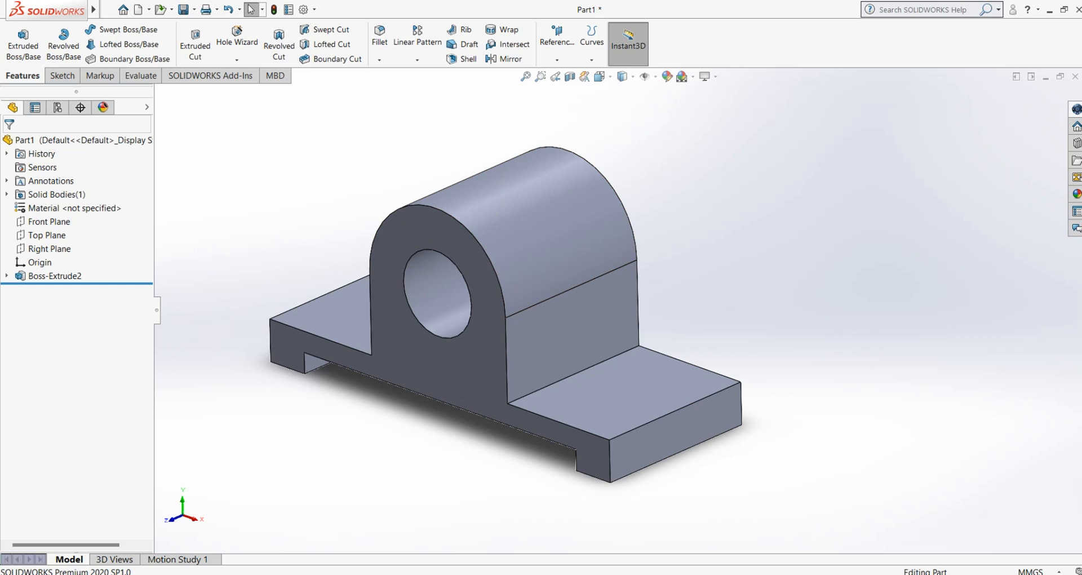
scroll(297, 333, down, 2)
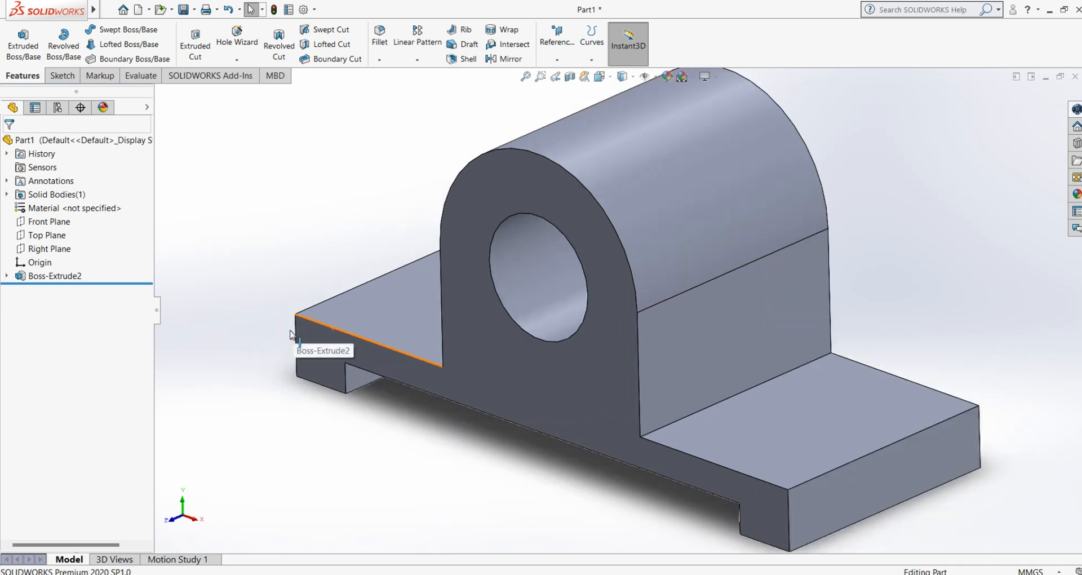
middle_drag(295, 338, 310, 299)
scroll(338, 379, up, 2)
middle_drag(340, 382, 380, 336)
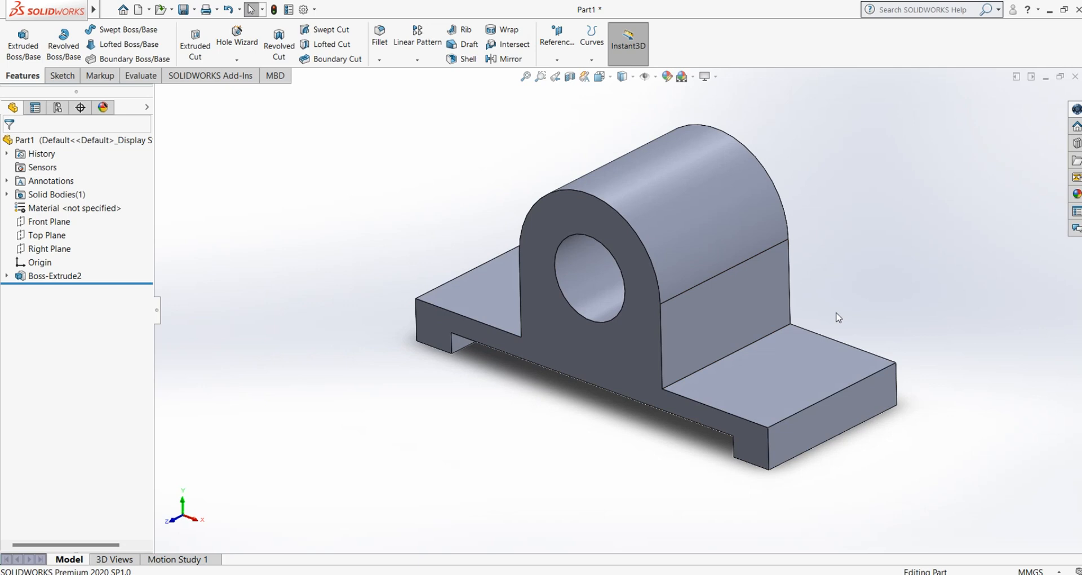
scroll(823, 298, down, 1)
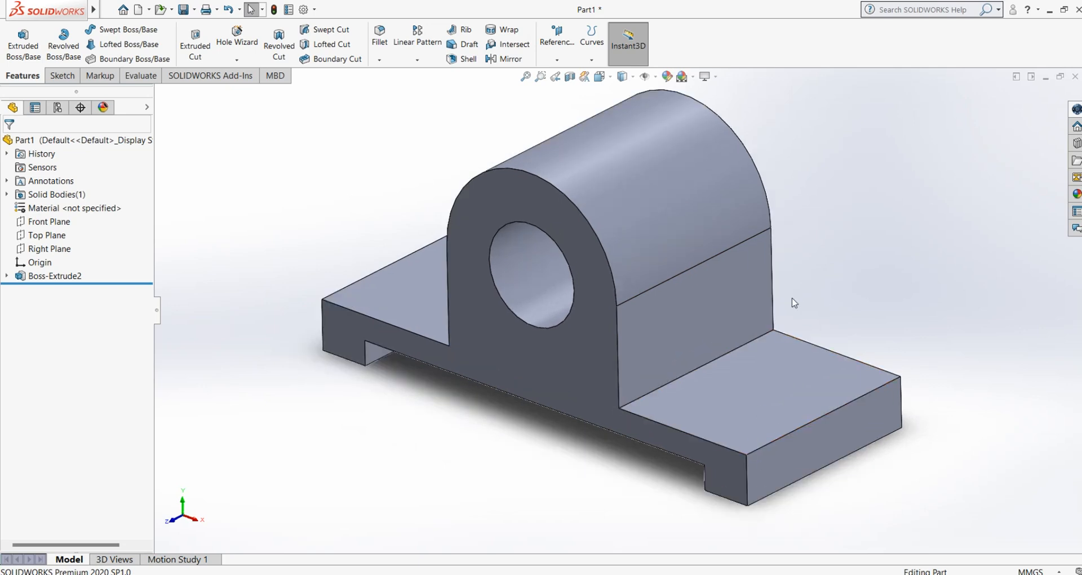
scroll(794, 295, up, 1)
scroll(845, 259, down, 1)
middle_drag(811, 293, 817, 259)
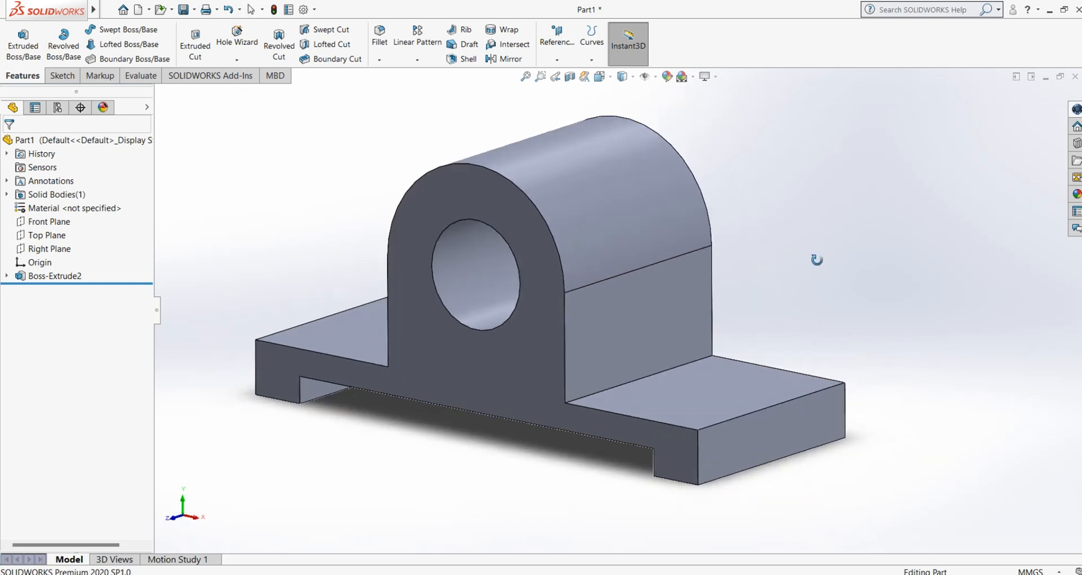
scroll(817, 268, up, 1)
middle_drag(747, 291, 795, 302)
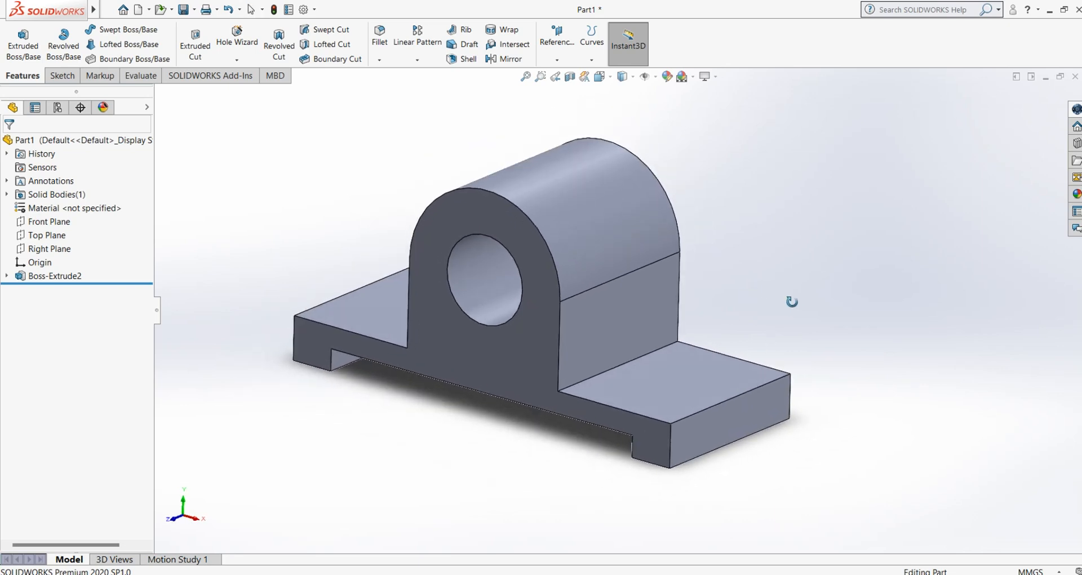
scroll(794, 309, up, 1)
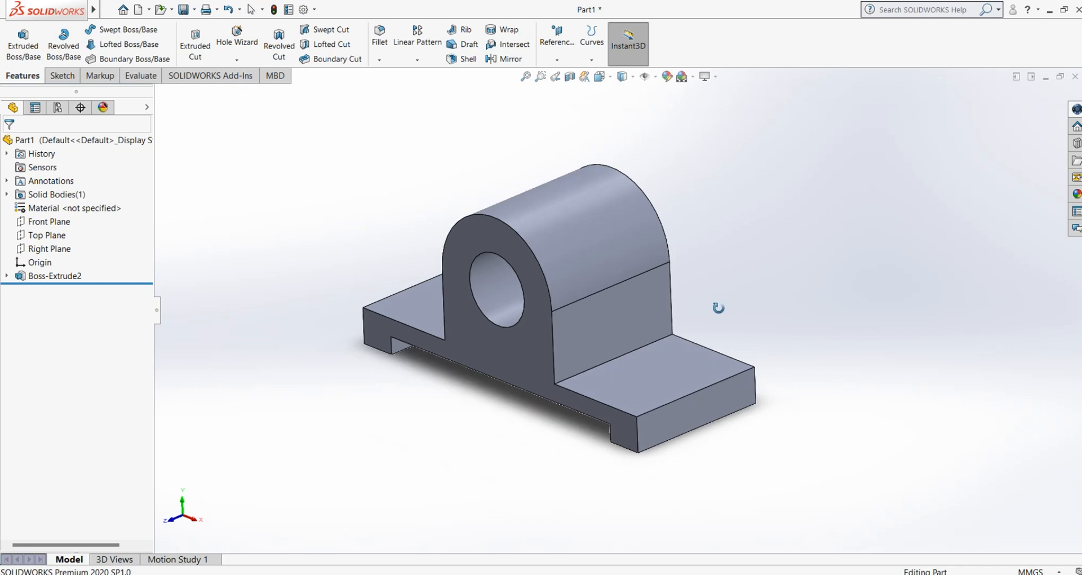
scroll(604, 305, down, 1)
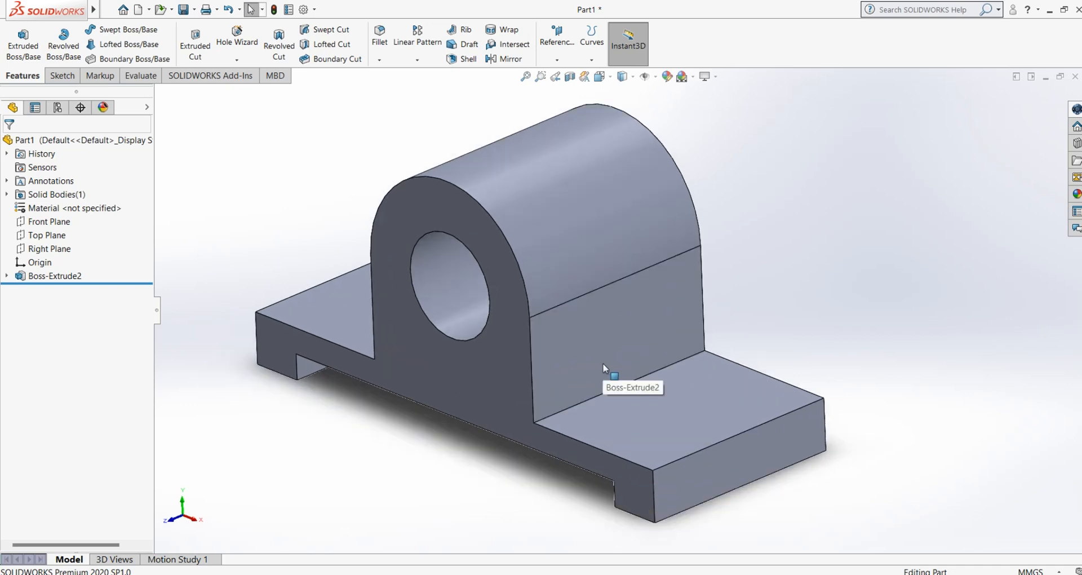